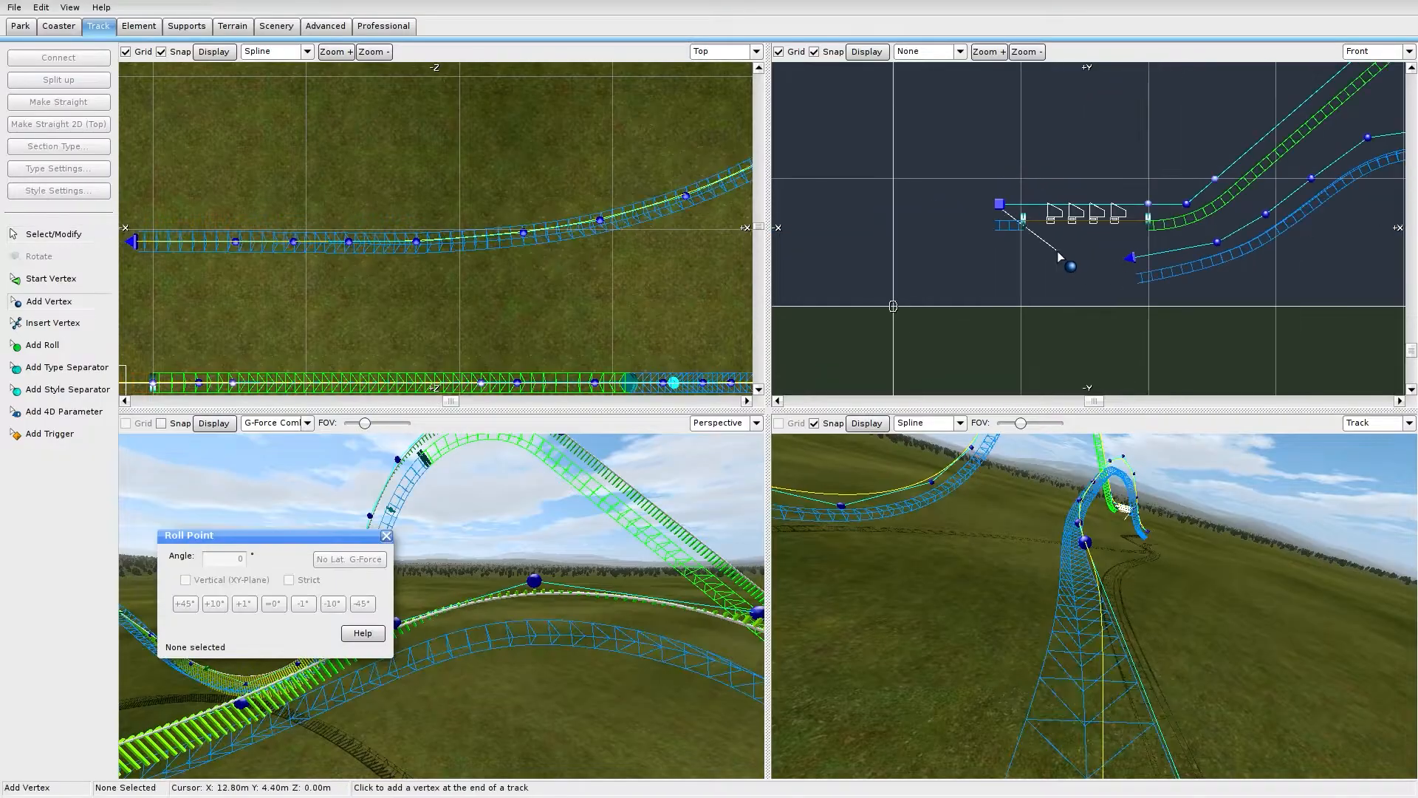
# Extend the track in the front view with new vertices through the valley and around a full vertical loop
pyautogui.click(1058, 255)
pyautogui.moveTo(1025, 255); pyautogui.dragTo(1000, 240)
pyautogui.click(941, 209)
pyautogui.moveTo(941, 210); pyautogui.dragTo(956, 193)
pyautogui.click(949, 137)
pyautogui.click(1000, 99)
pyautogui.click(1069, 97)
pyautogui.click(1104, 137)
pyautogui.click(1082, 196)
pyautogui.click(1038, 240)
pyautogui.click(991, 274)
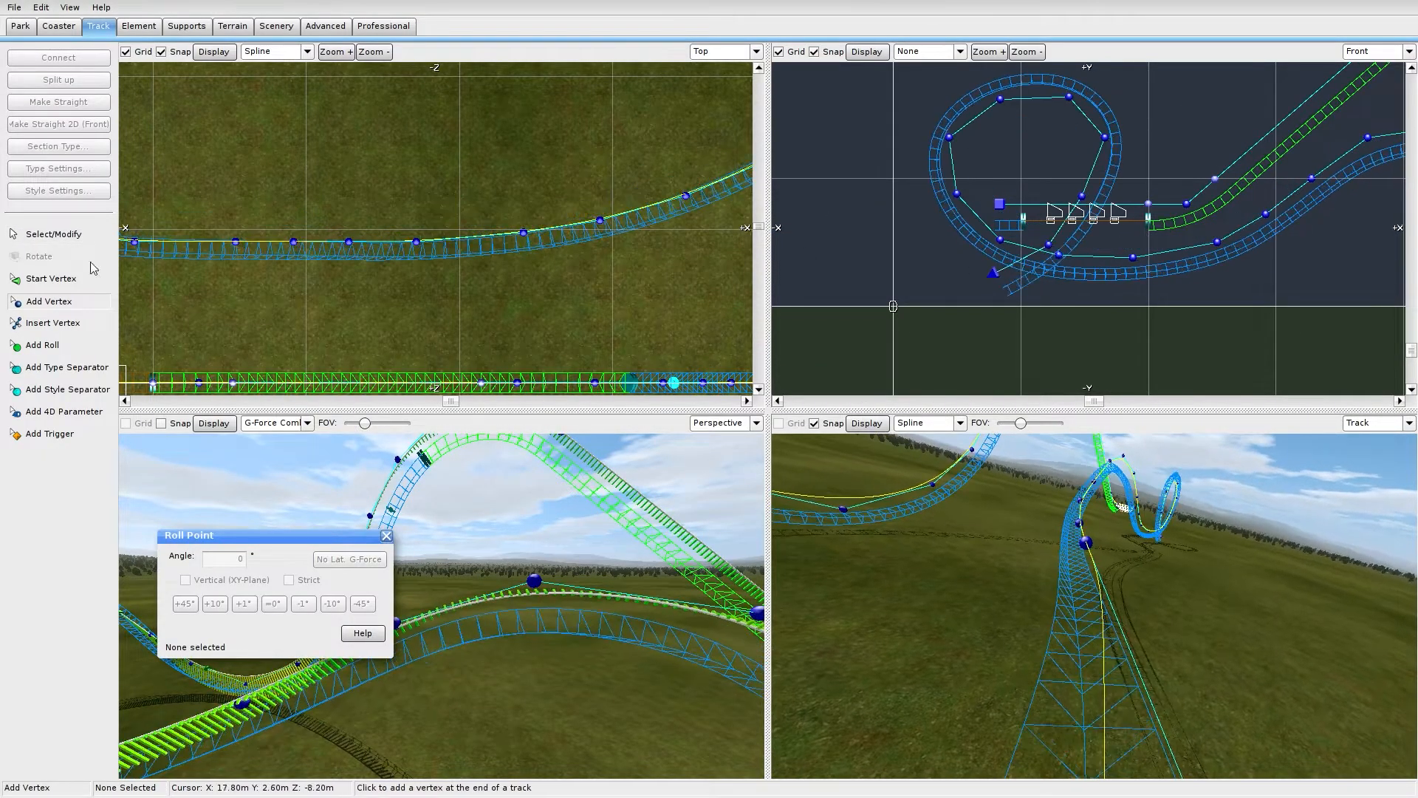
# Raise the loop's exit vertex, add one more vertex beyond it, and adjust a vertex at the loop's top
pyautogui.click(54, 234)
pyautogui.moveTo(991, 274); pyautogui.dragTo(969, 260)
pyautogui.click(49, 301)
pyautogui.click(902, 262)
pyautogui.click(54, 234)
pyautogui.moveTo(1075, 106); pyautogui.dragTo(1067, 98)
pyautogui.click(1034, 159)
pyautogui.scroll(-1, 982, 200)
pyautogui.moveTo(912, 255); pyautogui.dragTo(842, 288, button='right')
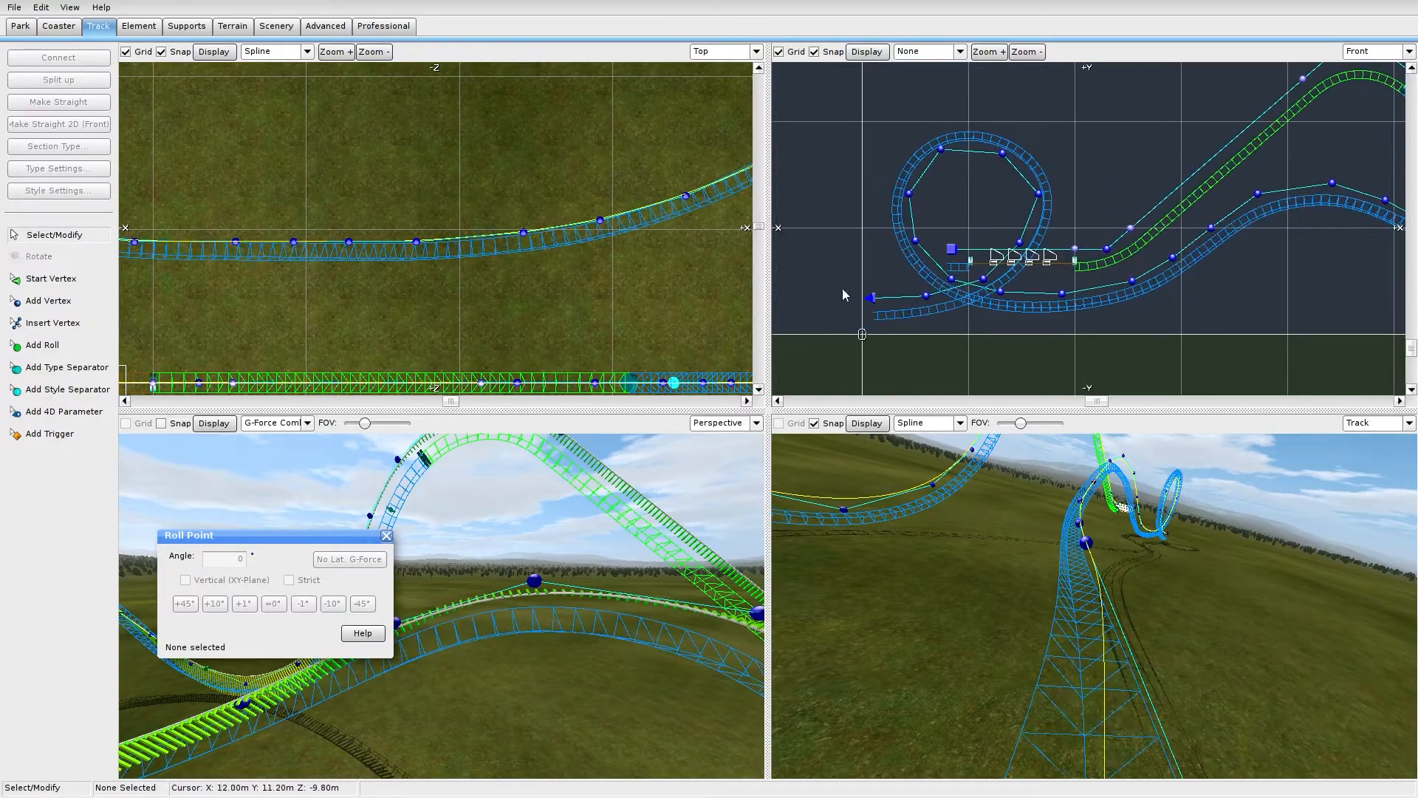
# Select the newly added vertices from above and shift them slightly sideways
pyautogui.moveTo(178, 288); pyautogui.dragTo(607, 290, button='right')
pyautogui.scroll(2, 608, 289)
pyautogui.moveTo(607, 290); pyautogui.dragTo(188, 196)
pyautogui.moveTo(568, 232); pyautogui.dragTo(568, 244)
pyautogui.click(620, 307)
# Select the loop's upper and exit vertices and offset them sideways so the exit clears the loop's entry
pyautogui.moveTo(1080, 215); pyautogui.dragTo(882, 118)
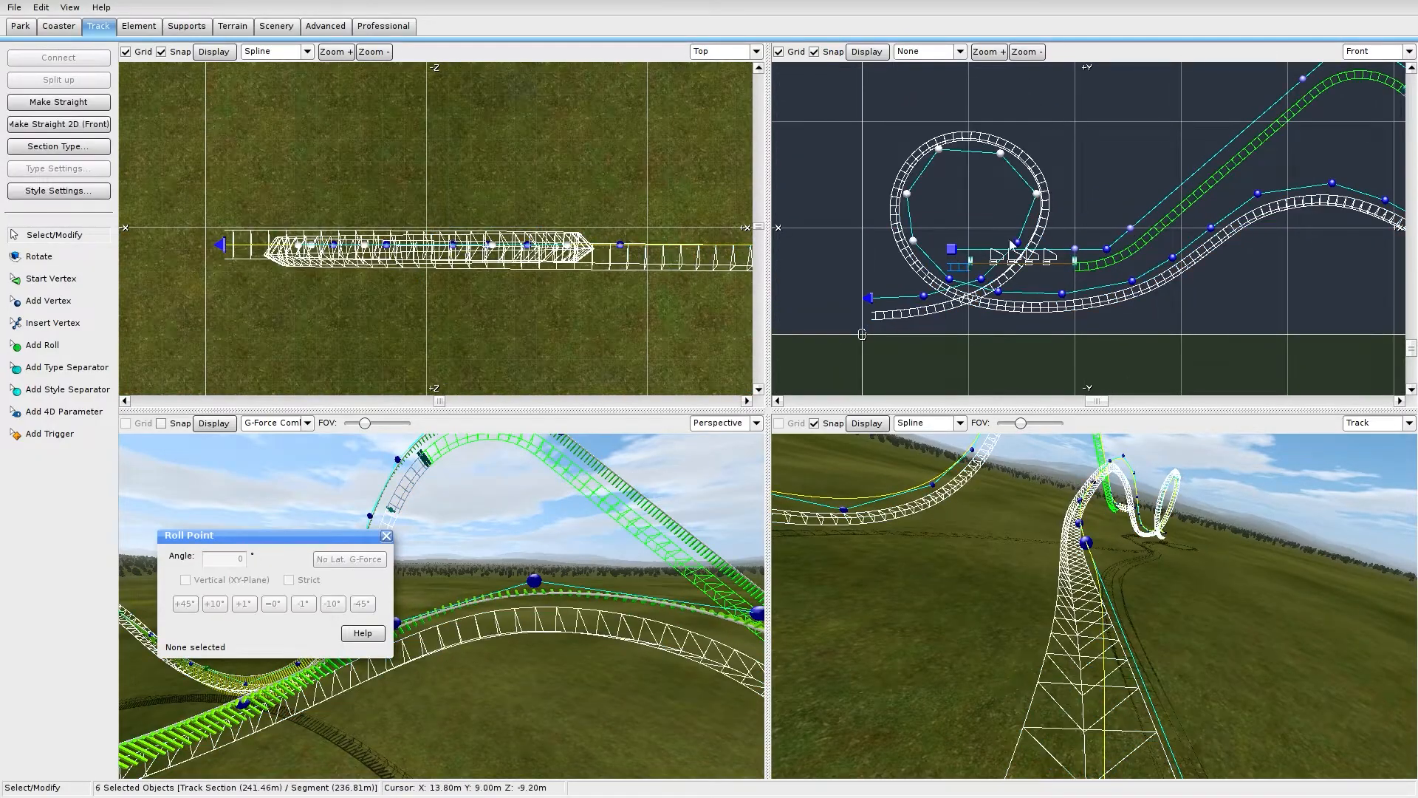
pyautogui.keyDown('shift'); pyautogui.click(1017, 242); pyautogui.keyUp('shift')
pyautogui.keyDown('shift'); pyautogui.click(981, 278); pyautogui.keyUp('shift')
pyautogui.keyDown('shift'); pyautogui.click(924, 296); pyautogui.keyUp('shift')
pyautogui.keyDown('shift'); pyautogui.click(868, 297); pyautogui.keyUp('shift')
pyautogui.moveTo(224, 245); pyautogui.dragTo(225, 158)
pyautogui.keyDown('shift'); pyautogui.click(1019, 242); pyautogui.keyUp('shift')
pyautogui.keyDown('shift'); pyautogui.click(983, 278); pyautogui.keyUp('shift')
pyautogui.click(503, 118)
pyautogui.scroll(-2, 503, 118)
pyautogui.moveTo(547, 587); pyautogui.dragTo(436, 591, button='right')
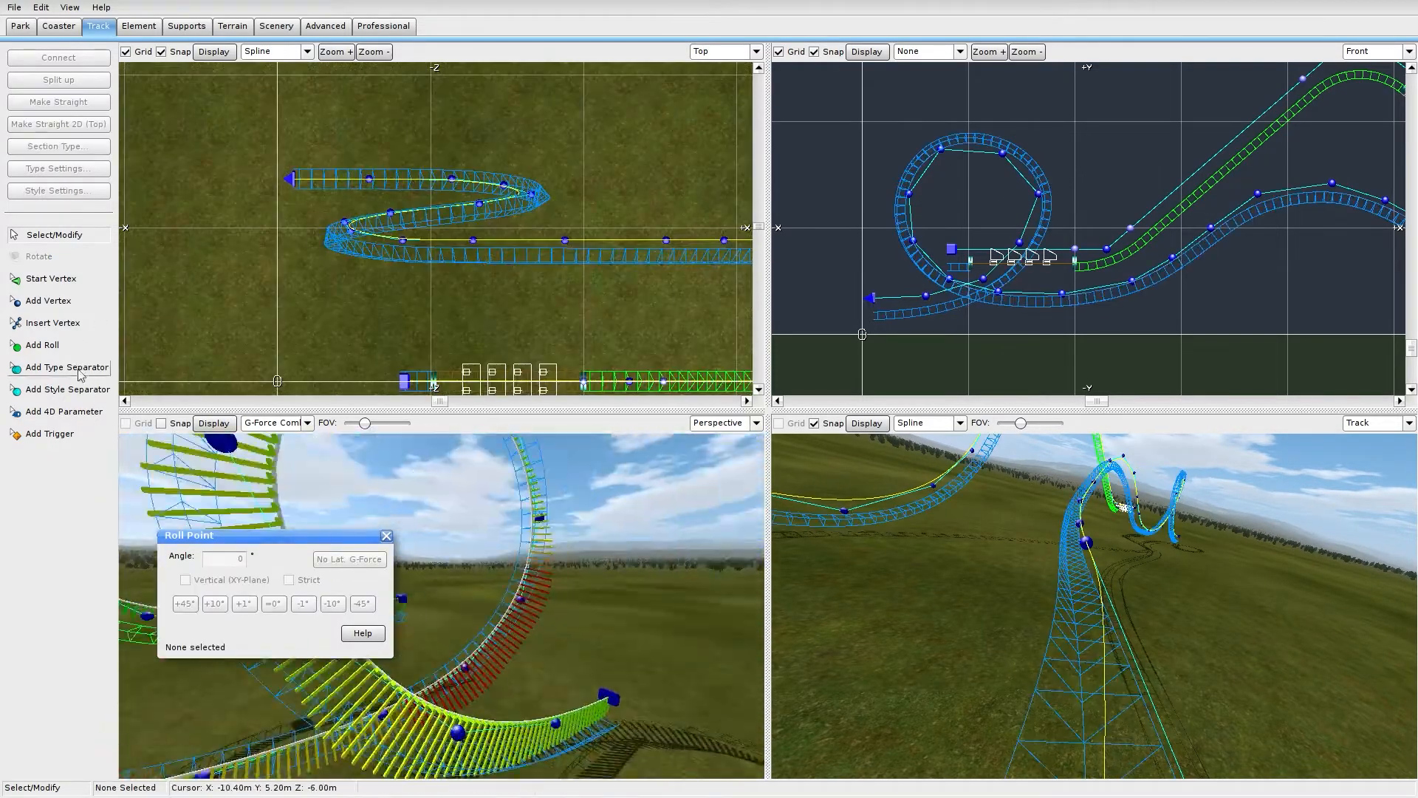
# Extend the track beyond the loop exit with five vertices that climb and level out in the front view
pyautogui.click(49, 300)
pyautogui.moveTo(248, 184); pyautogui.dragTo(573, 161, button='right')
pyautogui.moveTo(813, 282); pyautogui.dragTo(966, 257, button='right')
pyautogui.click(964, 258)
pyautogui.click(913, 232)
pyautogui.click(861, 222)
pyautogui.click(817, 220)
pyautogui.click(782, 218)
pyautogui.click(53, 234)
pyautogui.moveTo(413, 177); pyautogui.dragTo(354, 164, button='right')
# Bend the track's end into a turn by moving the last three vertices in the top view
pyautogui.click(395, 144)
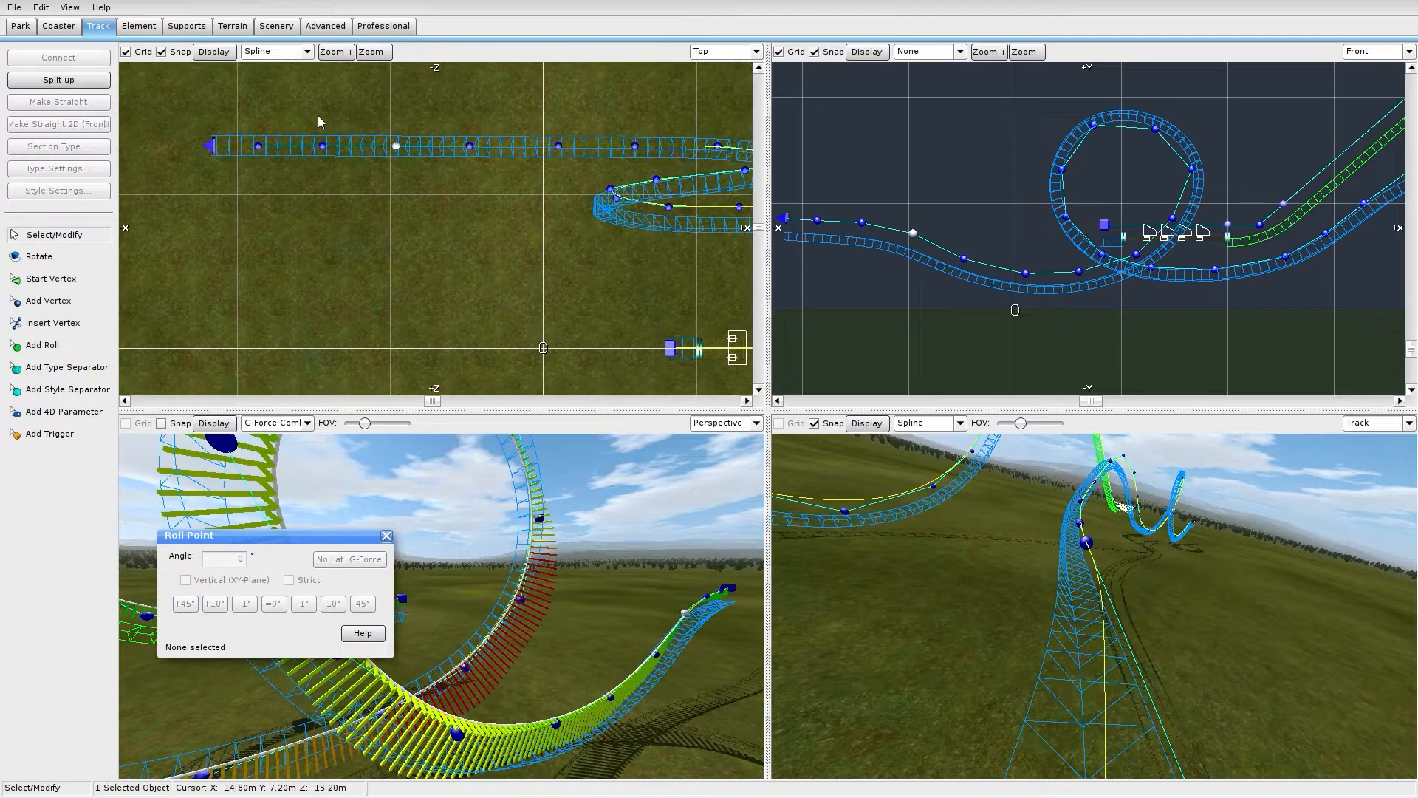
pyautogui.moveTo(321, 144); pyautogui.dragTo(330, 195)
pyautogui.moveTo(259, 152); pyautogui.dragTo(293, 259)
pyautogui.moveTo(211, 144); pyautogui.dragTo(306, 336)
pyautogui.click(279, 194)
# Add two vertices to the end of the turn, leading back toward the station
pyautogui.moveTo(298, 295); pyautogui.dragTo(338, 259, button='right')
pyautogui.click(49, 300)
pyautogui.click(325, 264)
pyautogui.click(416, 267)
# Round out the turnaround by repositioning its vertices in the top view and slightly lowering one in the front view
pyautogui.click(60, 236)
pyautogui.moveTo(337, 259); pyautogui.dragTo(317, 235)
pyautogui.moveTo(318, 195); pyautogui.dragTo(306, 168)
pyautogui.click(364, 280)
pyautogui.moveTo(458, 284); pyautogui.dragTo(433, 280)
pyautogui.moveTo(318, 235); pyautogui.dragTo(317, 228)
pyautogui.moveTo(306, 168); pyautogui.dragTo(308, 164)
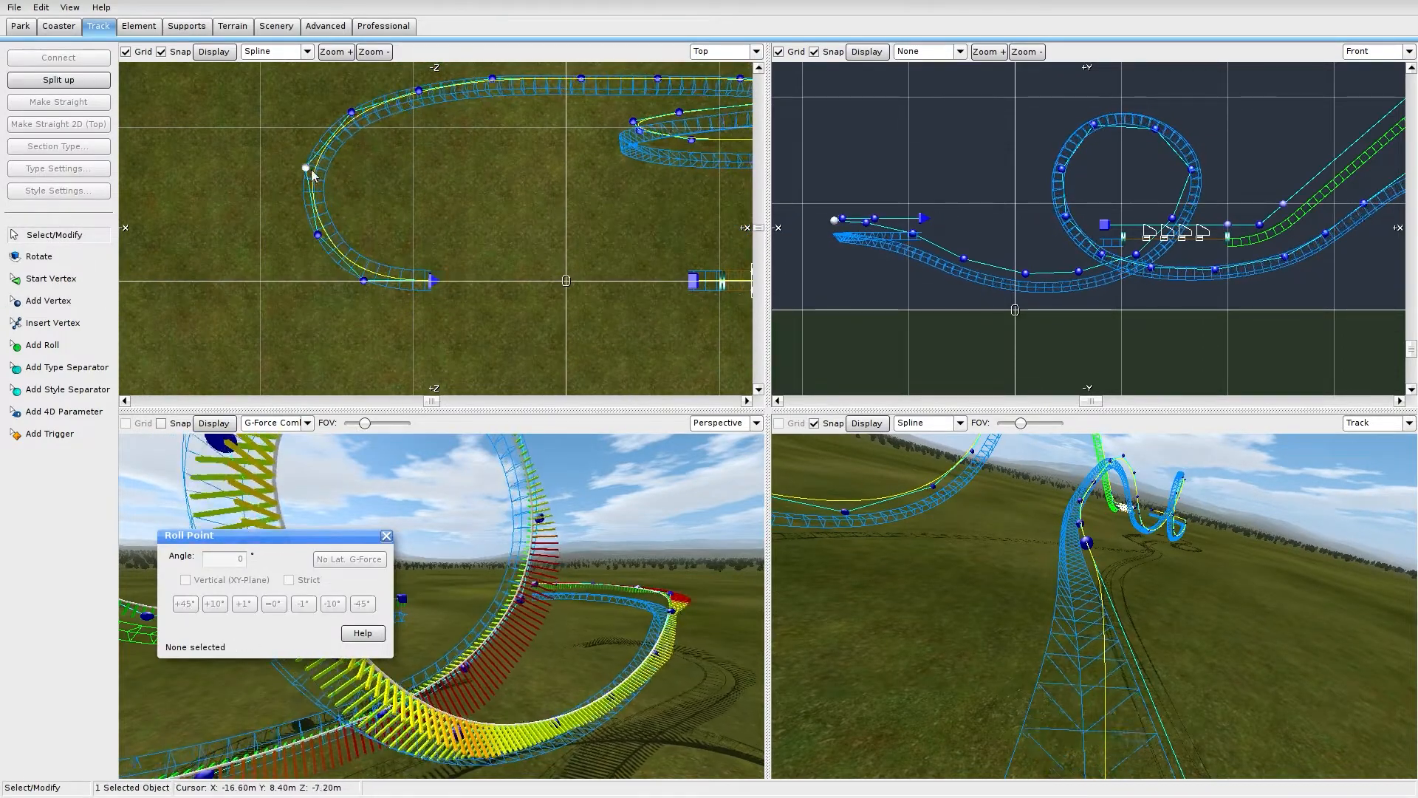
pyautogui.moveTo(351, 121); pyautogui.dragTo(351, 113)
pyautogui.click(583, 269)
pyautogui.moveTo(540, 220); pyautogui.dragTo(527, 219, button='right')
pyautogui.scroll(2, 953, 218)
pyautogui.moveTo(906, 219); pyautogui.dragTo(906, 225)
# Select the track vertices from the turnaround back through the layout and depump them
pyautogui.moveTo(412, 70); pyautogui.dragTo(285, 289)
pyautogui.scroll(1, 314, 246)
pyautogui.moveTo(313, 246); pyautogui.dragTo(256, 274, button='right')
pyautogui.scroll(-4, 364, 206)
pyautogui.keyDown('shift'); pyautogui.moveTo(386, 136); pyautogui.dragTo(687, 252); pyautogui.keyUp('shift')
pyautogui.moveTo(687, 244); pyautogui.dragTo(157, 251, button='right')
pyautogui.keyDown('shift'); pyautogui.moveTo(133, 259); pyautogui.dragTo(498, 135); pyautogui.keyUp('shift')
pyautogui.click(136, 26)
pyautogui.click(89, 192)
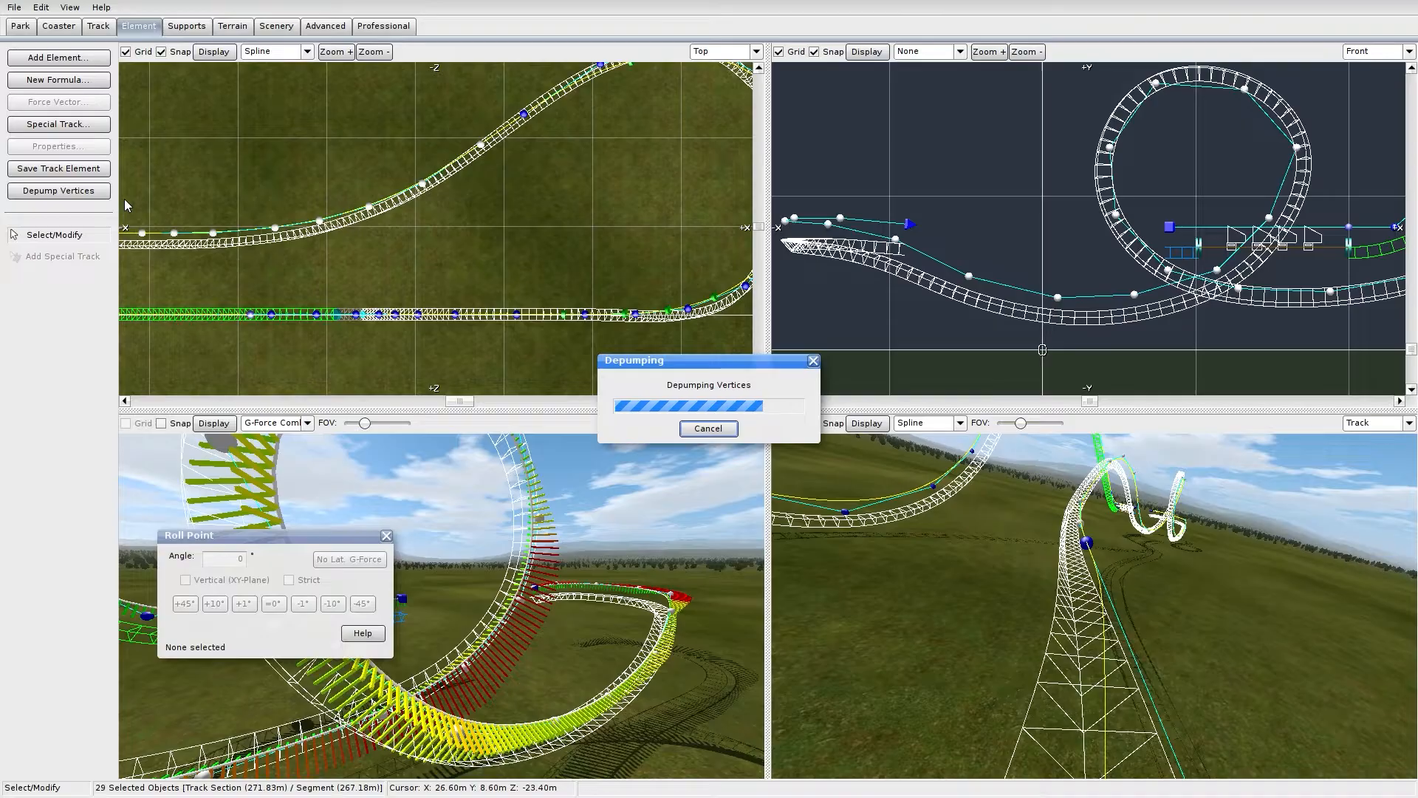
pyautogui.click(98, 26)
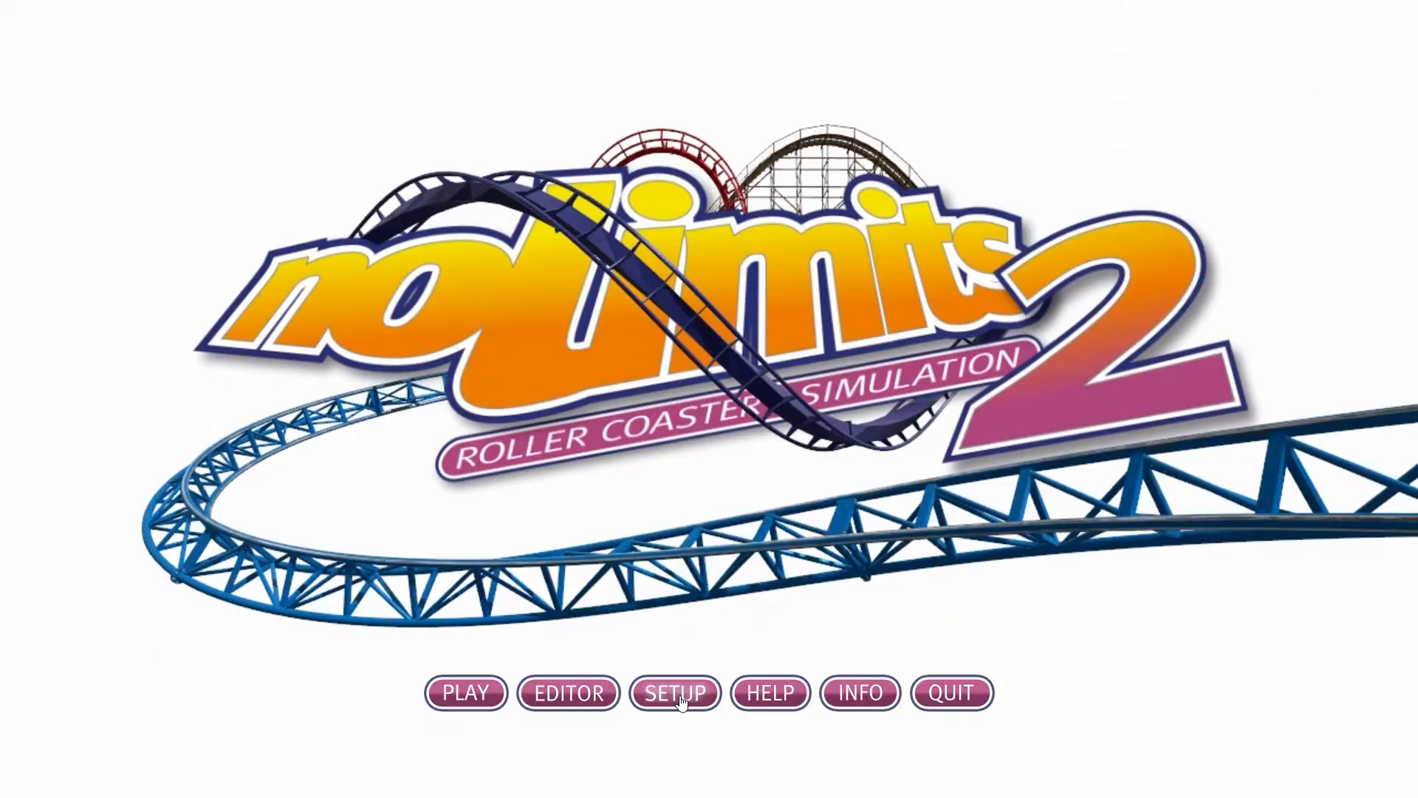
# Review the simulator's sound, display, detail and video export settings in Setup, leaving them as they are
pyautogui.click(678, 696)
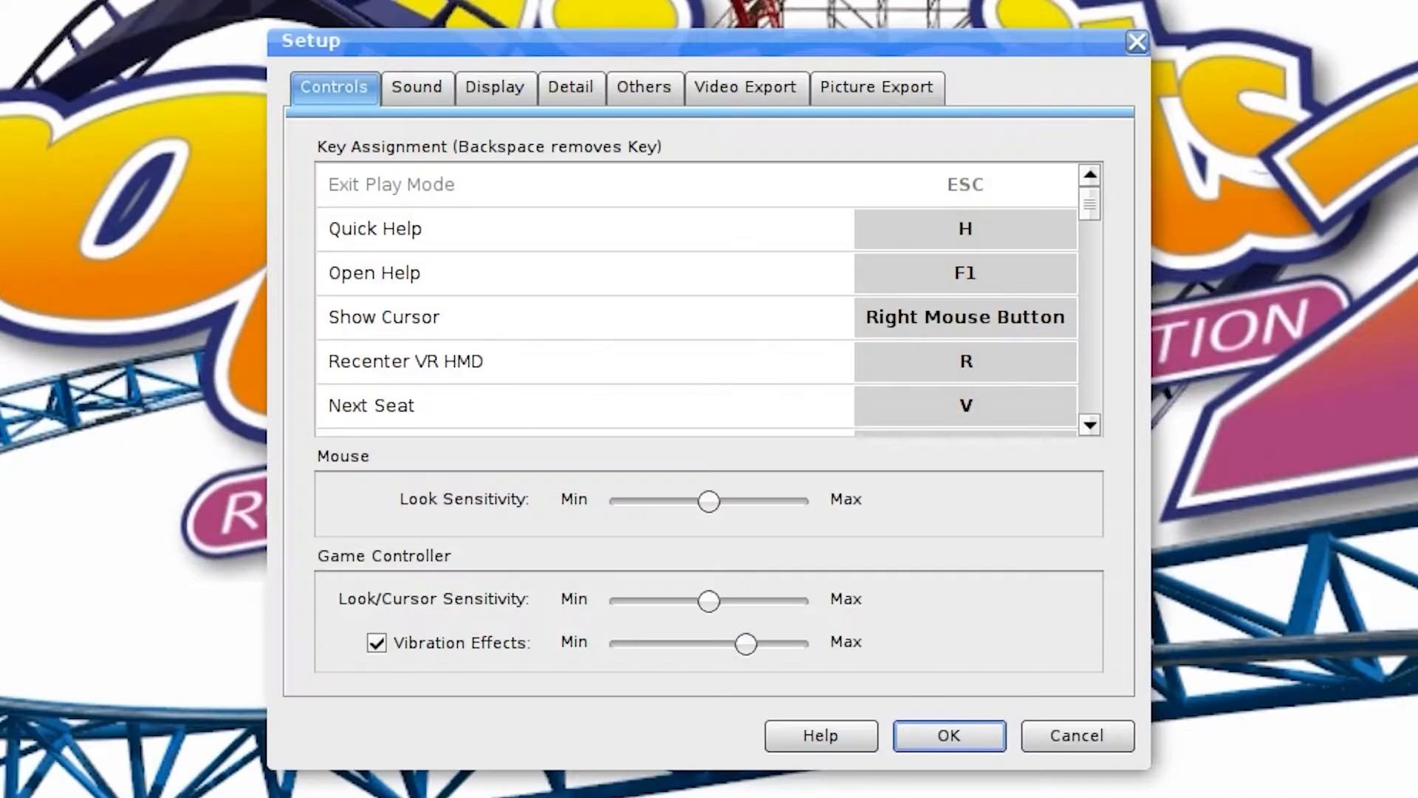
pyautogui.click(418, 91)
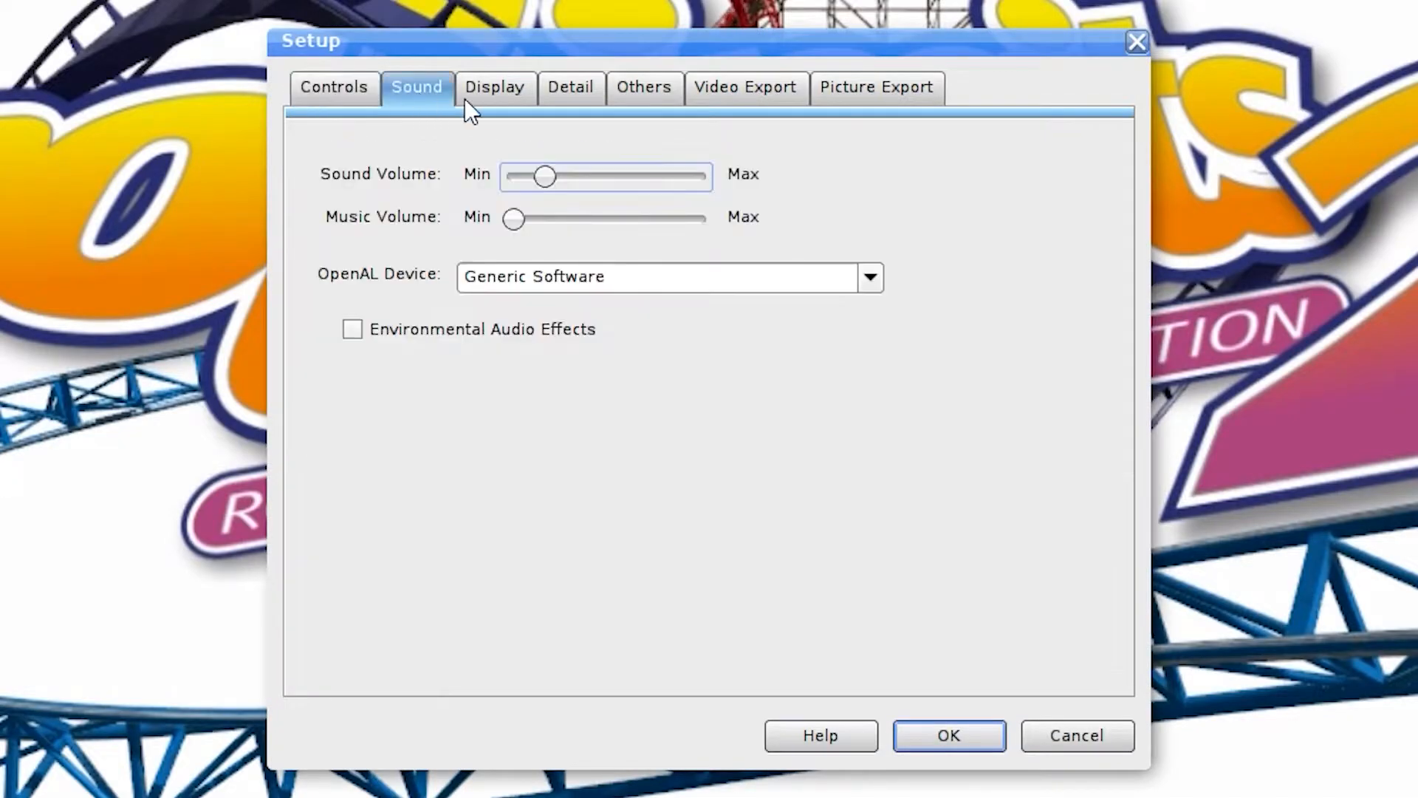
pyautogui.click(472, 96)
pyautogui.click(580, 95)
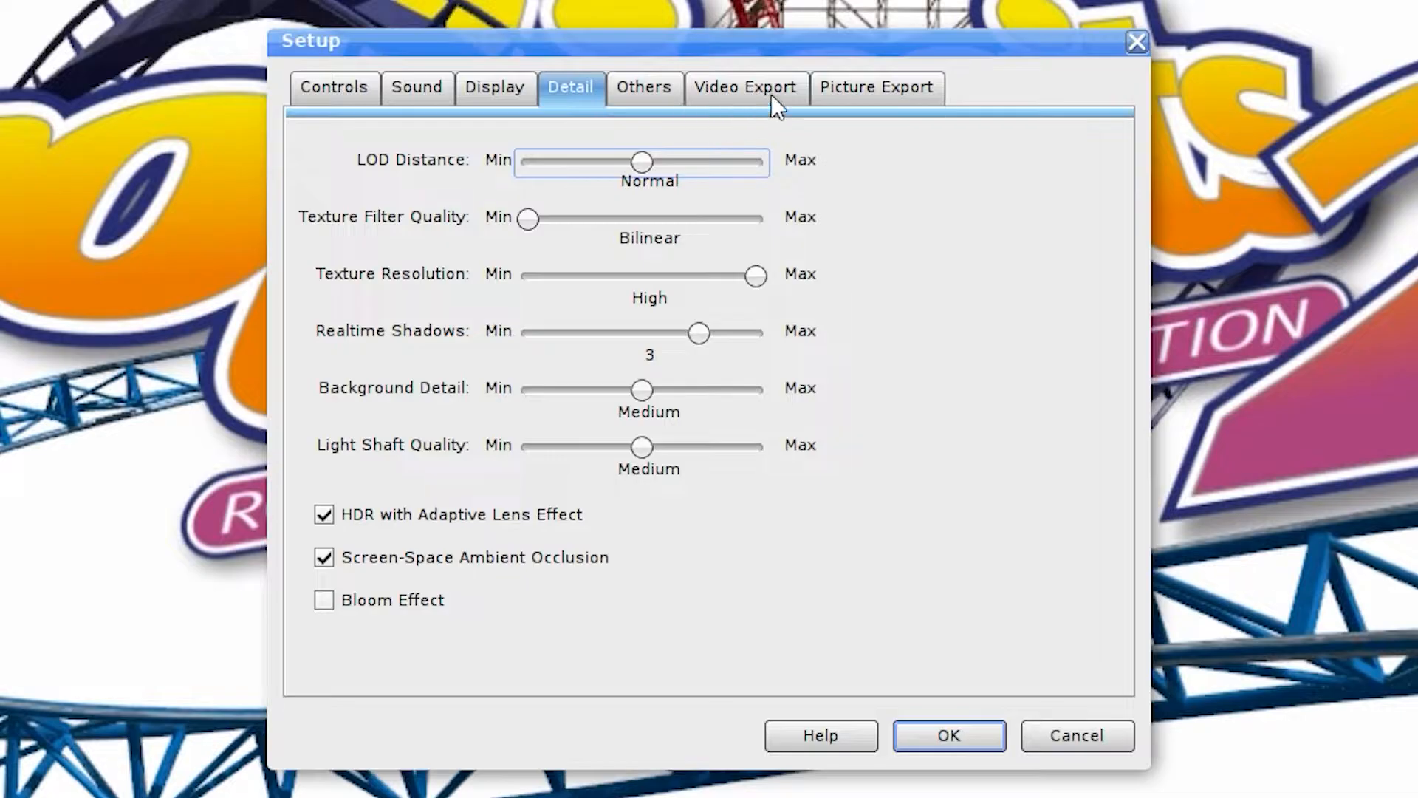
pyautogui.click(732, 91)
pyautogui.click(1141, 42)
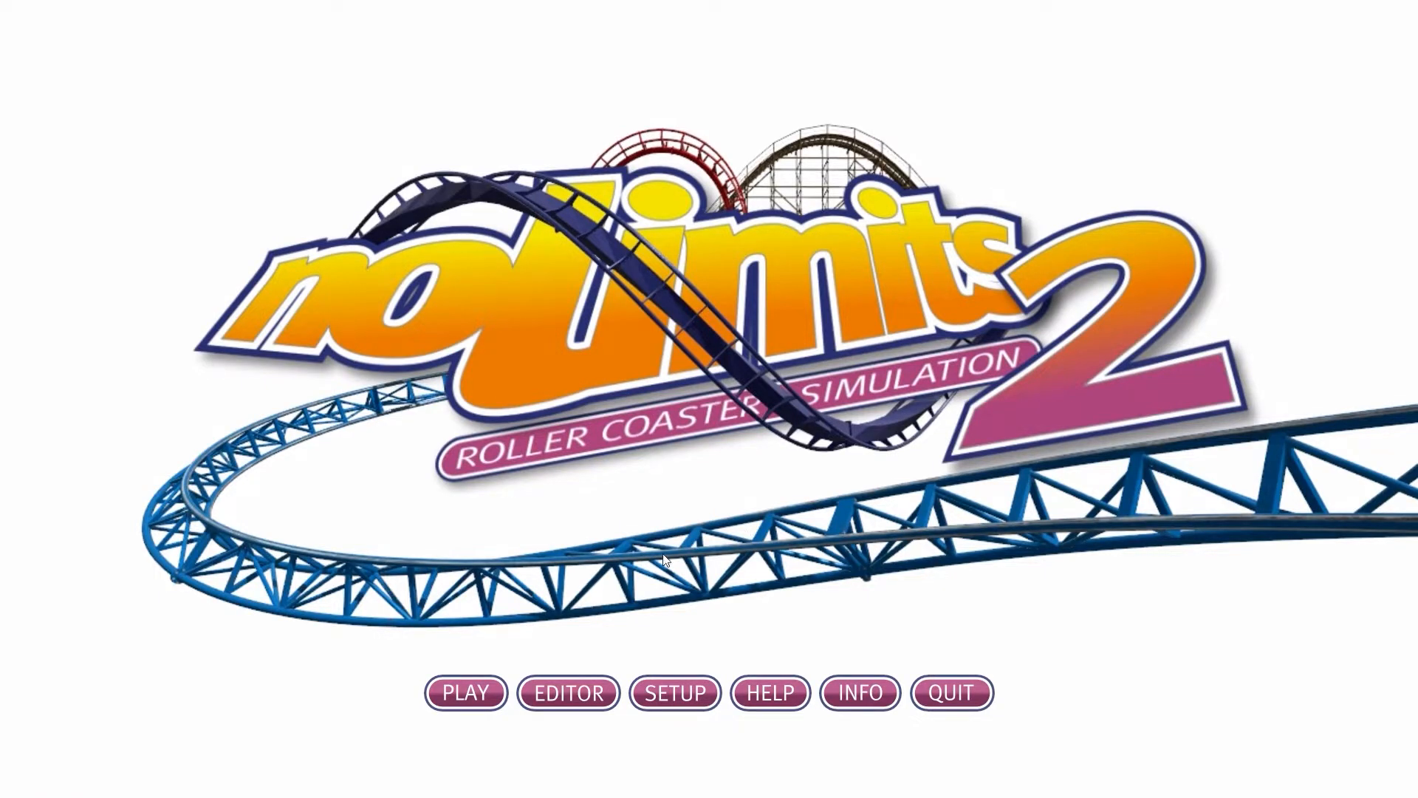
# Open the editor and create a new park named "sick ass tutorial" in its own folder
pyautogui.click(569, 694)
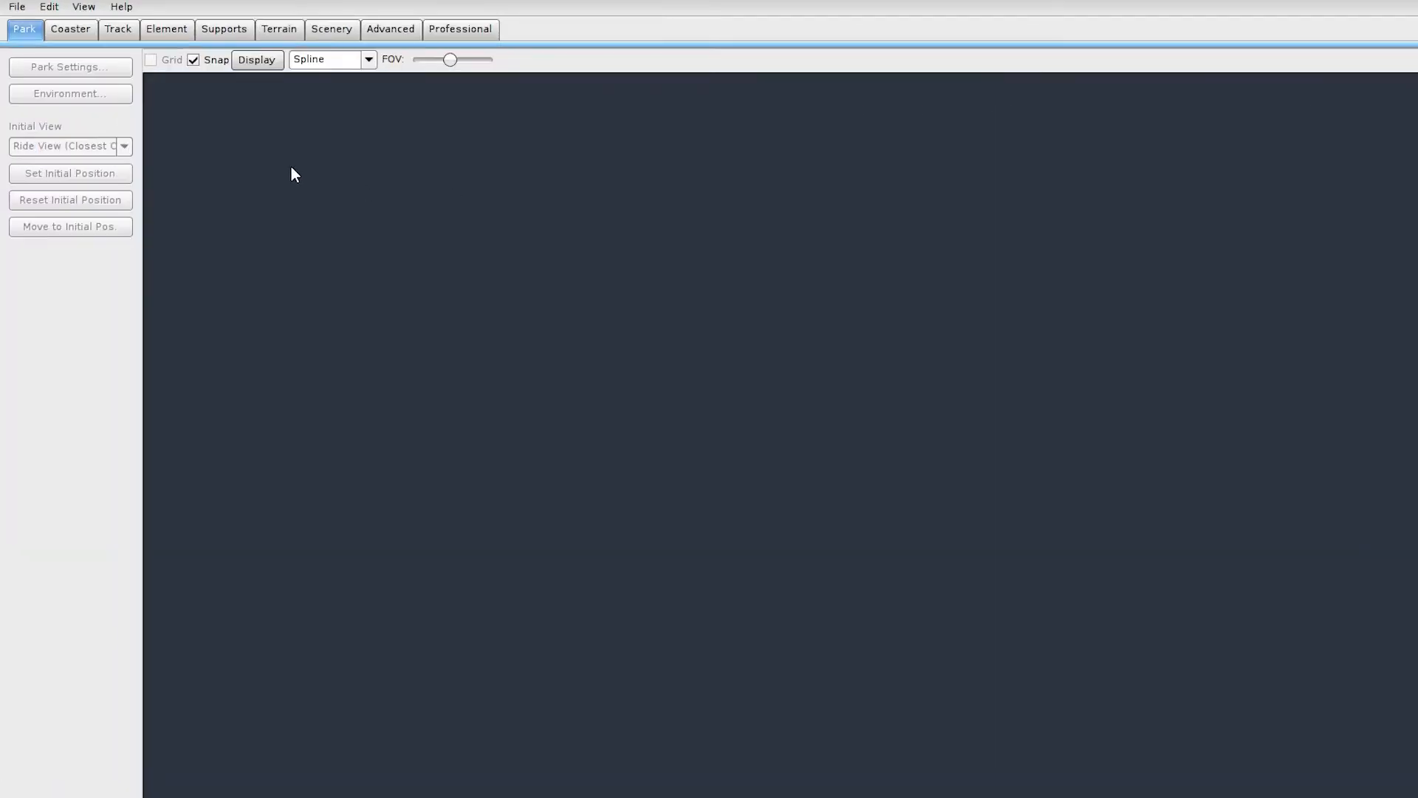
pyautogui.click(53, 22)
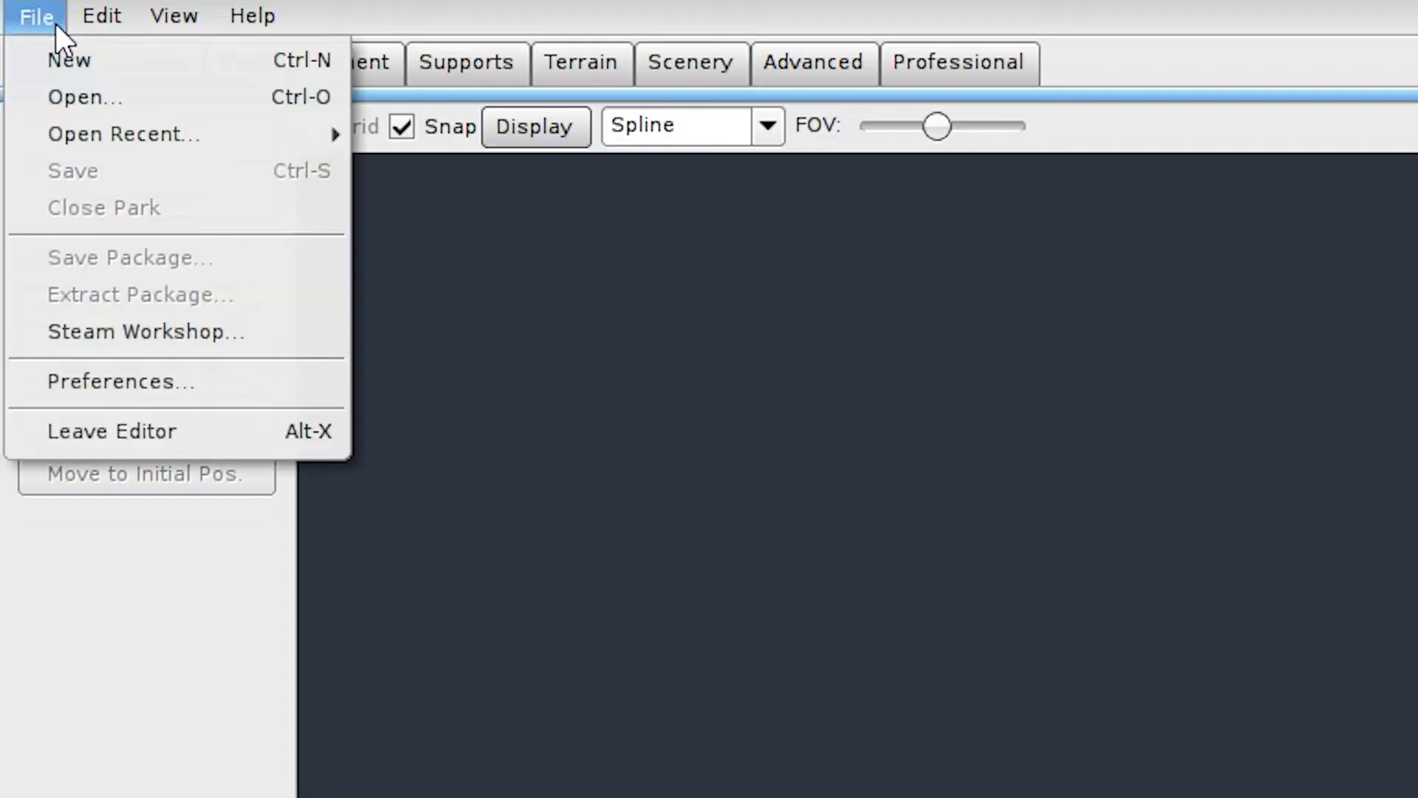
pyautogui.click(63, 49)
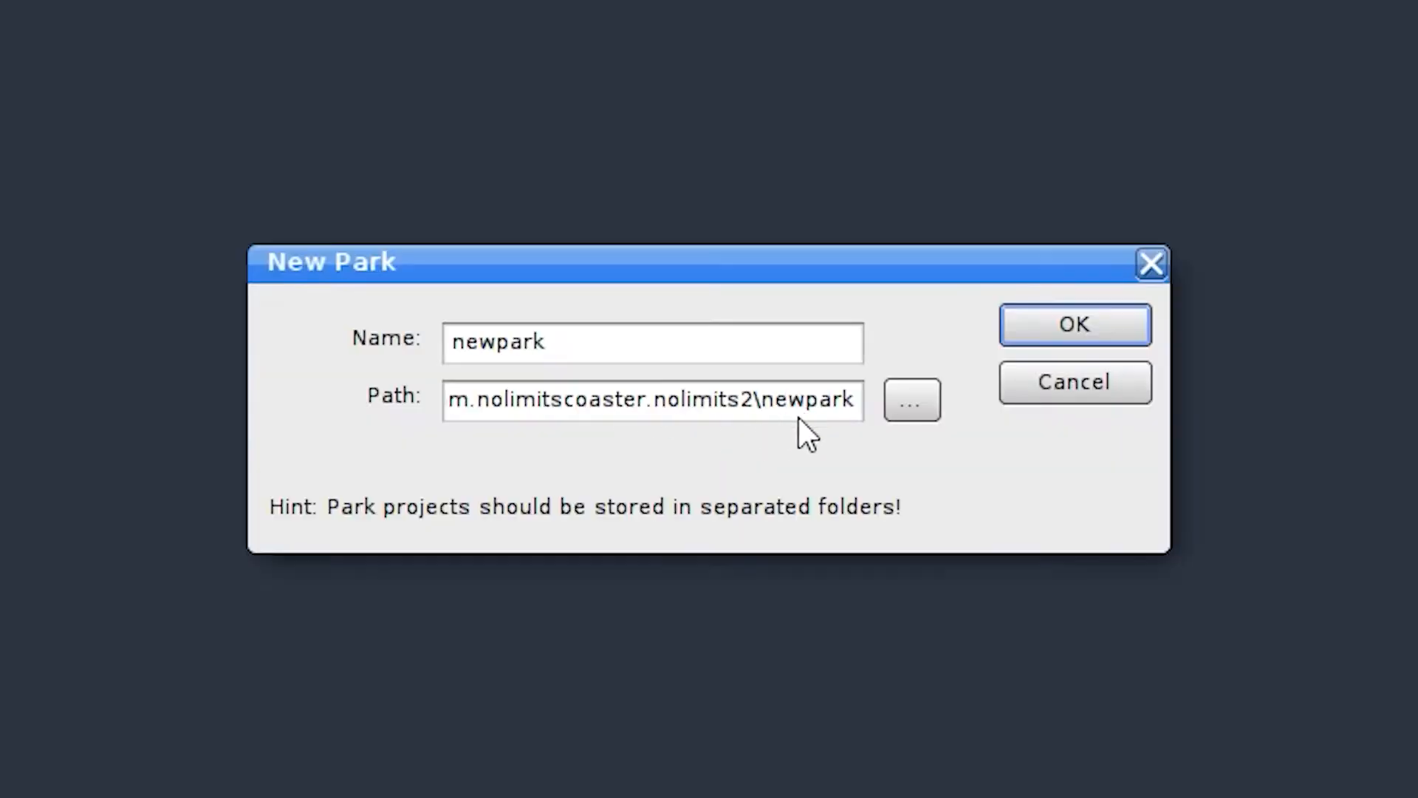
pyautogui.doubleClick(649, 343)
pyautogui.press('BackSpace')
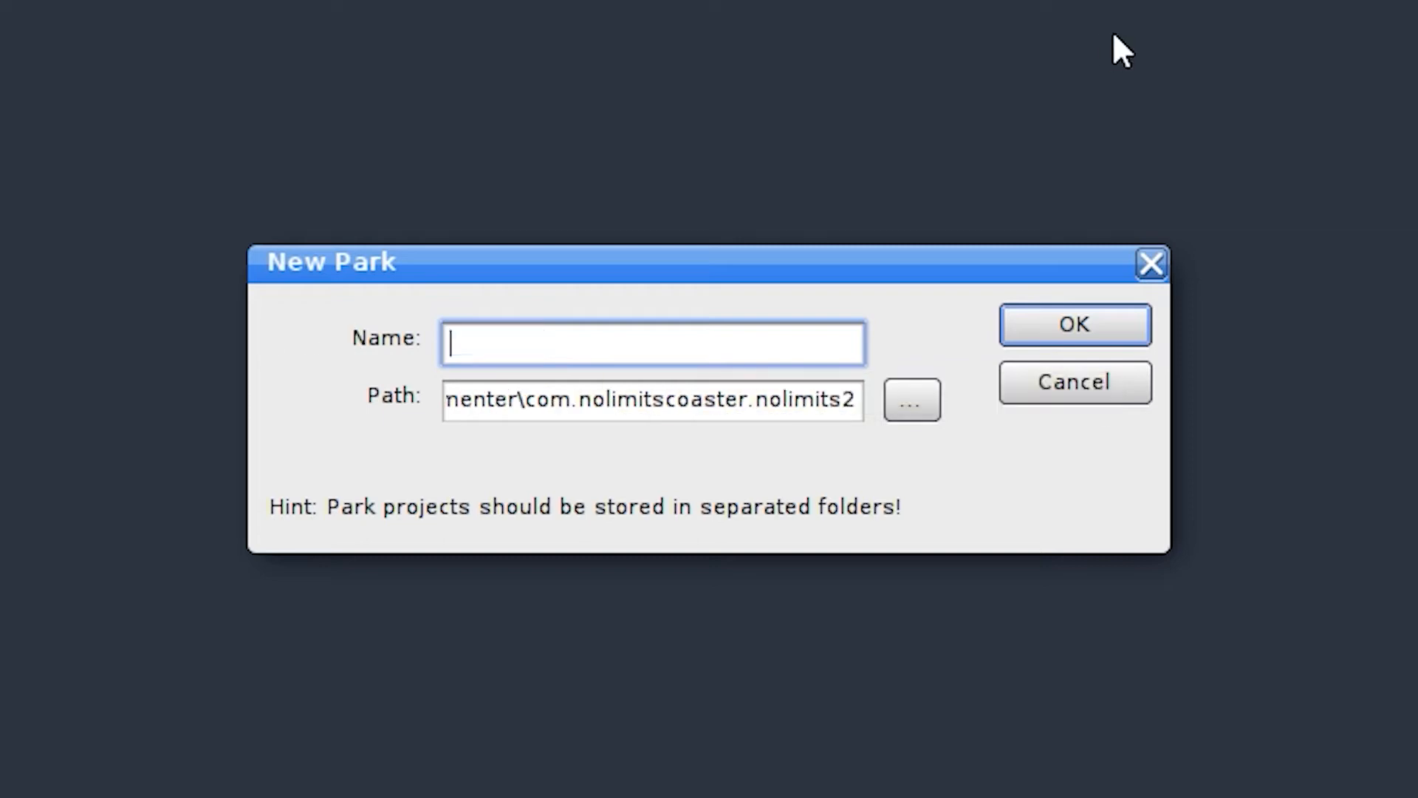
pyautogui.write('sick ass tutorial')
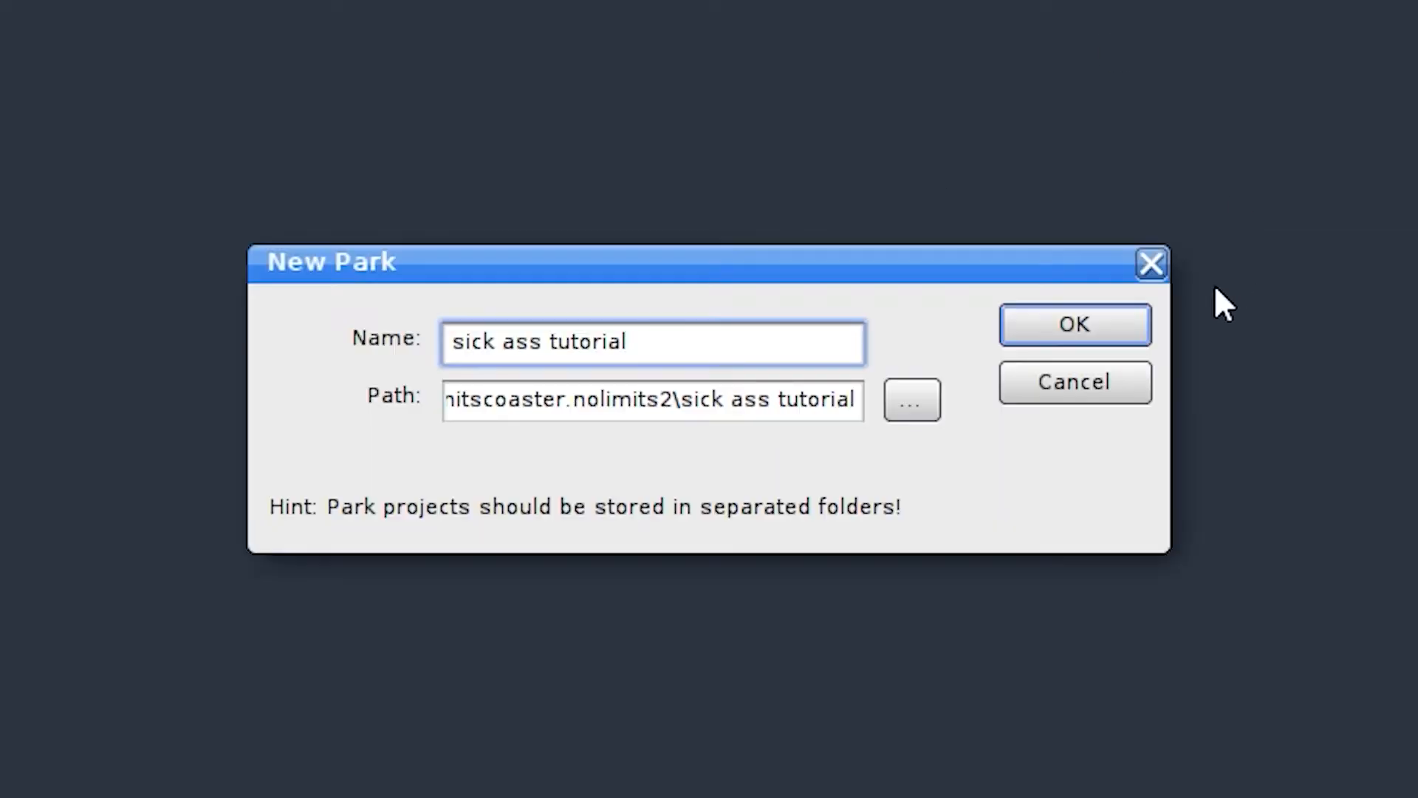
pyautogui.click(1075, 325)
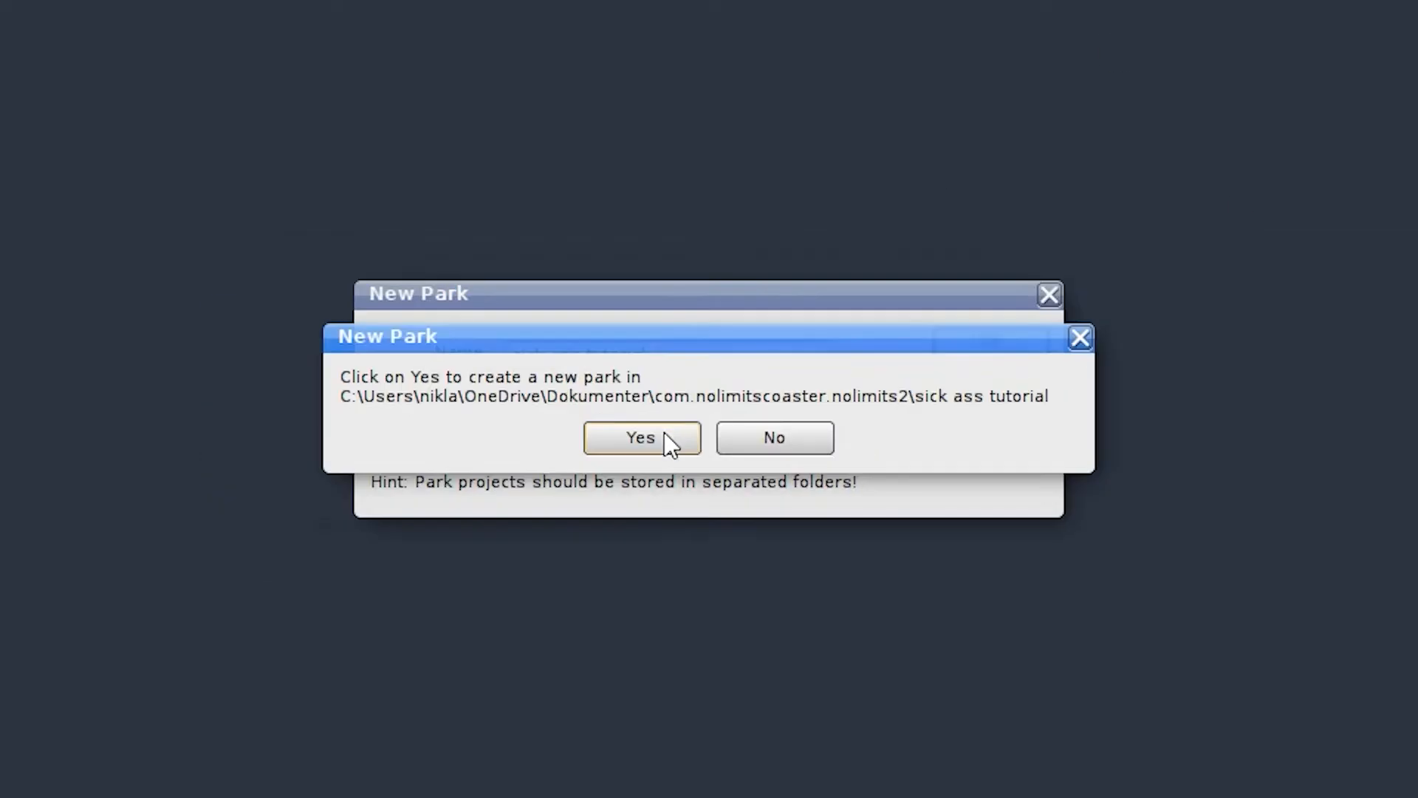
pyautogui.click(646, 452)
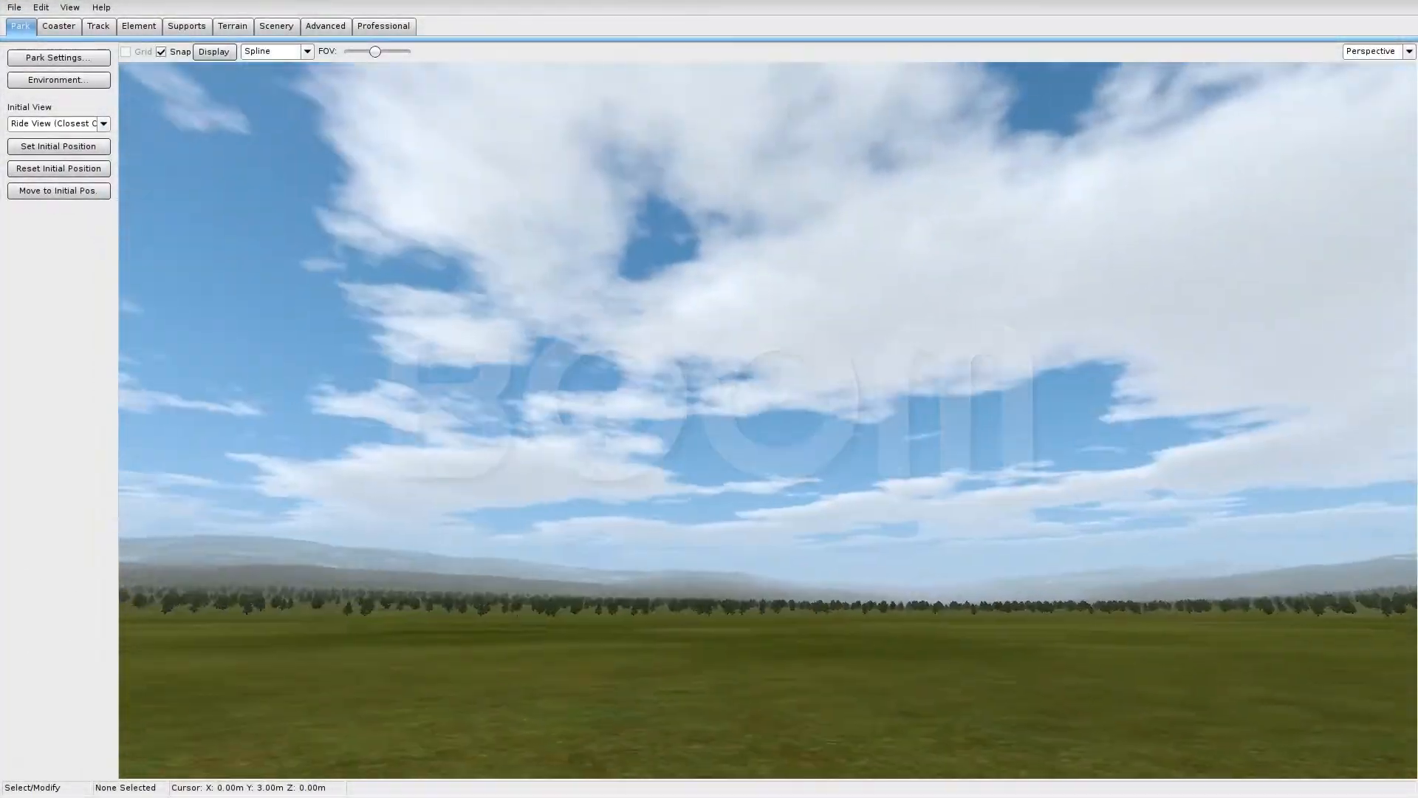
# Look around the empty park in the perspective view and examine the available view types
pyautogui.moveTo(1381, 260)
pyautogui.mouseDown(button='right')
pyautogui.moveTo(1381, 384)
pyautogui.moveTo(1381, 260)
pyautogui.mouseUp(button='right')
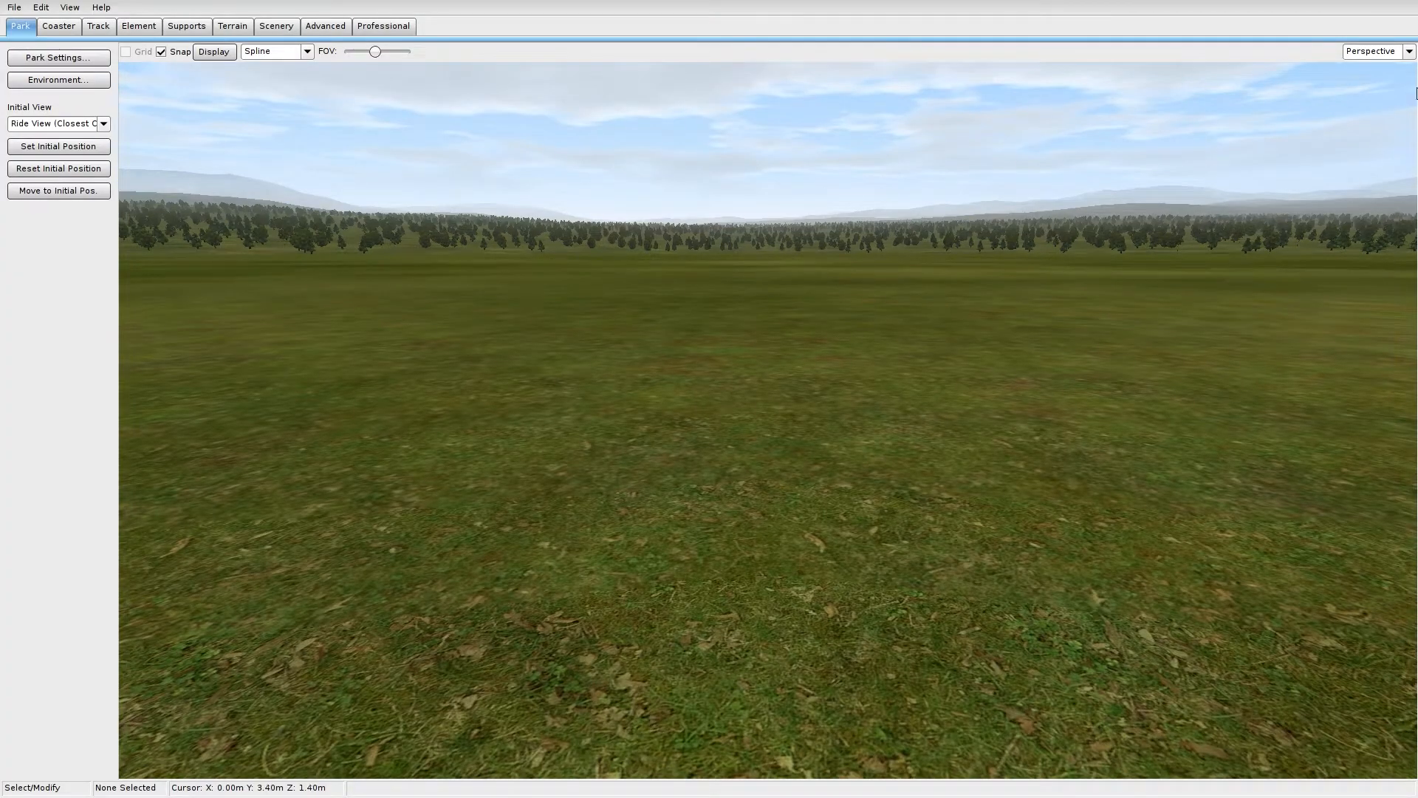
pyautogui.click(1409, 52)
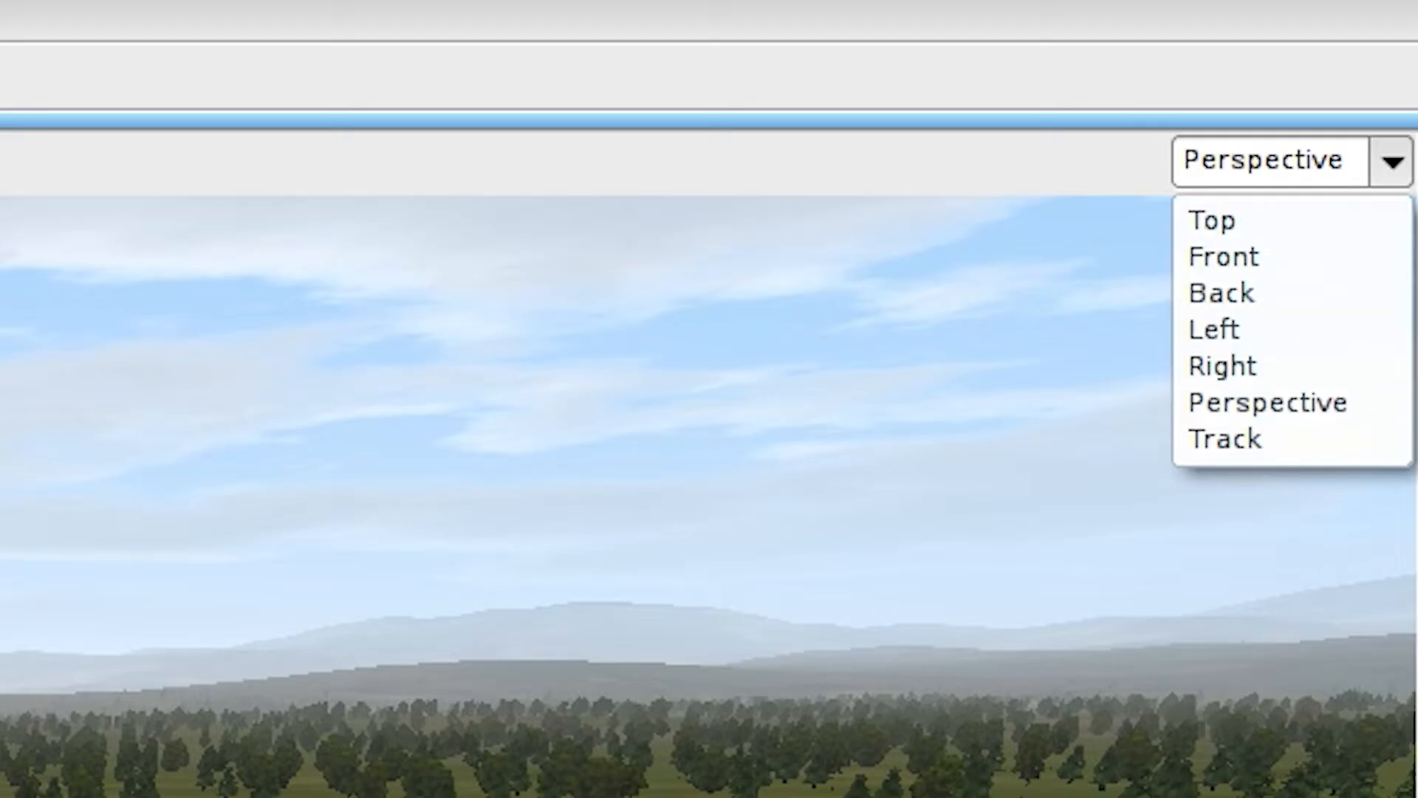
pyautogui.moveTo(768, 421); pyautogui.dragTo(680, 436, button='right')
pyautogui.press('w')
pyautogui.moveTo(768, 420); pyautogui.dragTo(816, 402, button='right')
# Switch the viewport through the Top, Front and Track views to compare them
pyautogui.click(1378, 51)
pyautogui.click(1367, 78)
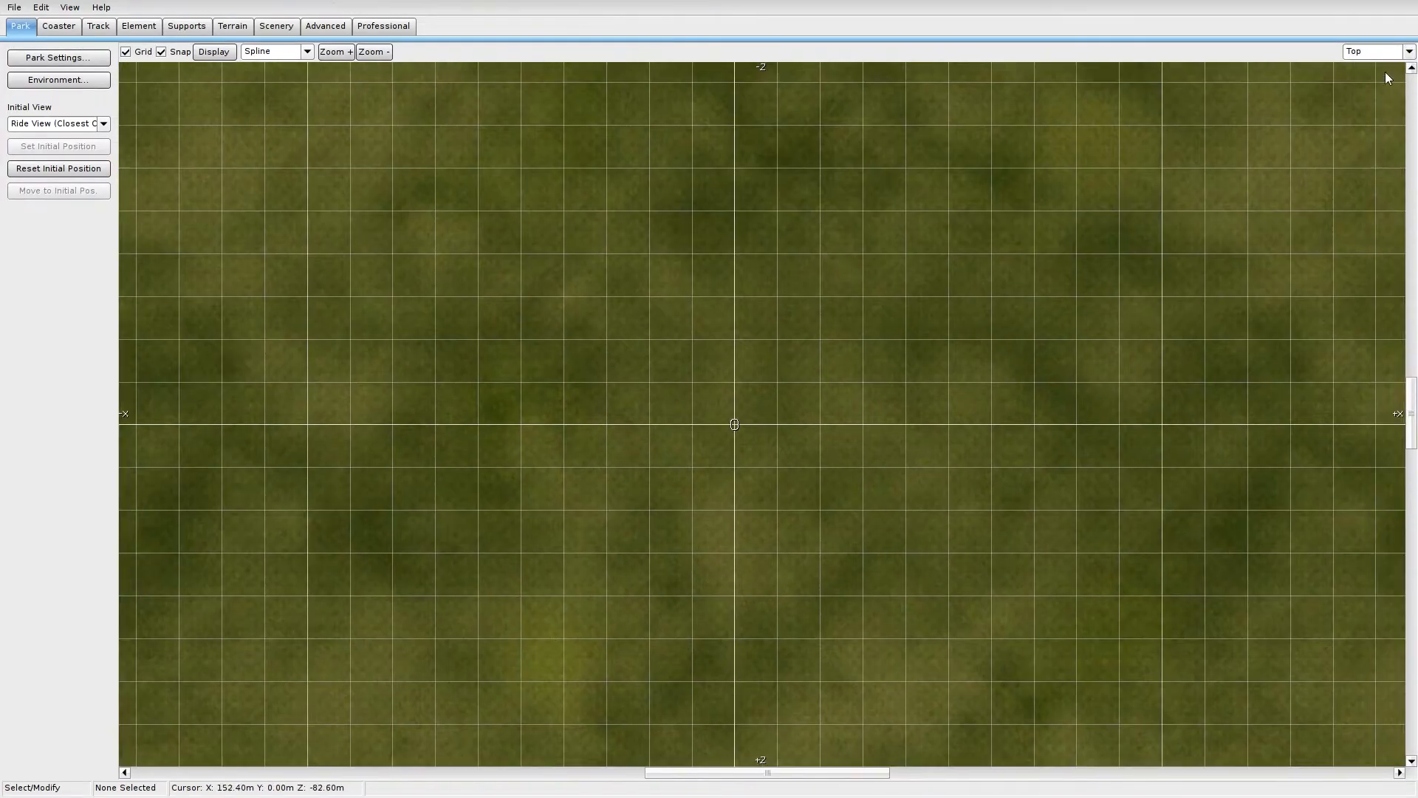
pyautogui.click(1389, 51)
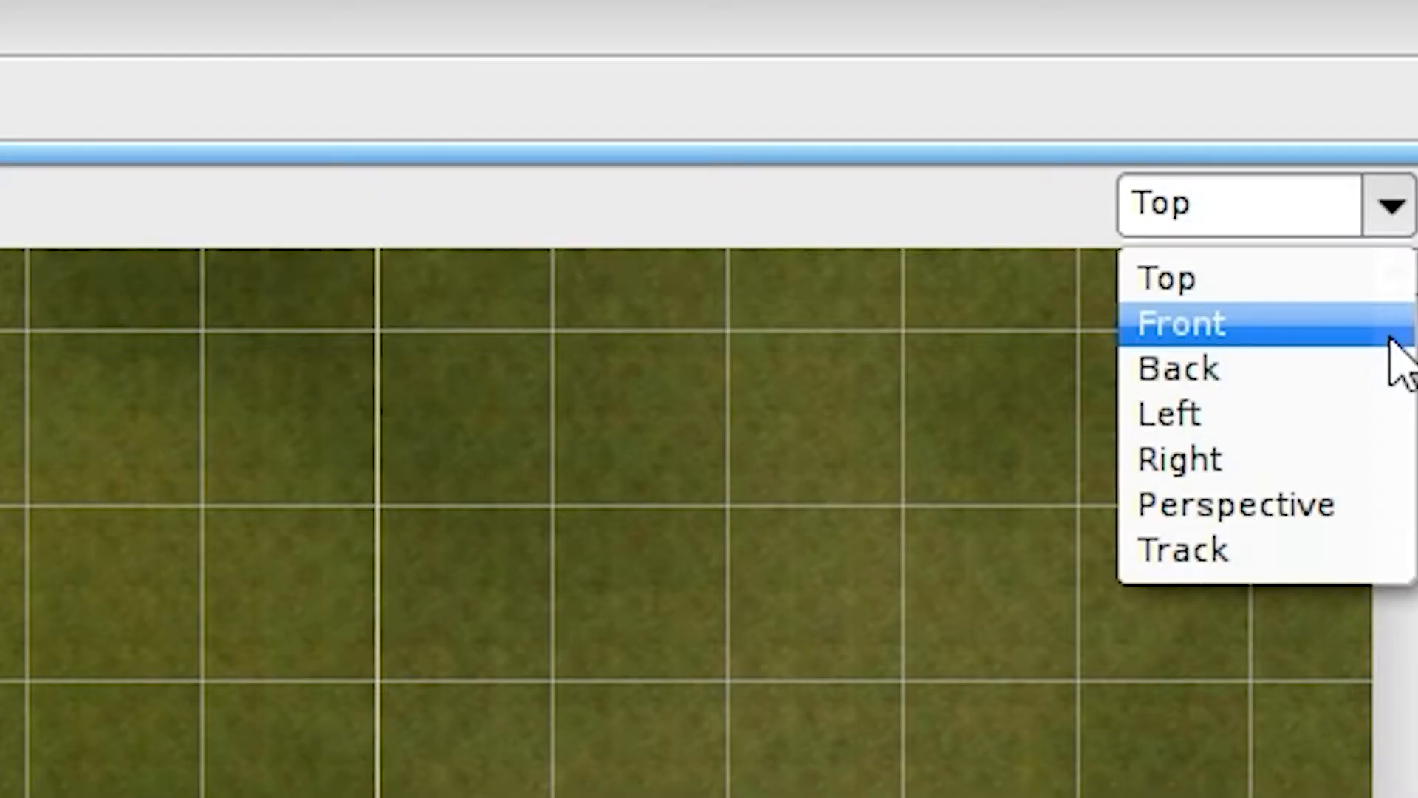
pyautogui.click(1388, 328)
pyautogui.click(1389, 205)
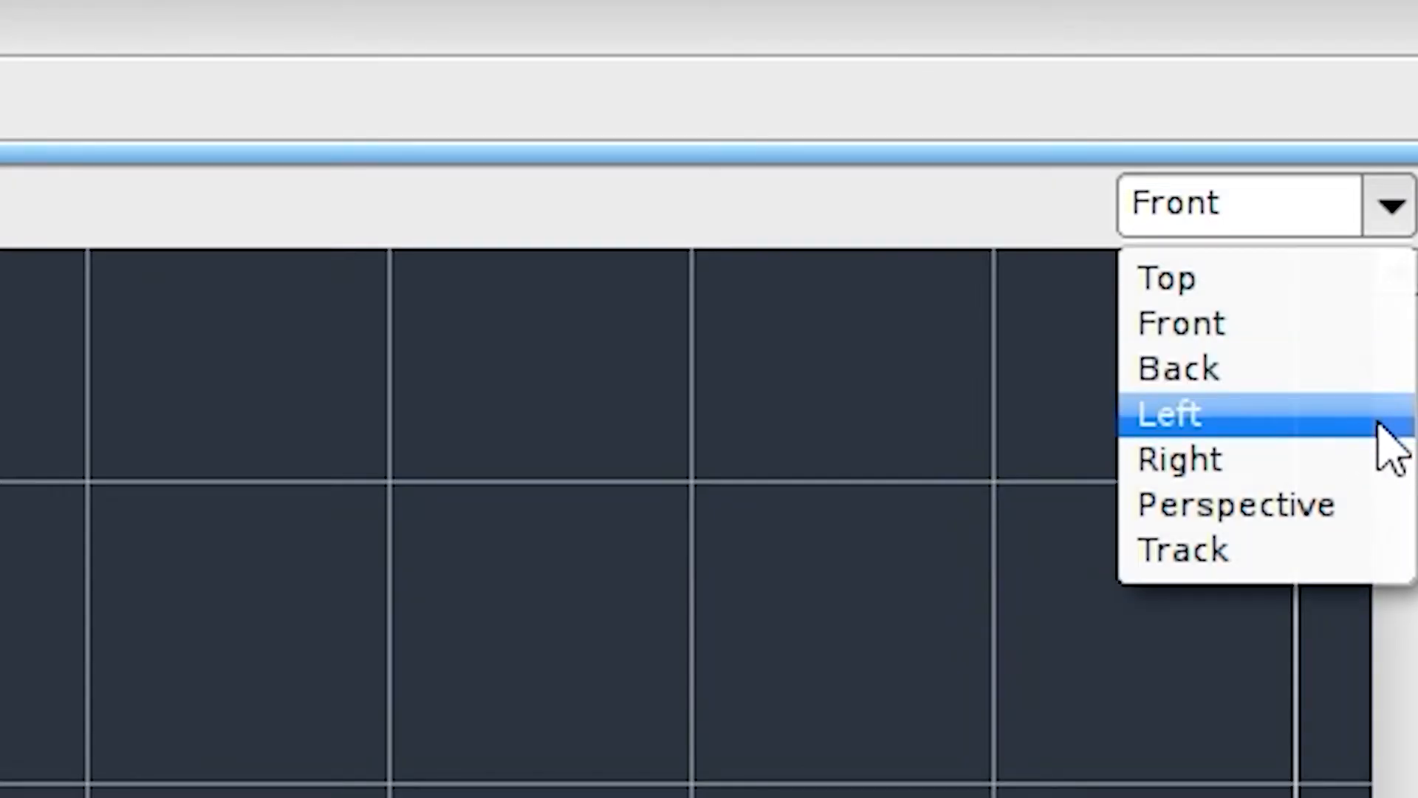
pyautogui.click(1278, 554)
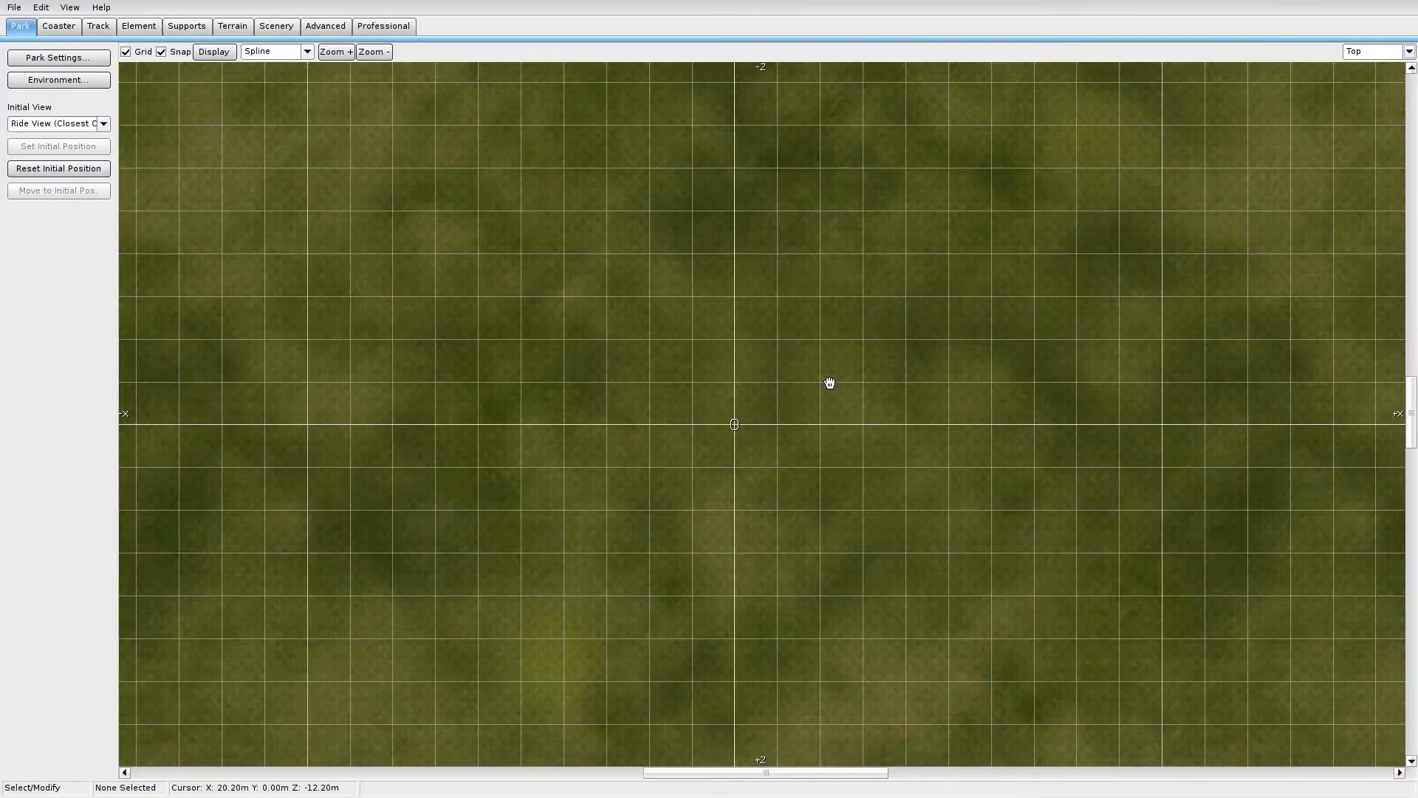
# Toggle the top view's grid off and back on
pyautogui.moveTo(830, 383)
pyautogui.mouseDown(button='middle')
pyautogui.moveTo(790, 402)
pyautogui.moveTo(842, 387)
pyautogui.mouseUp(button='middle')
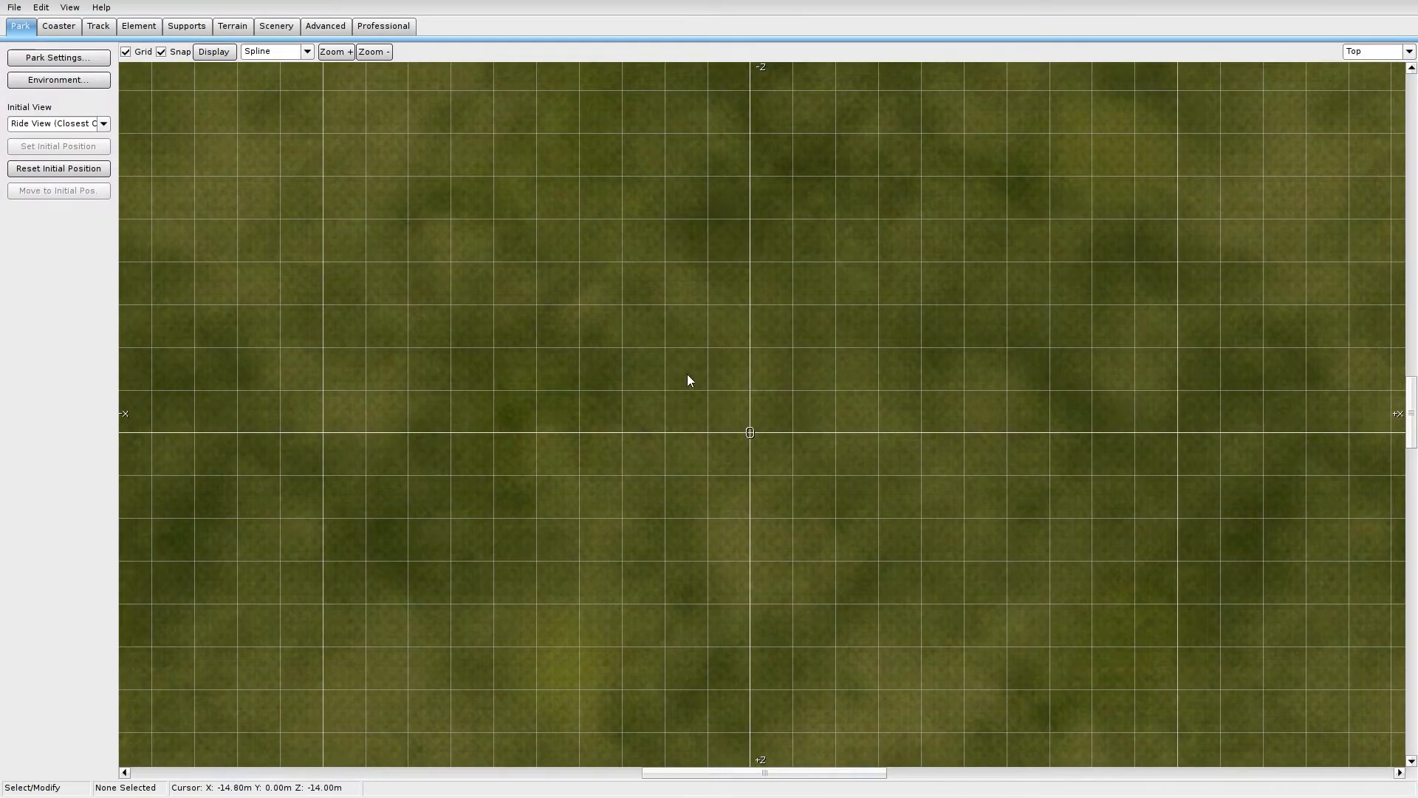
pyautogui.click(130, 51)
pyautogui.click(130, 52)
pyautogui.scroll(5, 658, 339)
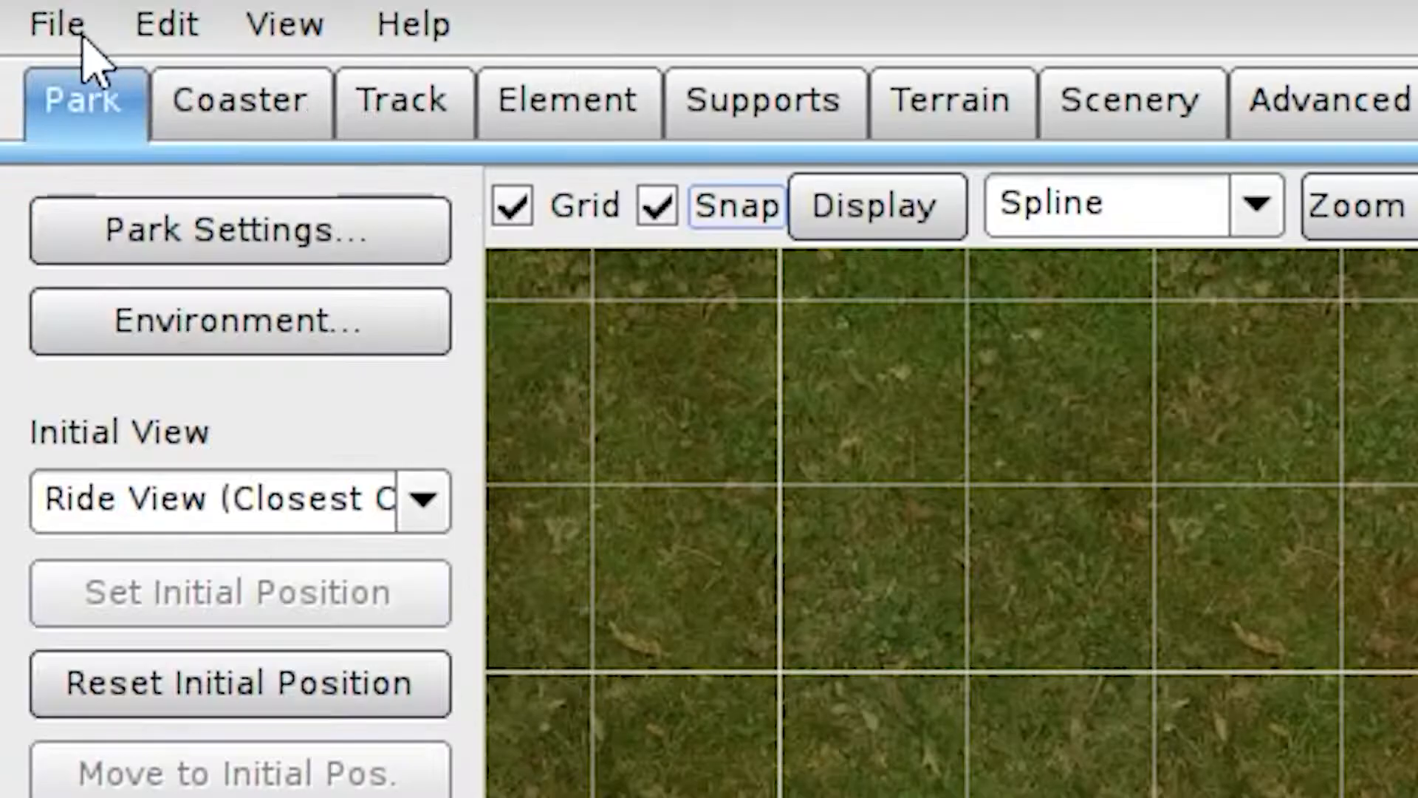
# Examine the Common, Overlay, Precision and Limits settings in the editor preferences
pyautogui.click(16, 8)
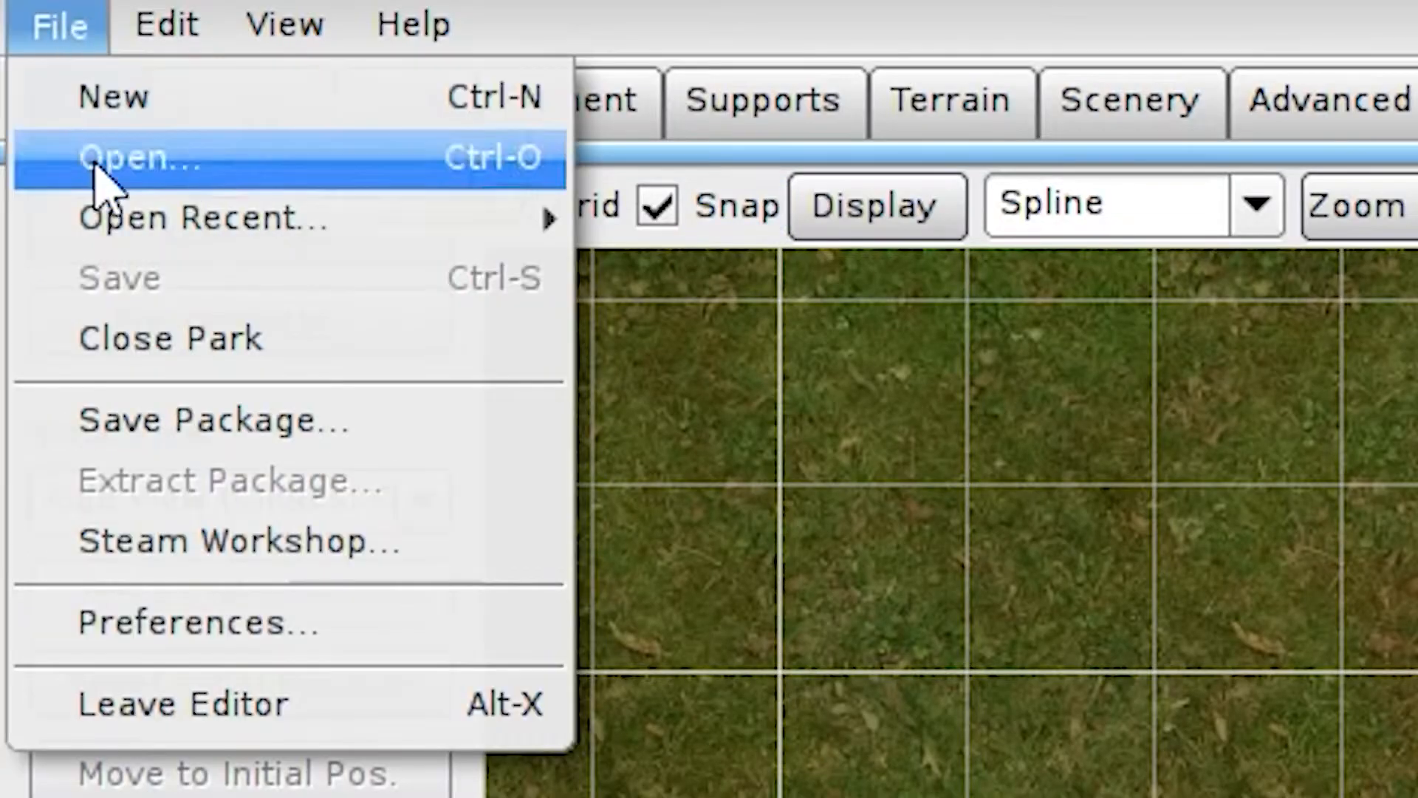
pyautogui.click(136, 624)
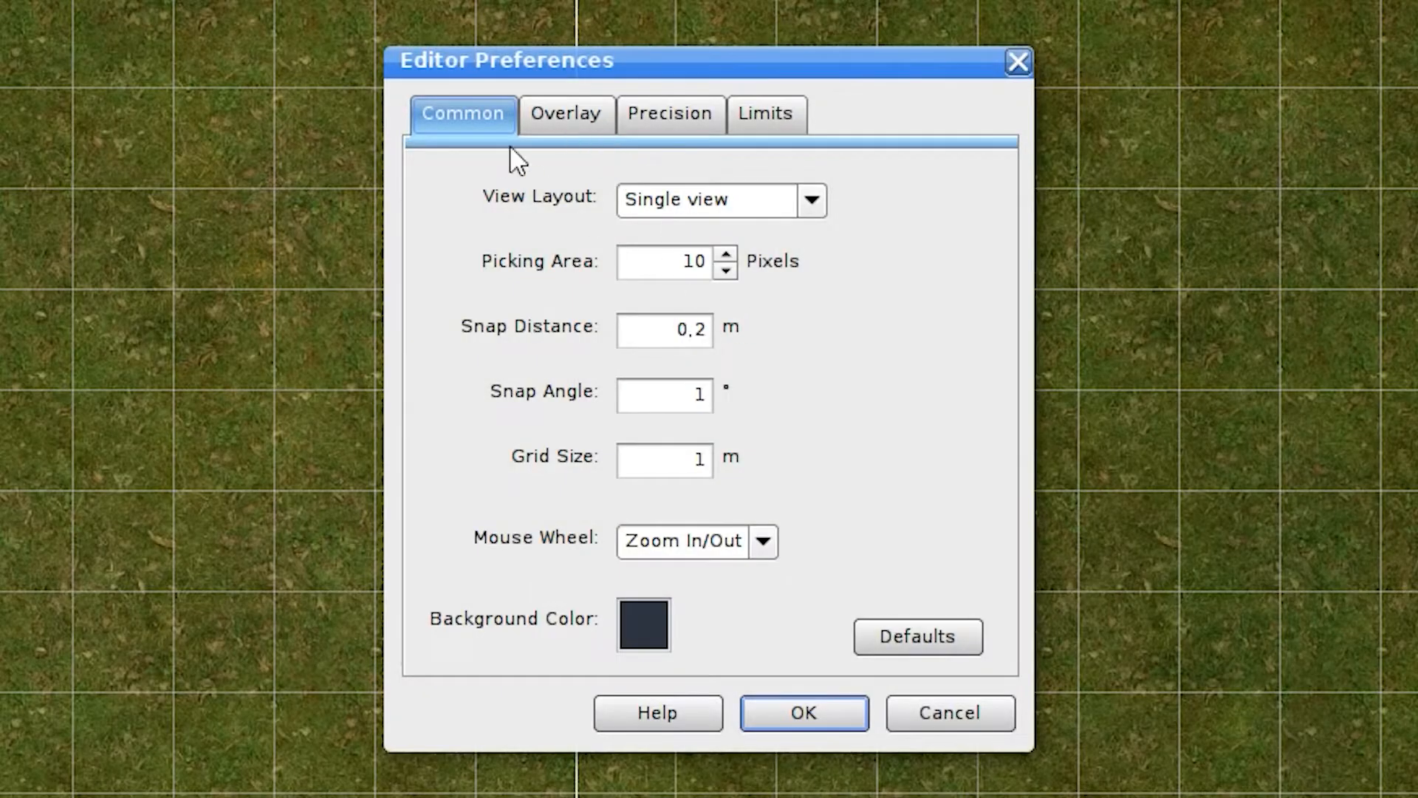
pyautogui.click(566, 107)
pyautogui.click(671, 118)
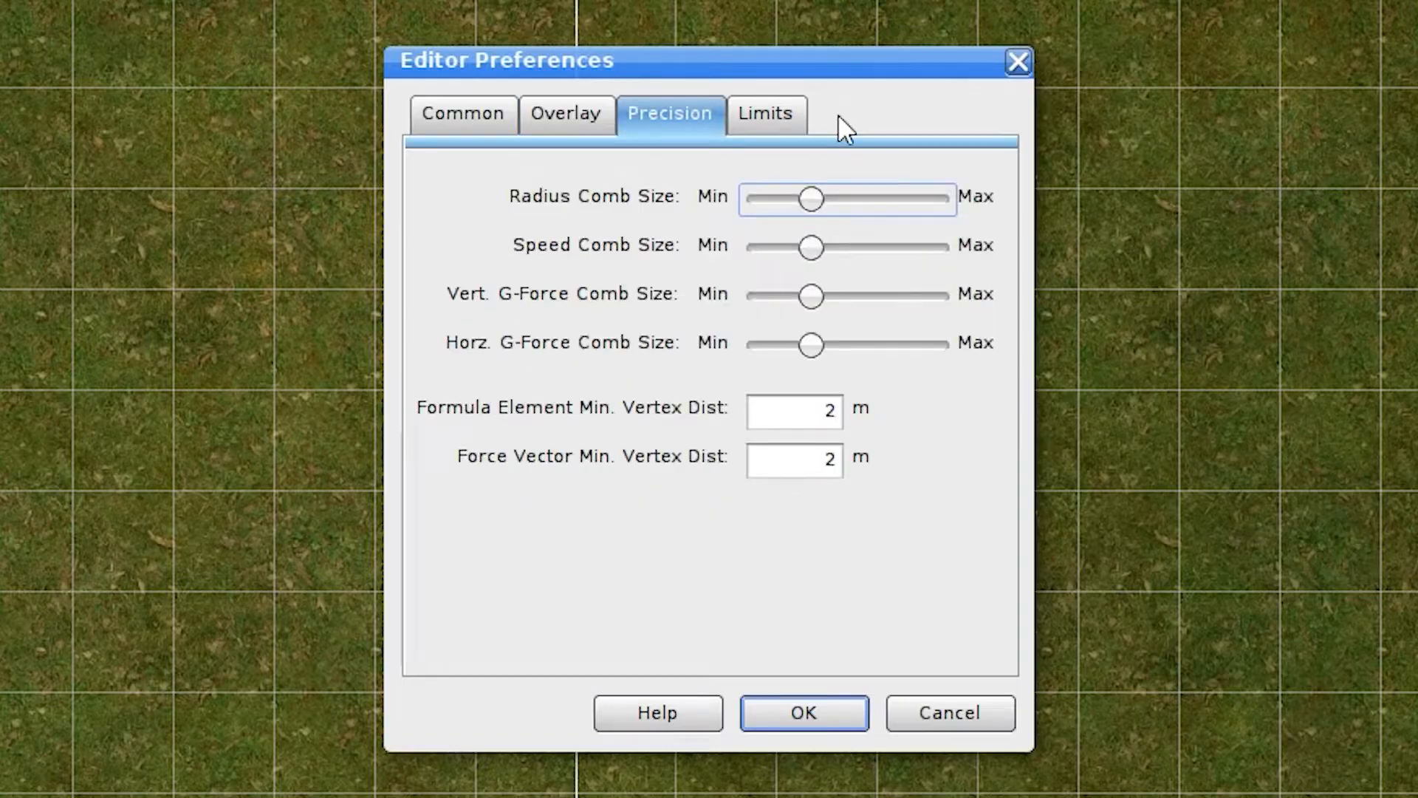
pyautogui.click(427, 118)
pyautogui.click(766, 118)
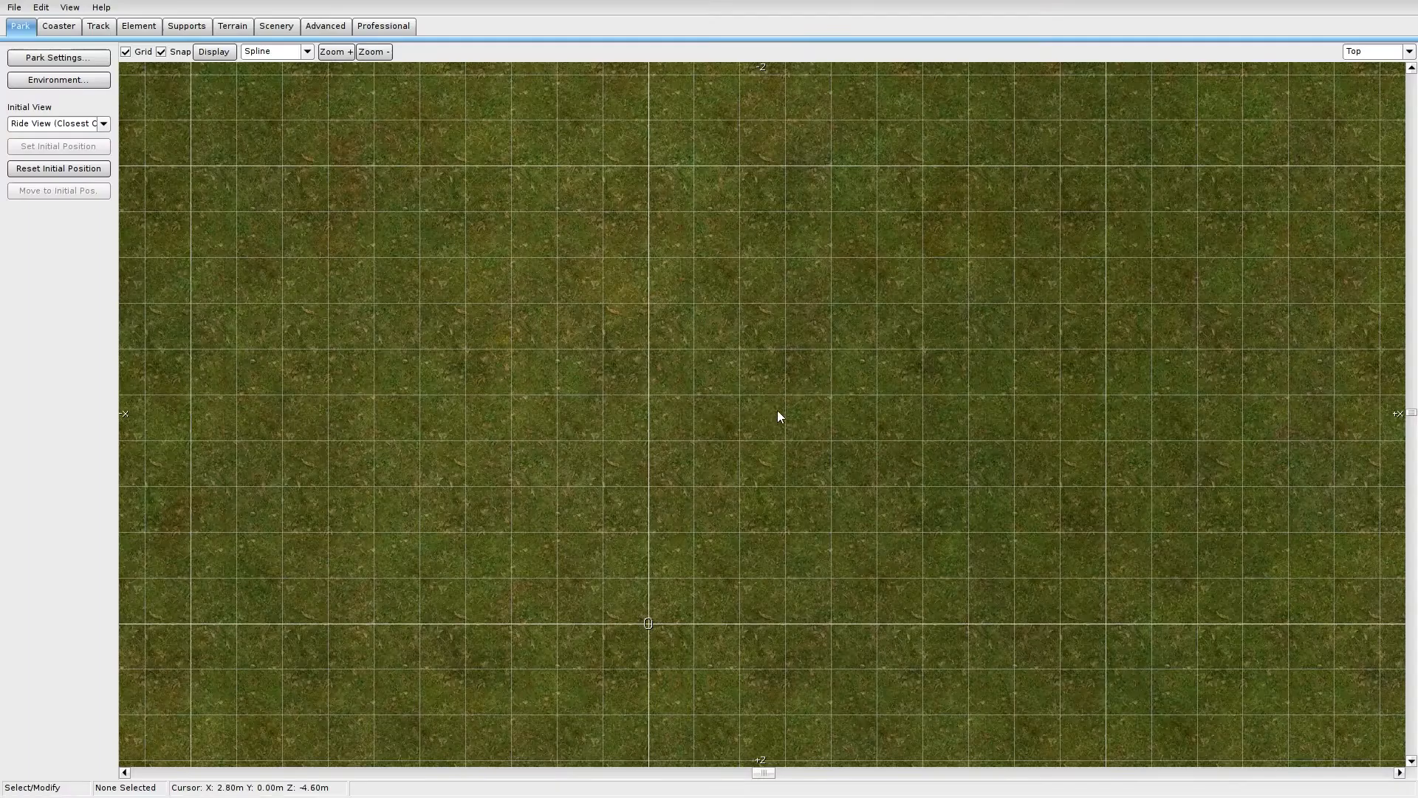
# Create a new coaster named "amine tiddie" in the park
pyautogui.moveTo(747, 443); pyautogui.dragTo(824, 236, button='right')
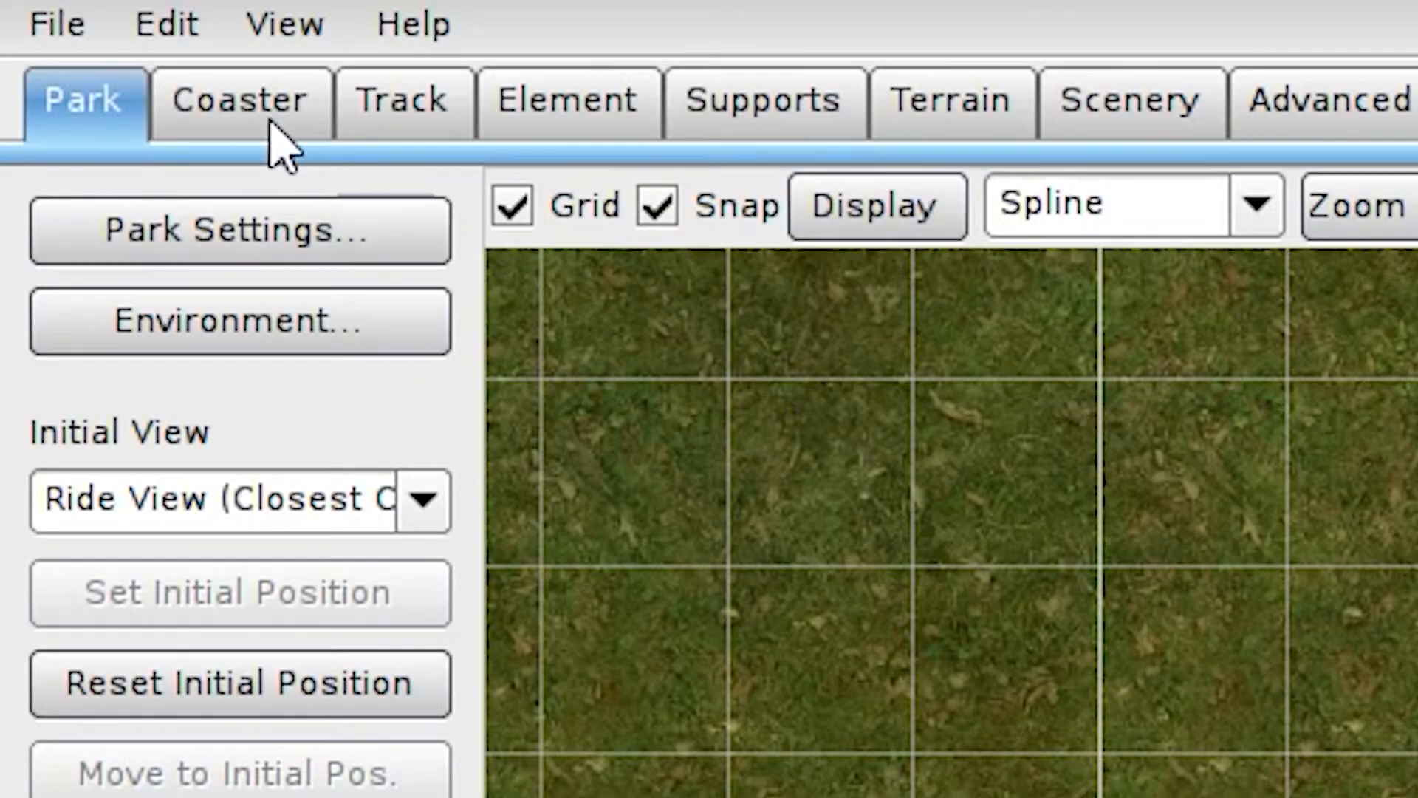
pyautogui.click(64, 30)
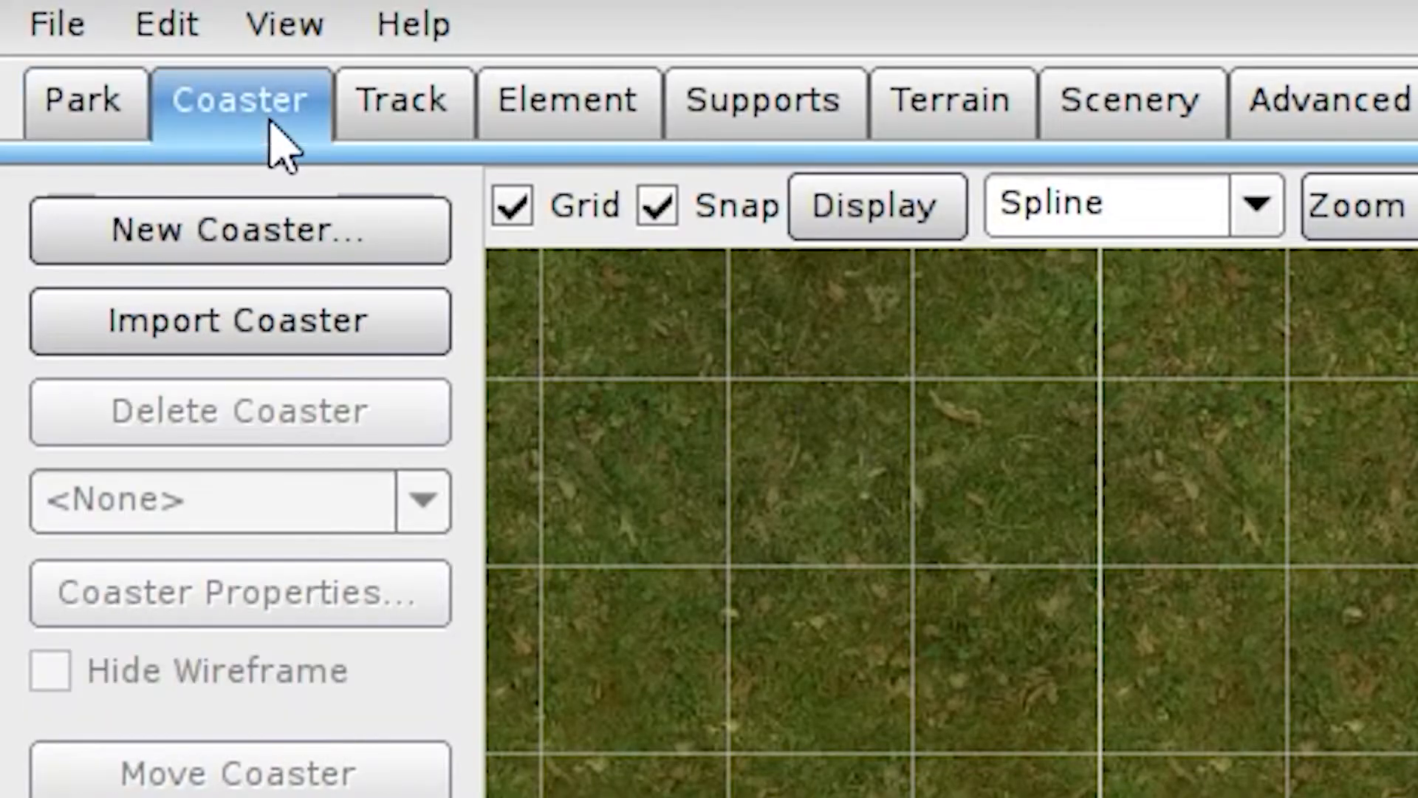
pyautogui.click(430, 232)
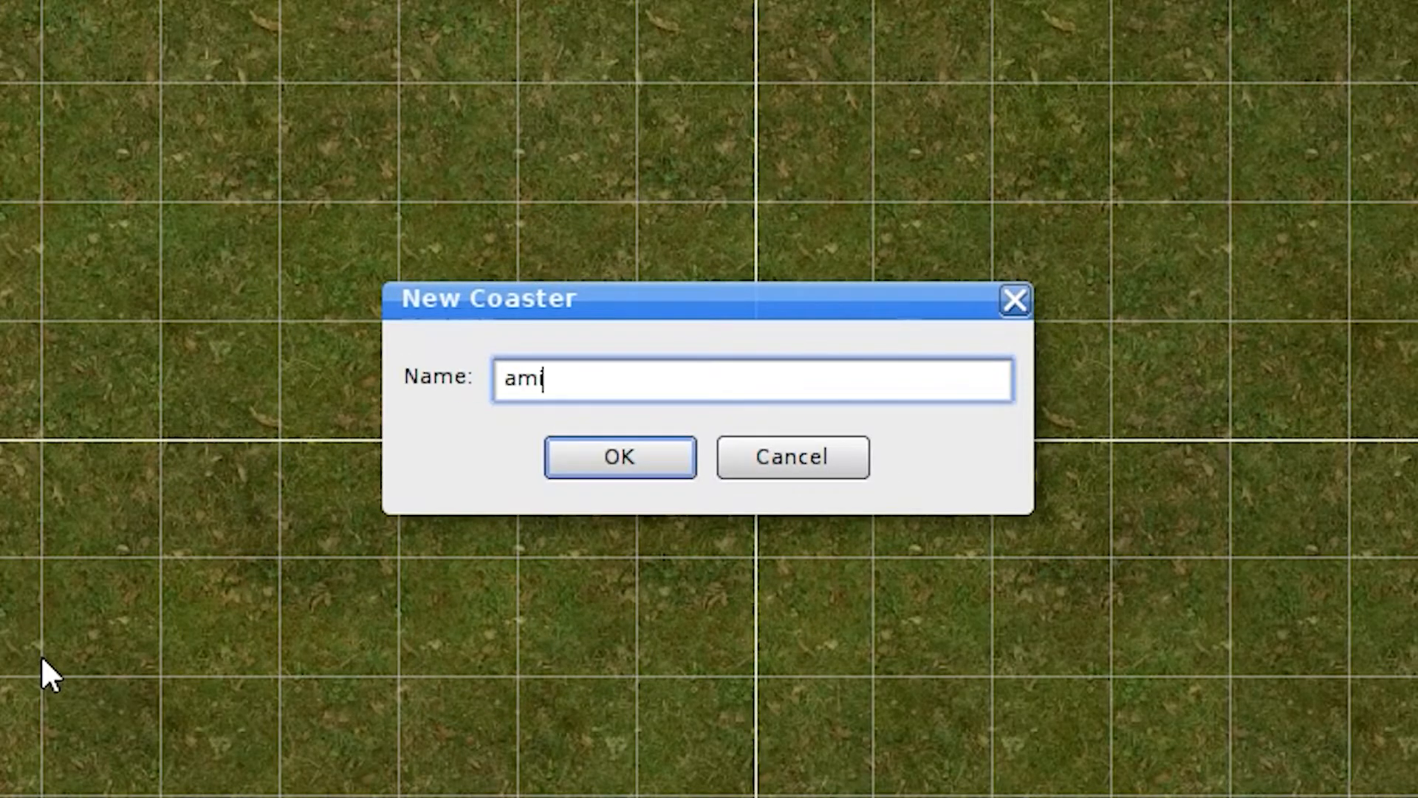
pyautogui.write('tiddie')
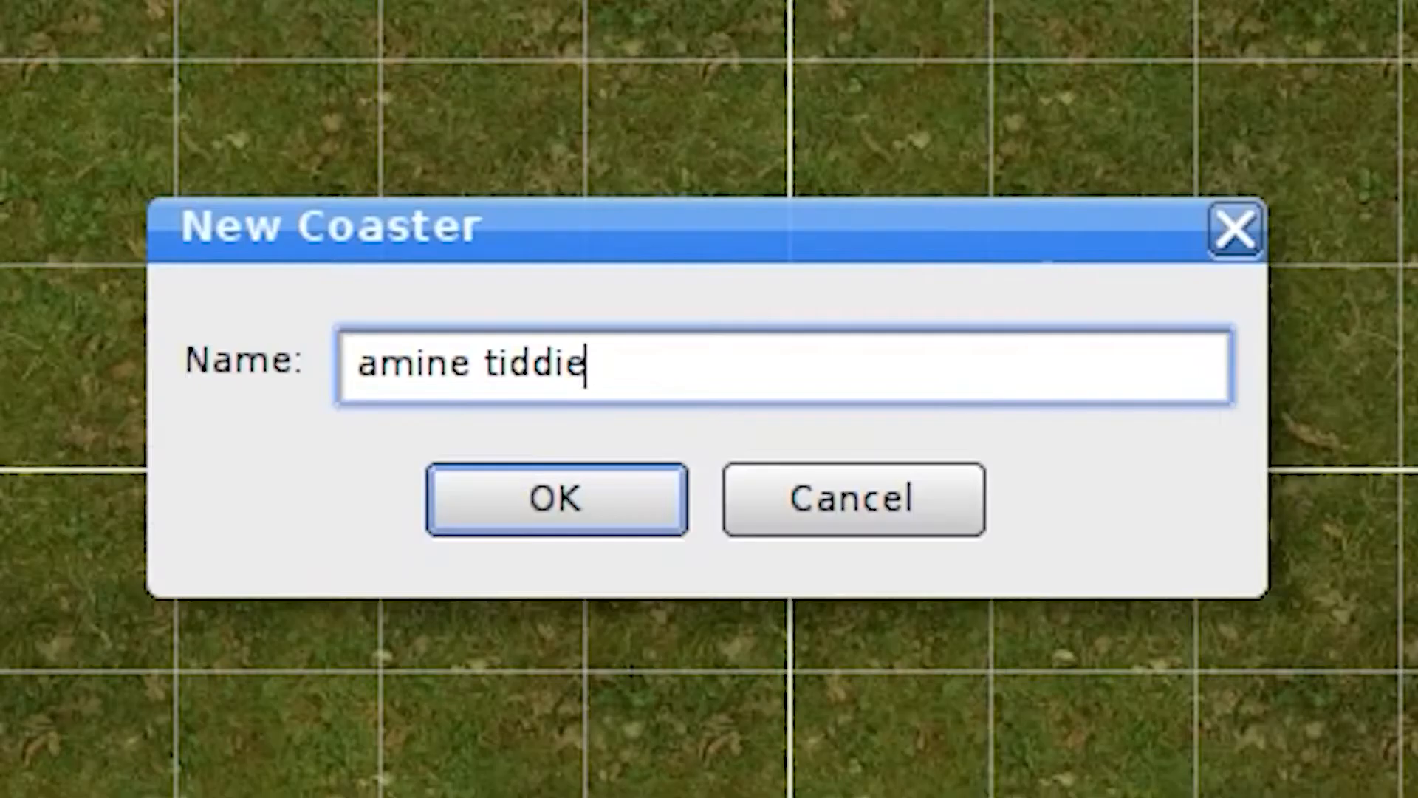
pyautogui.click(626, 469)
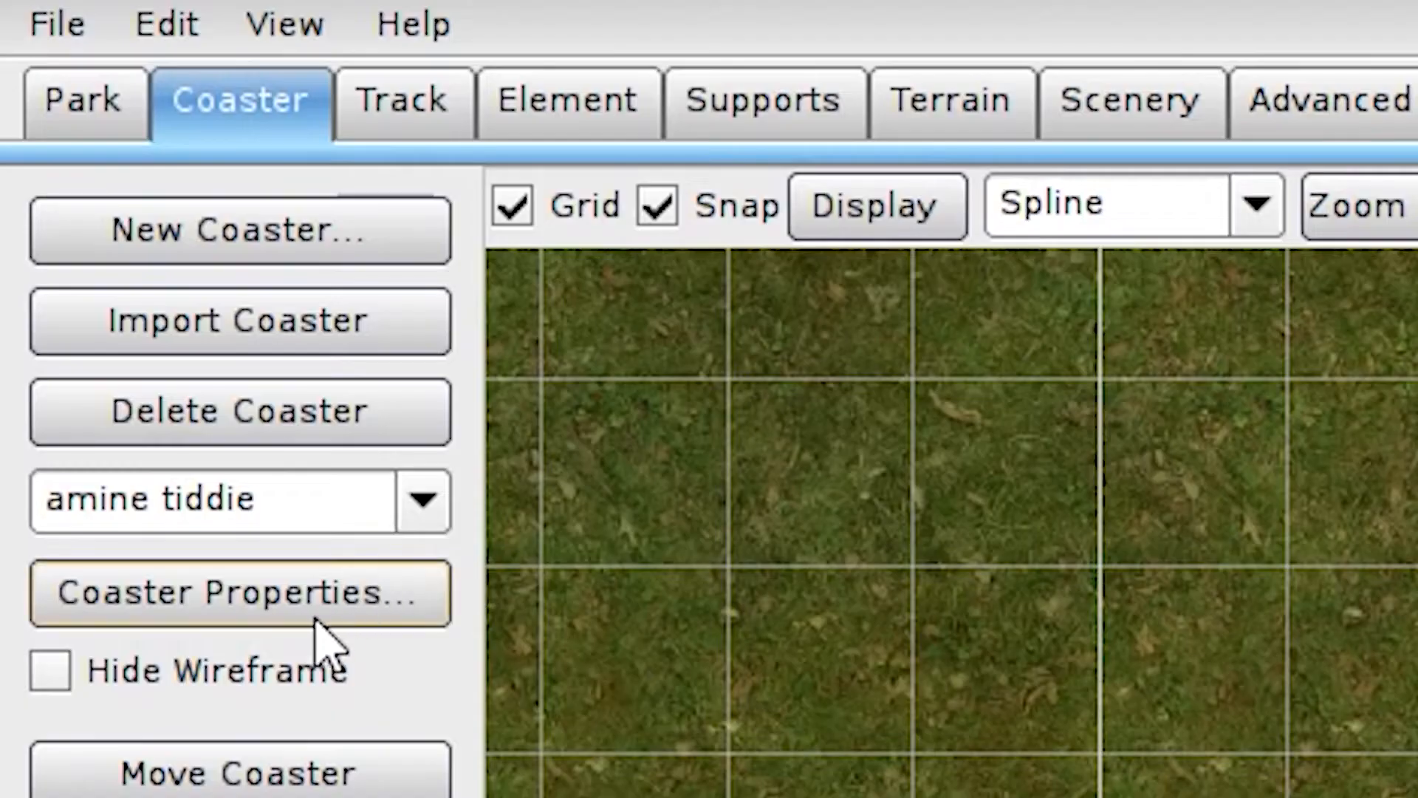
# Browse the styles in the new coaster's properties and choose Gerstlauer Infinity Coaster 2
pyautogui.click(76, 150)
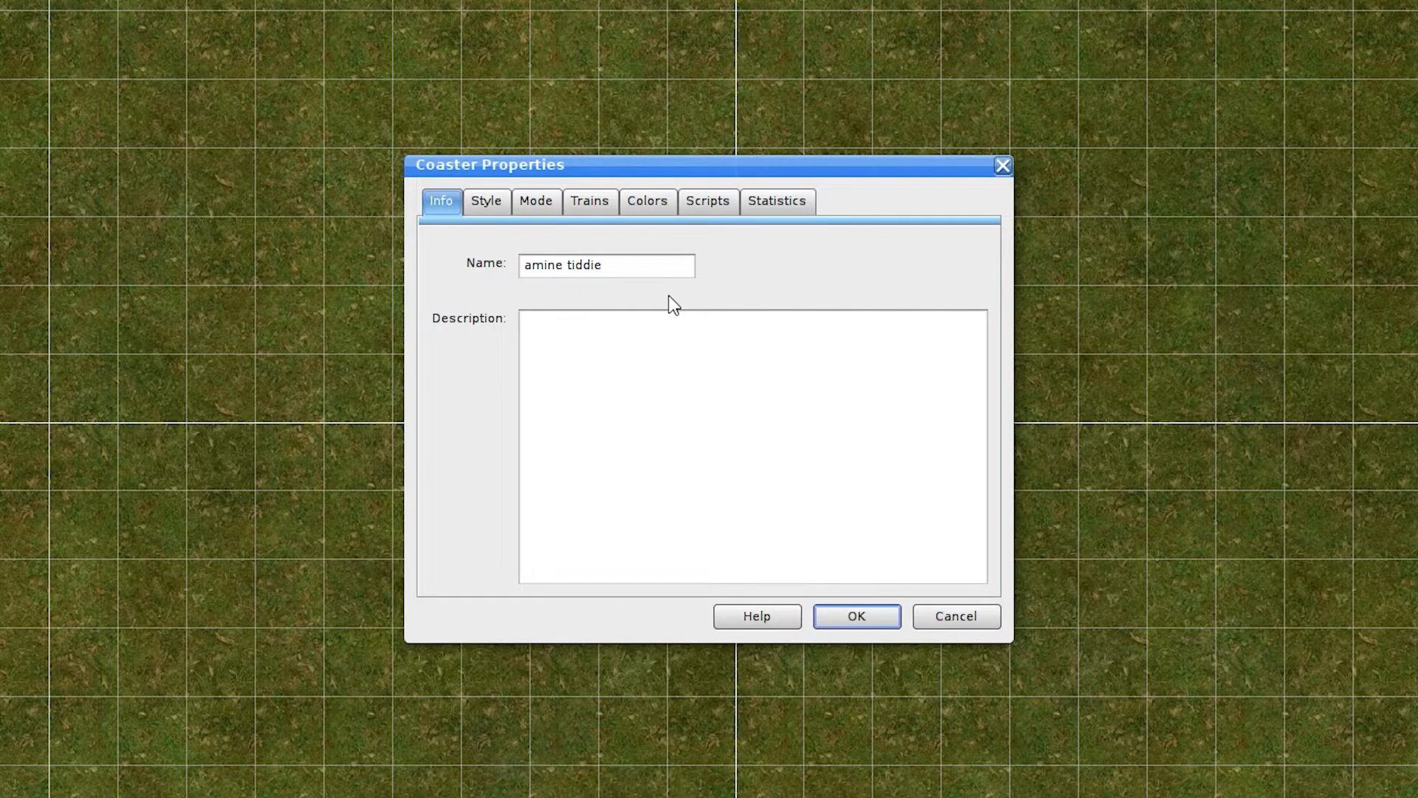
pyautogui.click(486, 205)
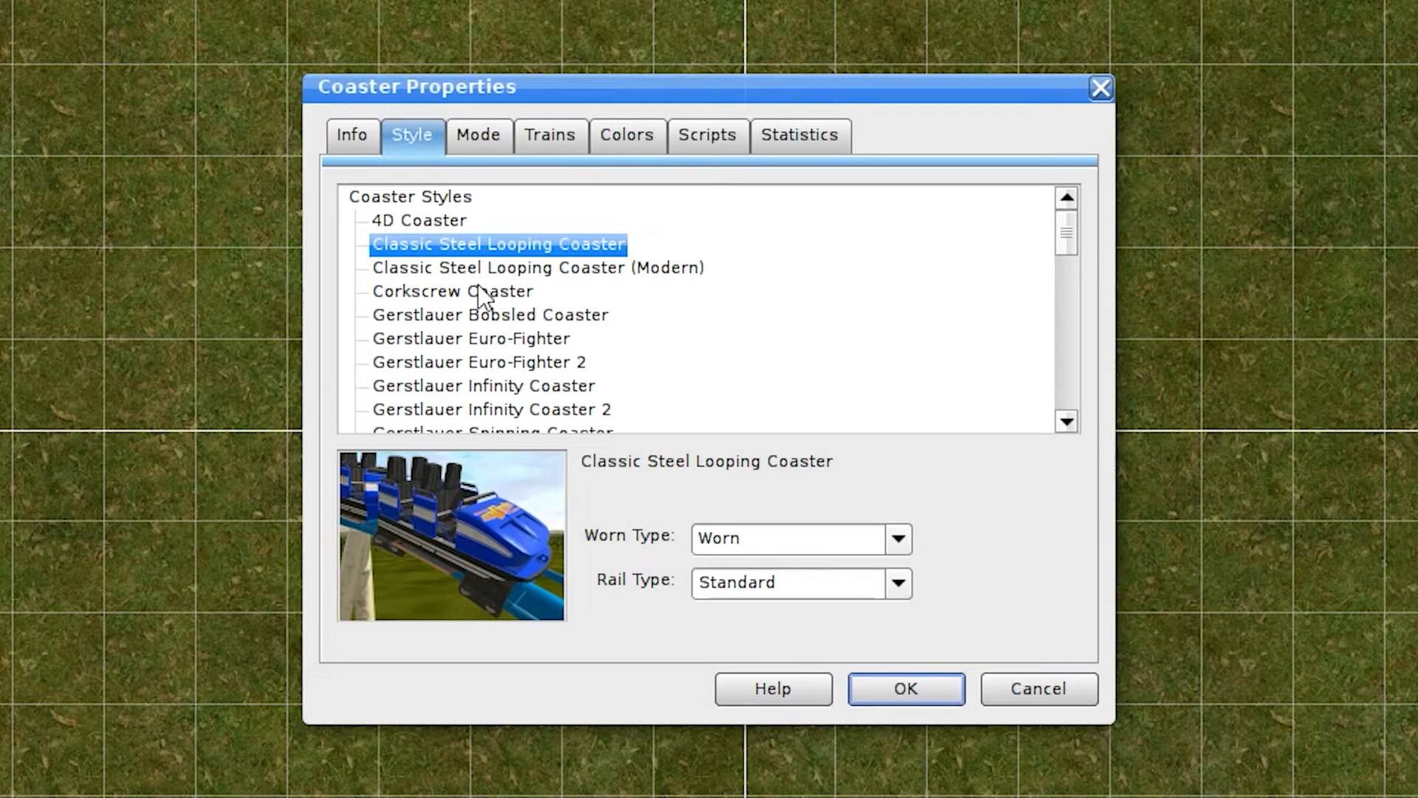
pyautogui.scroll(-5, 484, 295)
pyautogui.click(534, 328)
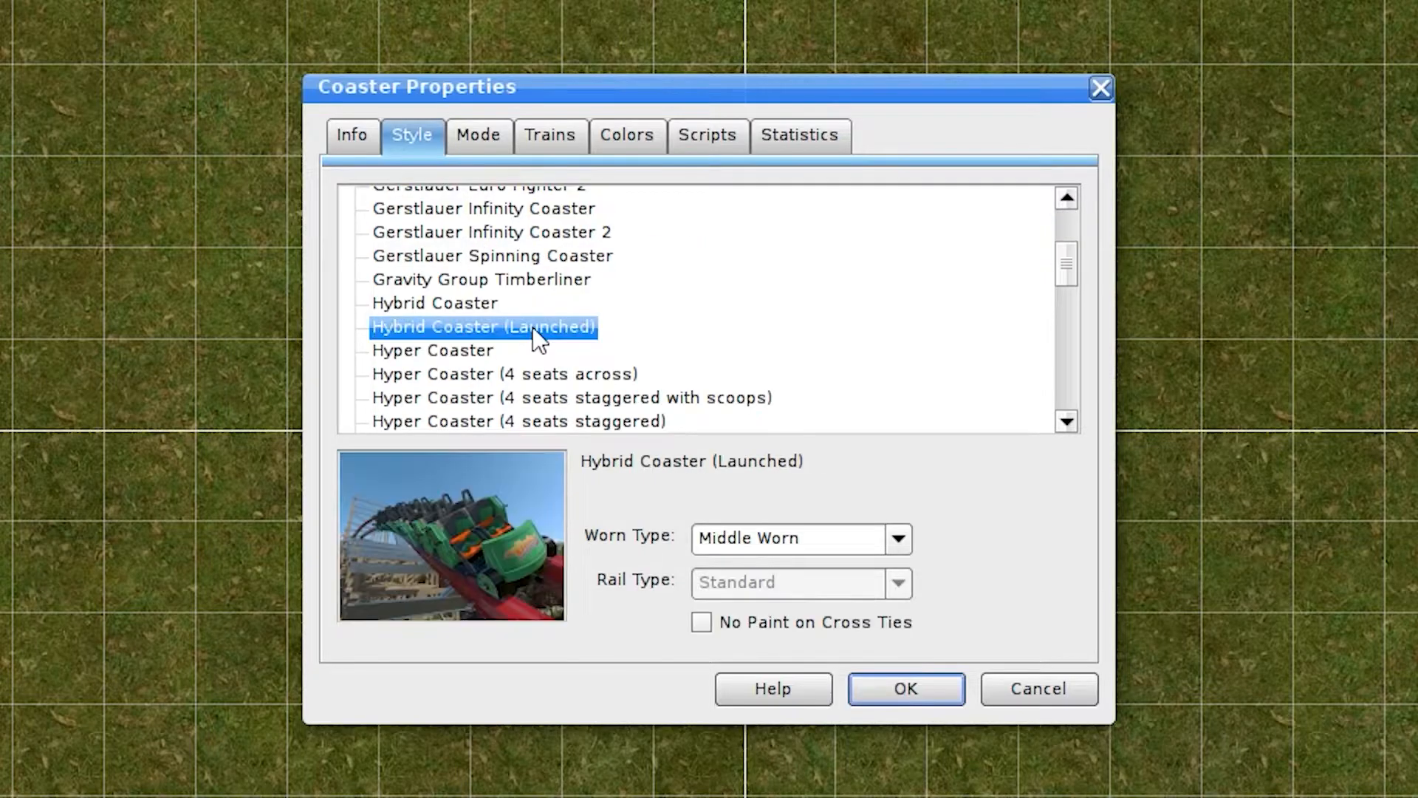
pyautogui.scroll(-3, 537, 340)
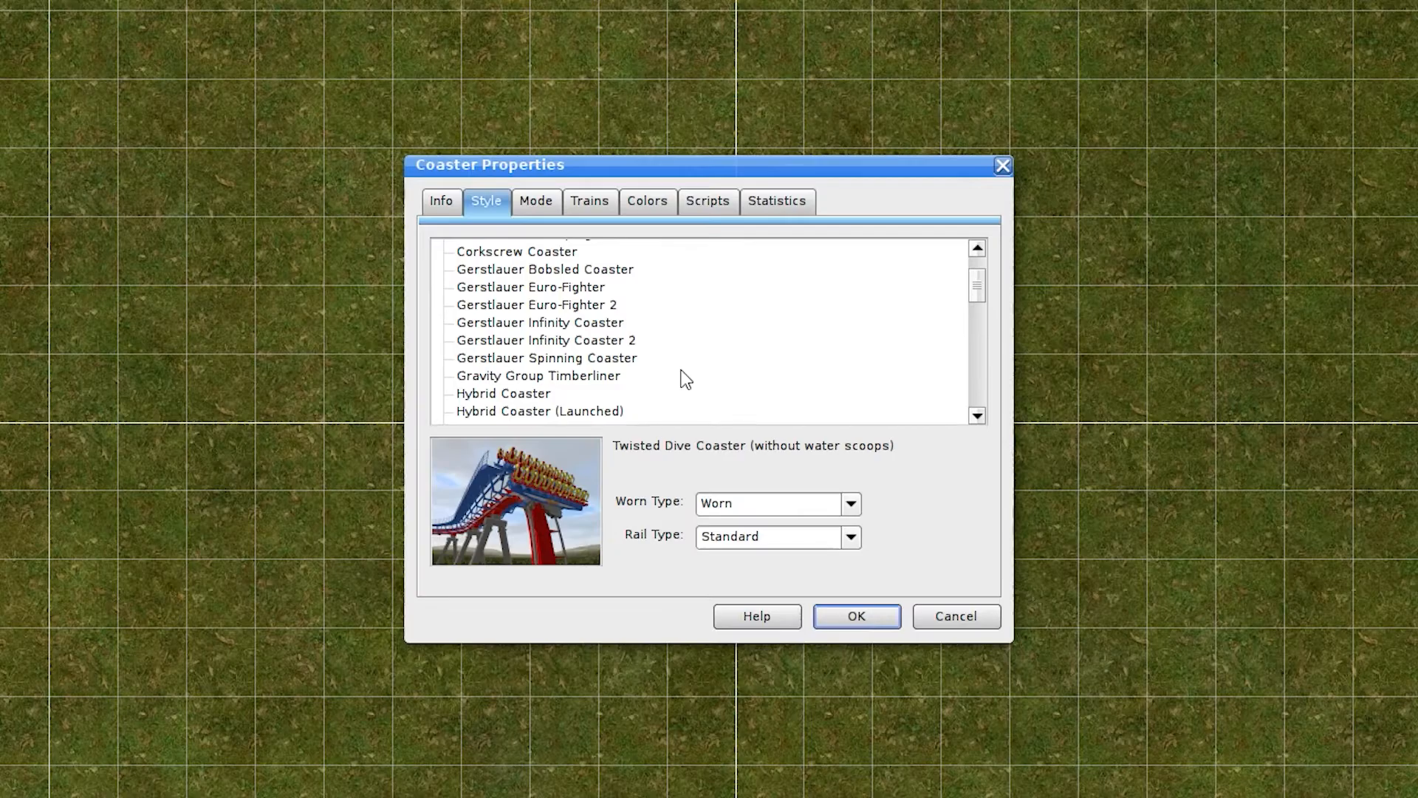
pyautogui.click(624, 342)
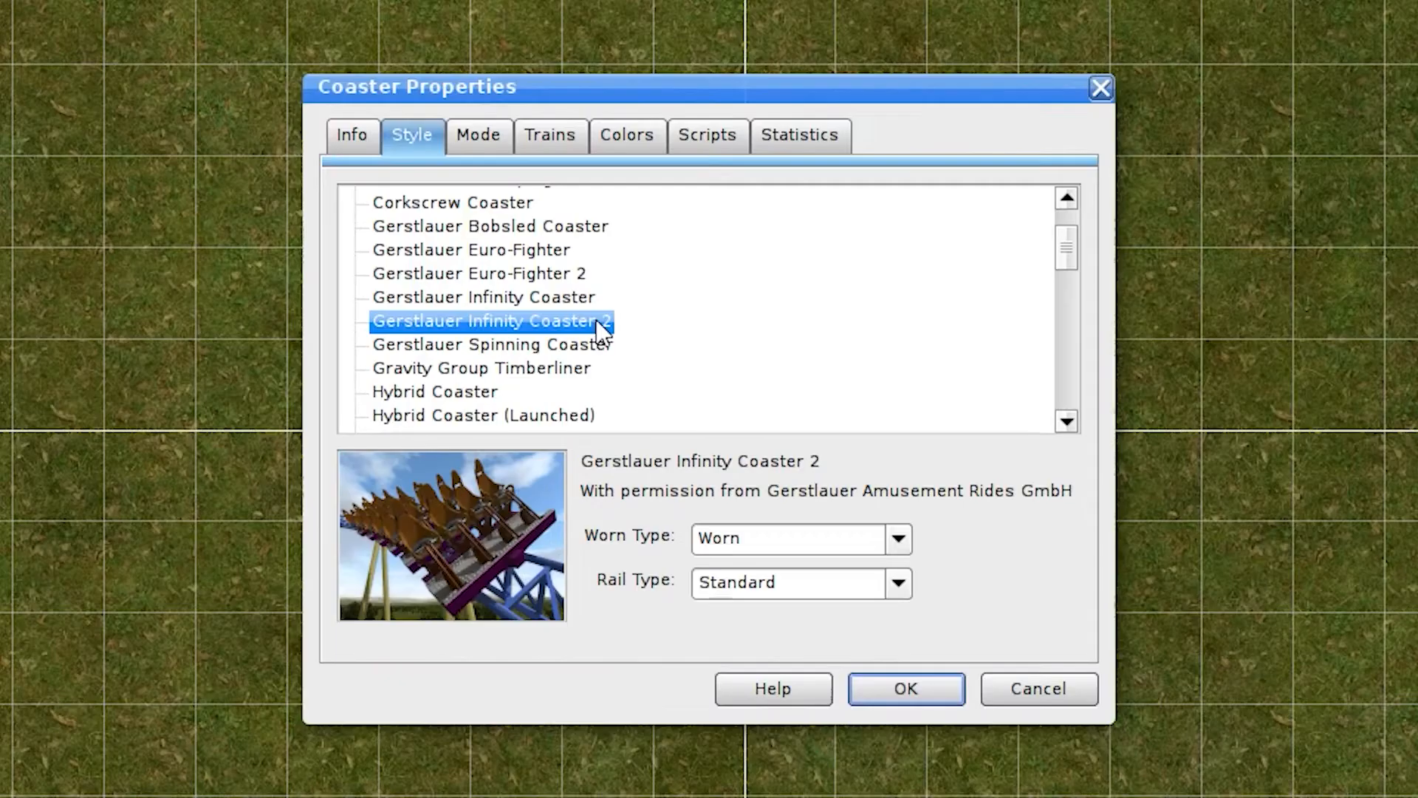
# Set the coaster's worn type to Rusted and review the rail type setting
pyautogui.click(843, 544)
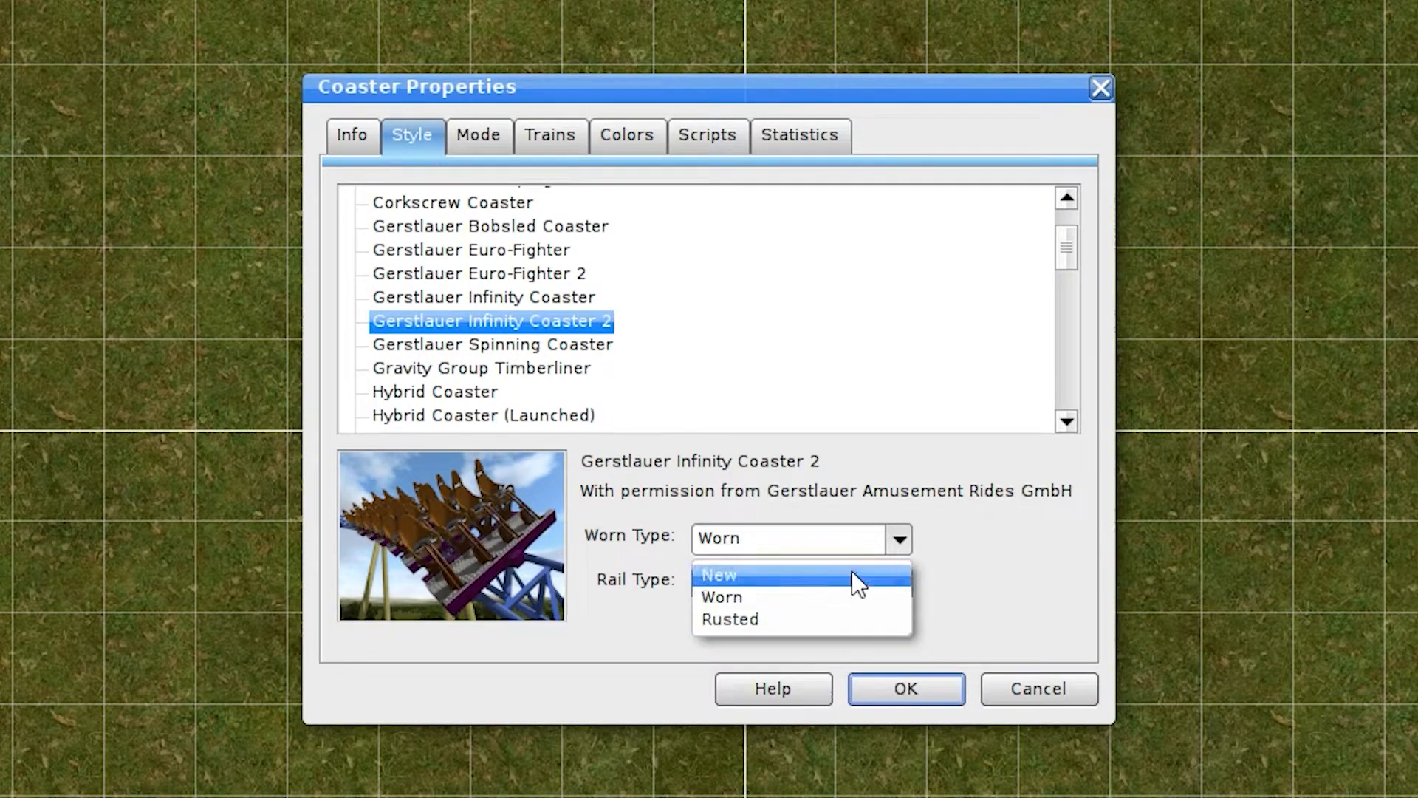
pyautogui.click(812, 617)
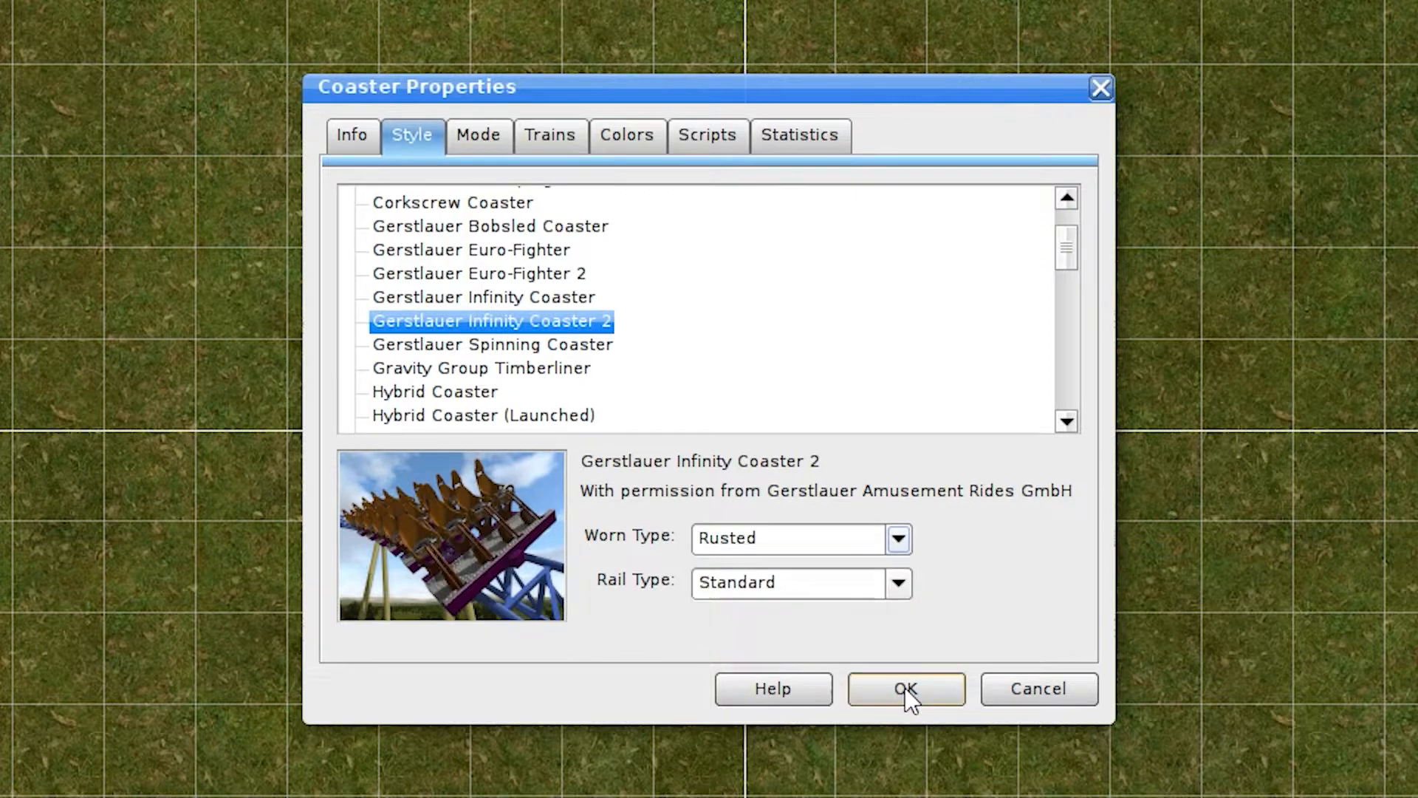
pyautogui.click(848, 588)
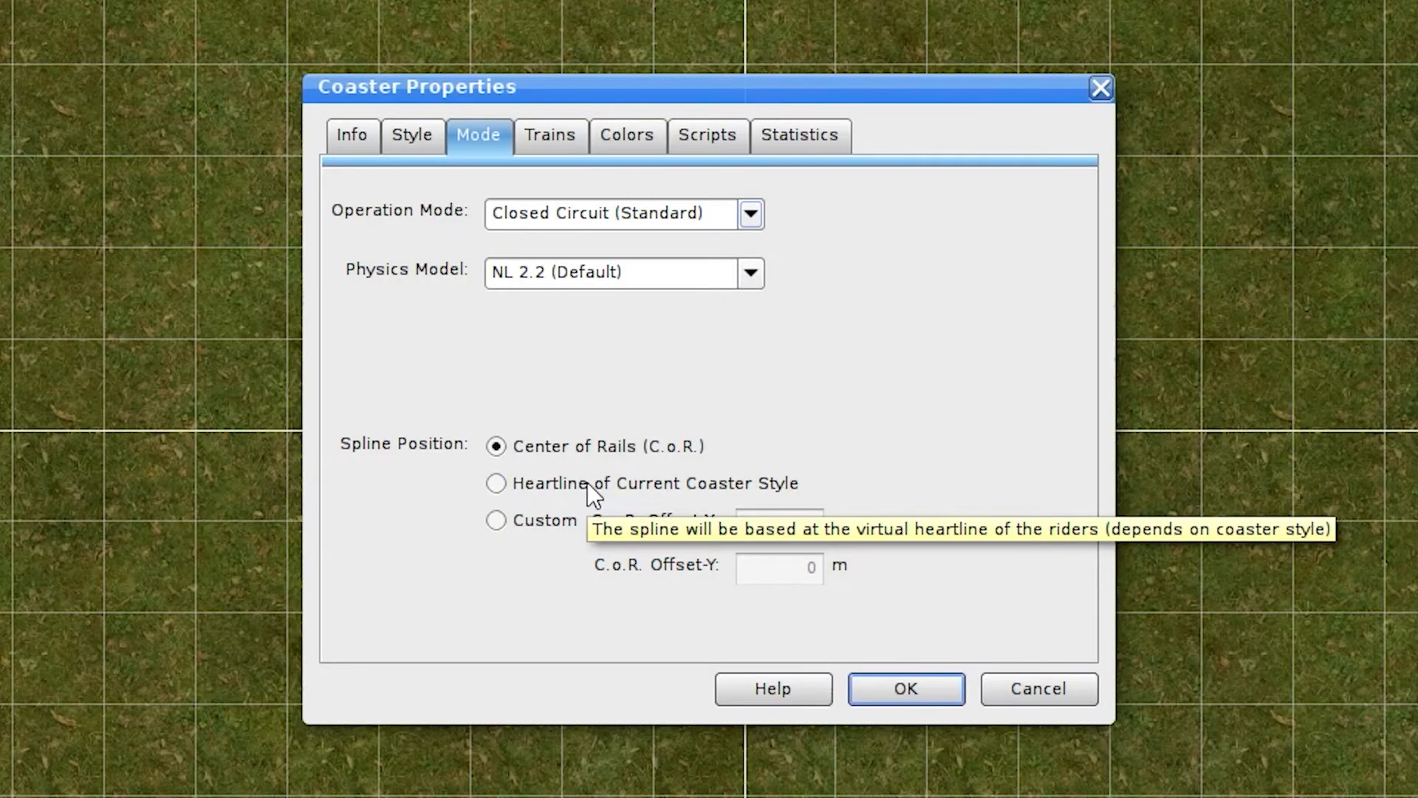
# Set the spline position to Heartline of Current Coaster Style and the operation mode to Closed Circuit (Standard), and review the train settings
pyautogui.click(588, 481)
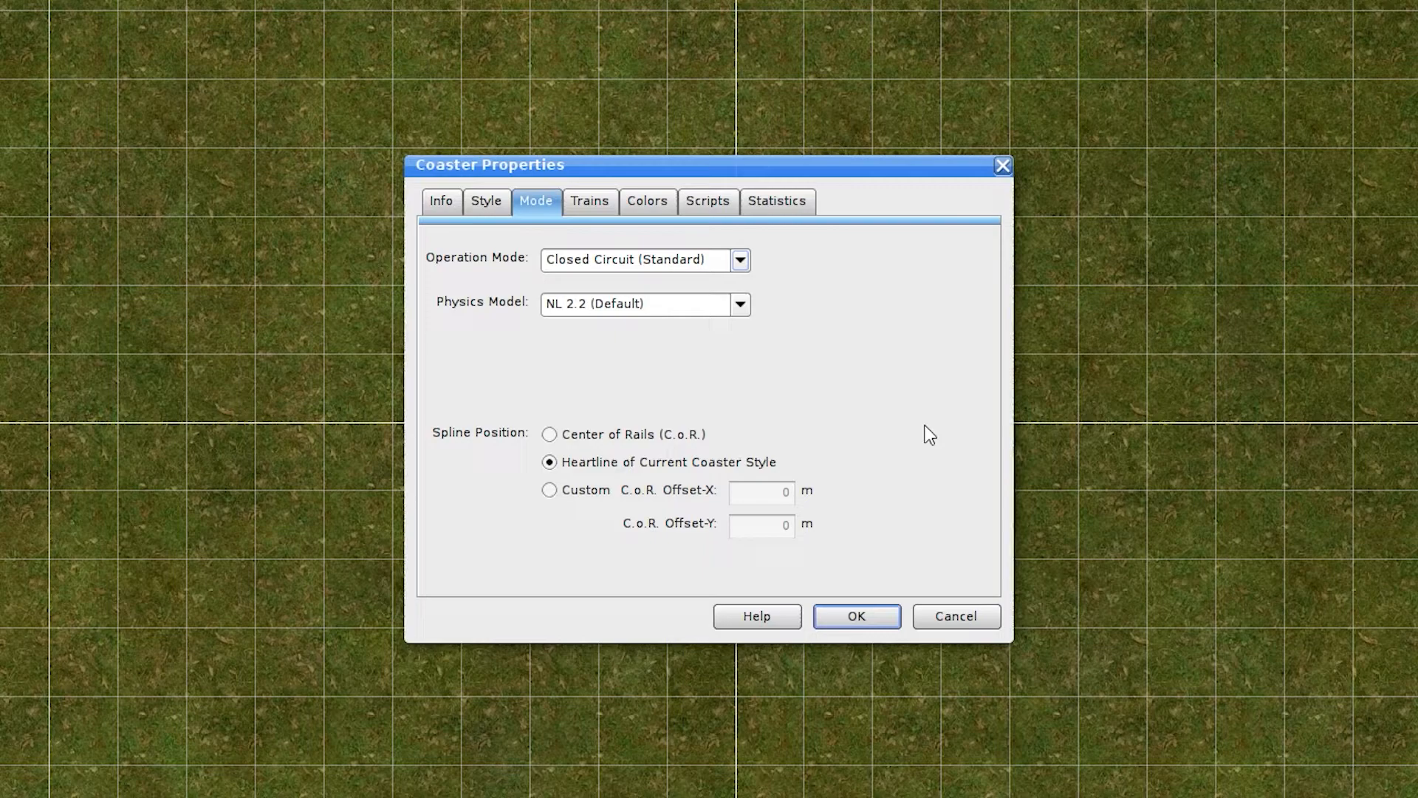
pyautogui.click(617, 260)
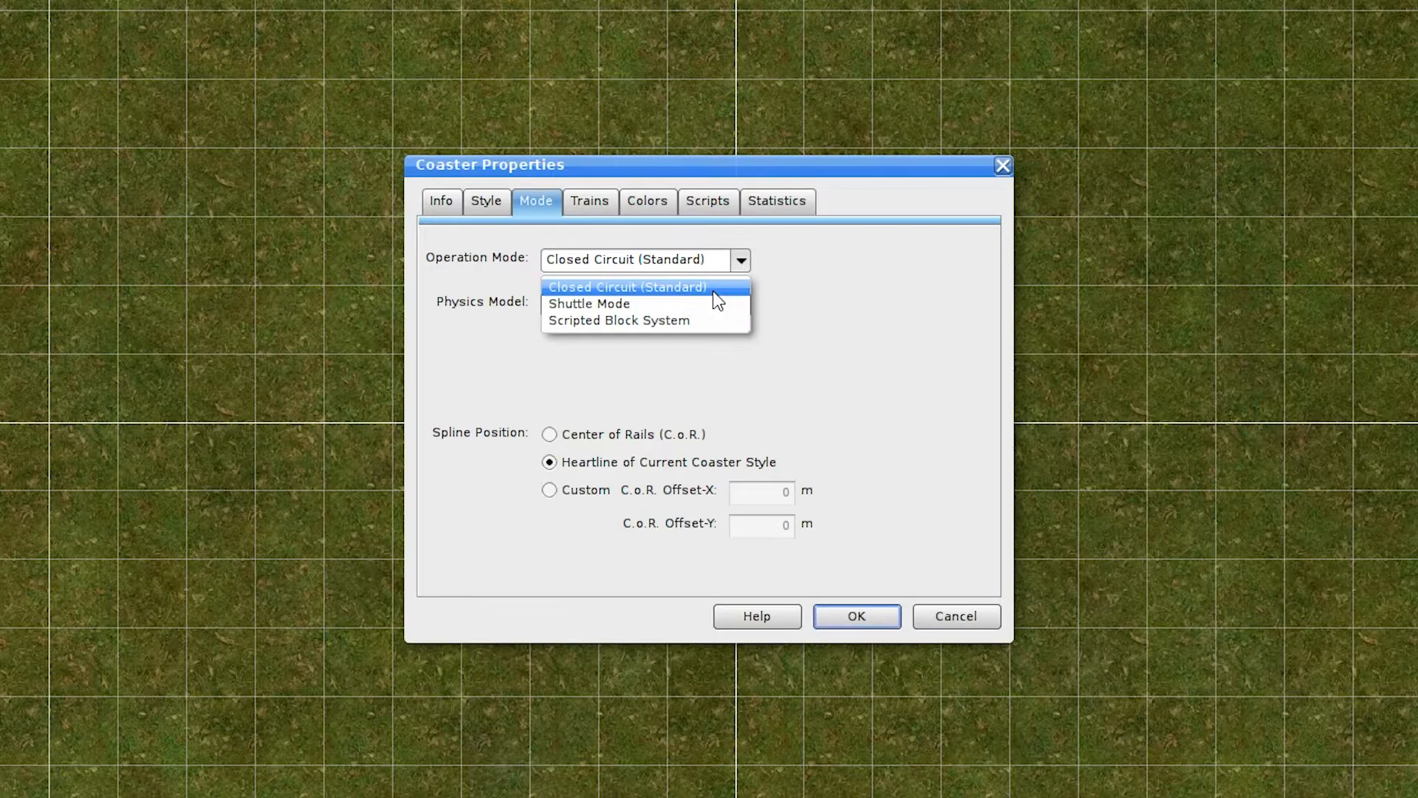
pyautogui.click(713, 292)
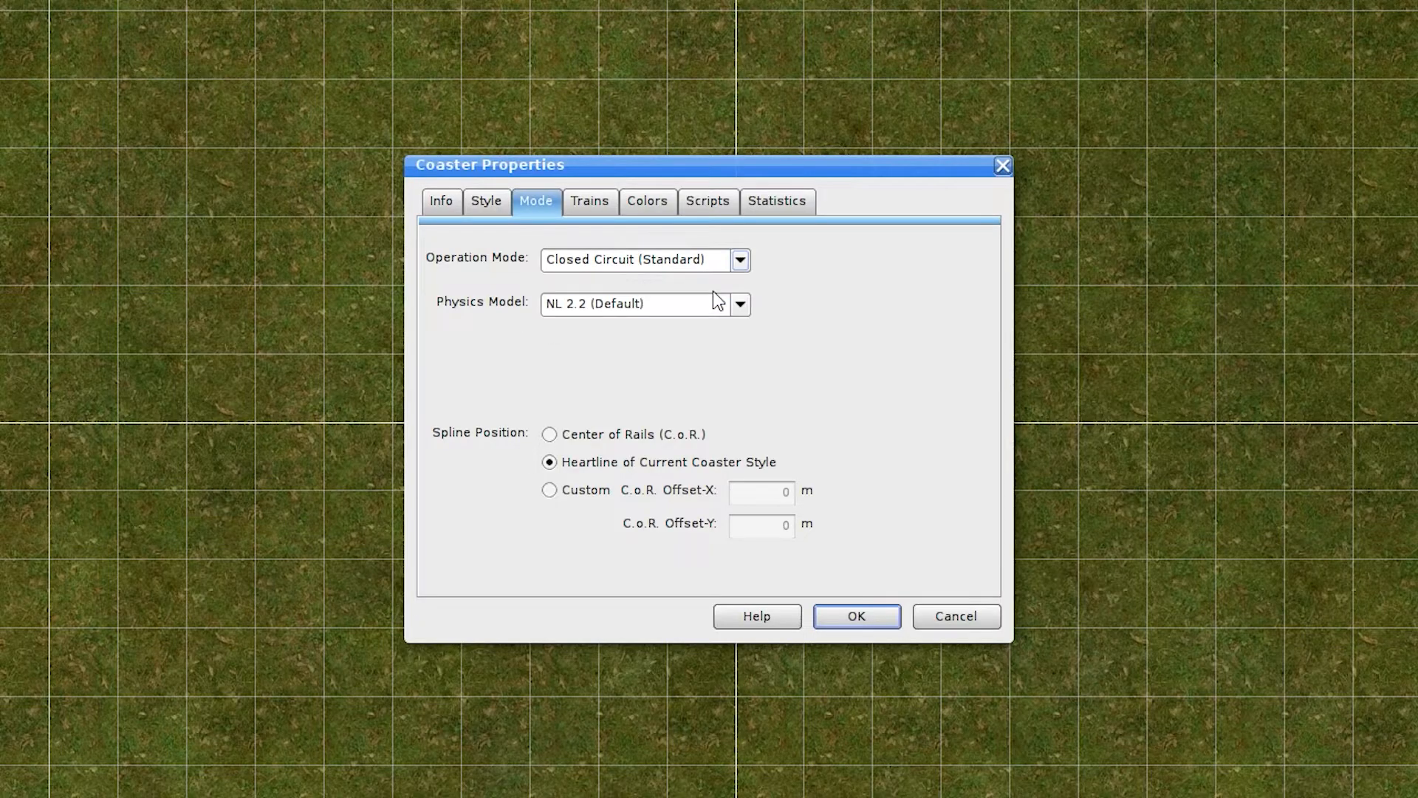
pyautogui.click(590, 201)
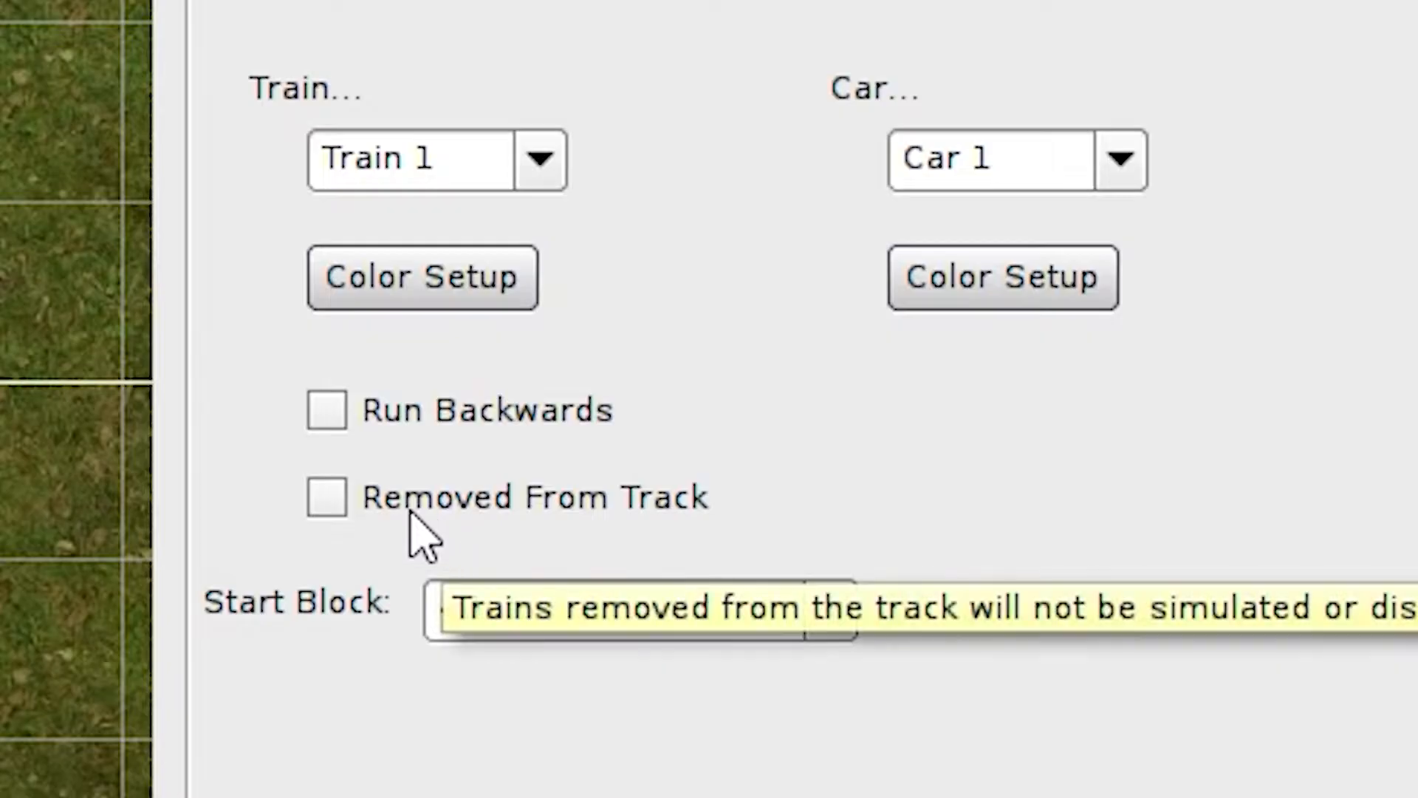
# Color the coaster's rails, cross ties, main spine and handrails green (RGB 87, 203, 125), the car red, and the seat and harness black
pyautogui.click(638, 133)
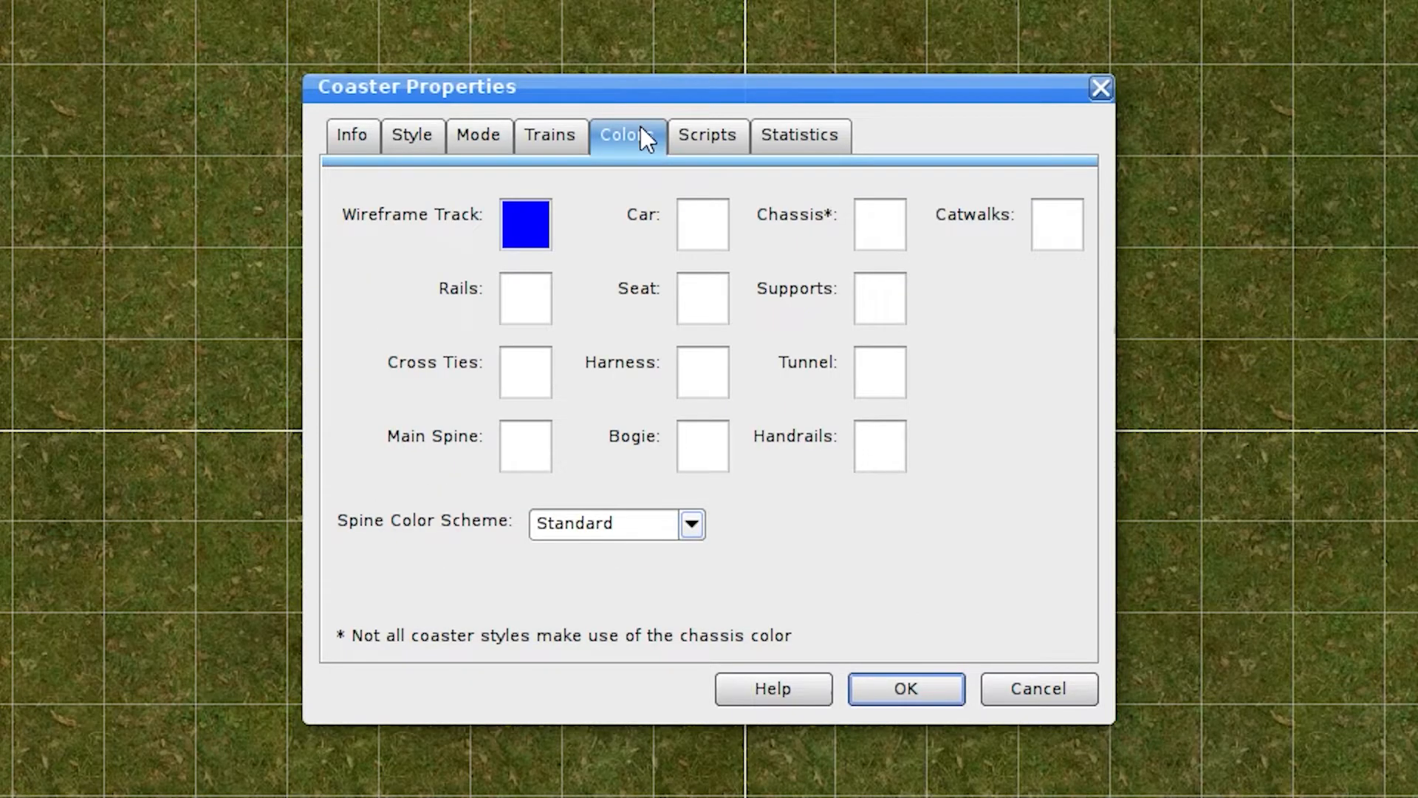
pyautogui.click(705, 229)
pyautogui.moveTo(720, 163); pyautogui.dragTo(876, 282)
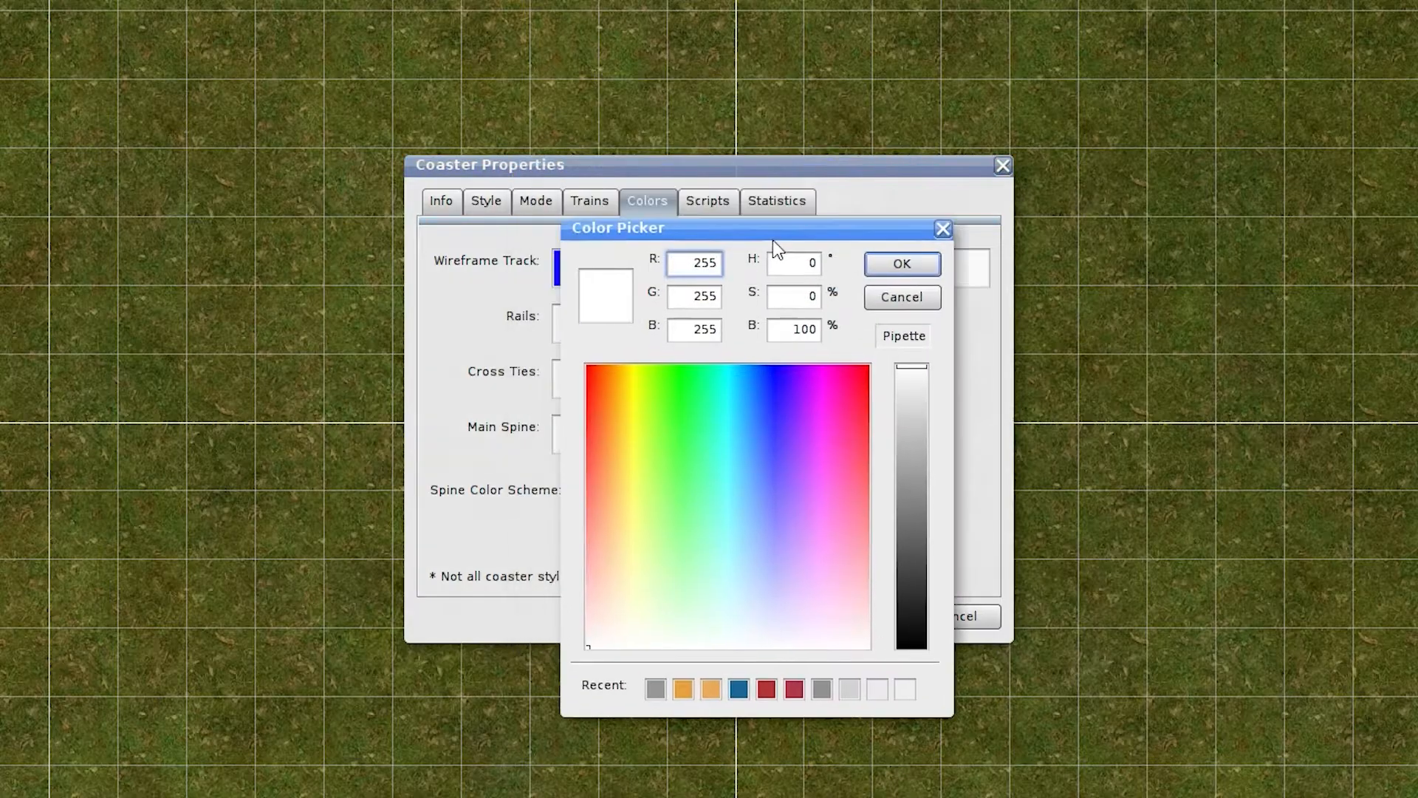
pyautogui.click(803, 531)
pyautogui.moveTo(1019, 517); pyautogui.dragTo(1019, 467)
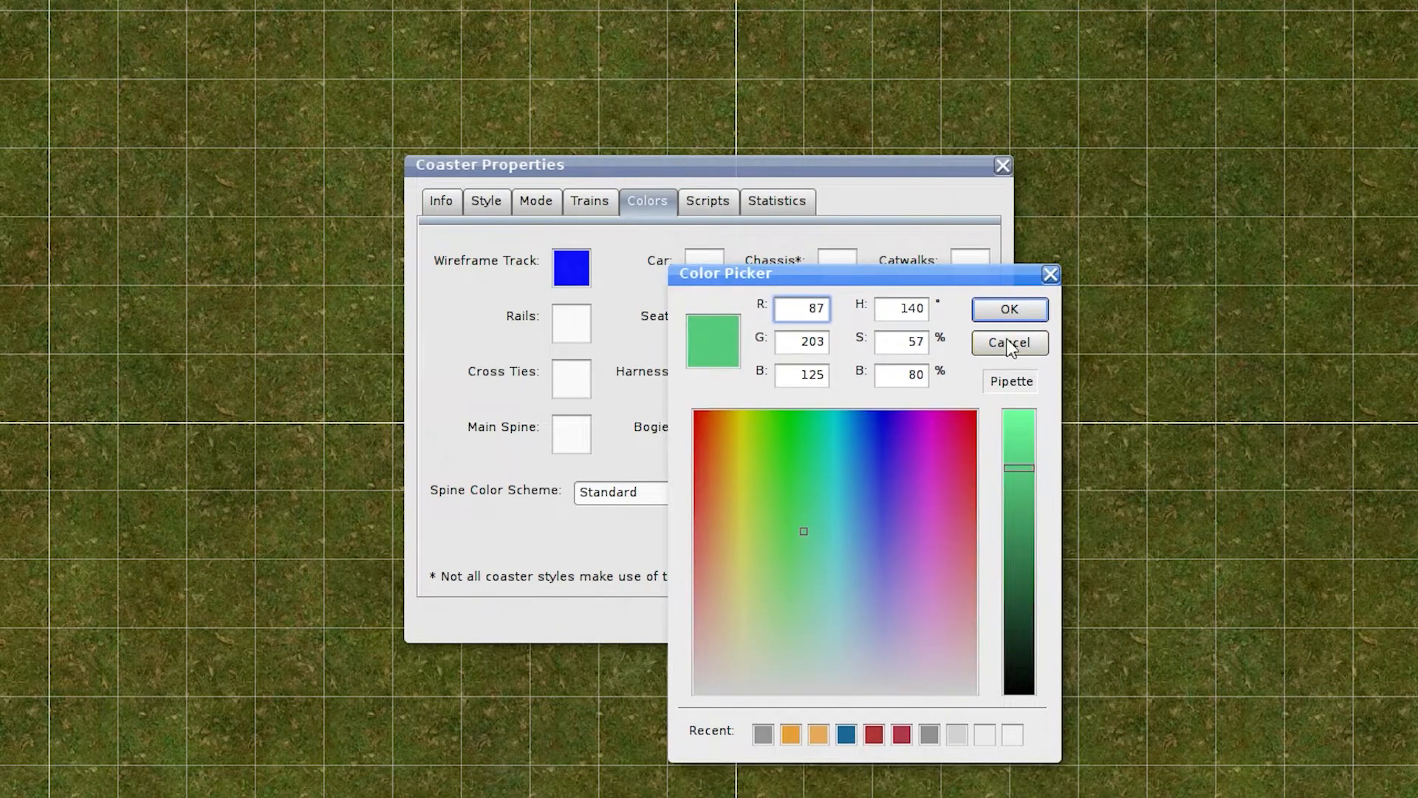
pyautogui.click(1004, 310)
pyautogui.click(567, 380)
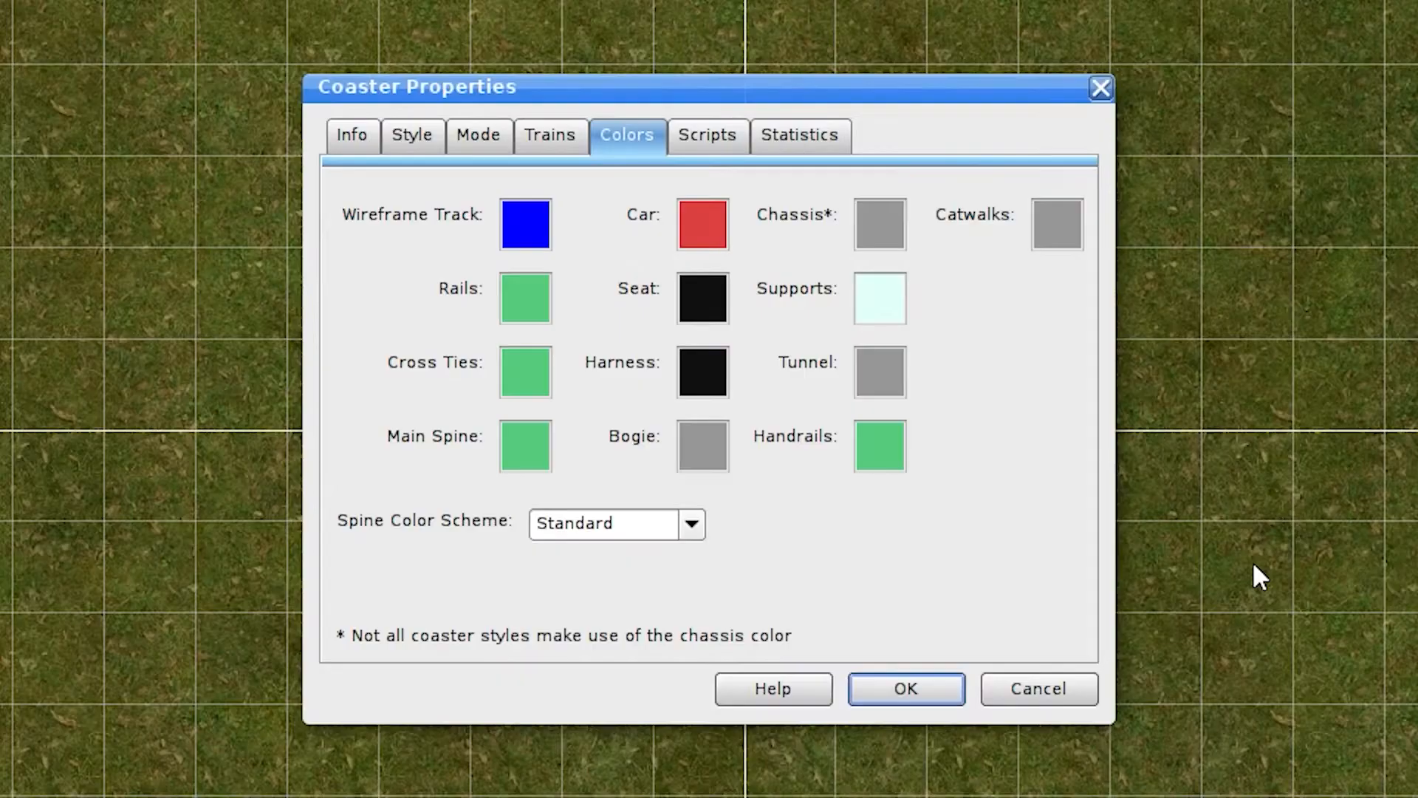
# Review the coaster's script and statistics pages and accept the coaster properties
pyautogui.click(707, 201)
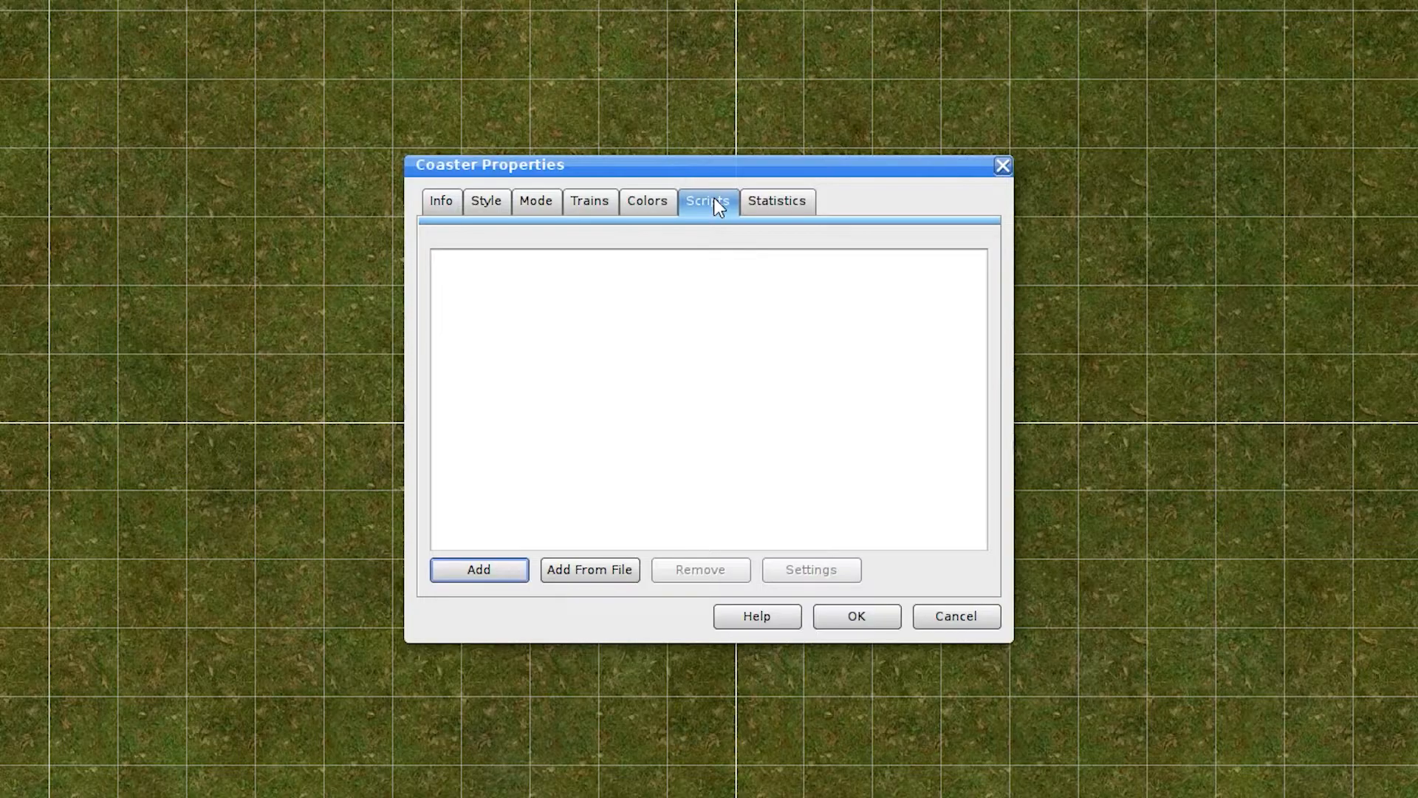
pyautogui.click(777, 202)
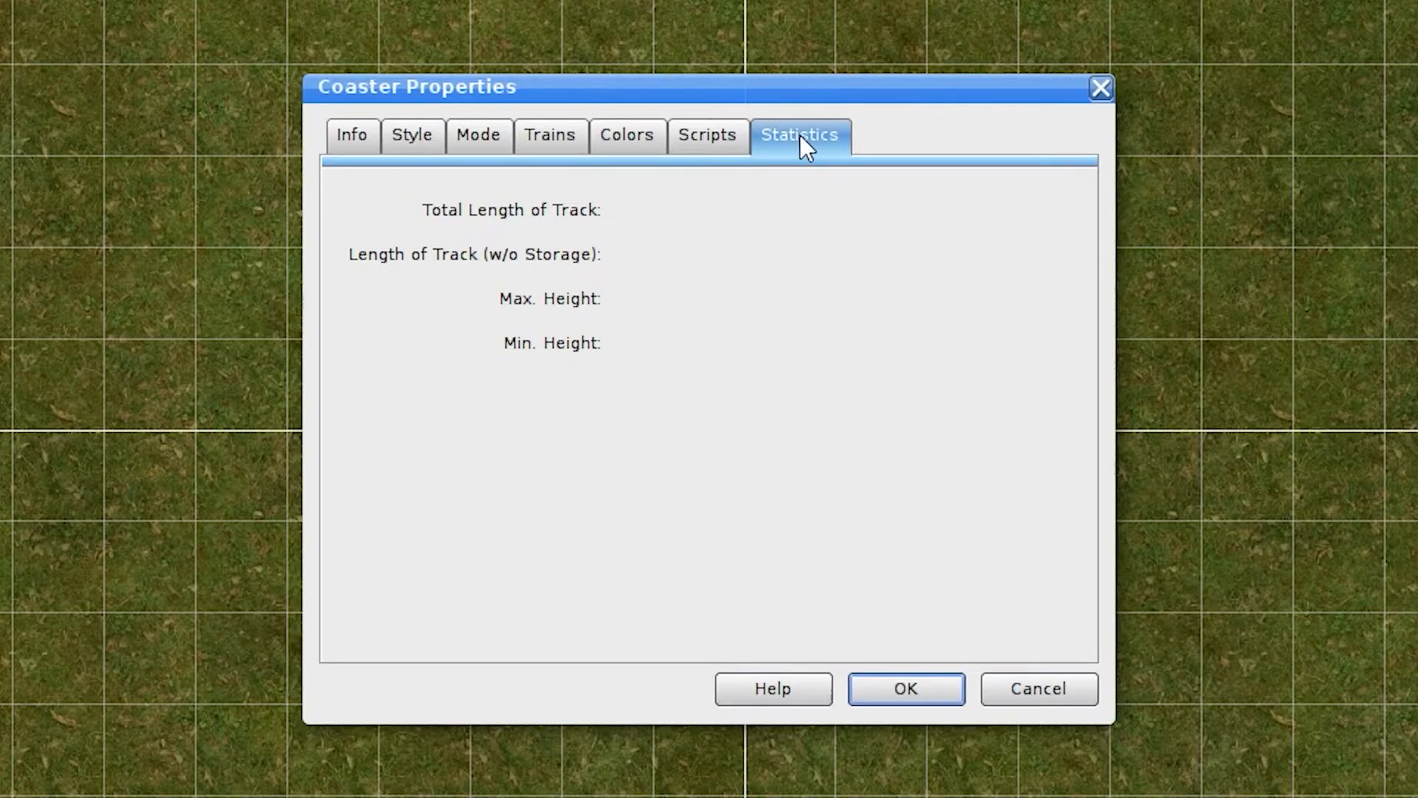
pyautogui.click(906, 688)
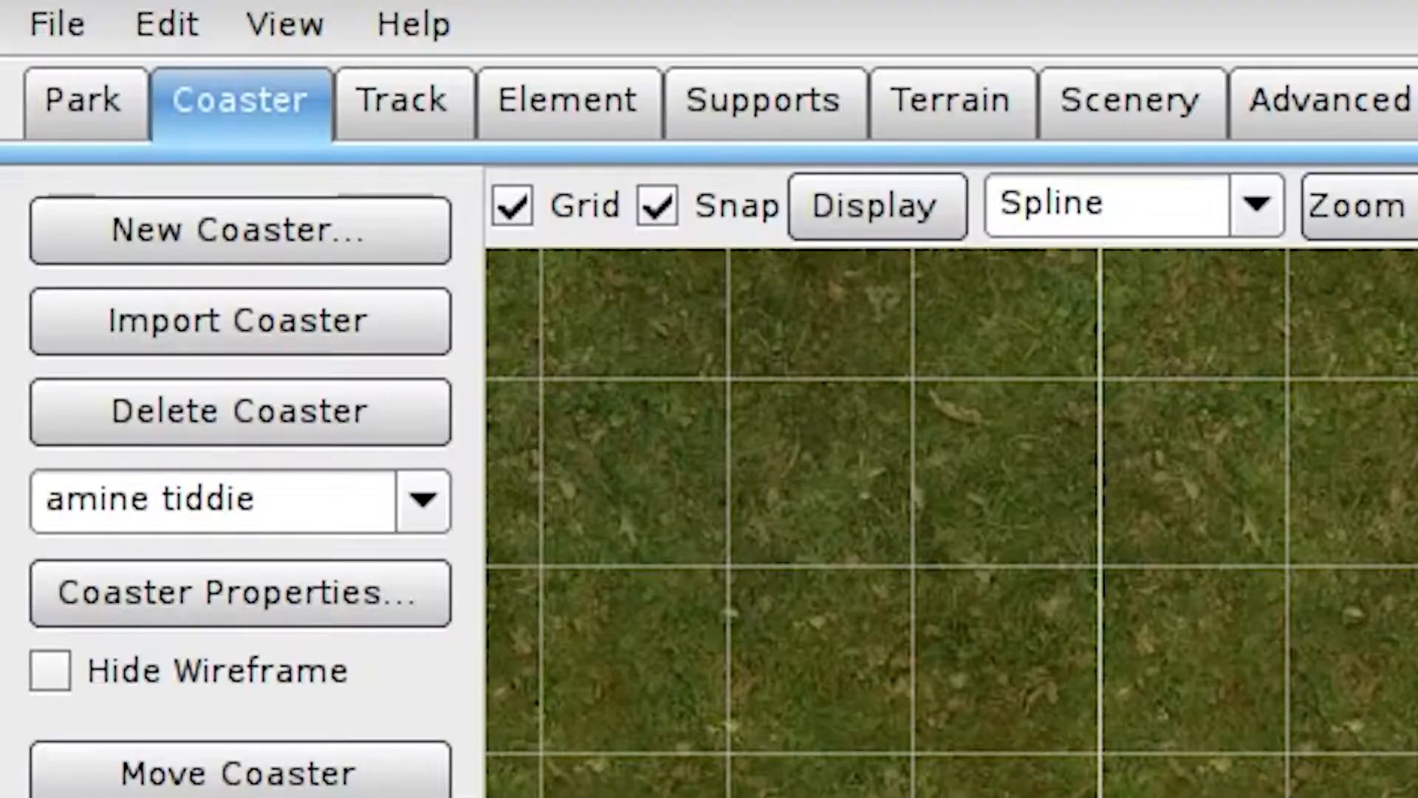
# Draw a straight 10 m track section along the X axis from the origin, and inspect it in the Perspective and Front views
pyautogui.click(109, 30)
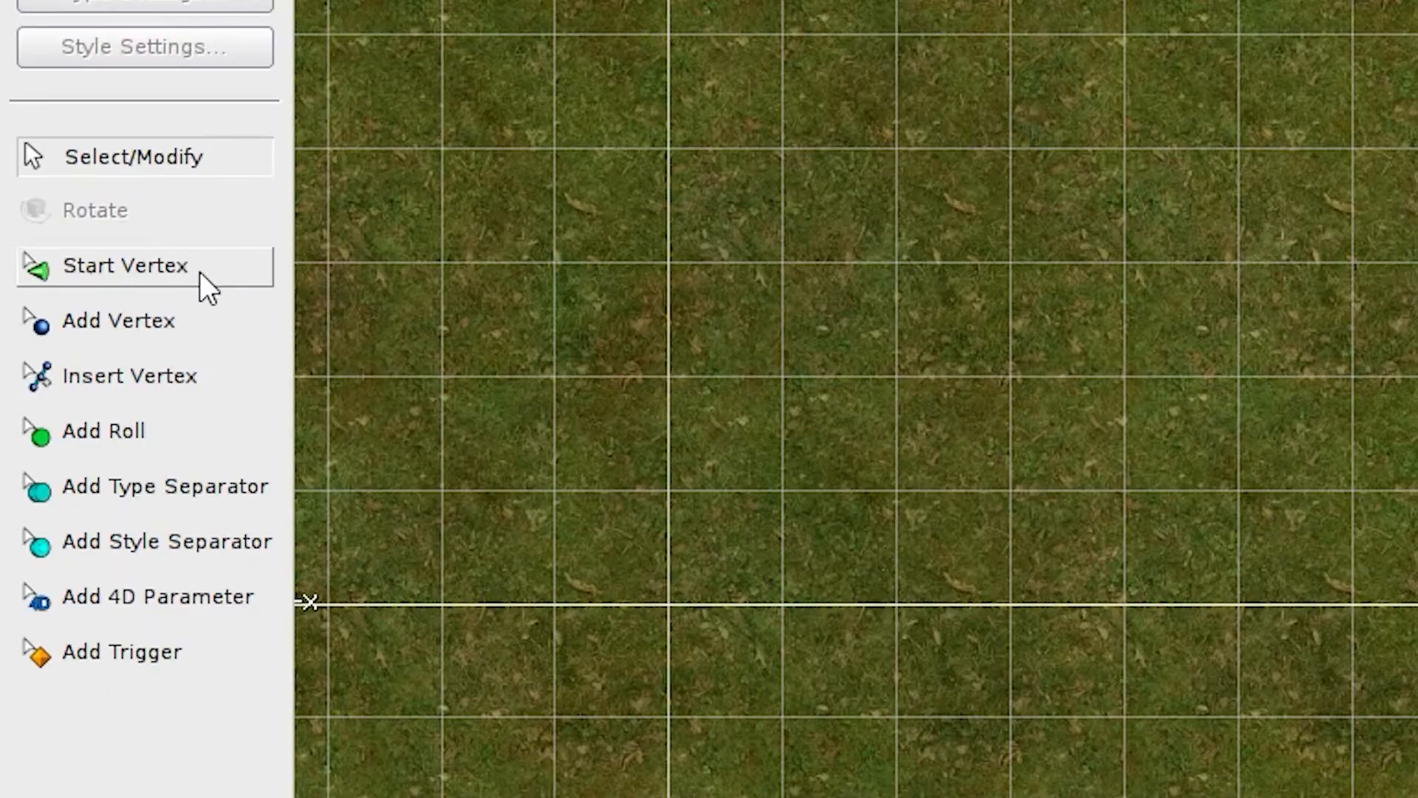
pyautogui.click(80, 281)
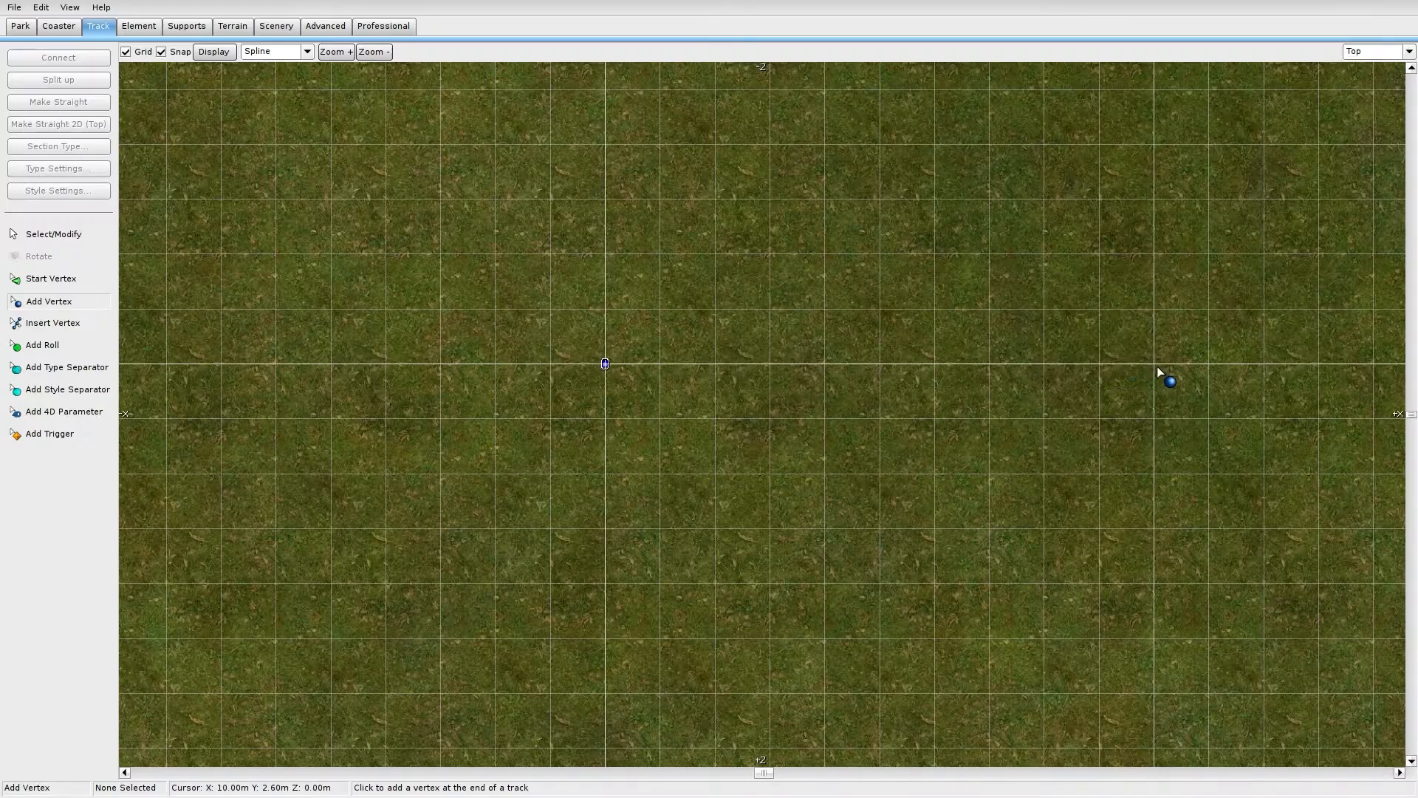
pyautogui.click(1156, 367)
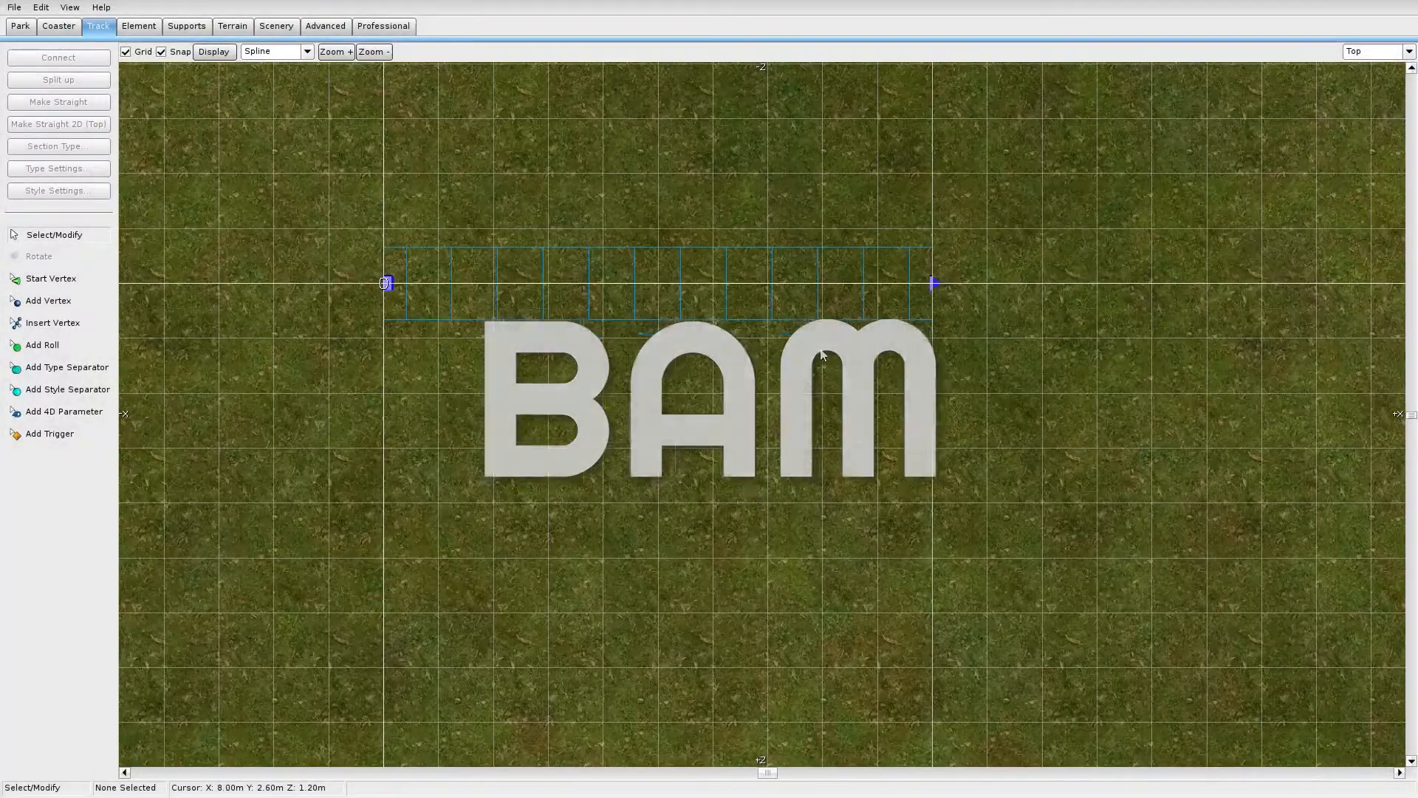
pyautogui.click(1385, 51)
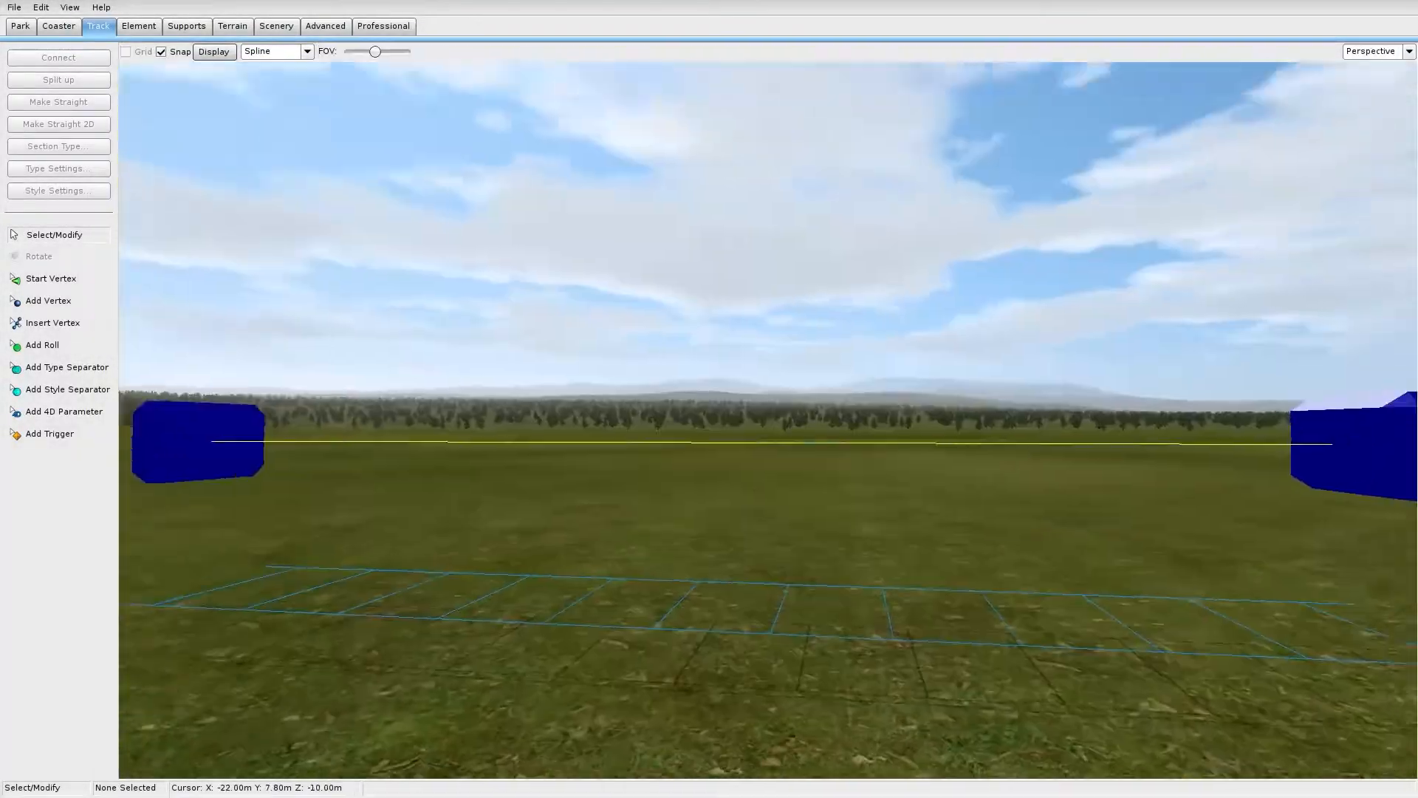
pyautogui.moveTo(768, 413); pyautogui.dragTo(746, 510, button='right')
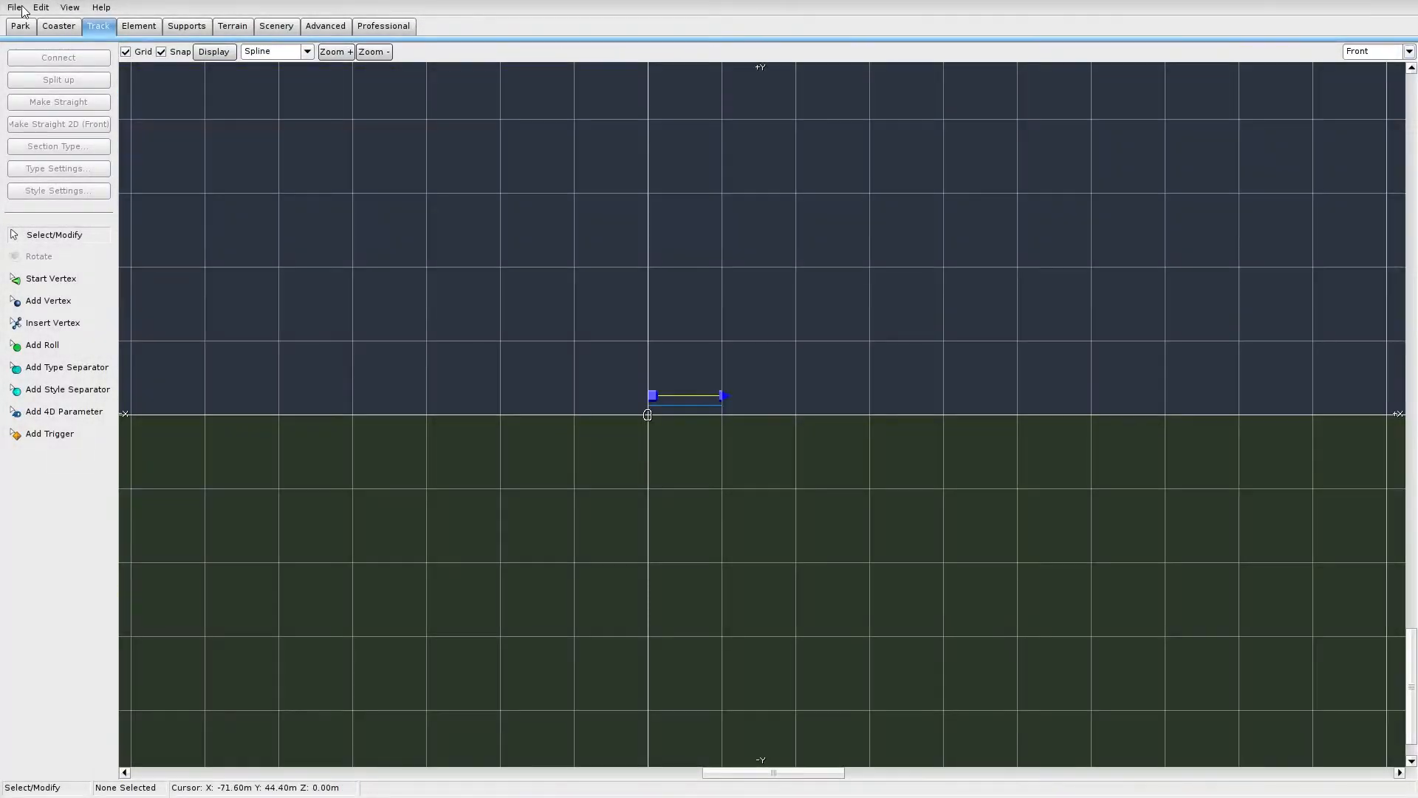
# Set the editor's view layout to Quad view in the Editor Preferences
pyautogui.click(14, 7)
pyautogui.moveTo(31, 10)
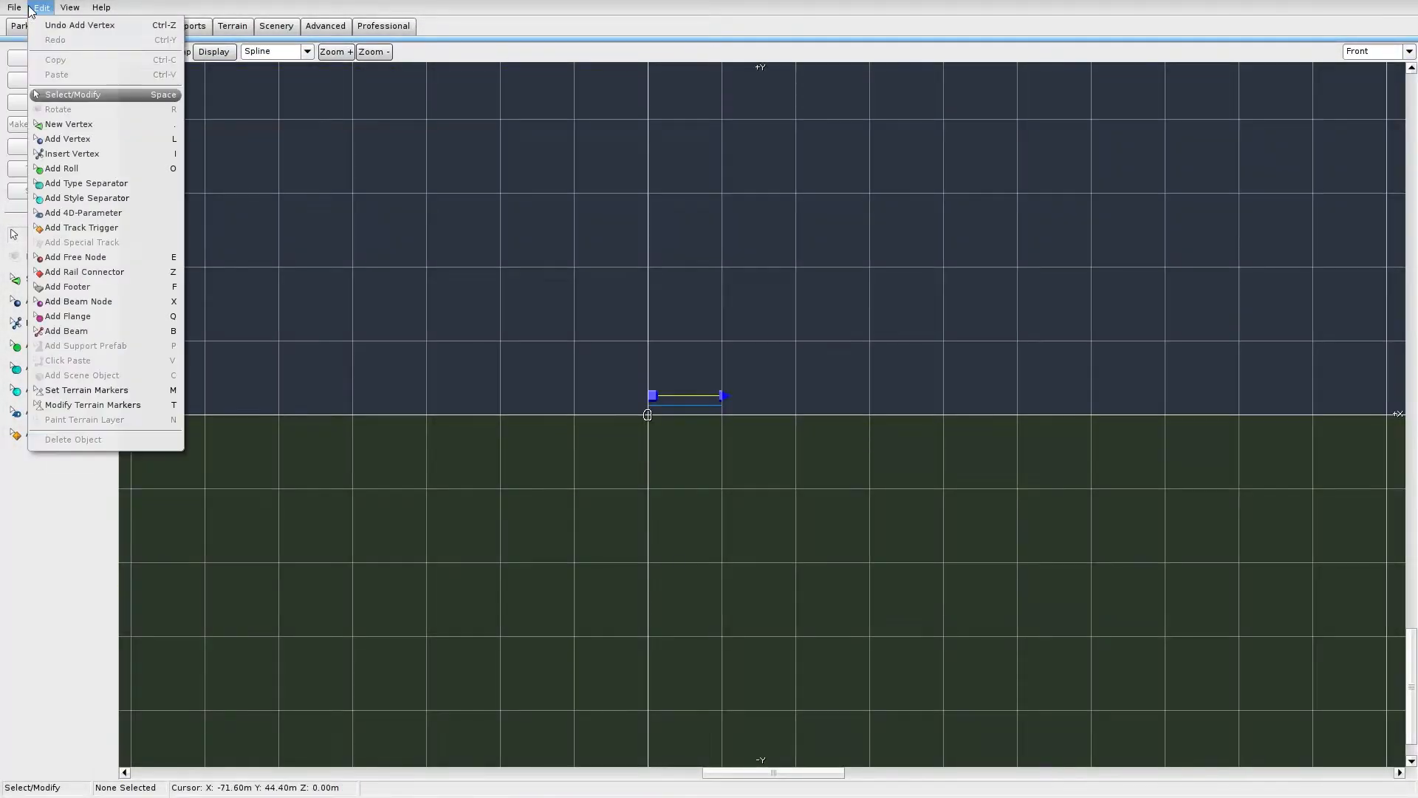
pyautogui.click(68, 156)
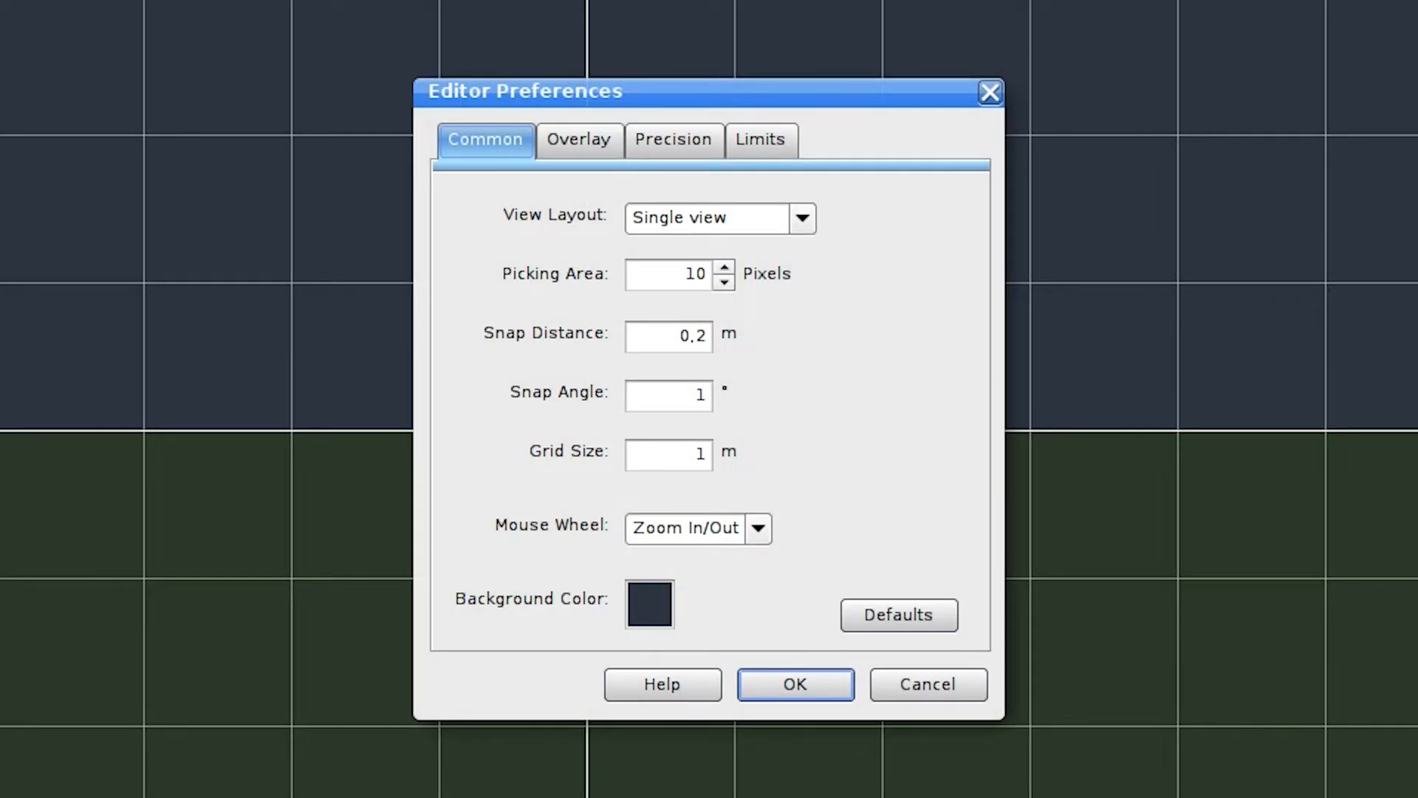
pyautogui.click(715, 215)
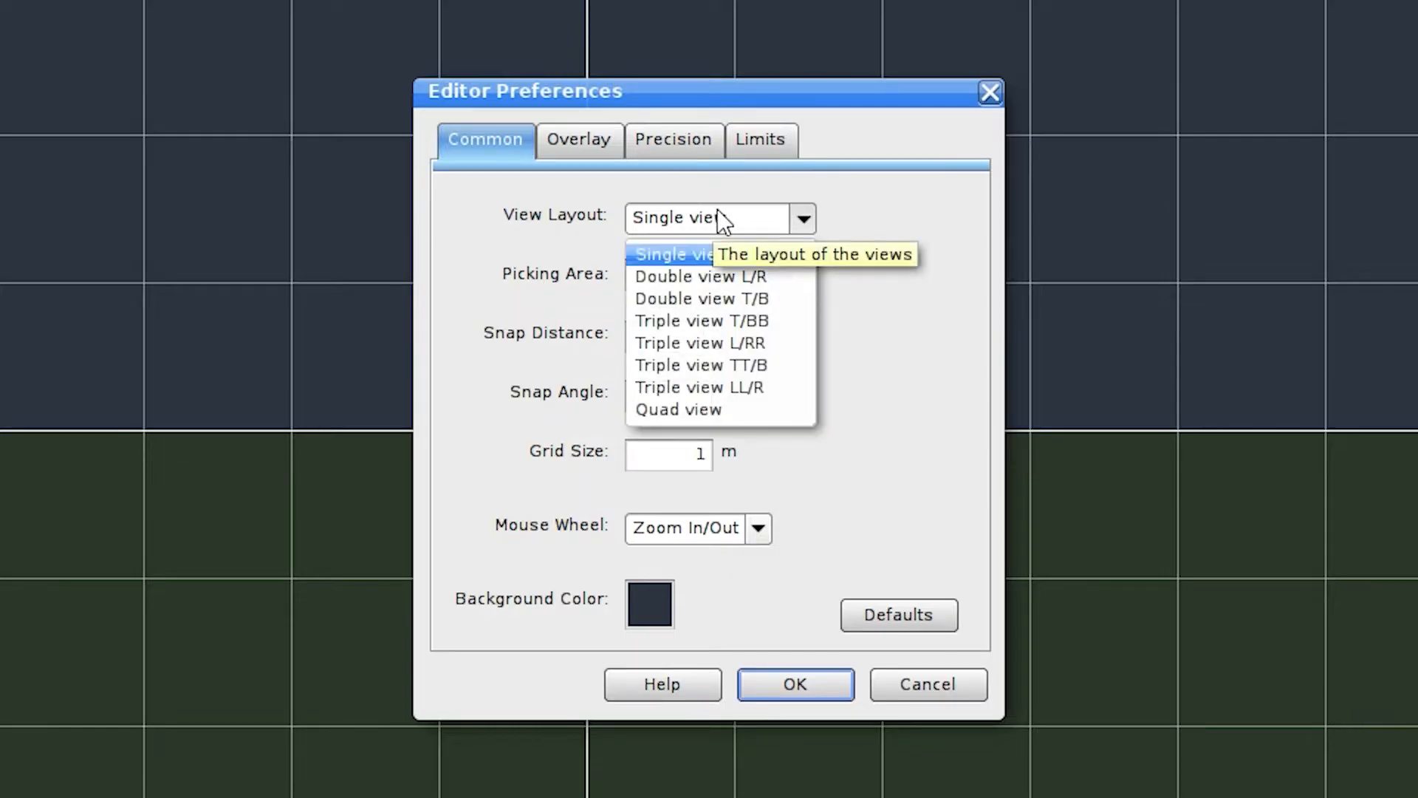
pyautogui.click(746, 278)
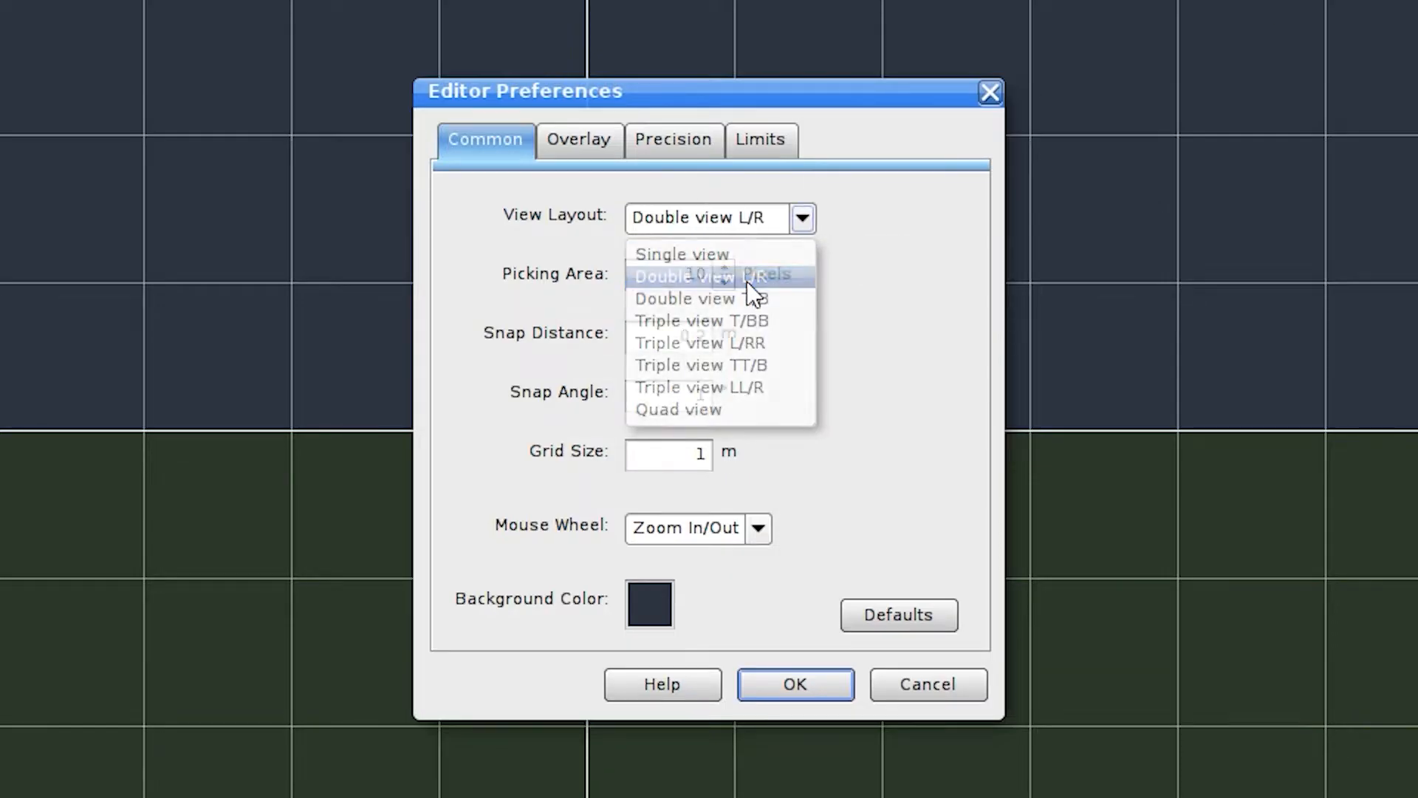
pyautogui.click(760, 229)
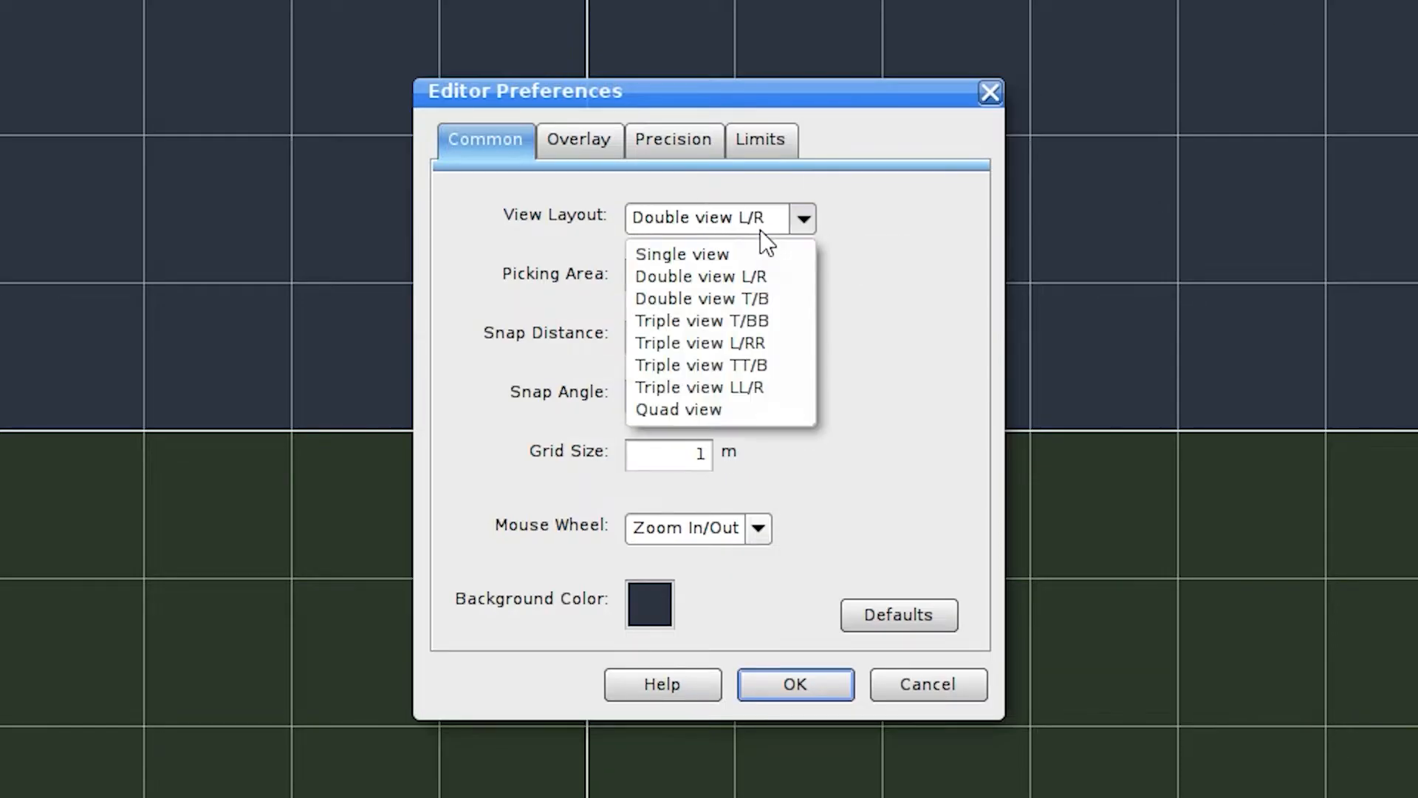
pyautogui.click(751, 410)
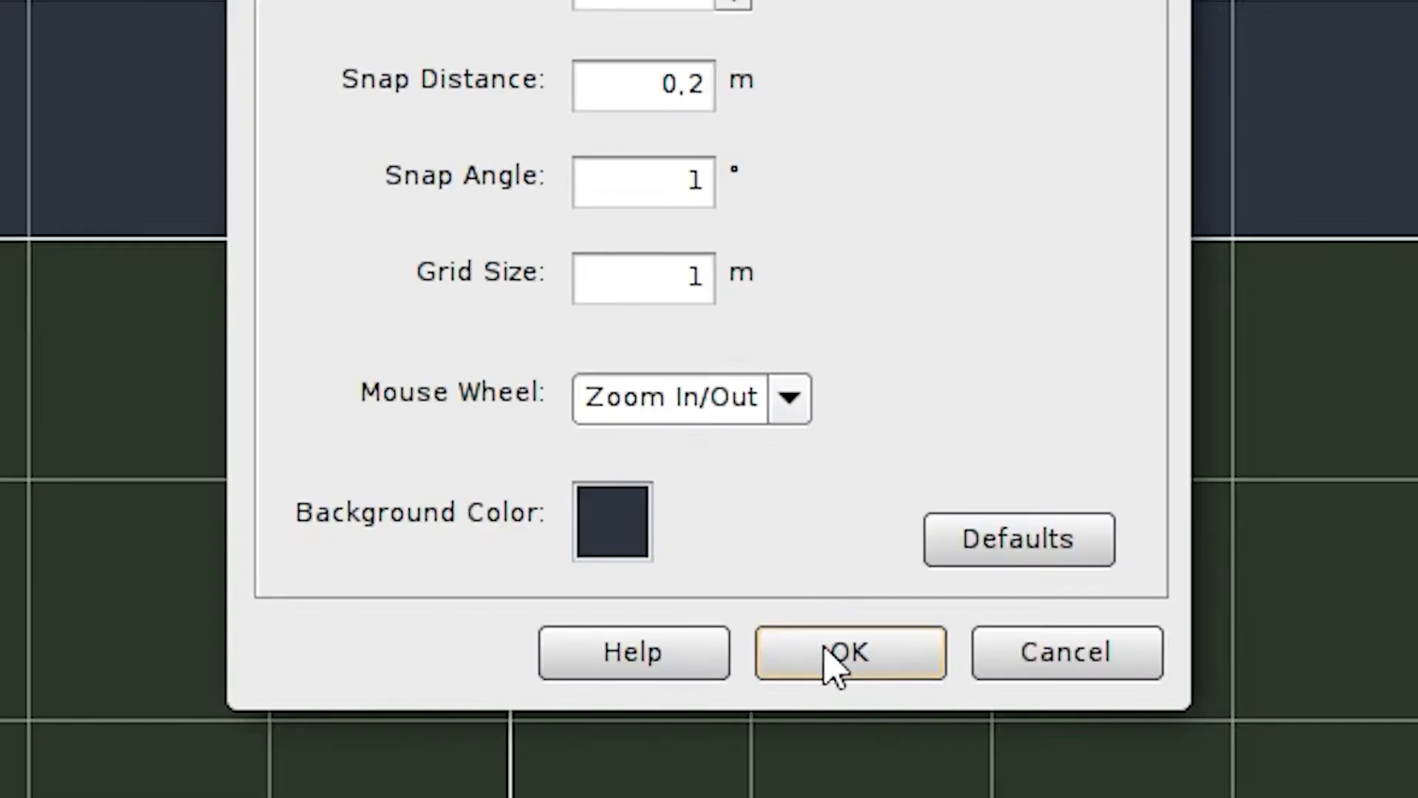
pyautogui.click(786, 685)
# Raise both end vertices of the track section to 8 m height, and stretch its far end along X to 20 m
pyautogui.moveTo(479, 281); pyautogui.dragTo(574, 288, button='right')
pyautogui.moveTo(1359, 214); pyautogui.dragTo(266, 774)
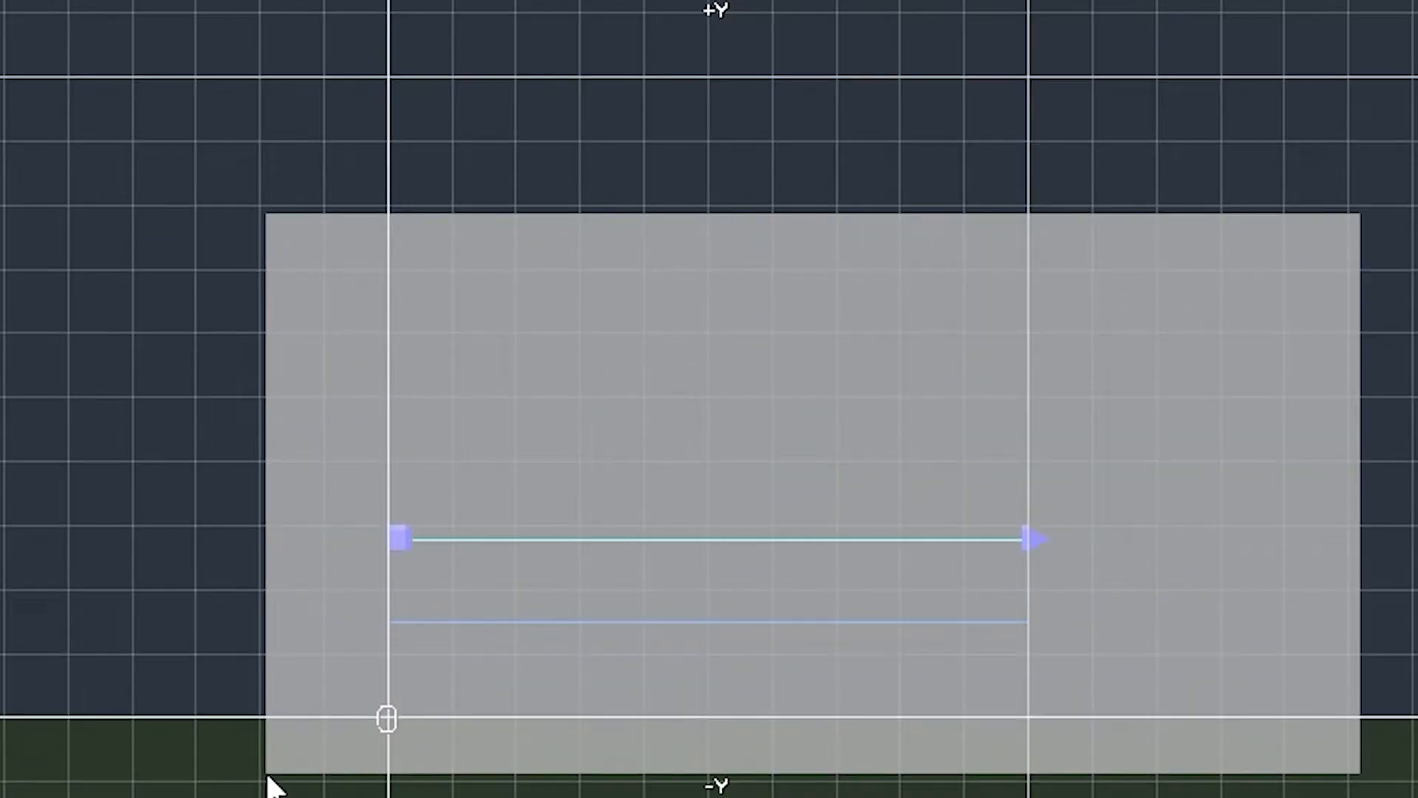
pyautogui.moveTo(397, 535); pyautogui.dragTo(401, 206)
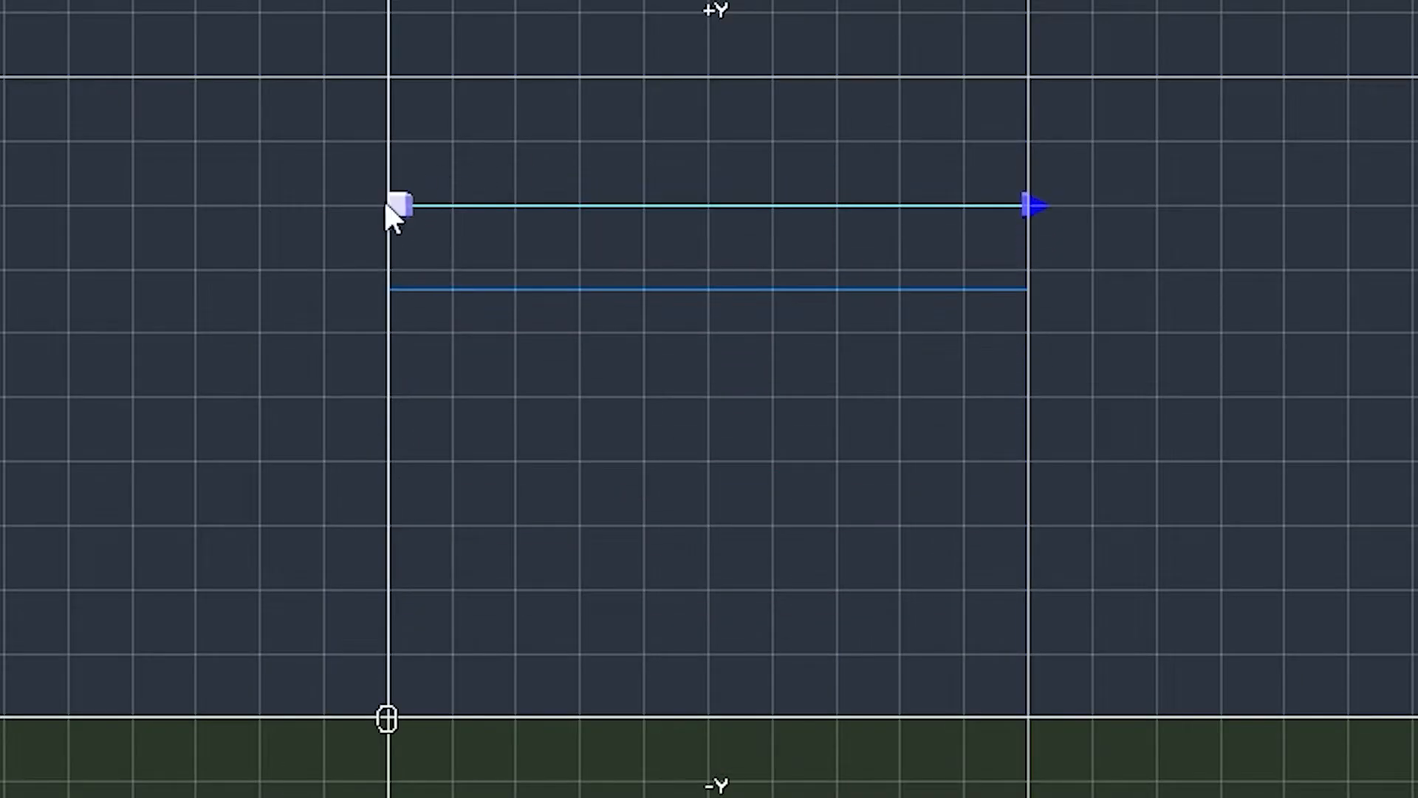
pyautogui.press('ctrl')
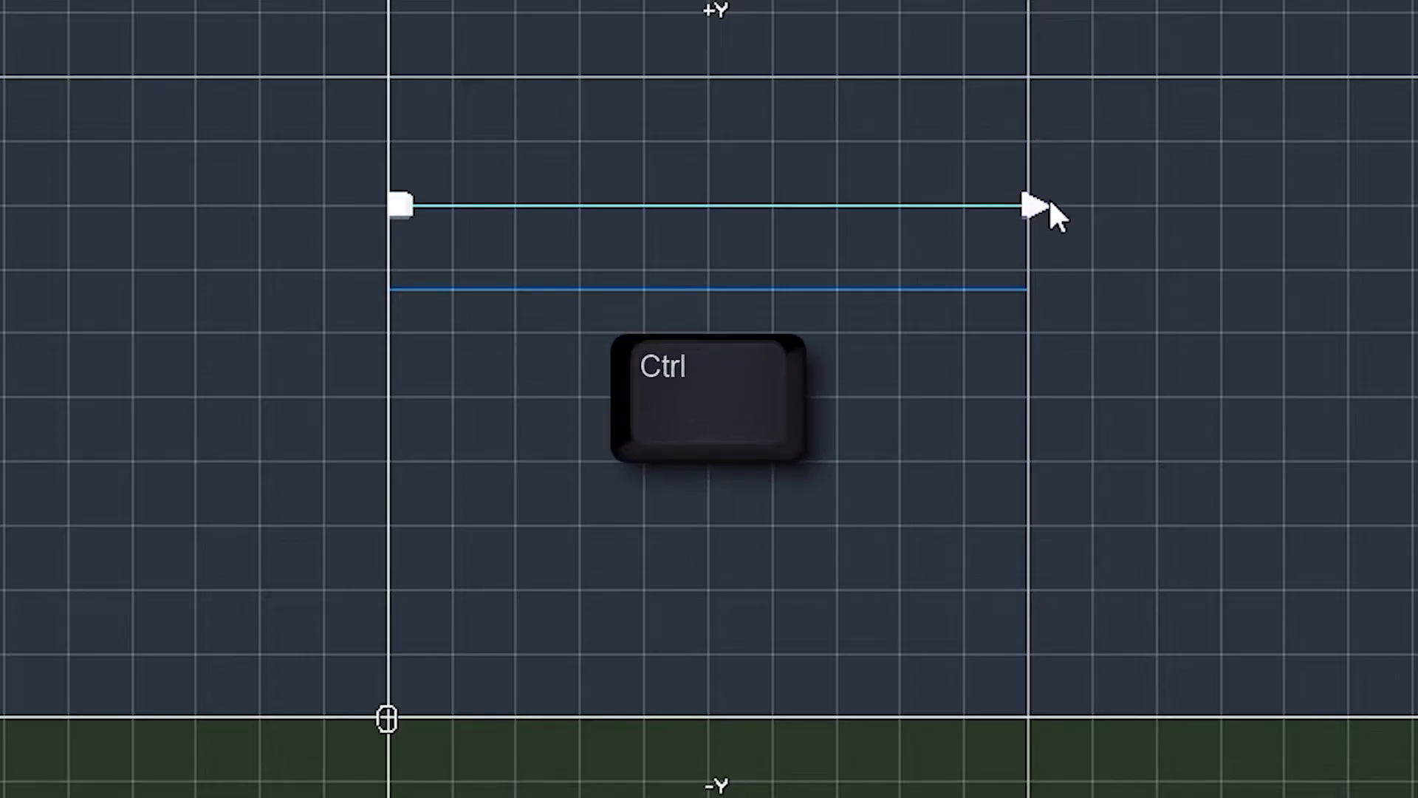
pyautogui.moveTo(1048, 209)
pyautogui.keyDown('ctrl'); pyautogui.mouseDown()
pyautogui.moveTo(1146, 237)
pyautogui.moveTo(1046, 214)
pyautogui.mouseUp(); pyautogui.keyUp('ctrl')
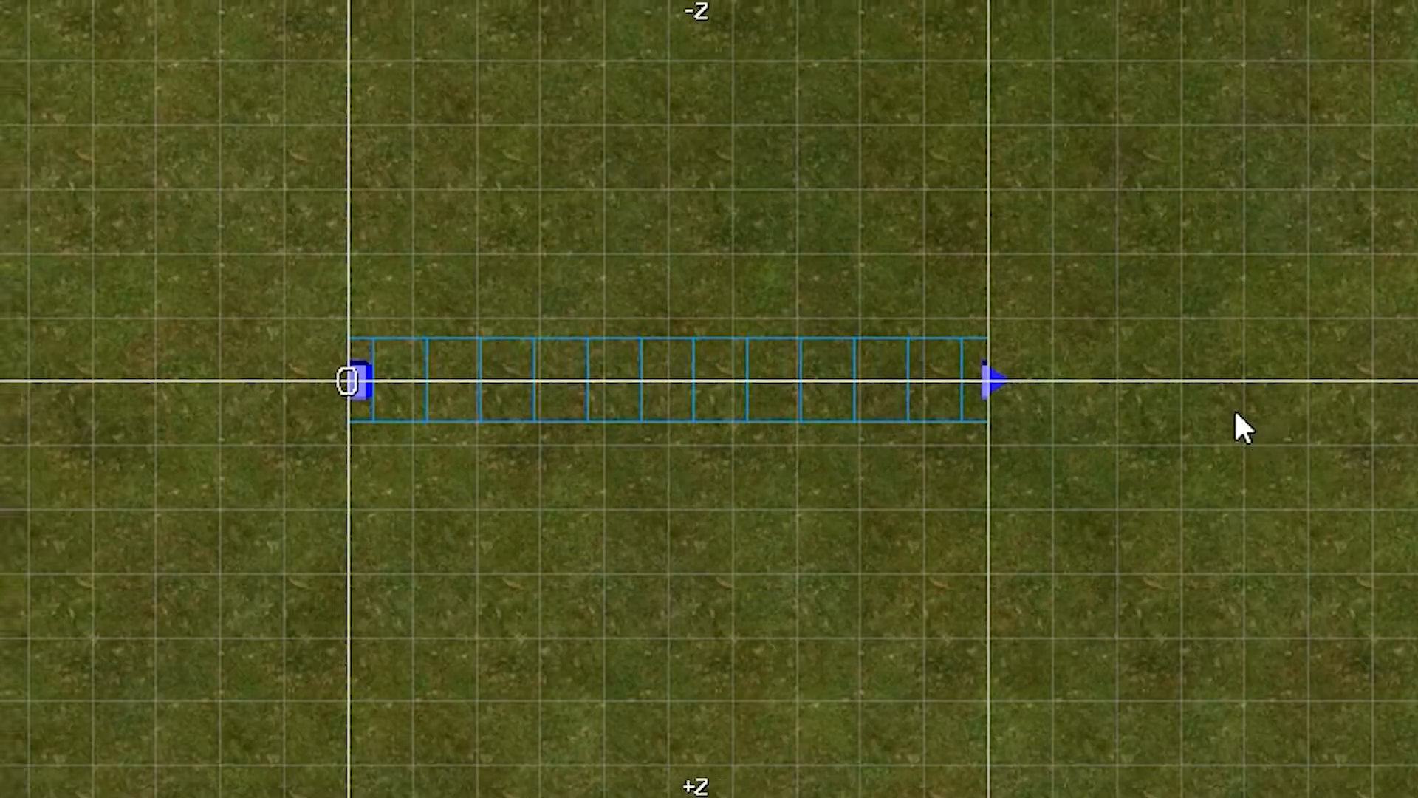
pyautogui.moveTo(1234, 421); pyautogui.dragTo(855, 414, button='right')
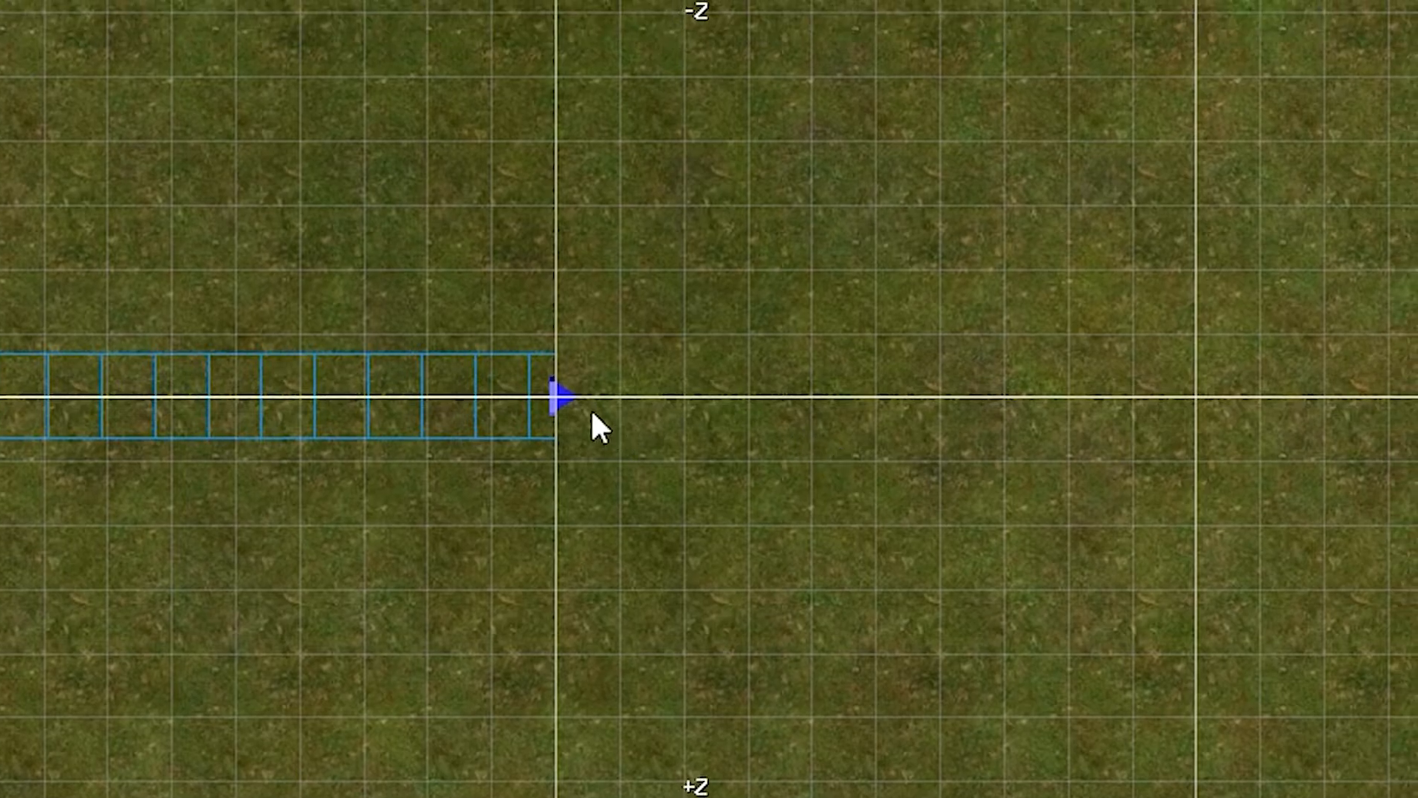
pyautogui.moveTo(588, 405); pyautogui.dragTo(1202, 398)
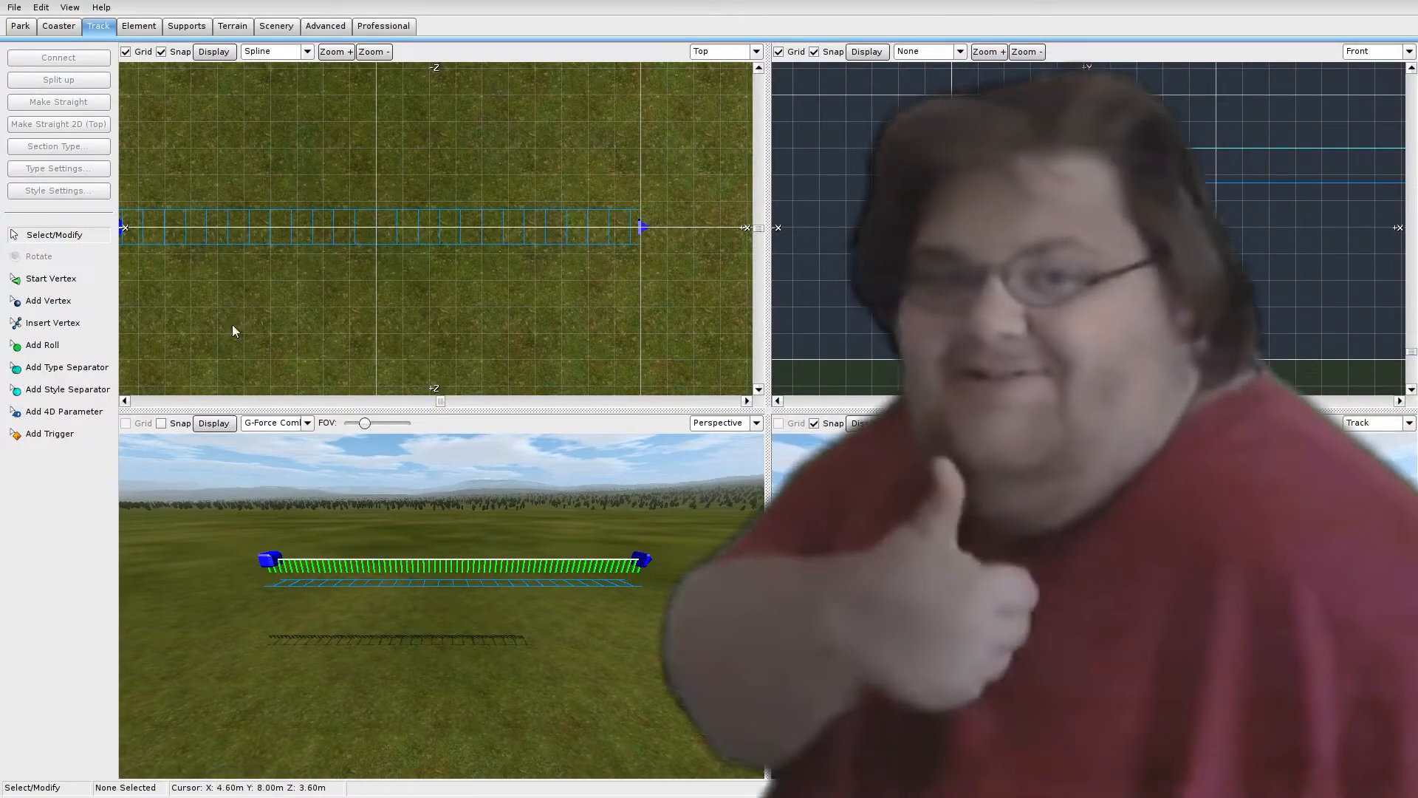
# Add a vertex to the track's far end in the Front view, about 2.4 m further along X and 1.6 m higher
pyautogui.click(49, 301)
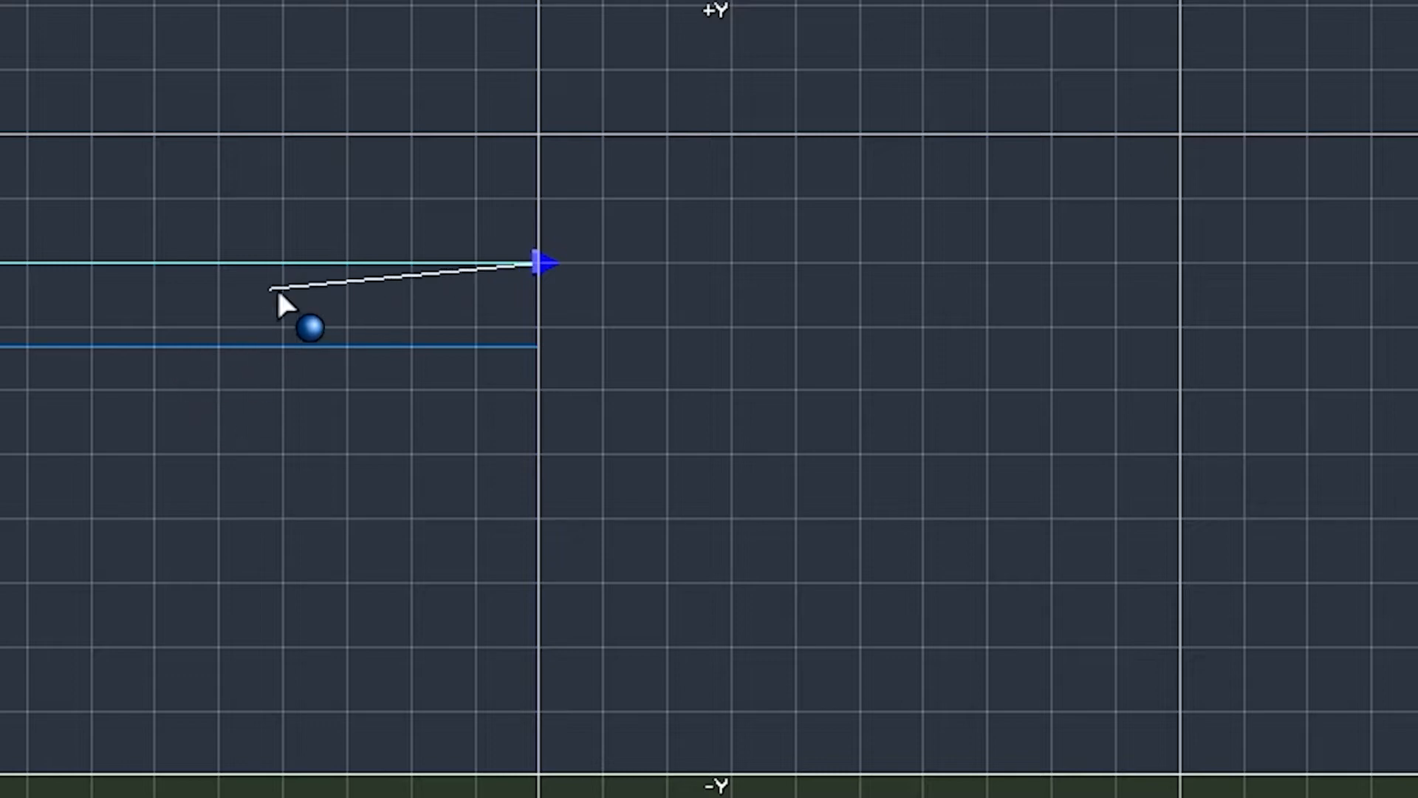
pyautogui.moveTo(661, 263); pyautogui.dragTo(703, 370, button='right')
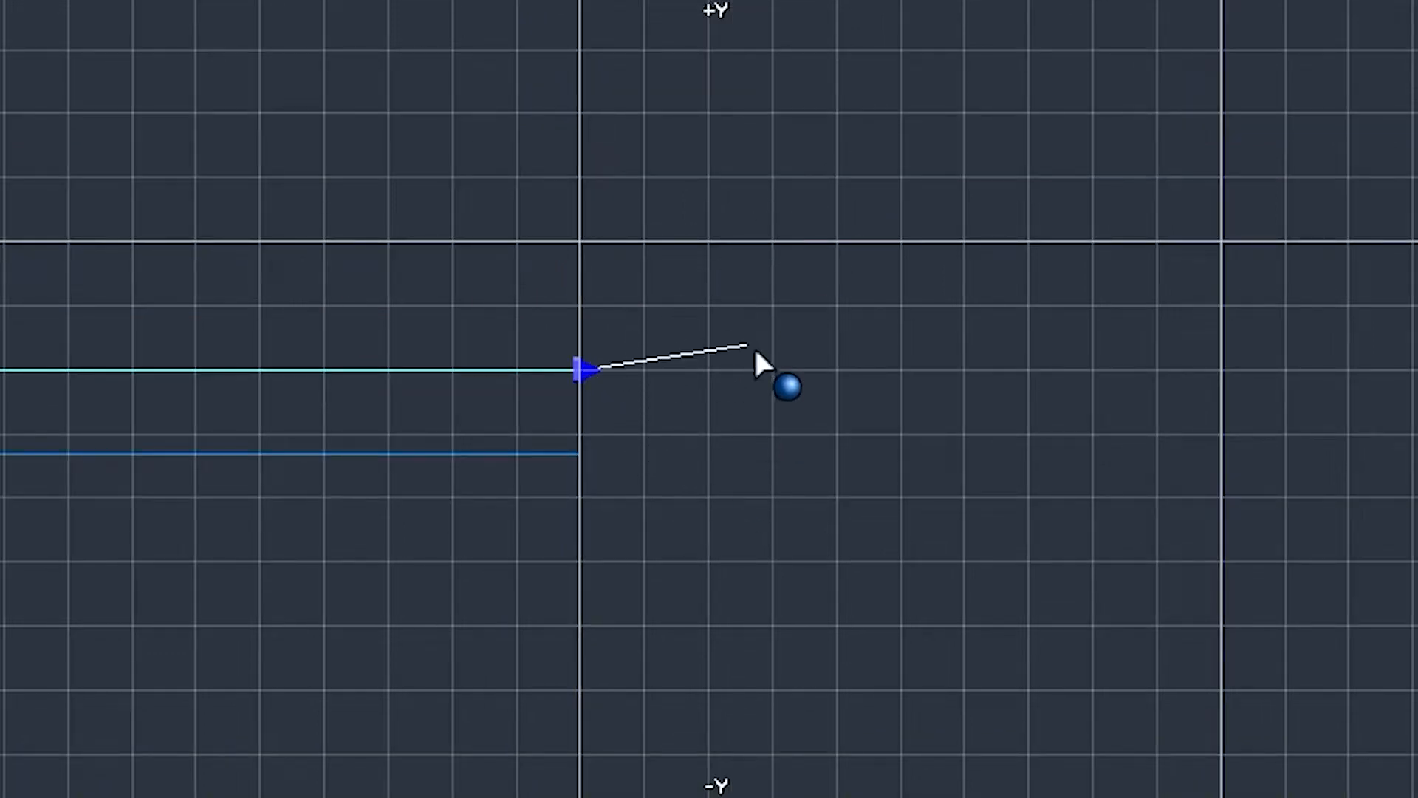
pyautogui.click(745, 276)
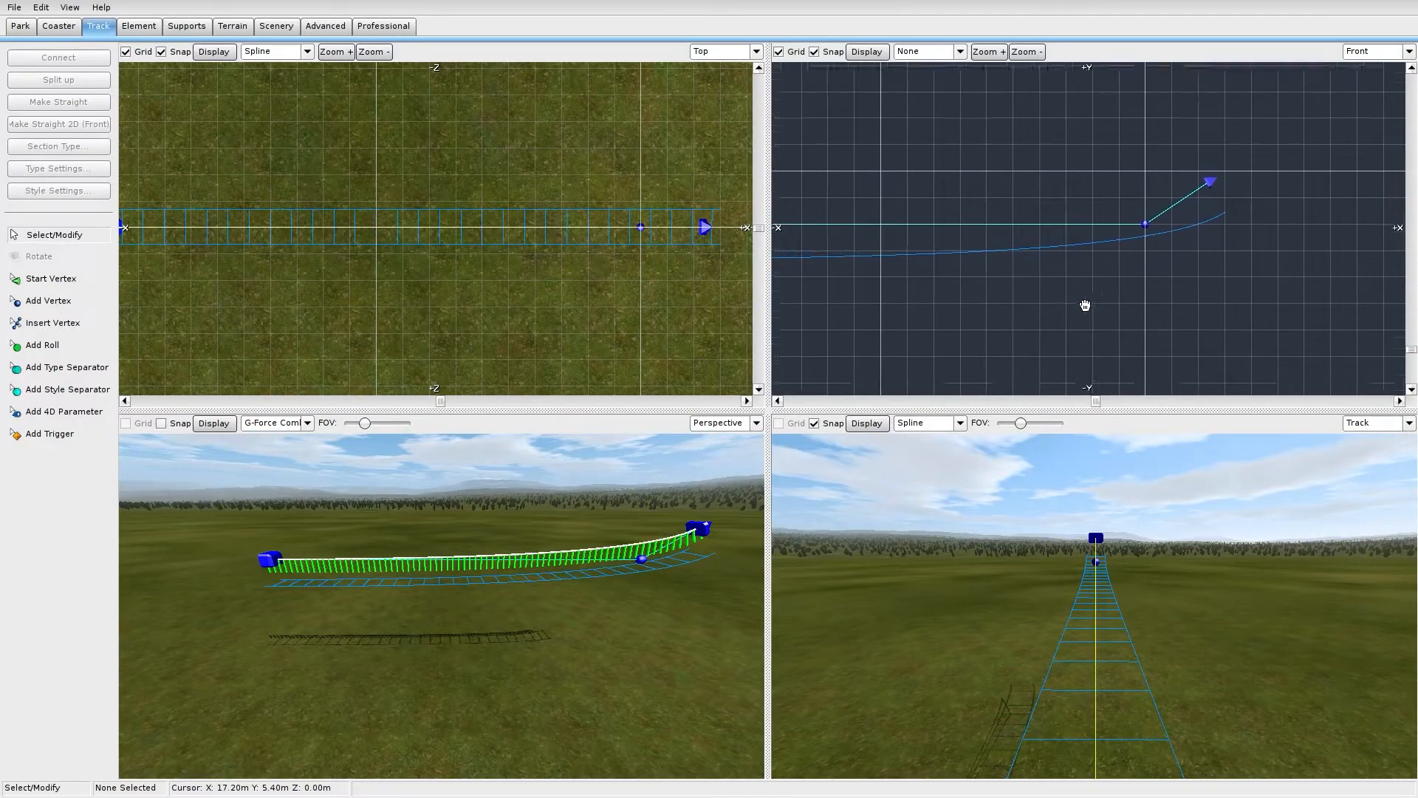
# Set the track segment's spine type to 3 Tube in its style settings and inspect the result in the Perspective view
pyautogui.moveTo(1086, 306); pyautogui.dragTo(1002, 330, button='right')
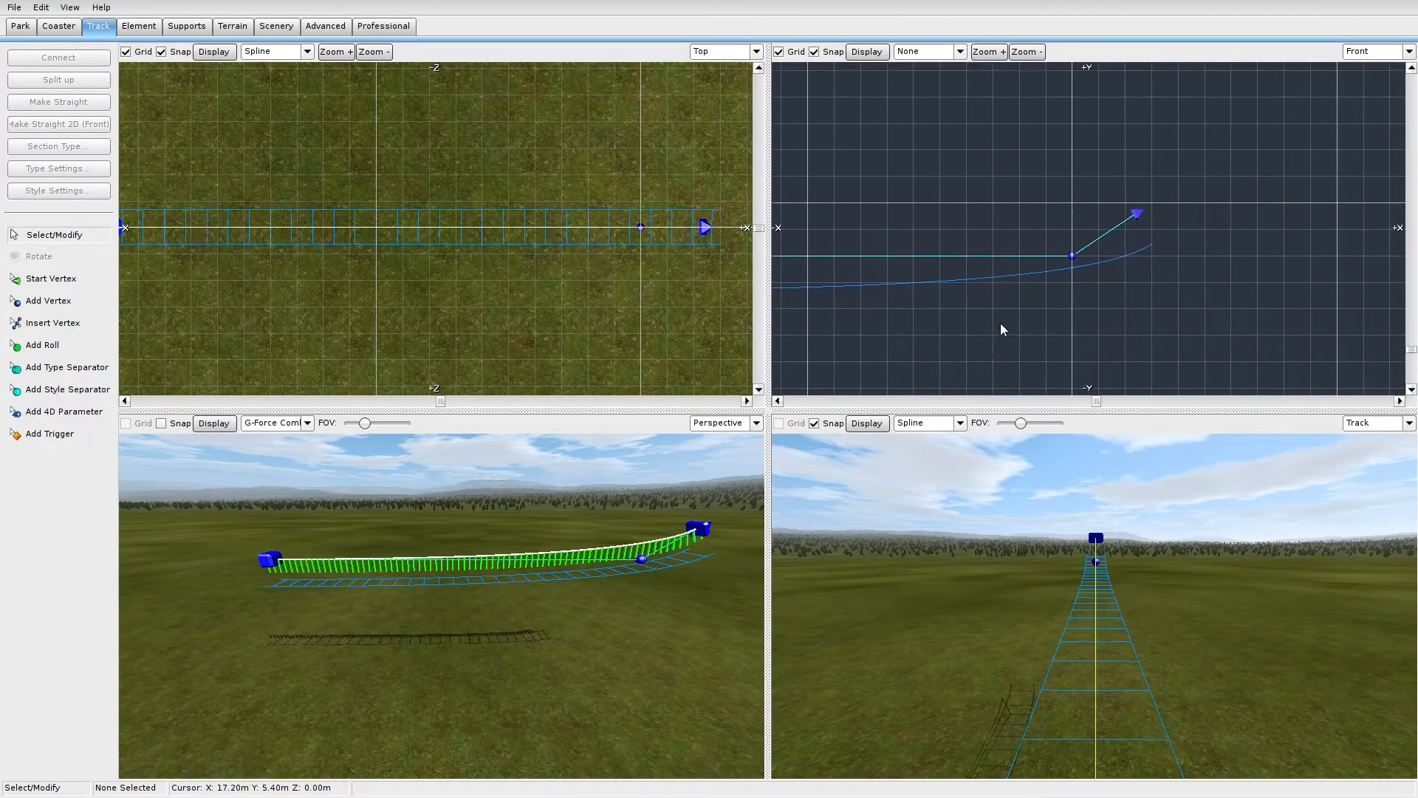
pyautogui.click(1084, 268)
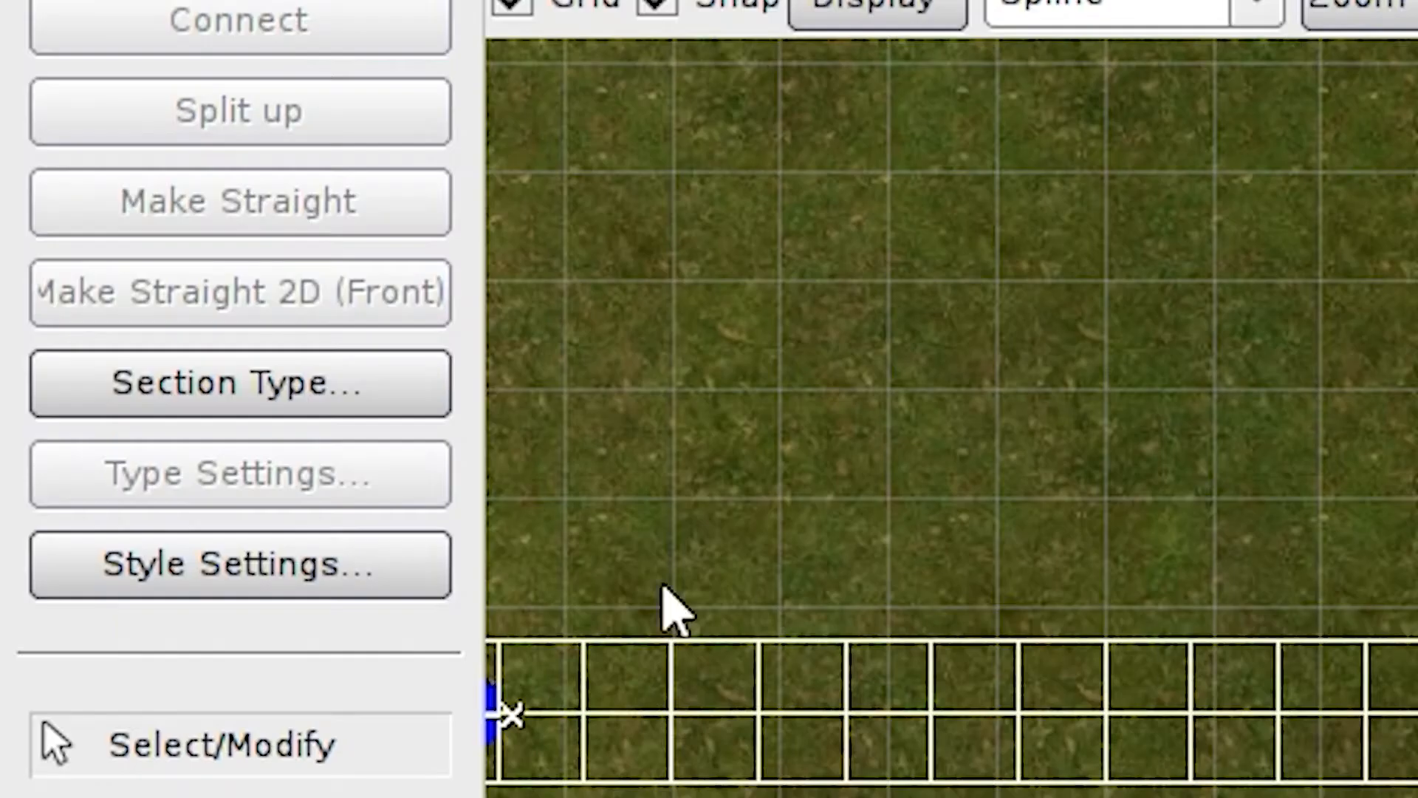
pyautogui.click(373, 584)
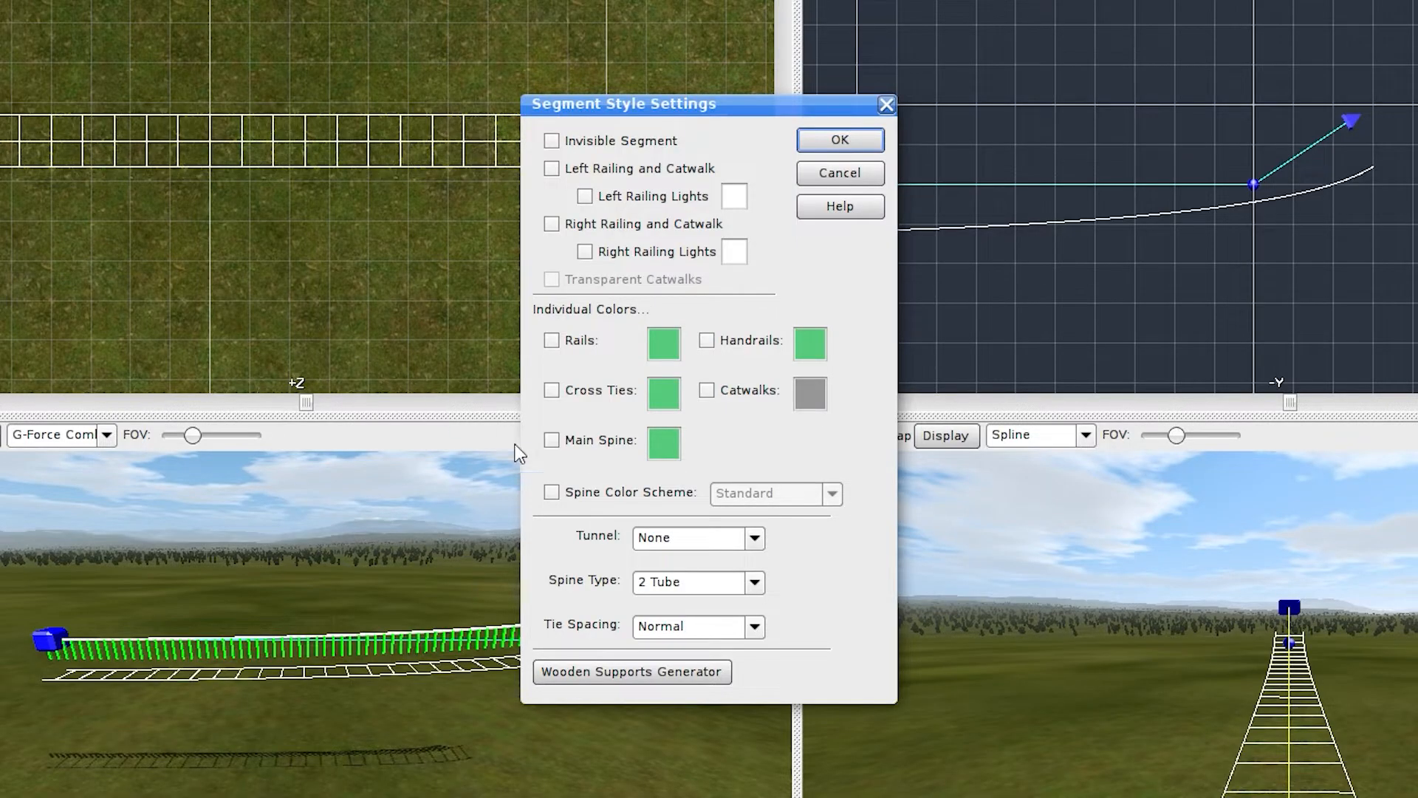
pyautogui.click(712, 583)
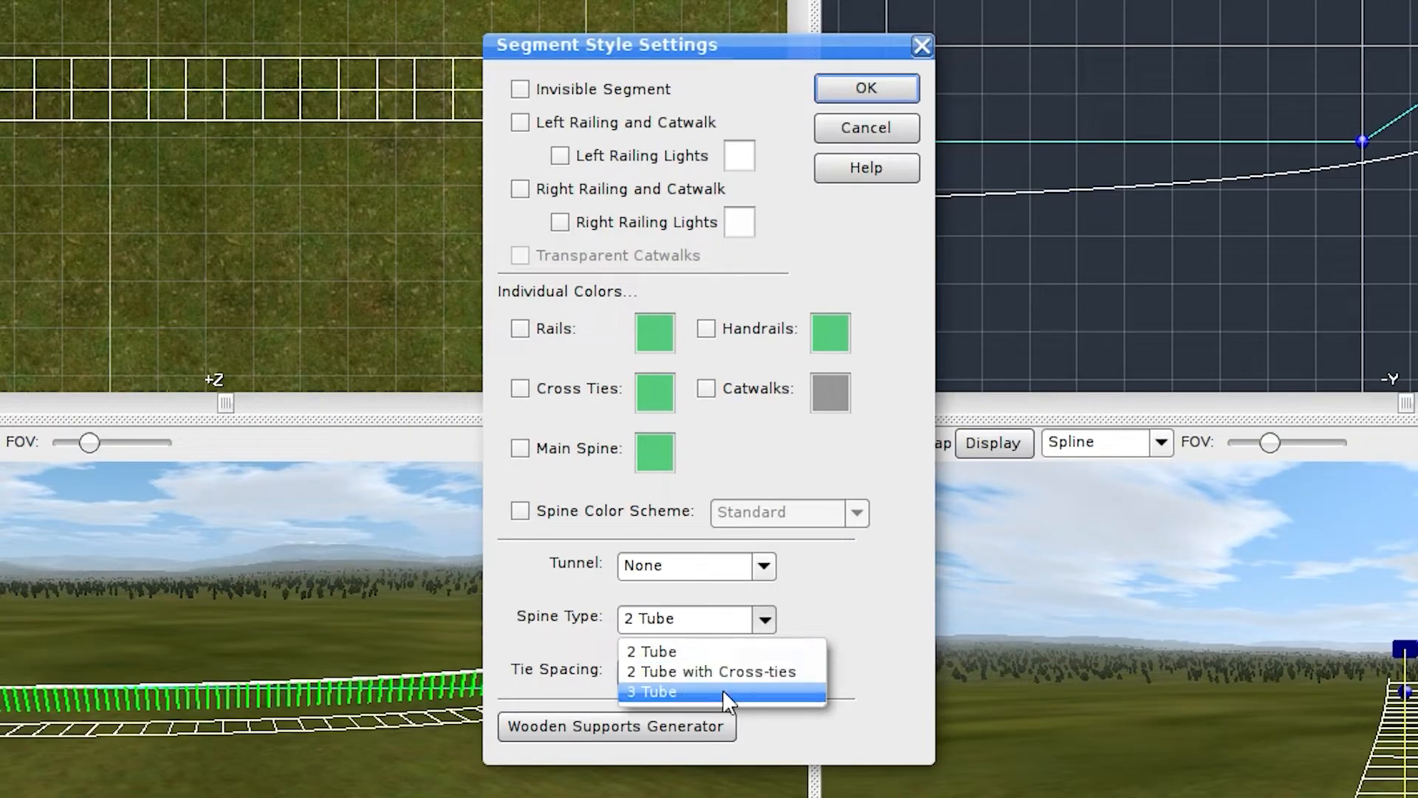
pyautogui.click(720, 642)
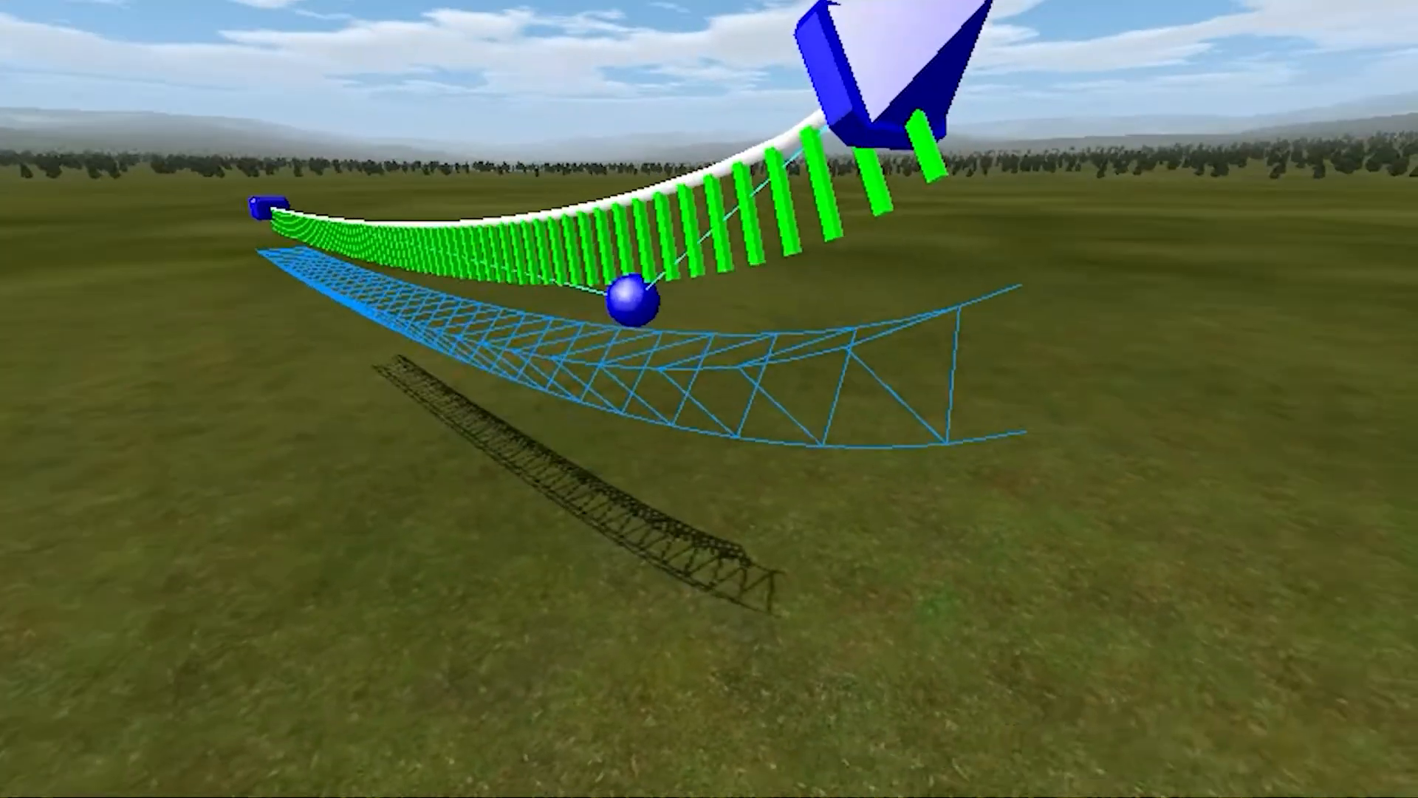
pyautogui.scroll(-4, 1292, 215)
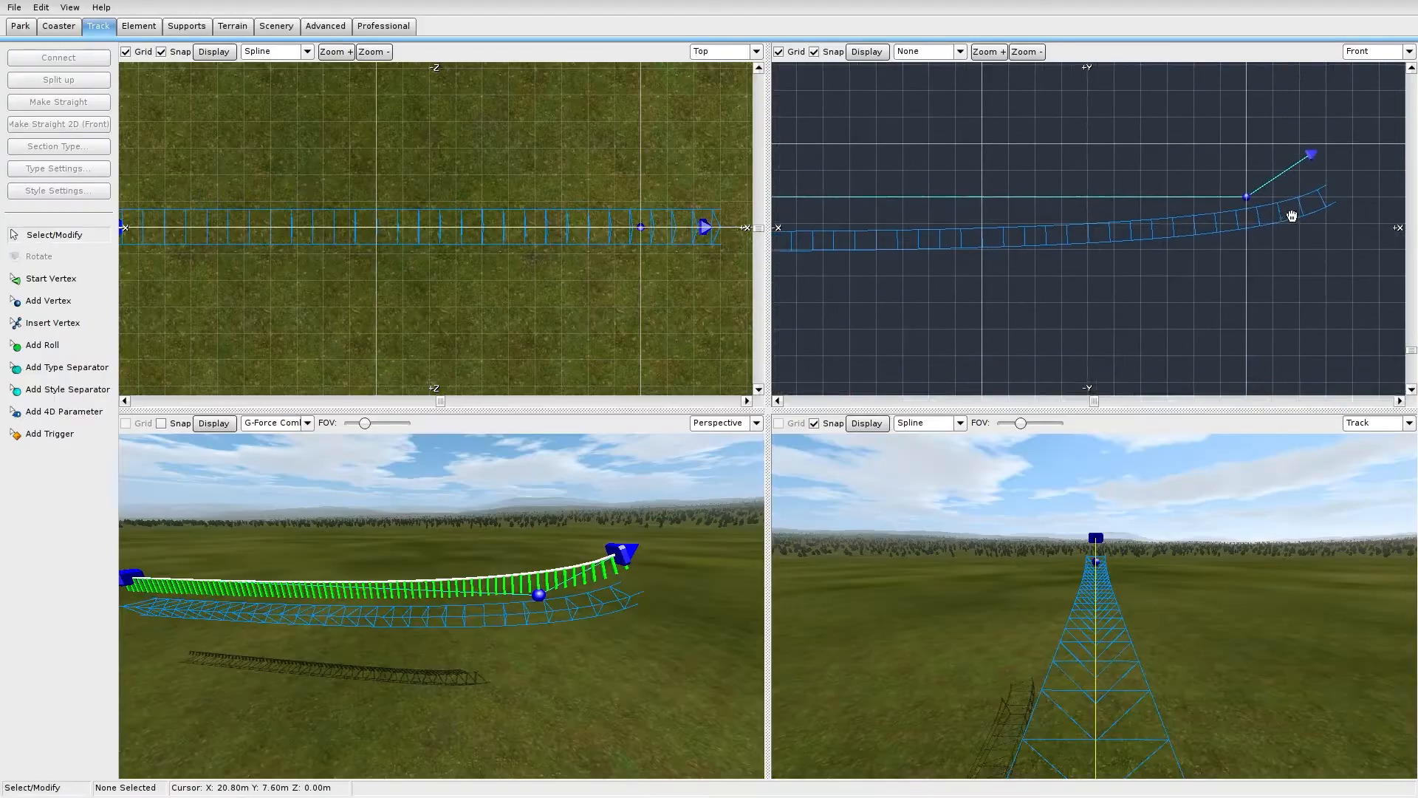
# Try reshaping the curve by moving the middle vertex in the Front view, and return the vertex to X 20 m, Y 8 m
pyautogui.moveTo(1291, 215); pyautogui.dragTo(1244, 248, button='right')
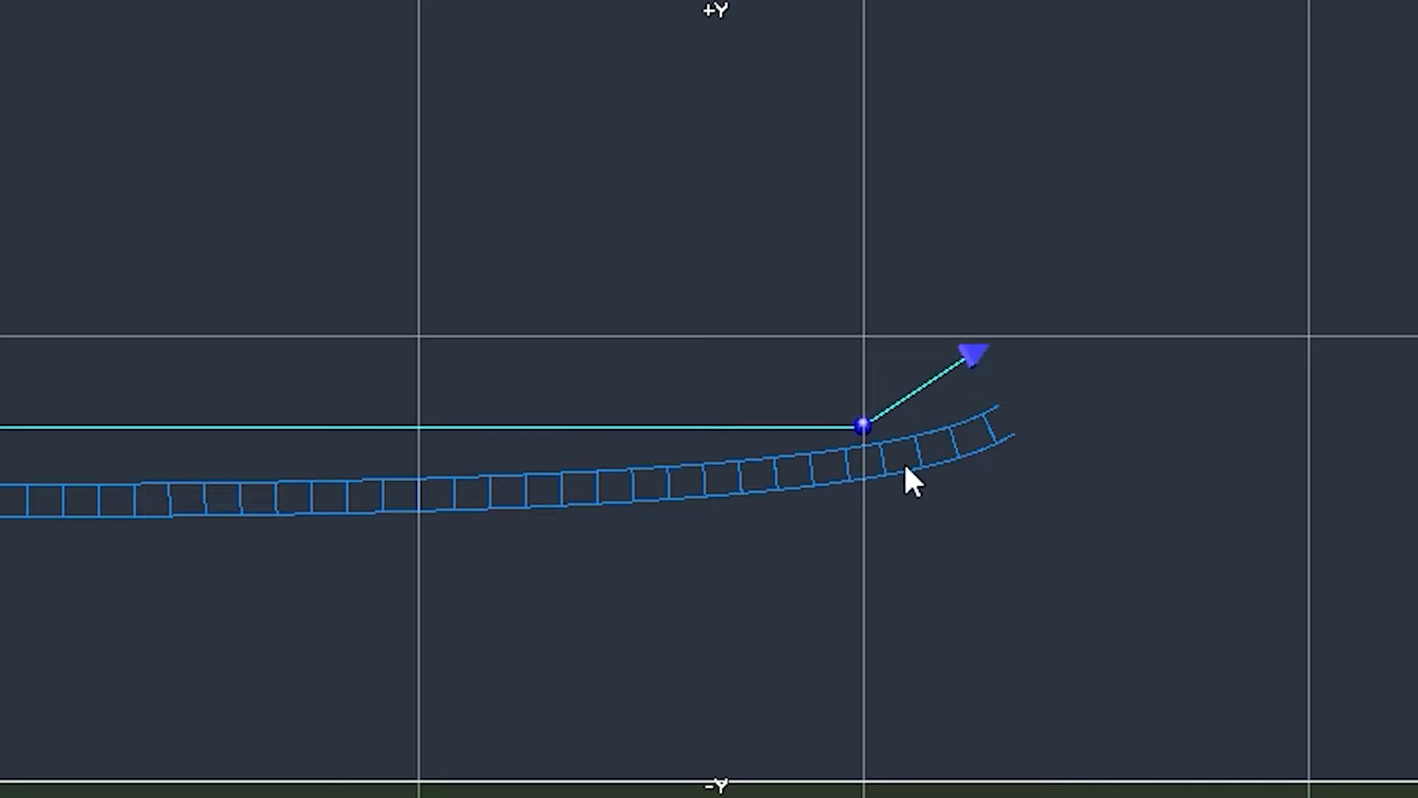
pyautogui.moveTo(904, 466); pyautogui.dragTo(963, 463, button='right')
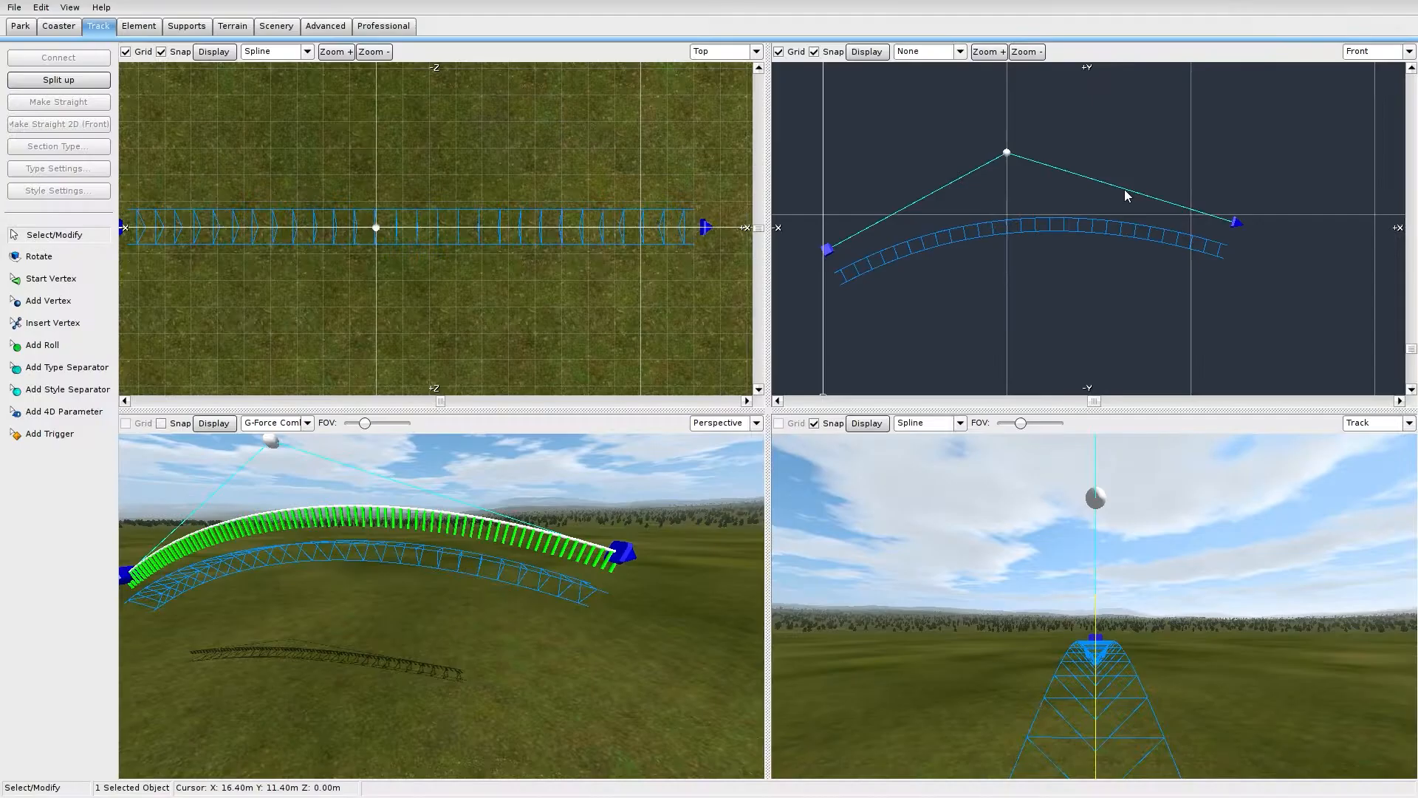
pyautogui.moveTo(1007, 151); pyautogui.dragTo(1190, 252)
pyautogui.click(1269, 330)
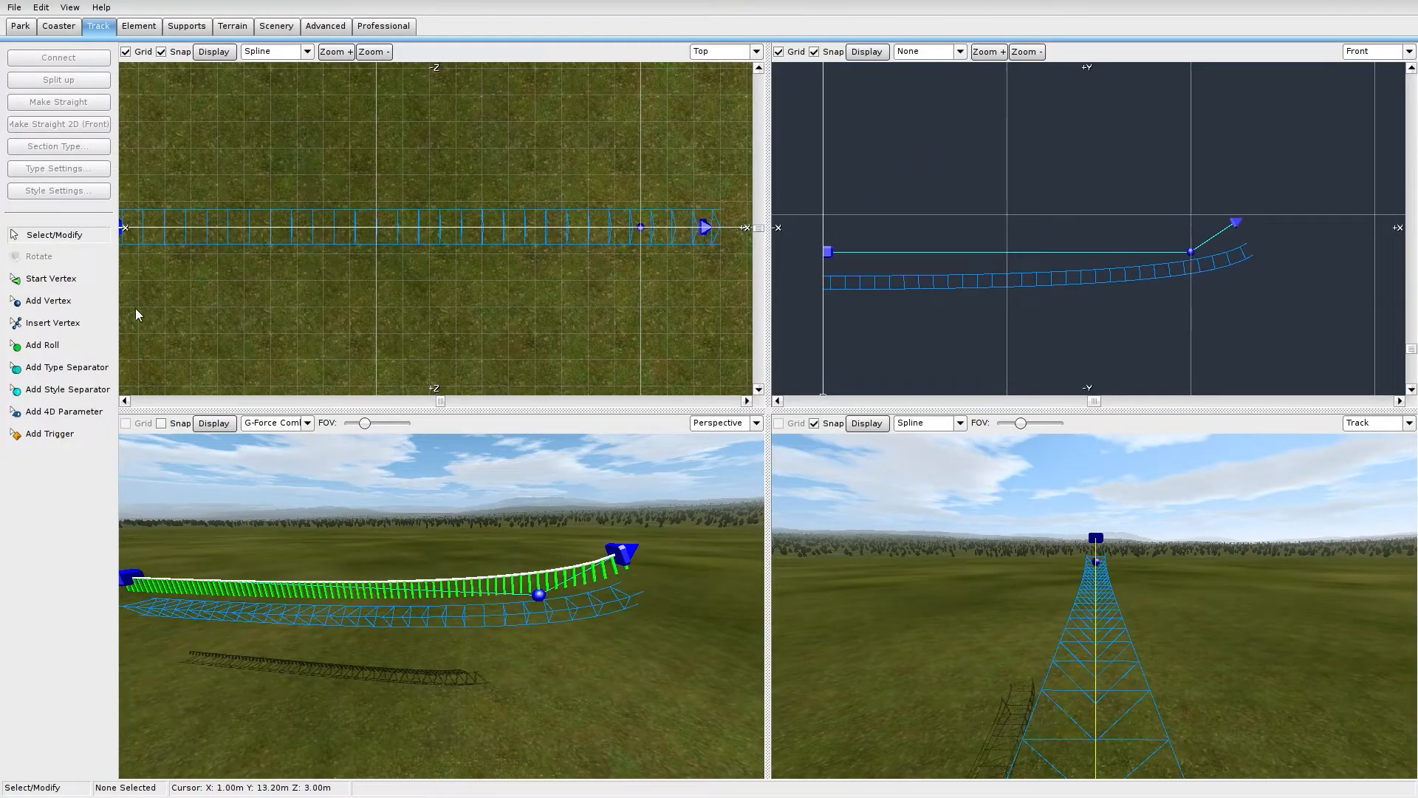
# Level the end vertex at 8 m height and X about 23 m, and add another vertex about 2.8 m further and 2.2 m higher
pyautogui.scroll(3, 1242, 300)
pyautogui.moveTo(1242, 300); pyautogui.dragTo(1099, 291, button='right')
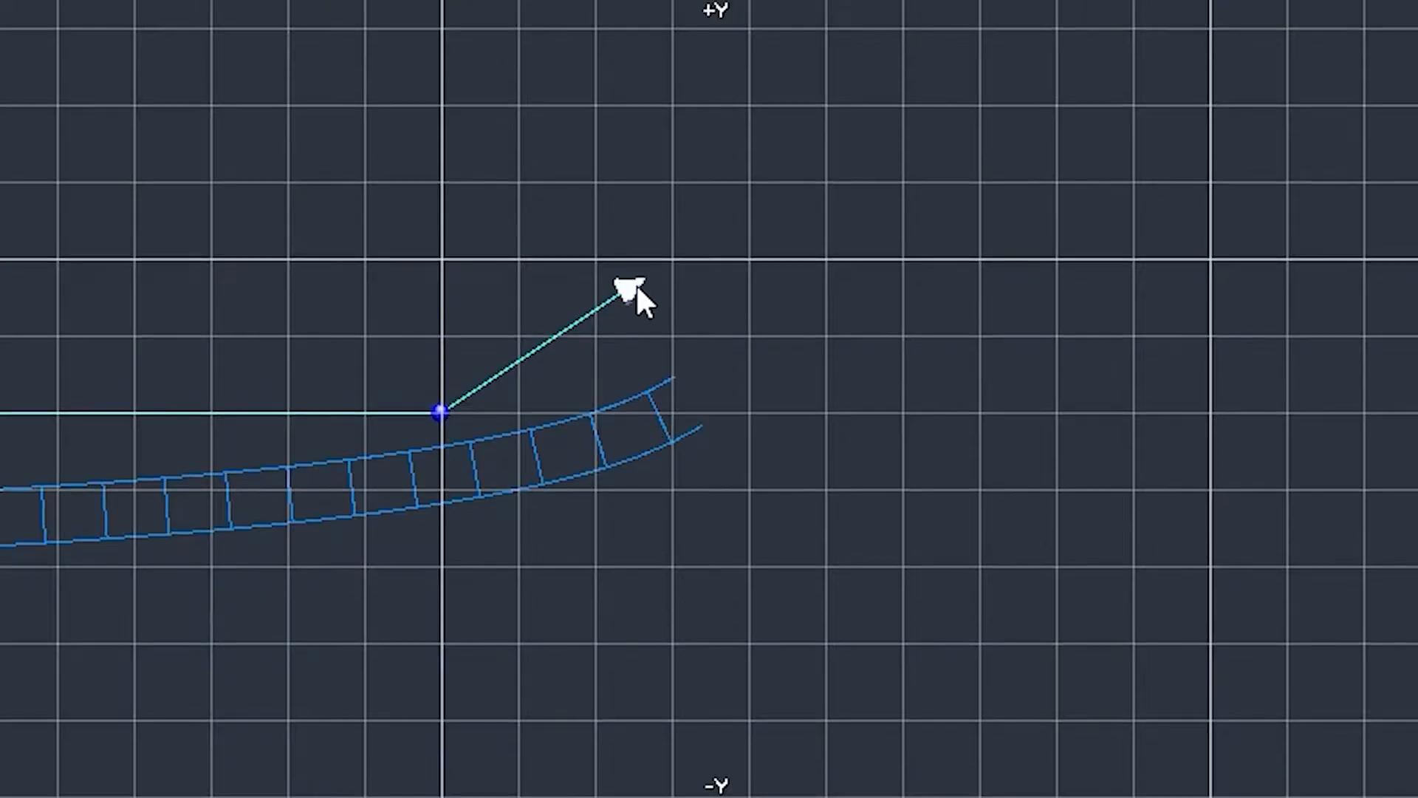
pyautogui.moveTo(633, 290); pyautogui.dragTo(688, 408)
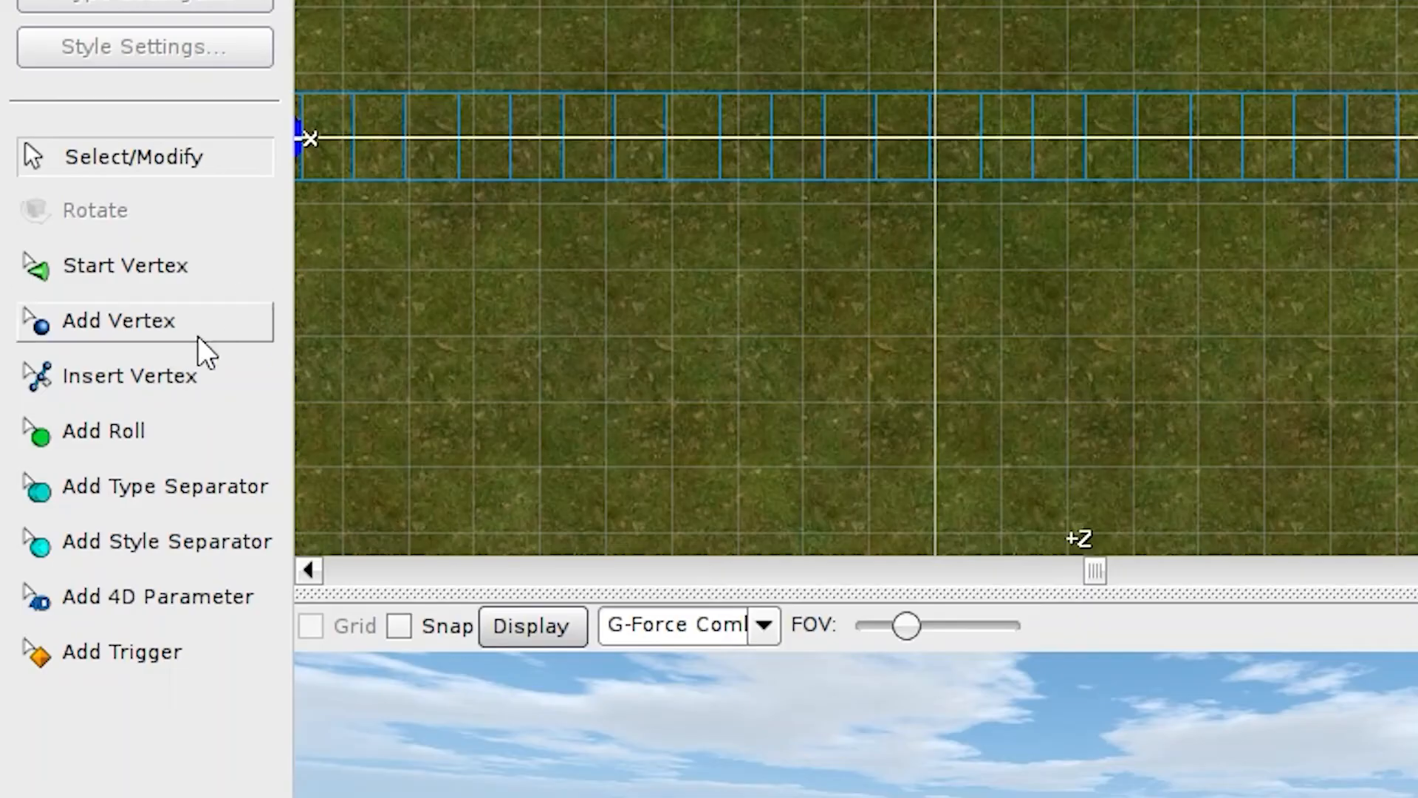
pyautogui.click(196, 339)
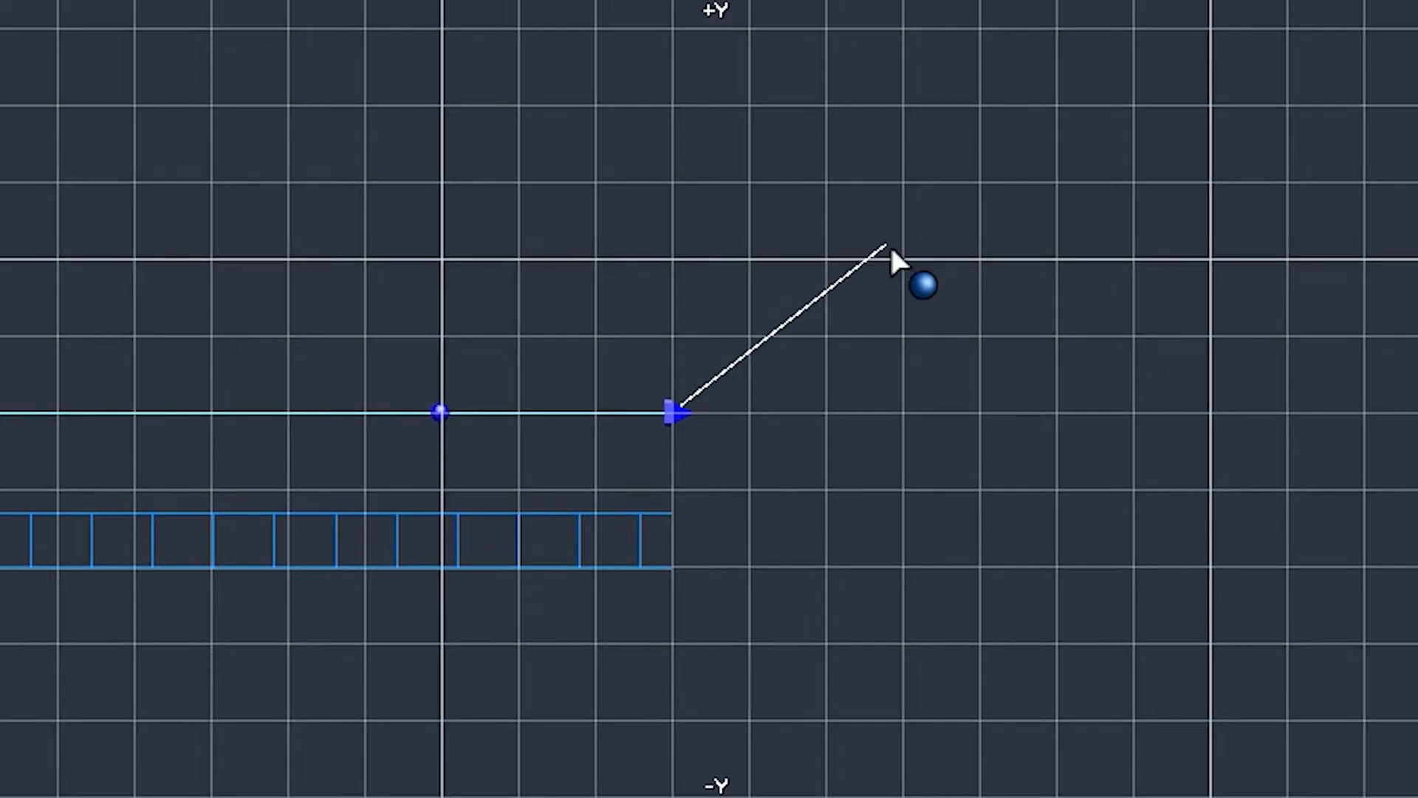
pyautogui.click(889, 243)
pyautogui.moveTo(473, 563); pyautogui.dragTo(526, 554, button='right')
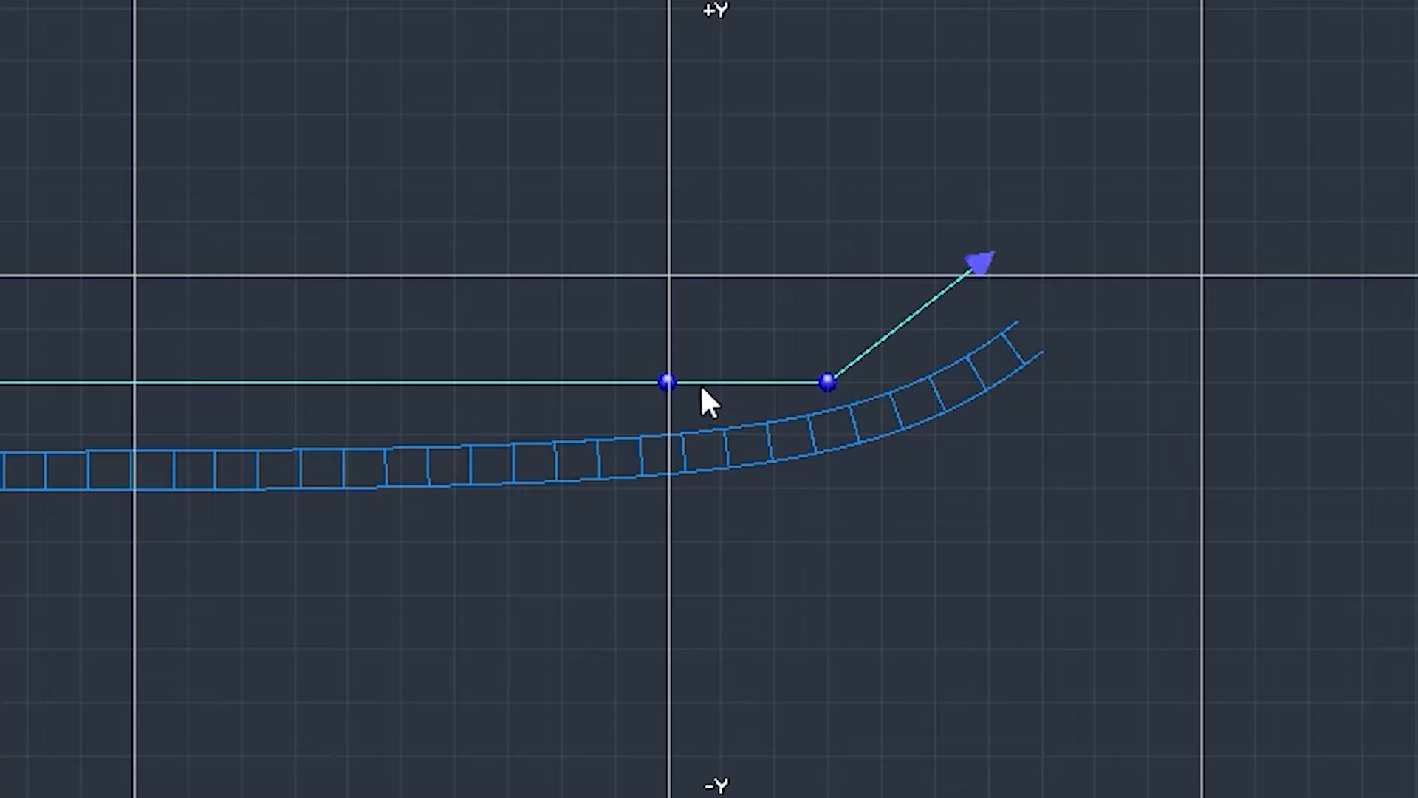
# Make the vertex at X 20 m strict so the track stays straight up to that point
pyautogui.doubleClick(667, 381)
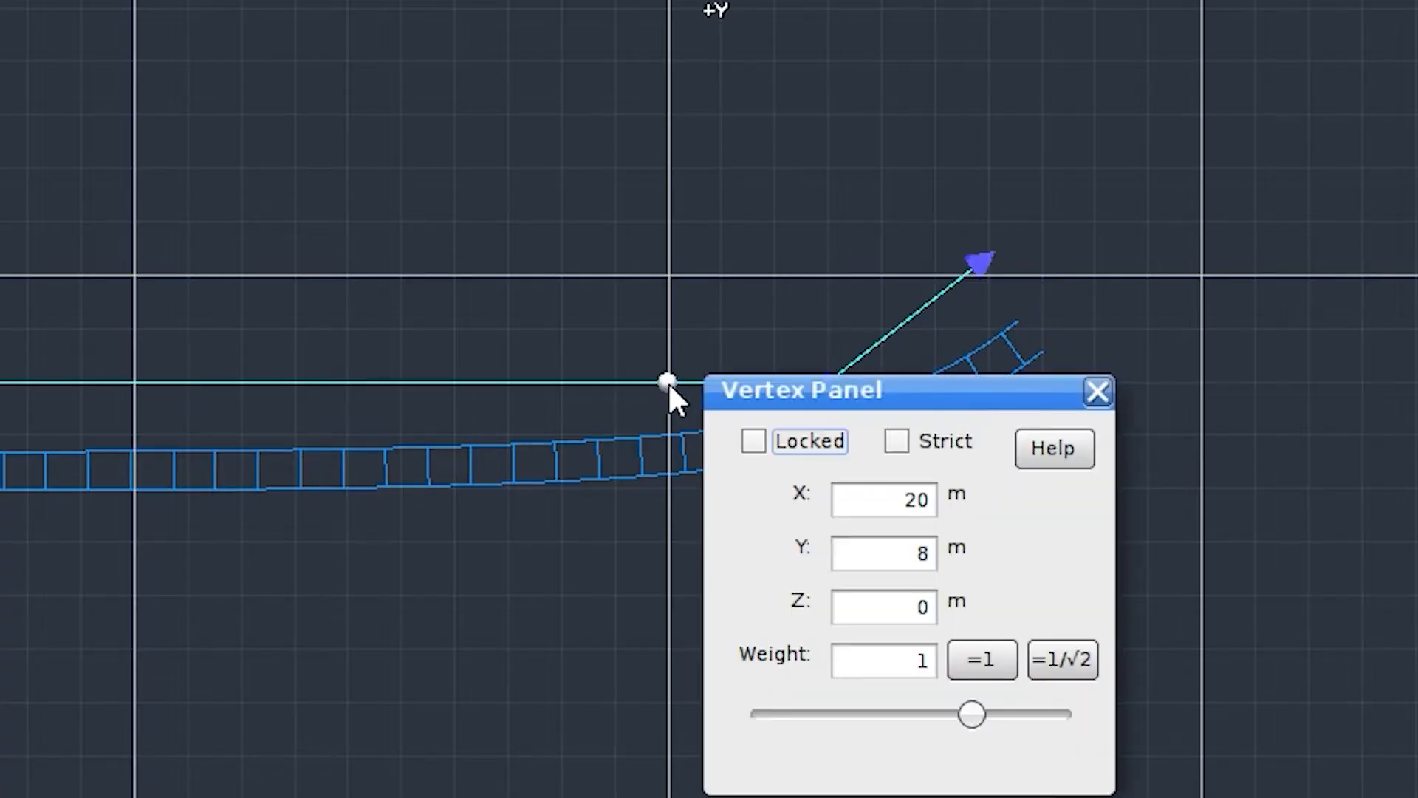
pyautogui.moveTo(818, 397); pyautogui.dragTo(874, 481)
pyautogui.click(958, 534)
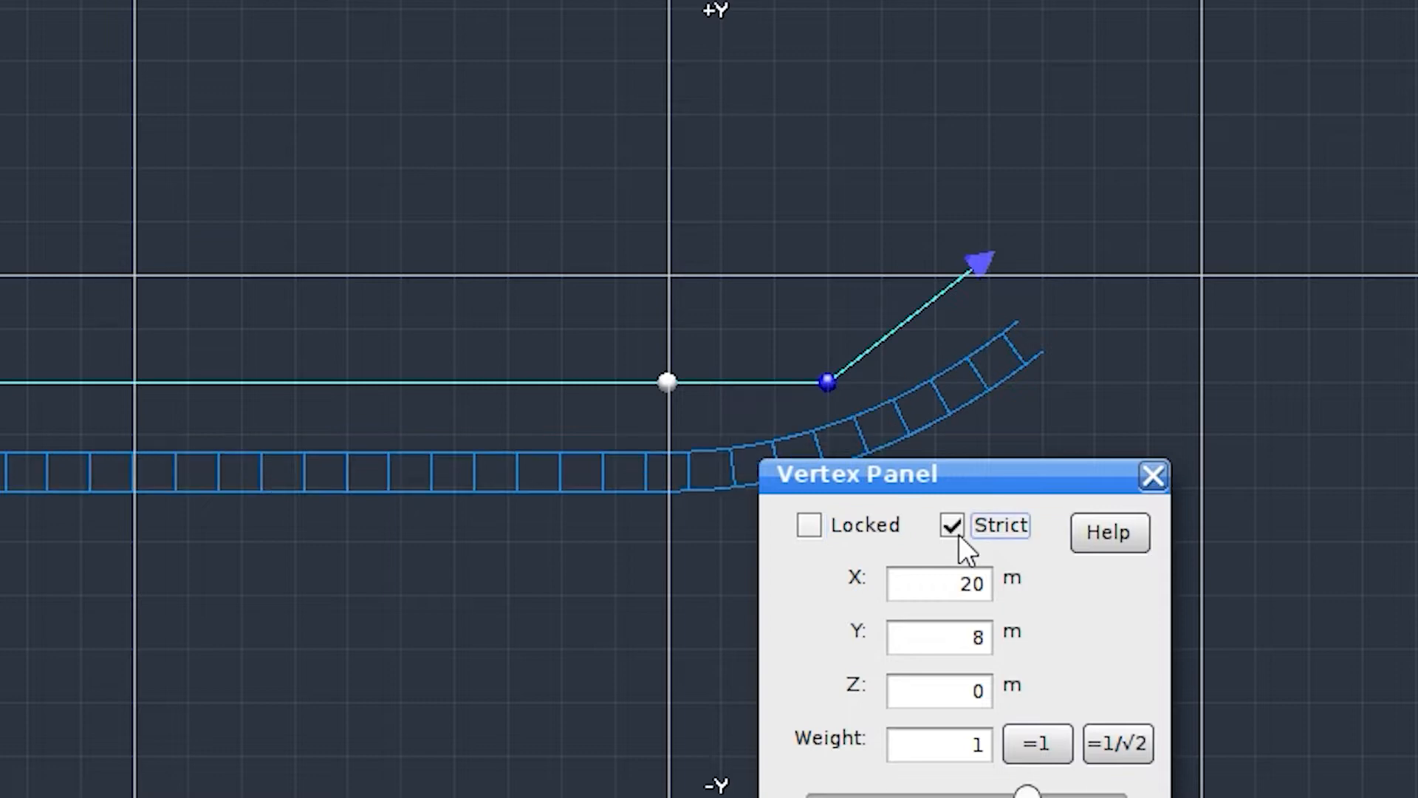
pyautogui.click(1154, 476)
pyautogui.scroll(1, 677, 421)
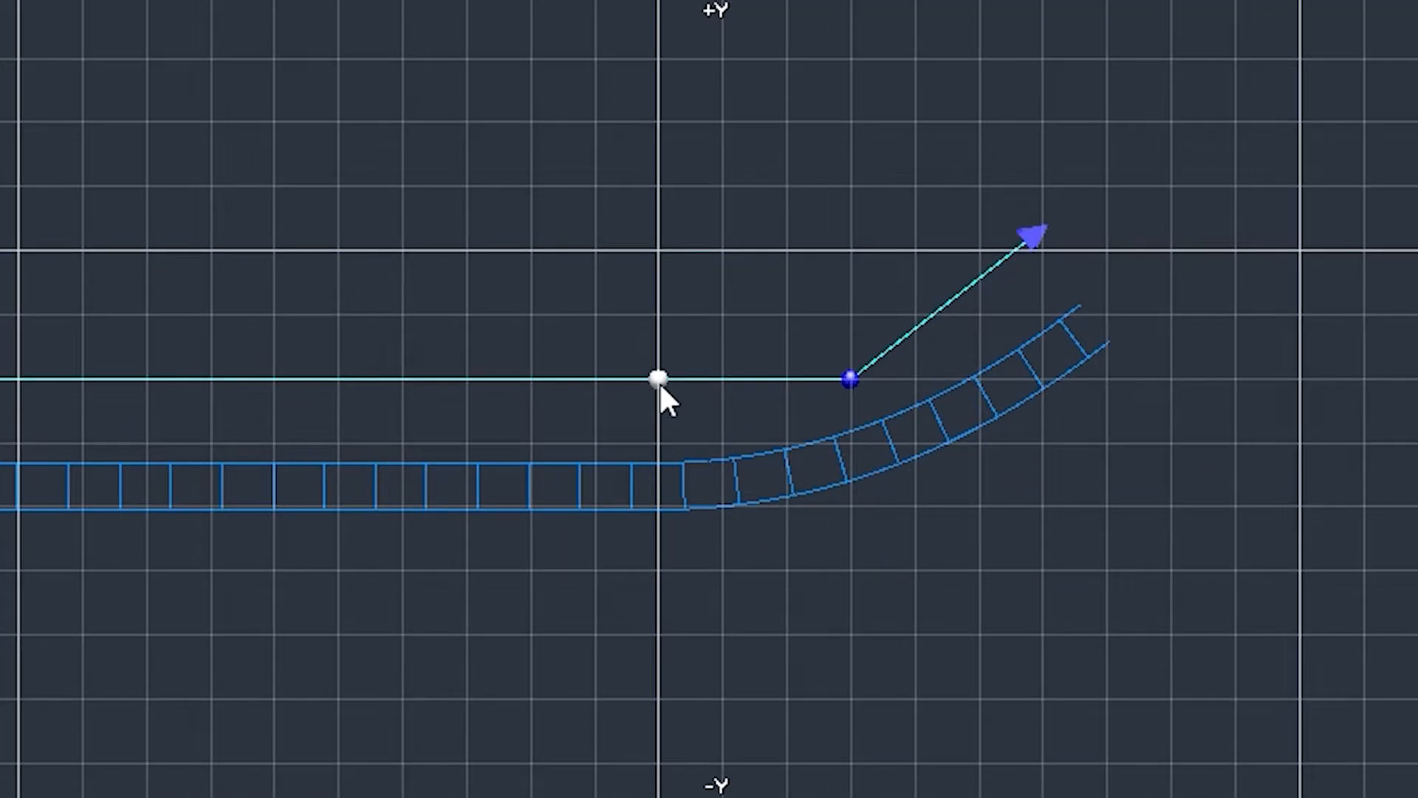
pyautogui.moveTo(660, 387)
pyautogui.mouseDown()
pyautogui.moveTo(356, 393)
pyautogui.moveTo(675, 402)
pyautogui.moveTo(776, 387)
pyautogui.moveTo(663, 378)
pyautogui.mouseUp()
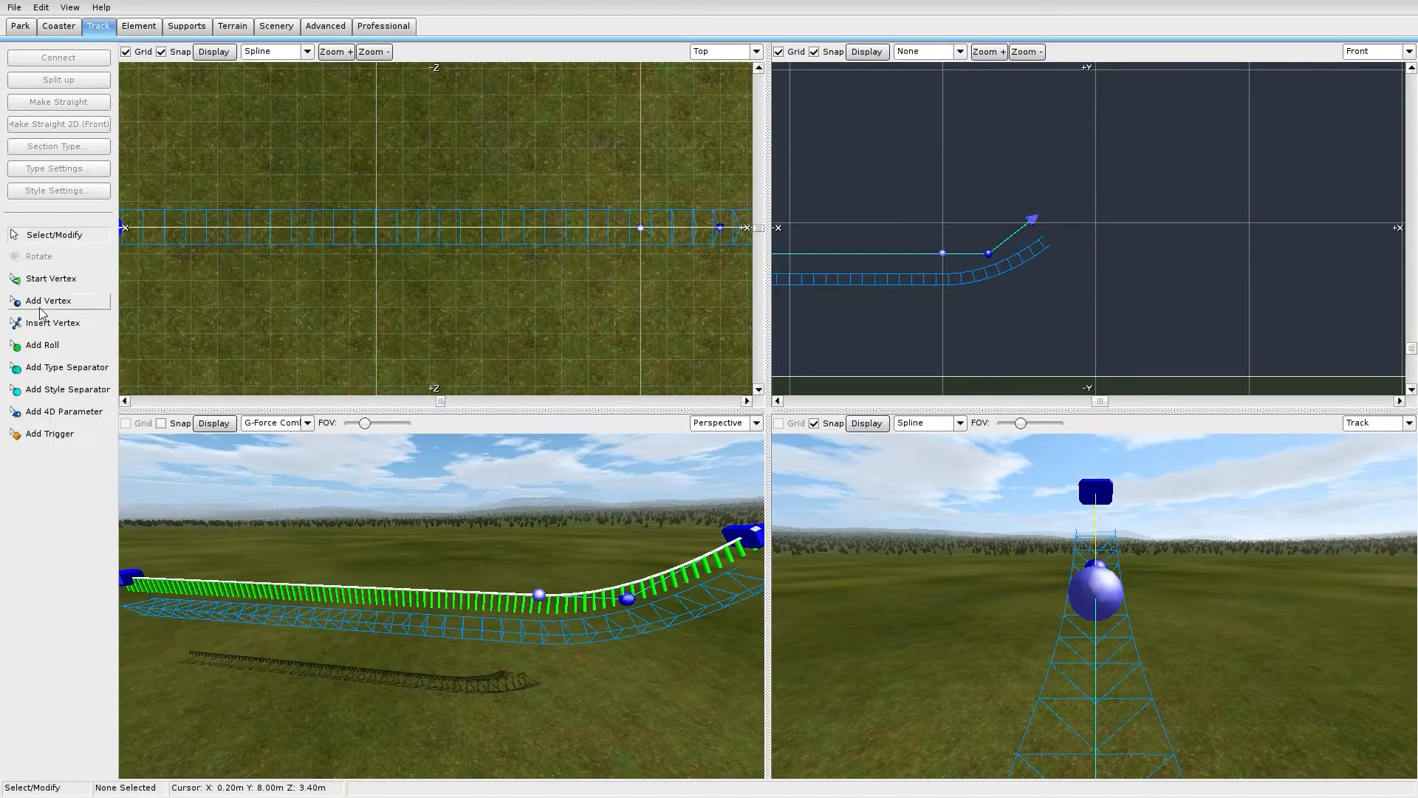
# Extend the climb in the Front view with a vertex about 15 m further along X and 13 m higher, continuing the slope
pyautogui.click(41, 307)
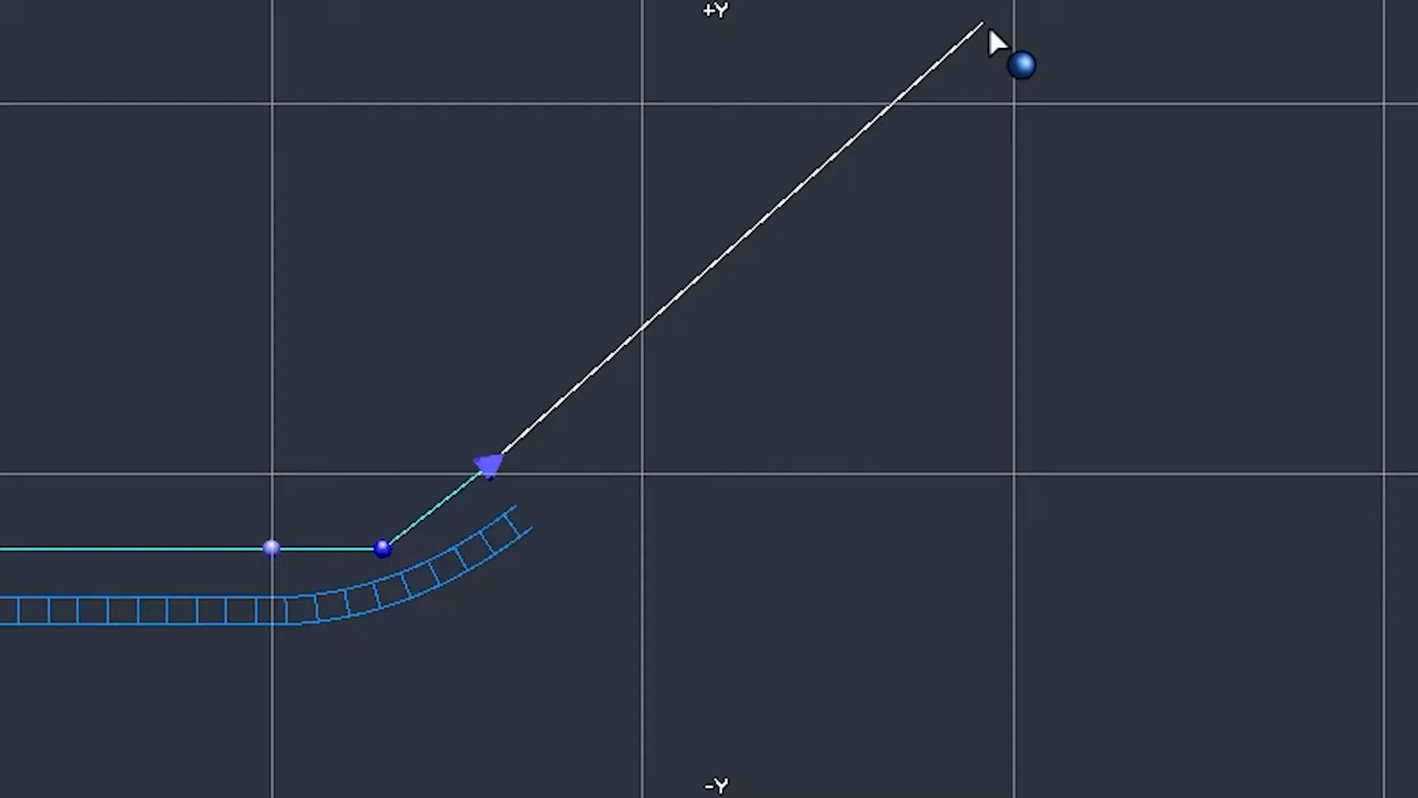
pyautogui.scroll(-3, 785, 76)
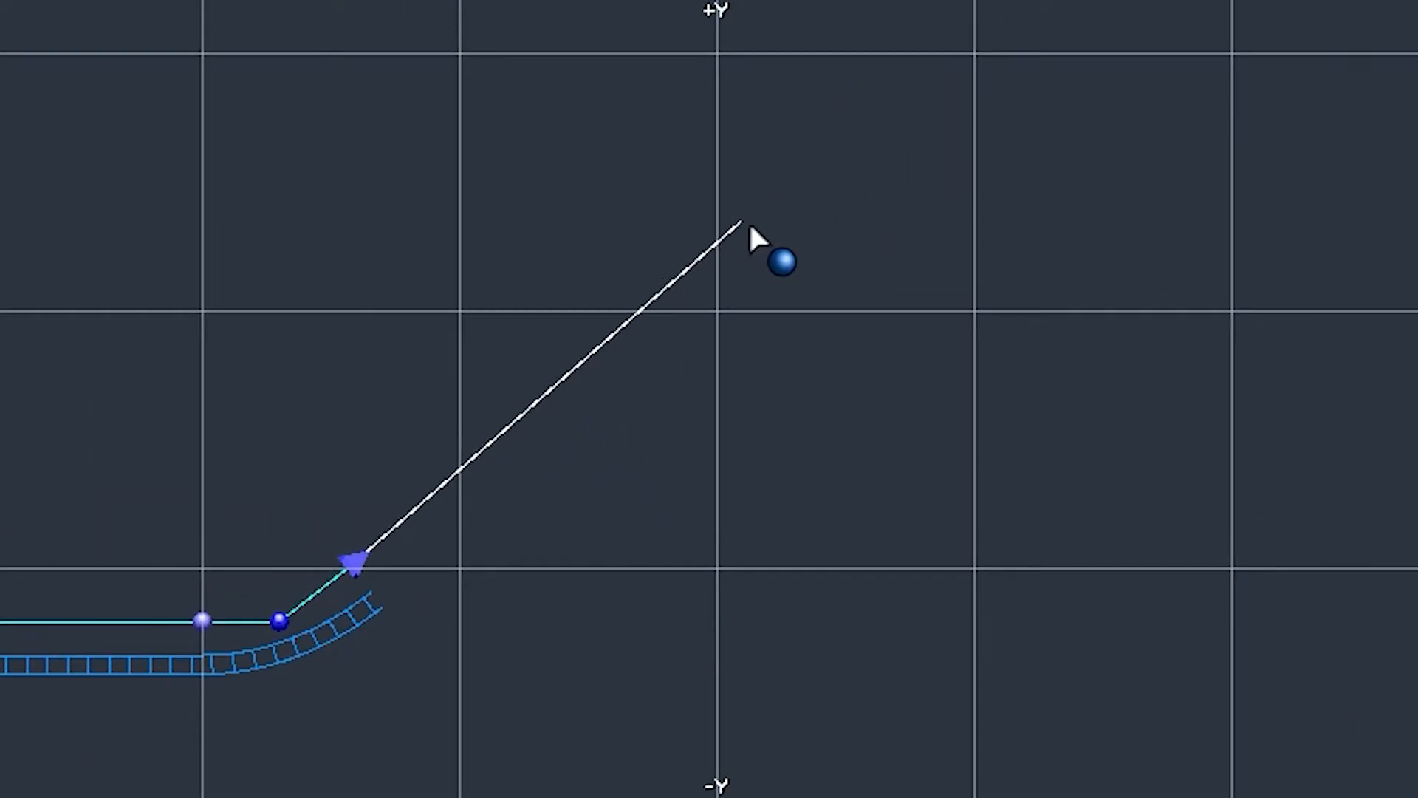
pyautogui.click(748, 220)
pyautogui.moveTo(554, 655); pyautogui.dragTo(856, 617, button='middle')
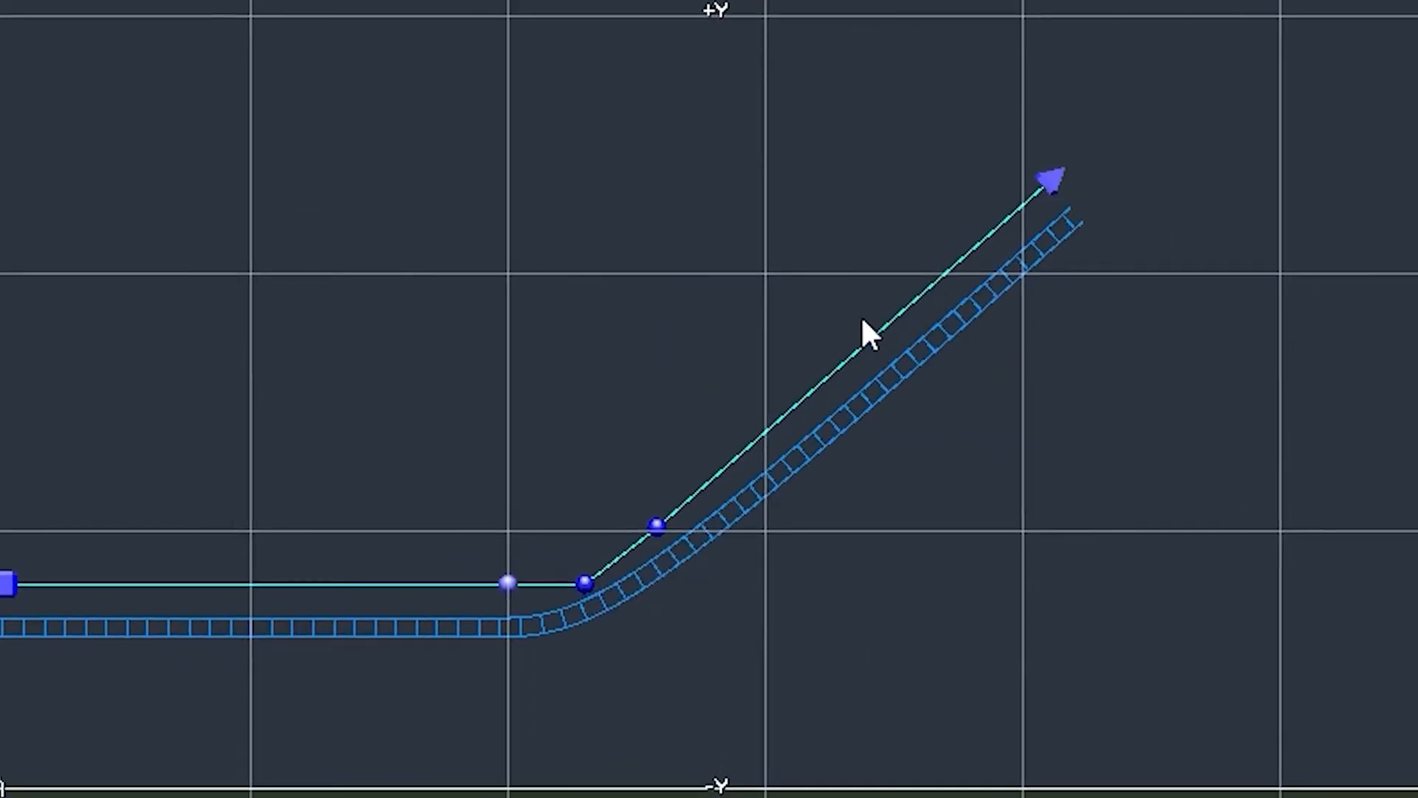
# Make the vertex at X 25.8 m, Y 10.2 m strict so the track follows the climb straight from that point
pyautogui.moveTo(863, 321); pyautogui.dragTo(1024, 263, button='middle')
pyautogui.scroll(4, 903, 569)
pyautogui.moveTo(986, 626); pyautogui.dragTo(724, 300, button='middle')
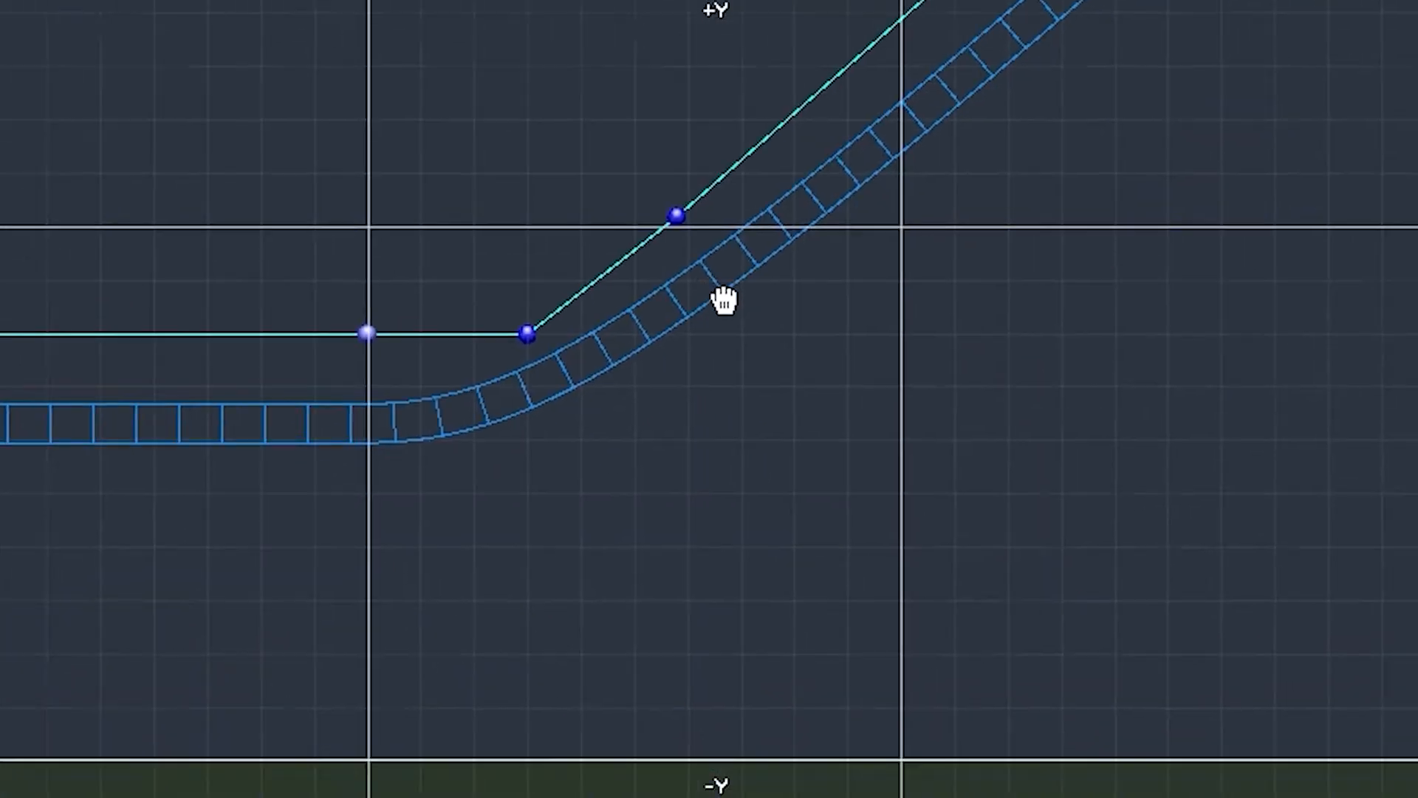
pyautogui.scroll(2, 825, 196)
pyautogui.moveTo(827, 197); pyautogui.dragTo(783, 333, button='middle')
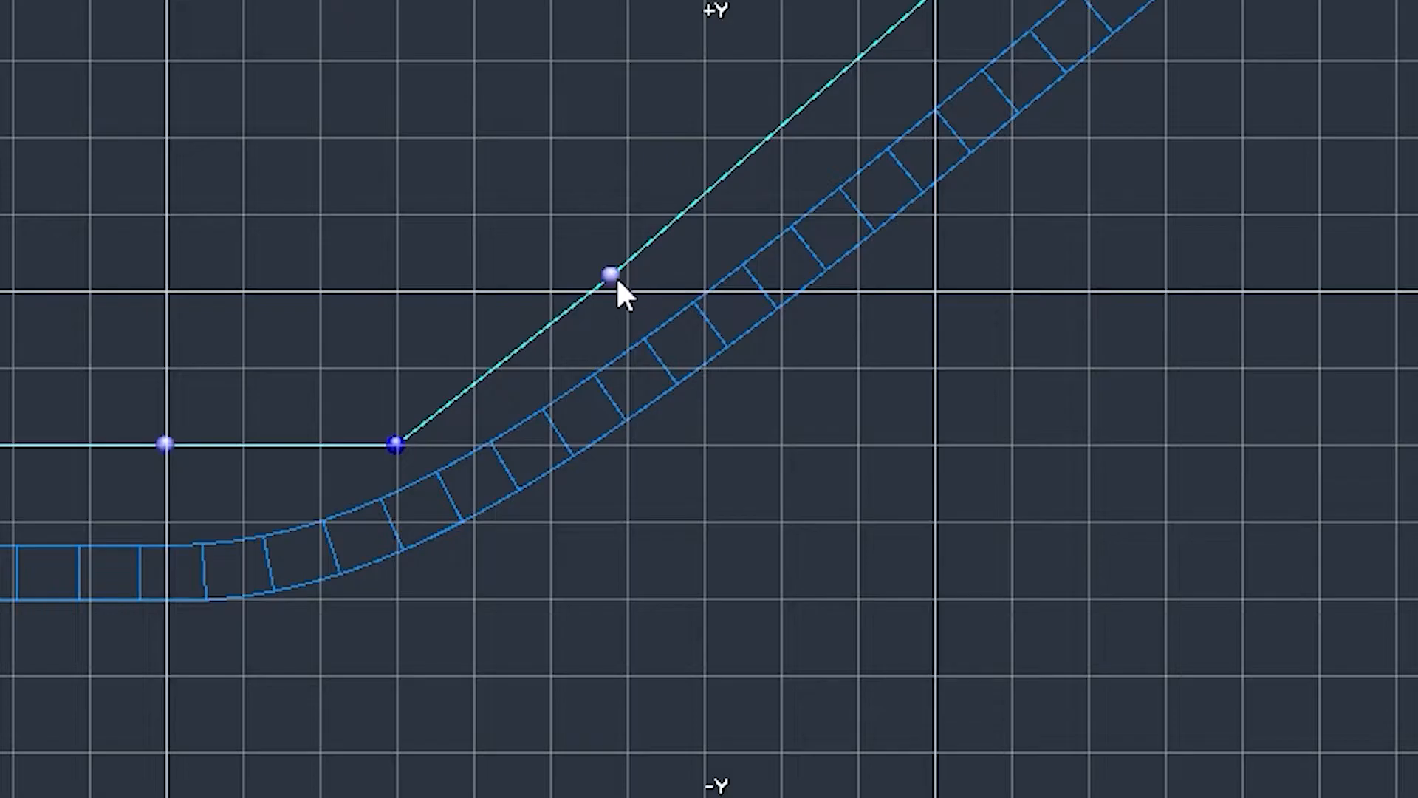
pyautogui.doubleClick(616, 277)
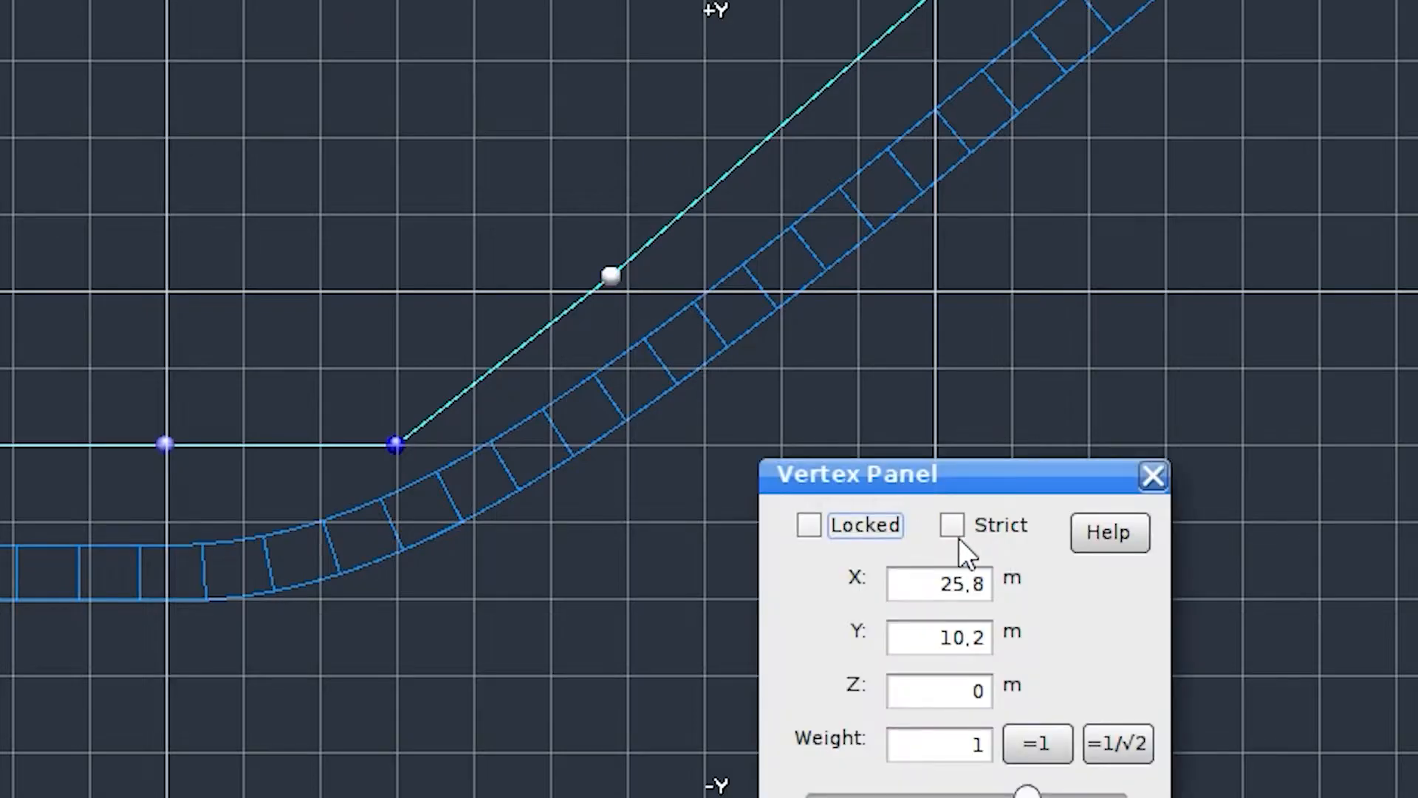
pyautogui.click(964, 532)
pyautogui.click(1153, 475)
pyautogui.moveTo(600, 263); pyautogui.dragTo(606, 369)
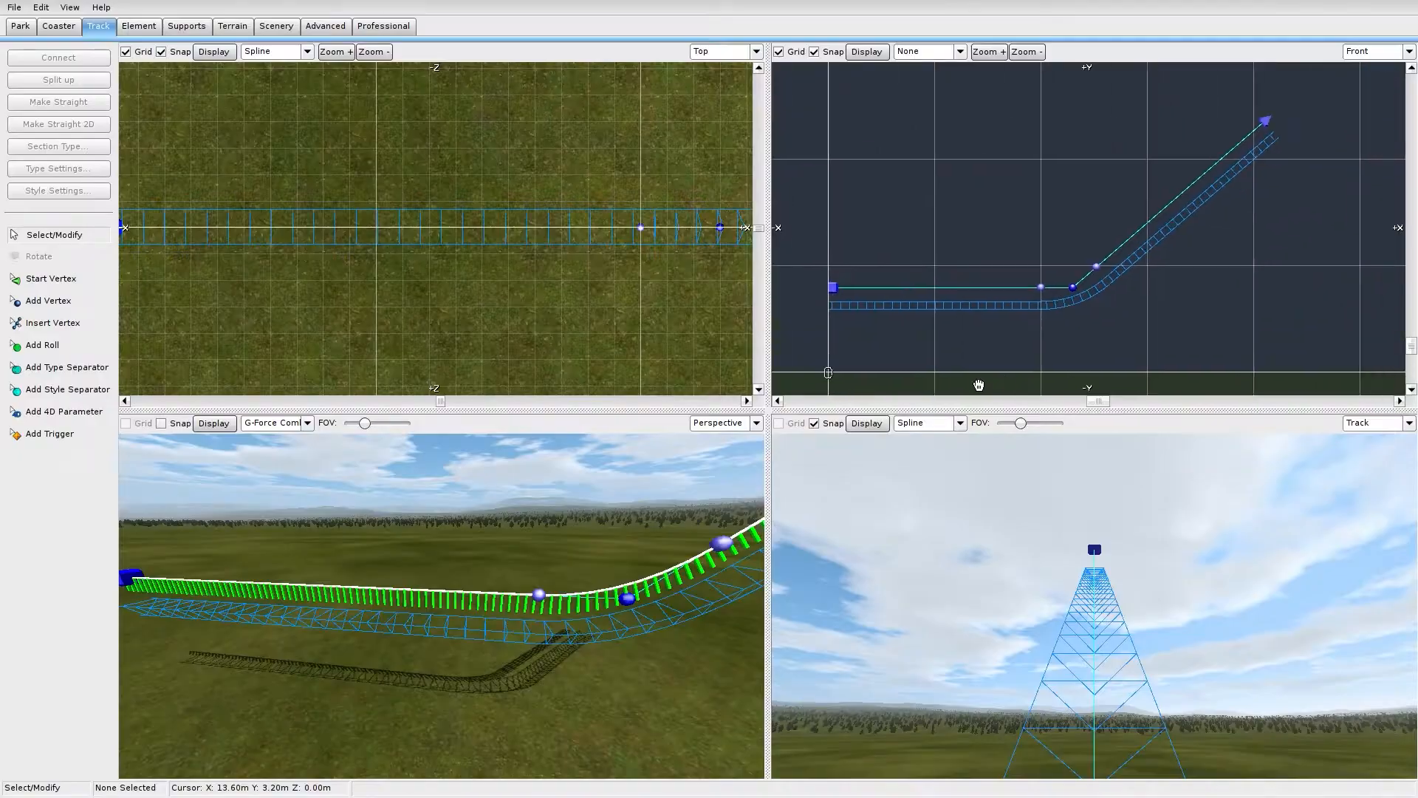
# Place two type separators on the flat starting track in the Front view, at about X 2 m and X 18 m
pyautogui.moveTo(1096, 319); pyautogui.dragTo(1022, 328, button='right')
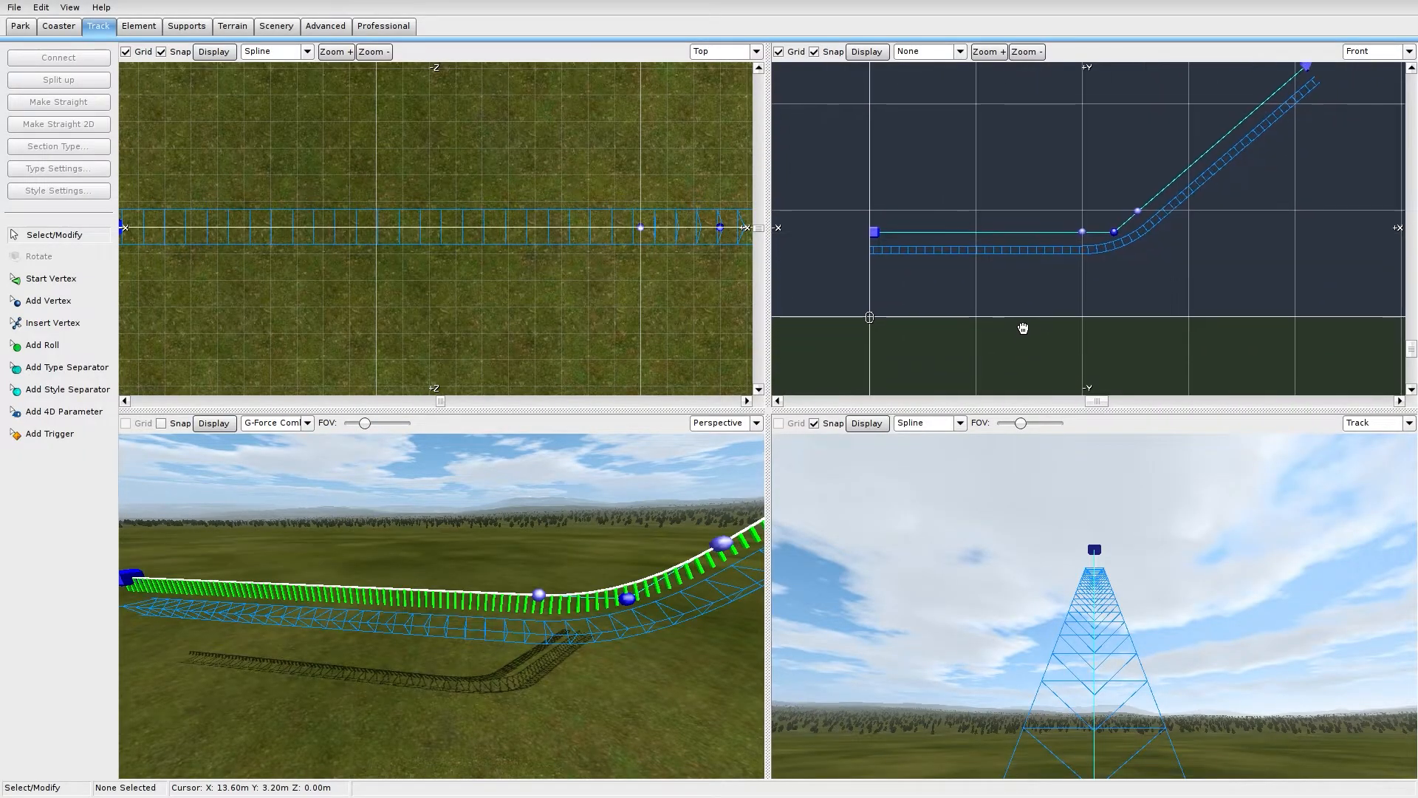
pyautogui.scroll(5, 1027, 321)
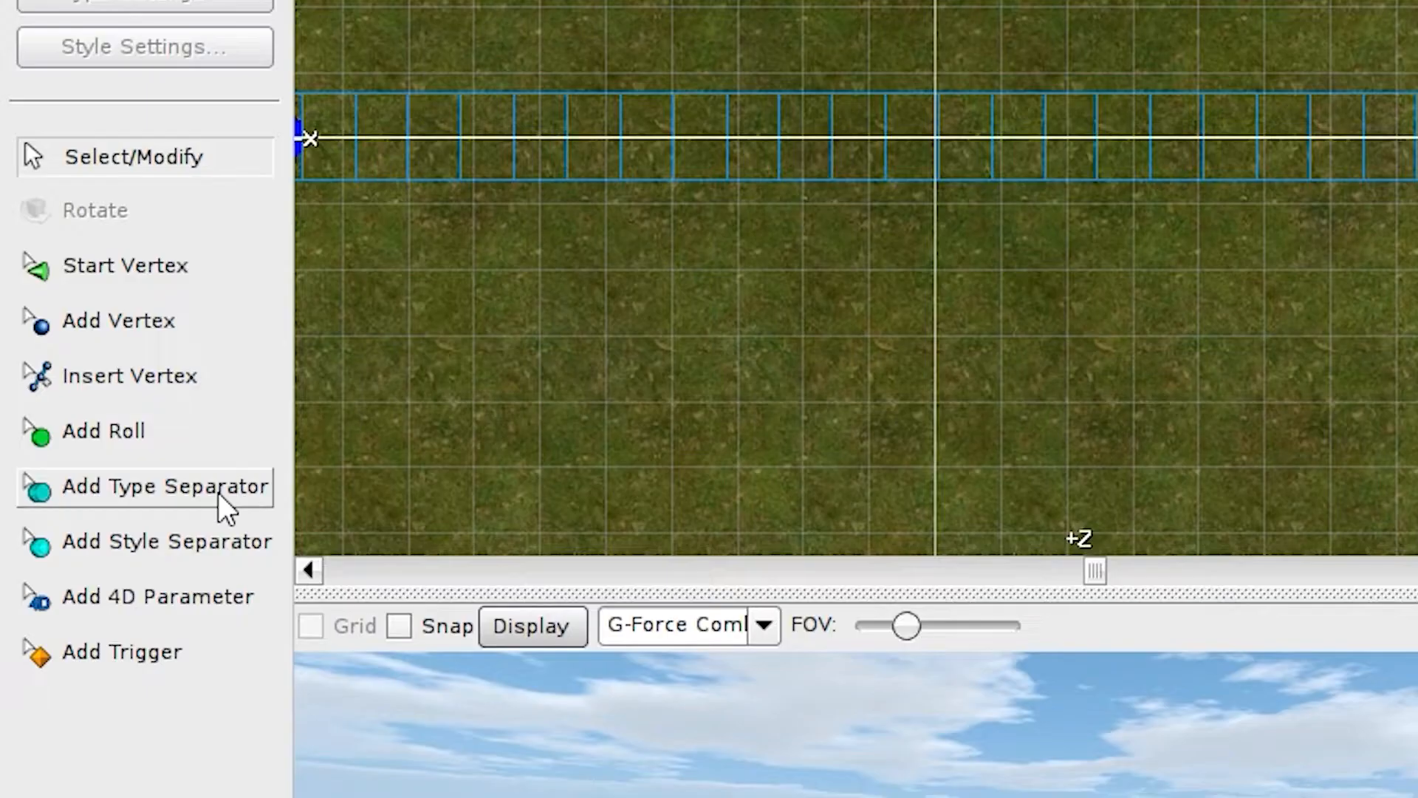
pyautogui.click(108, 362)
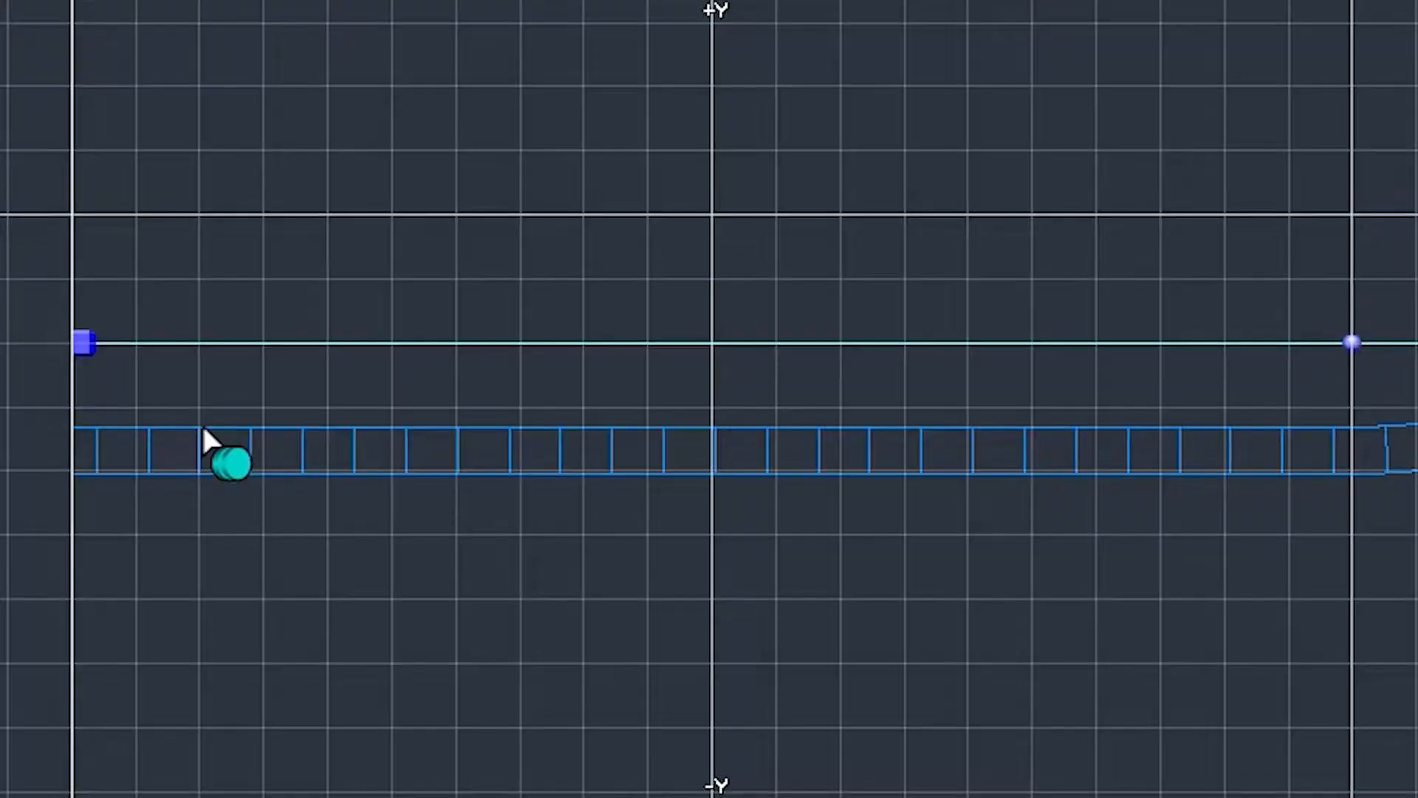
pyautogui.click(873, 241)
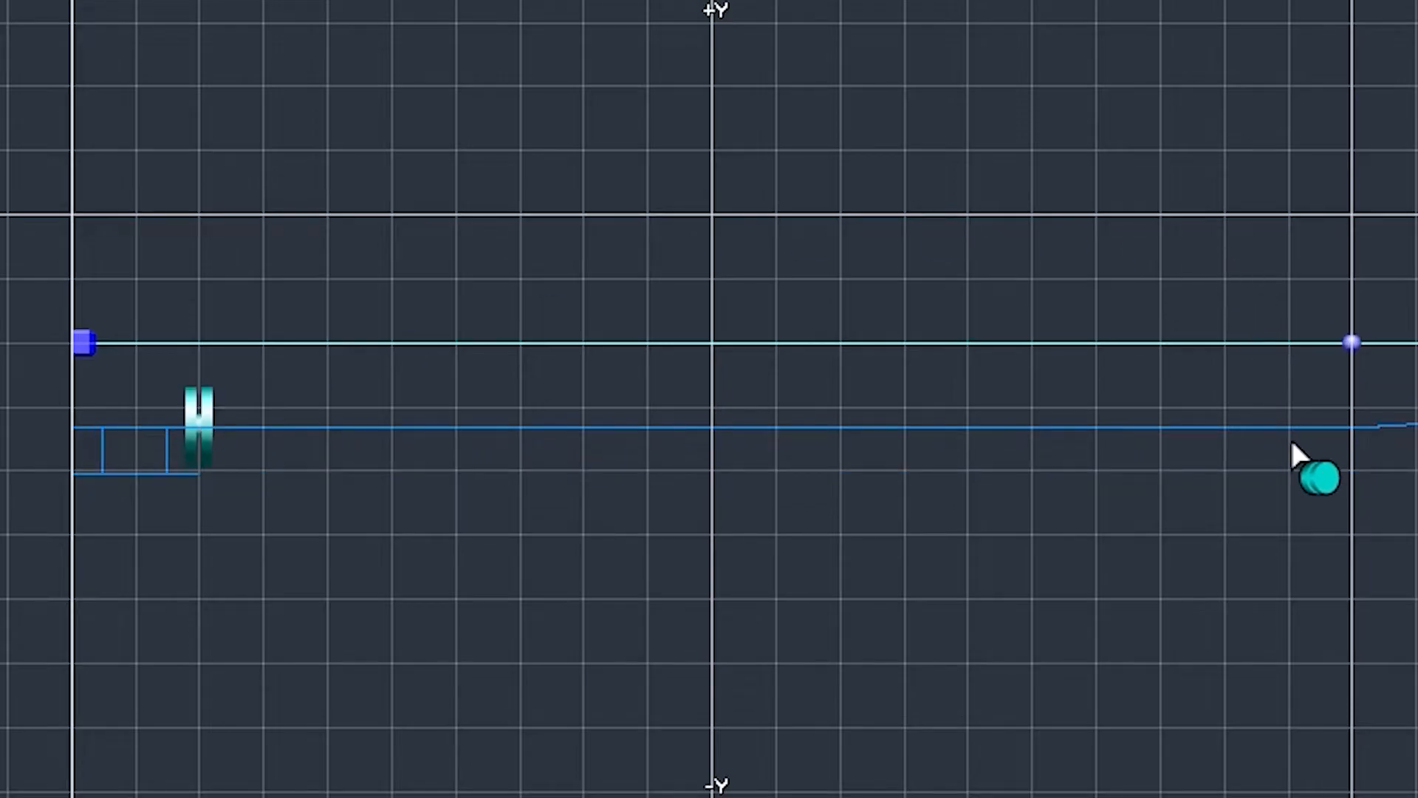
pyautogui.click(1244, 454)
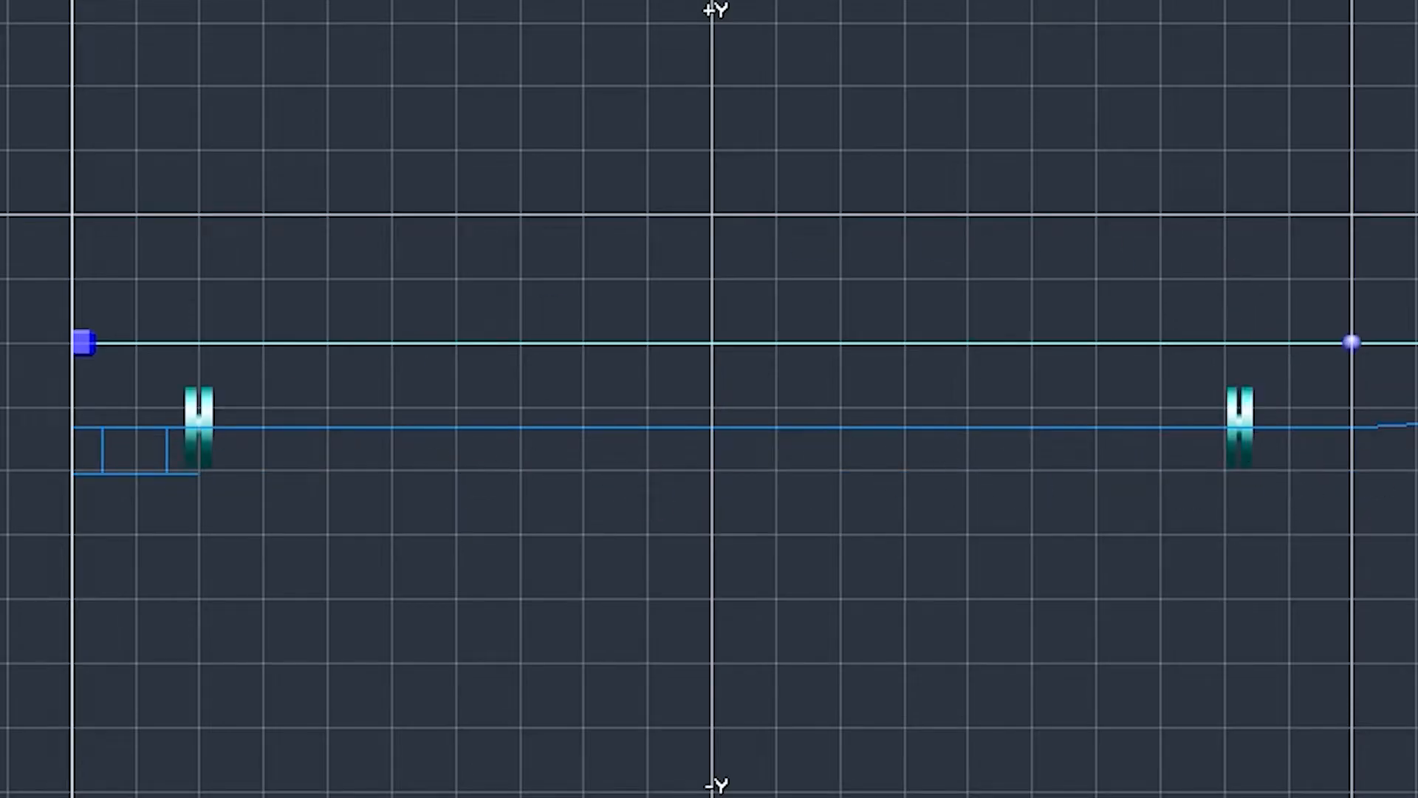
# Give the section between the two separators the 3 Tube spine type and Normal tie spacing
pyautogui.click(641, 429)
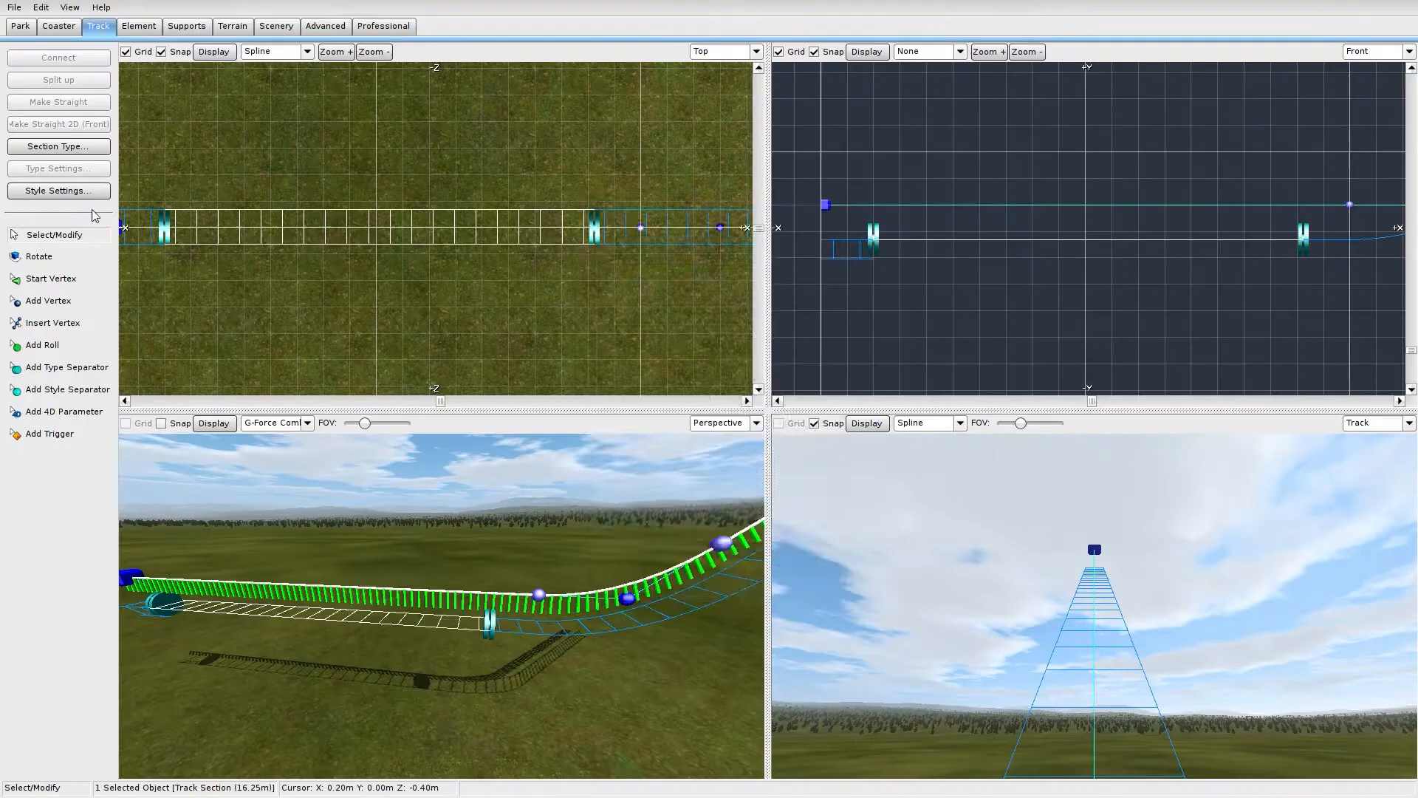
pyautogui.click(58, 191)
pyautogui.click(704, 520)
pyautogui.click(698, 550)
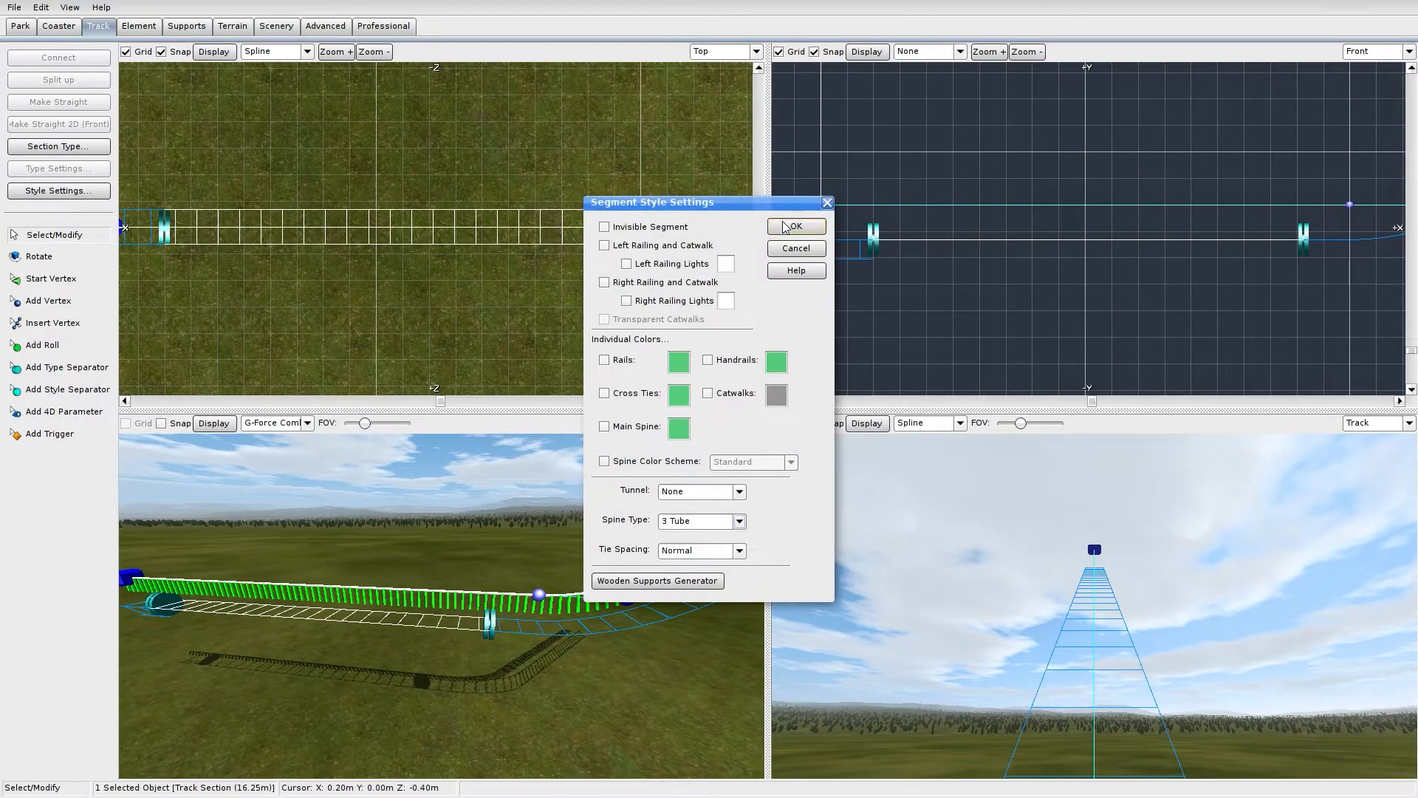
pyautogui.click(796, 226)
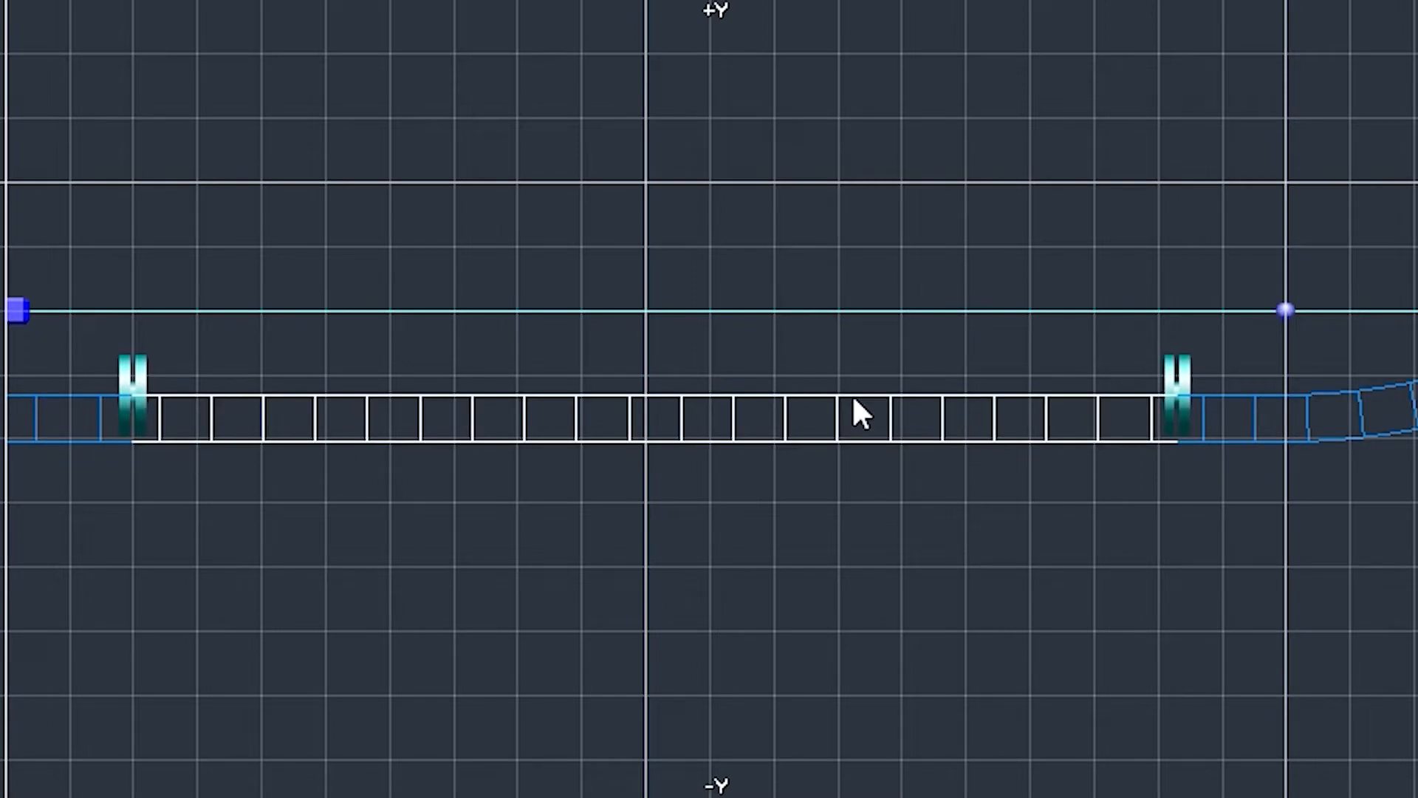
# Shift the second separator back about 0.3 m and change the section between the separators to a Station
pyautogui.moveTo(1178, 387)
pyautogui.mouseDown()
pyautogui.moveTo(1200, 388)
pyautogui.moveTo(1160, 389)
pyautogui.mouseUp()
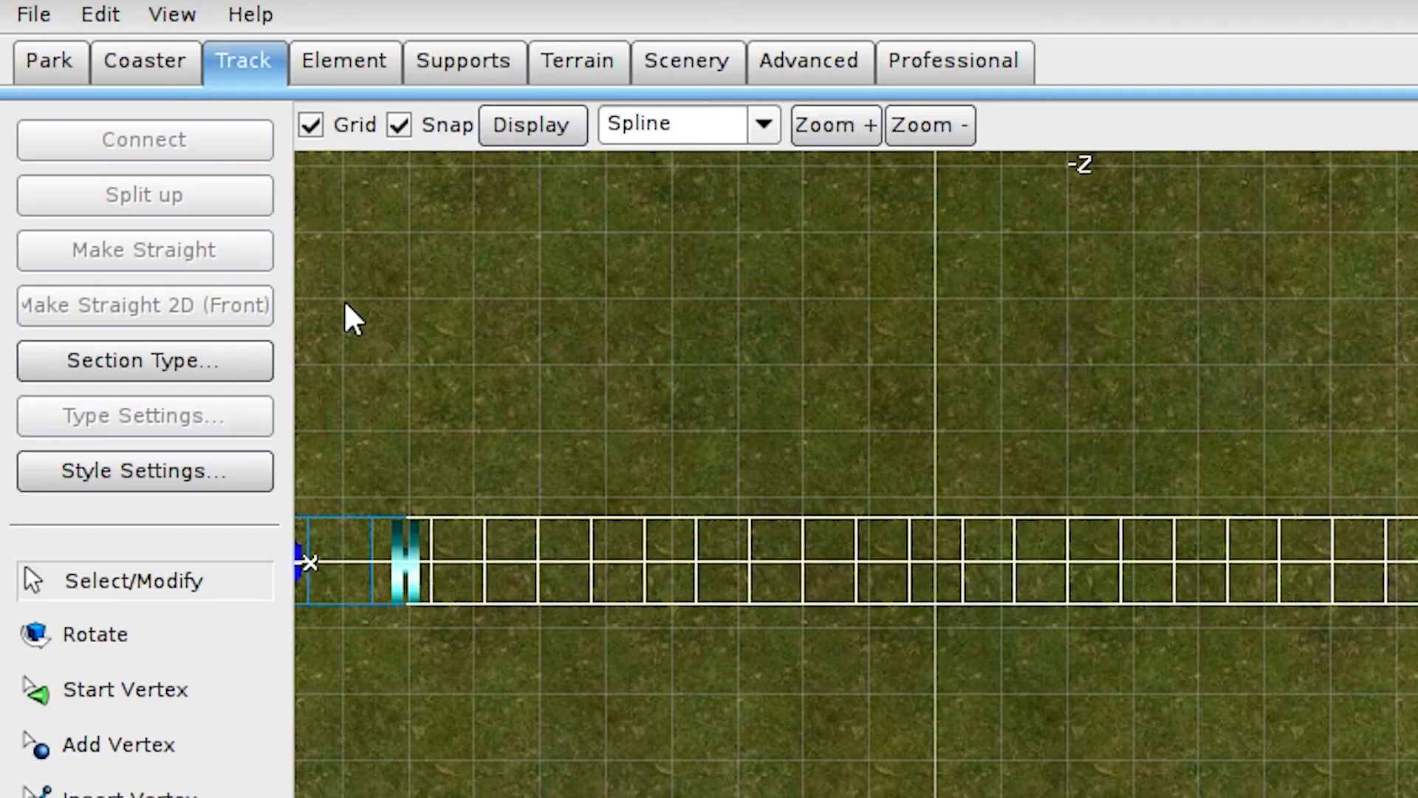
pyautogui.click(247, 362)
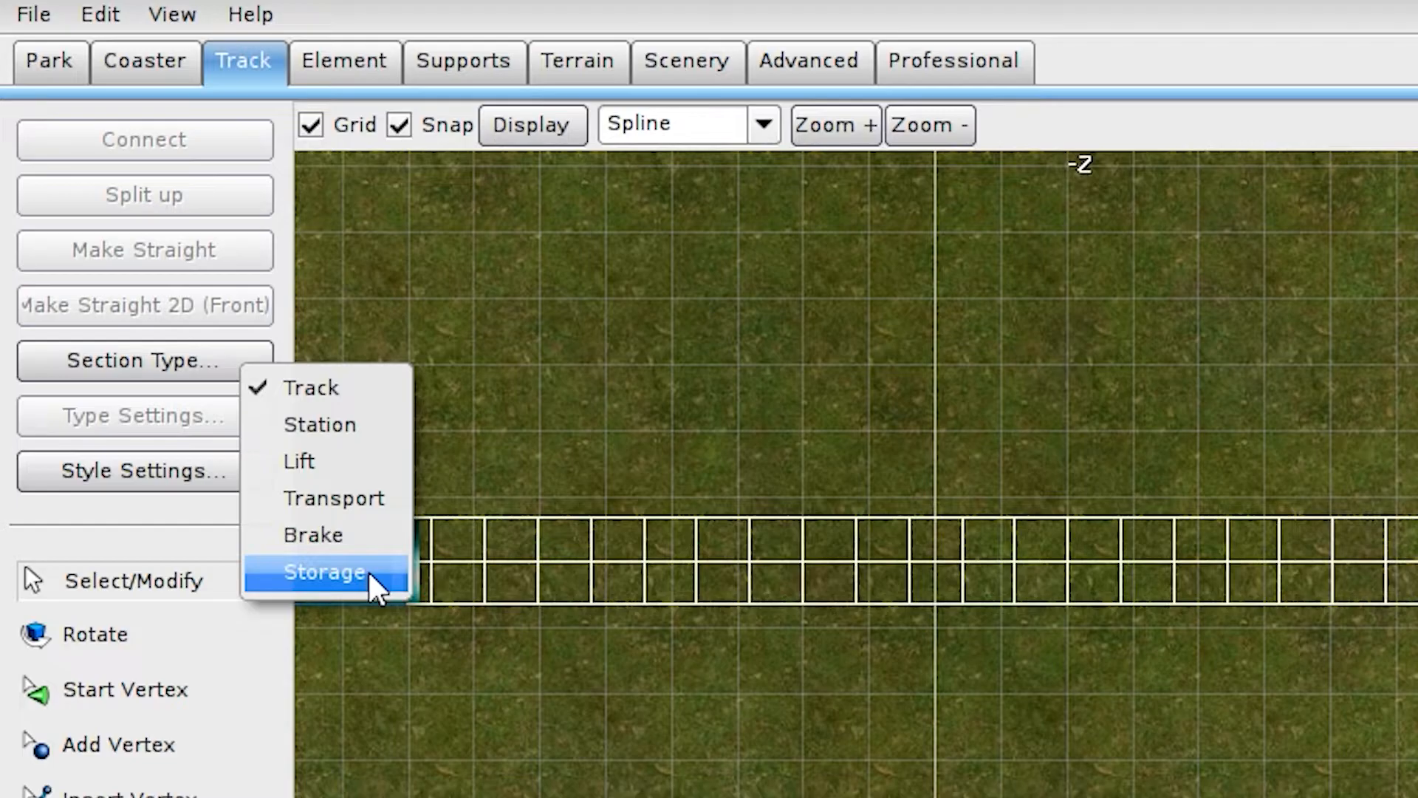
pyautogui.click(397, 426)
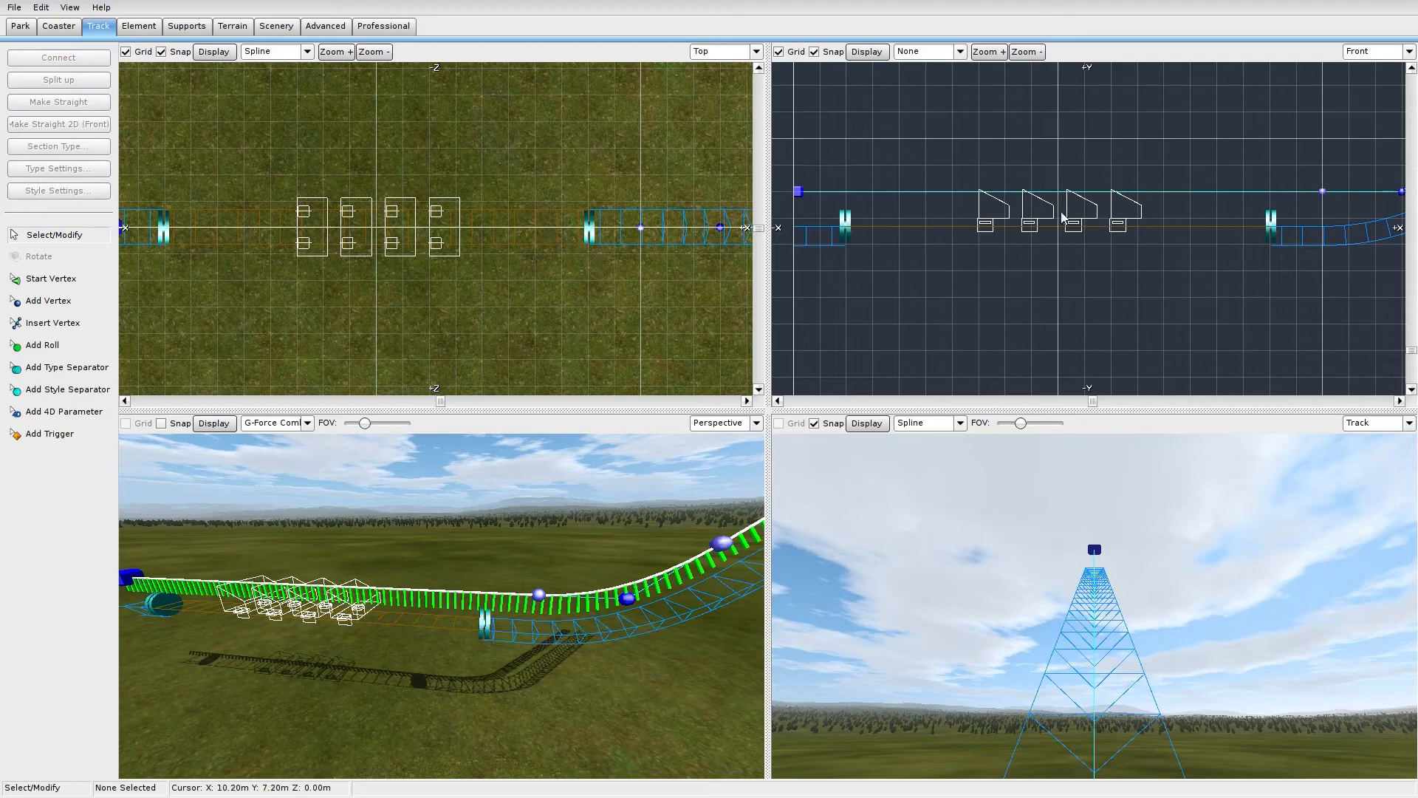
# Examine the station and both of its ends in the Front view with the grid hidden, and show the grid again
pyautogui.moveTo(1023, 281); pyautogui.dragTo(1079, 295, button='right')
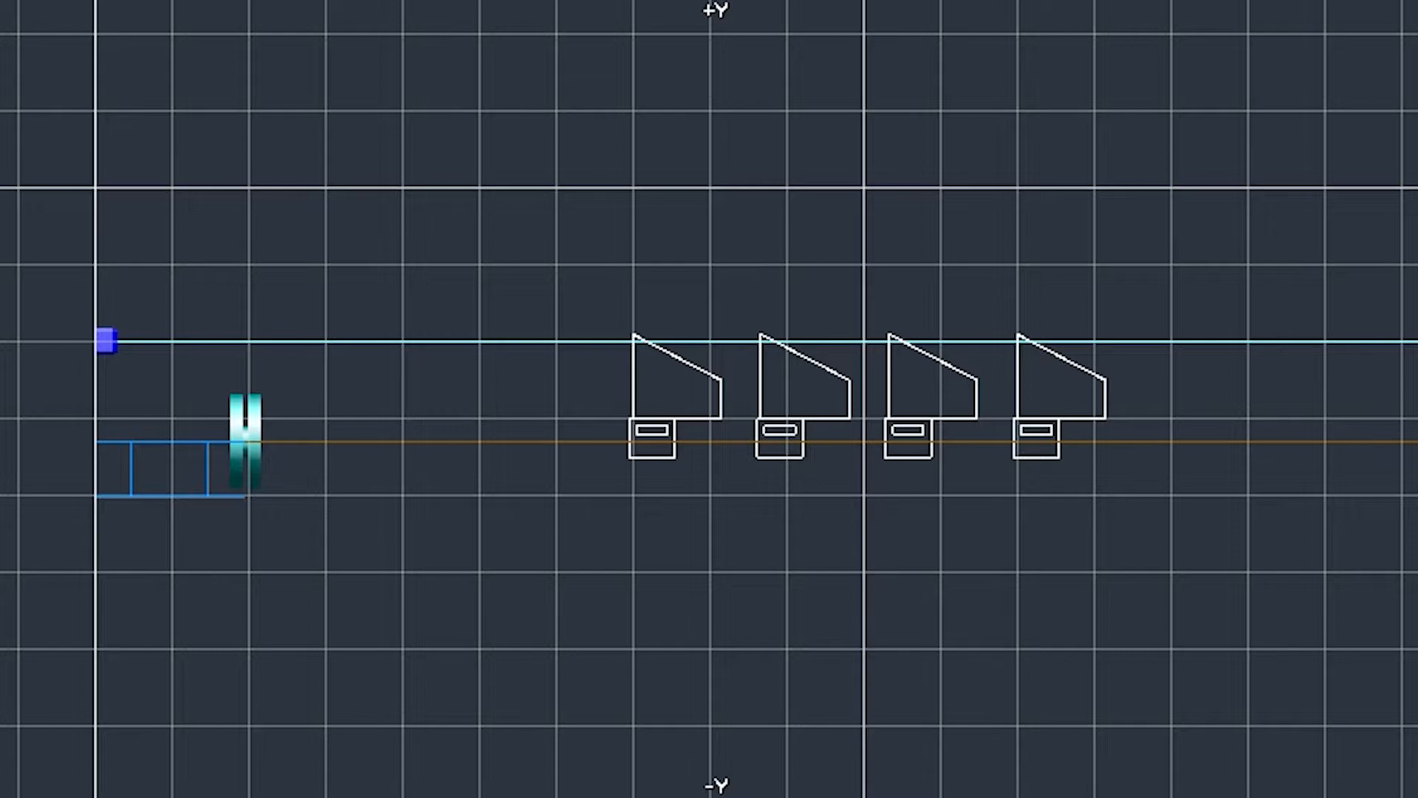
pyautogui.press('g')
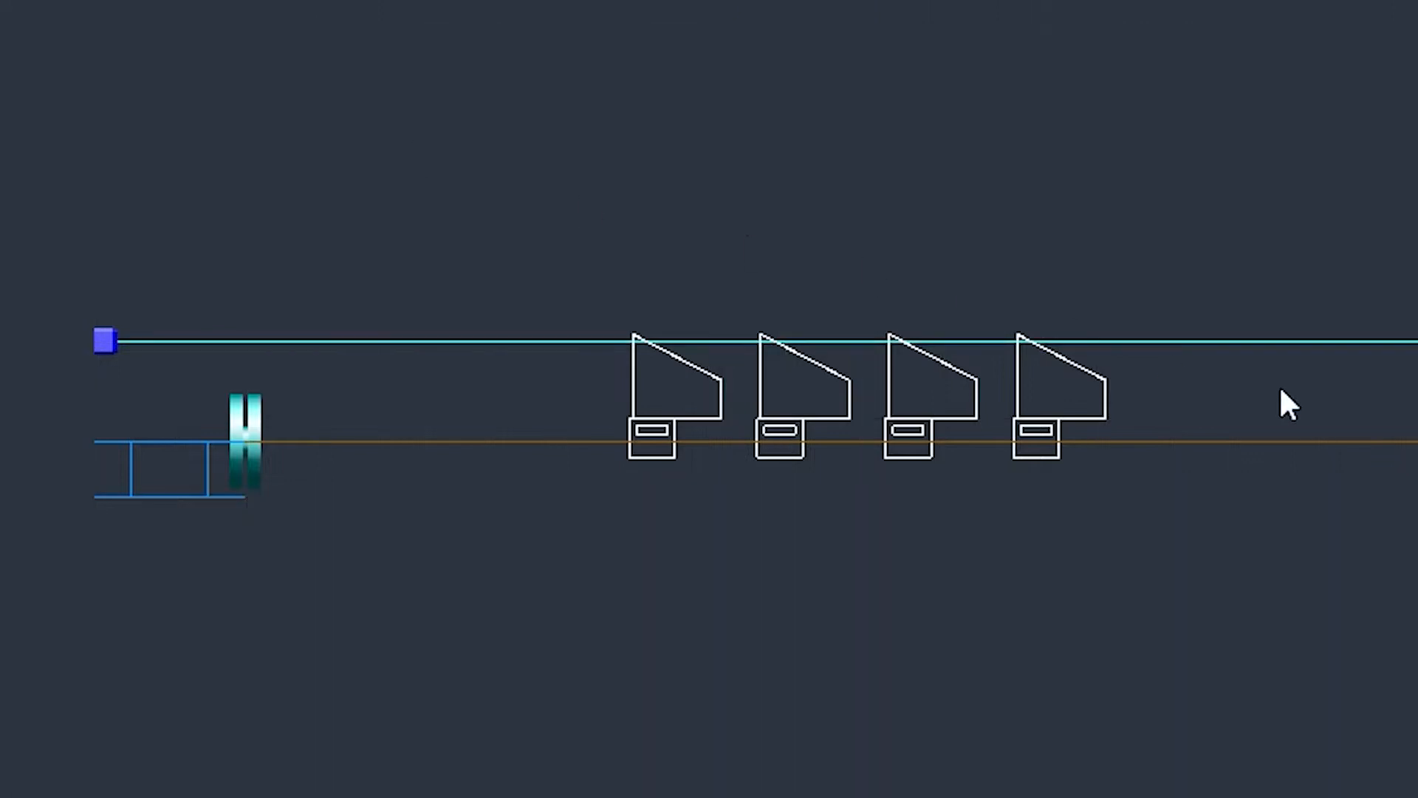
pyautogui.moveTo(1282, 396); pyautogui.dragTo(663, 374, button='right')
pyautogui.scroll(3, 842, 327)
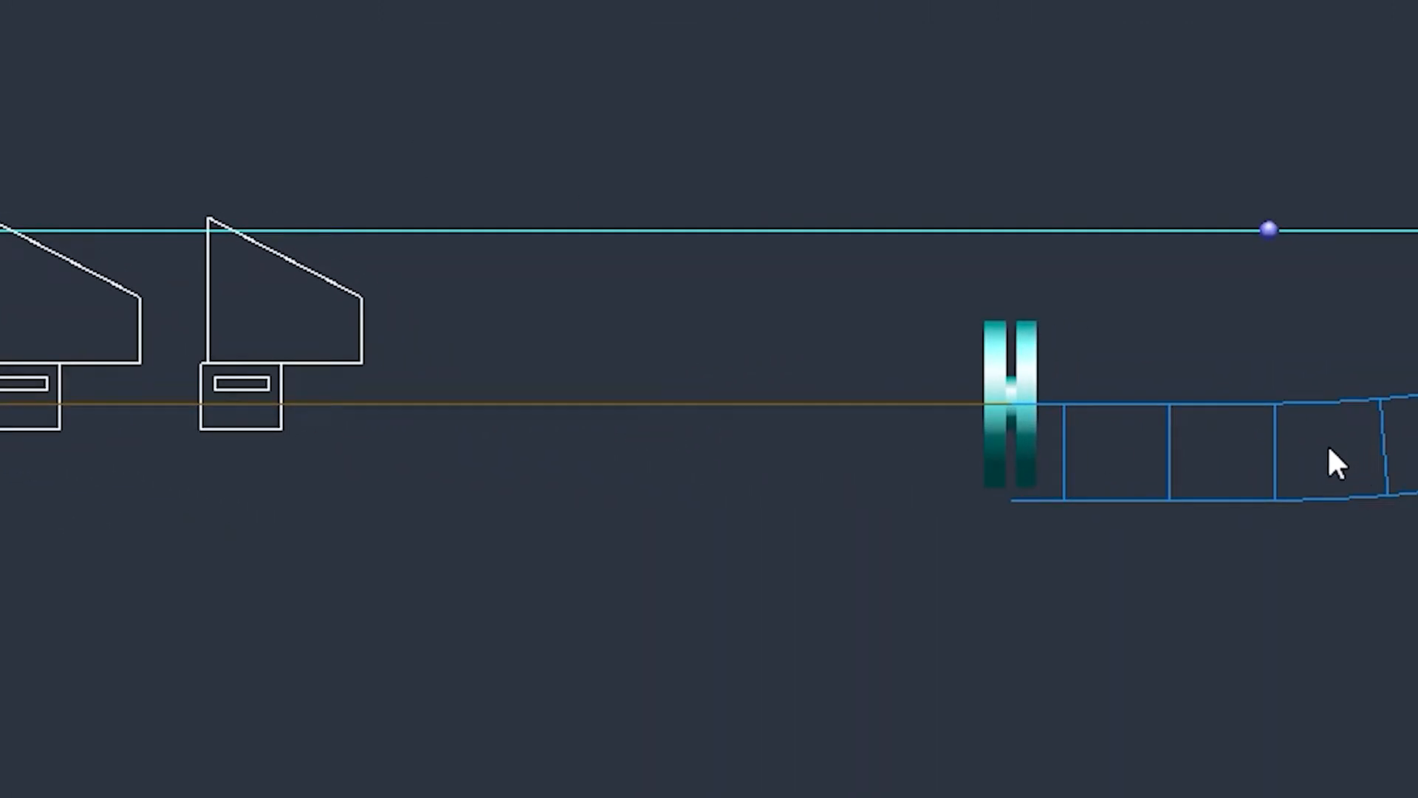
pyautogui.scroll(-5, 1328, 448)
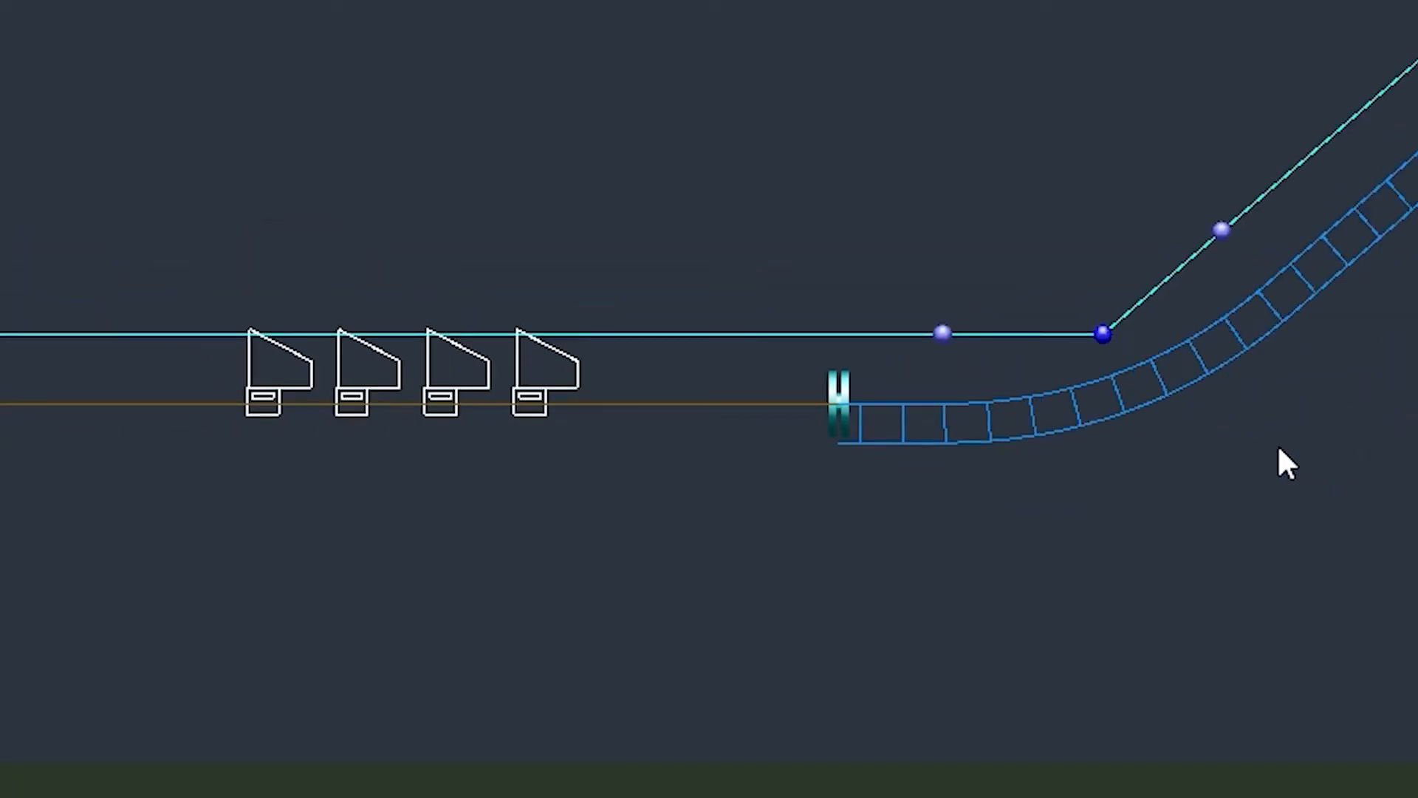
pyautogui.scroll(-1, 1279, 450)
pyautogui.moveTo(251, 554); pyautogui.dragTo(778, 640, button='right')
pyautogui.click(27, 4)
# Shorten the station to about 10 m, with the track start at about X 8 m and separators near X 10 m and X 20 m
pyautogui.moveTo(1004, 414); pyautogui.dragTo(823, 303, button='right')
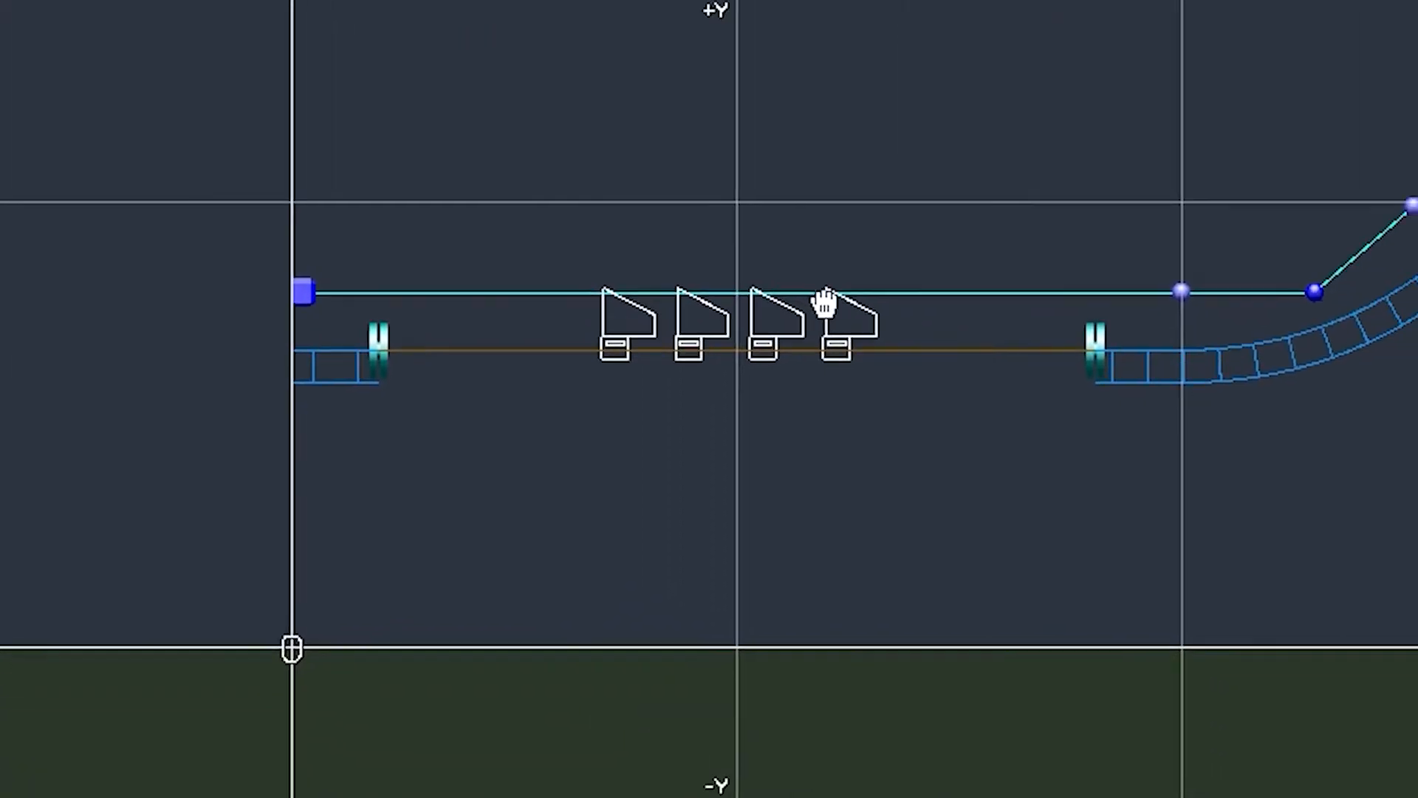
pyautogui.scroll(2, 1262, 353)
pyautogui.moveTo(255, 338); pyautogui.dragTo(664, 355)
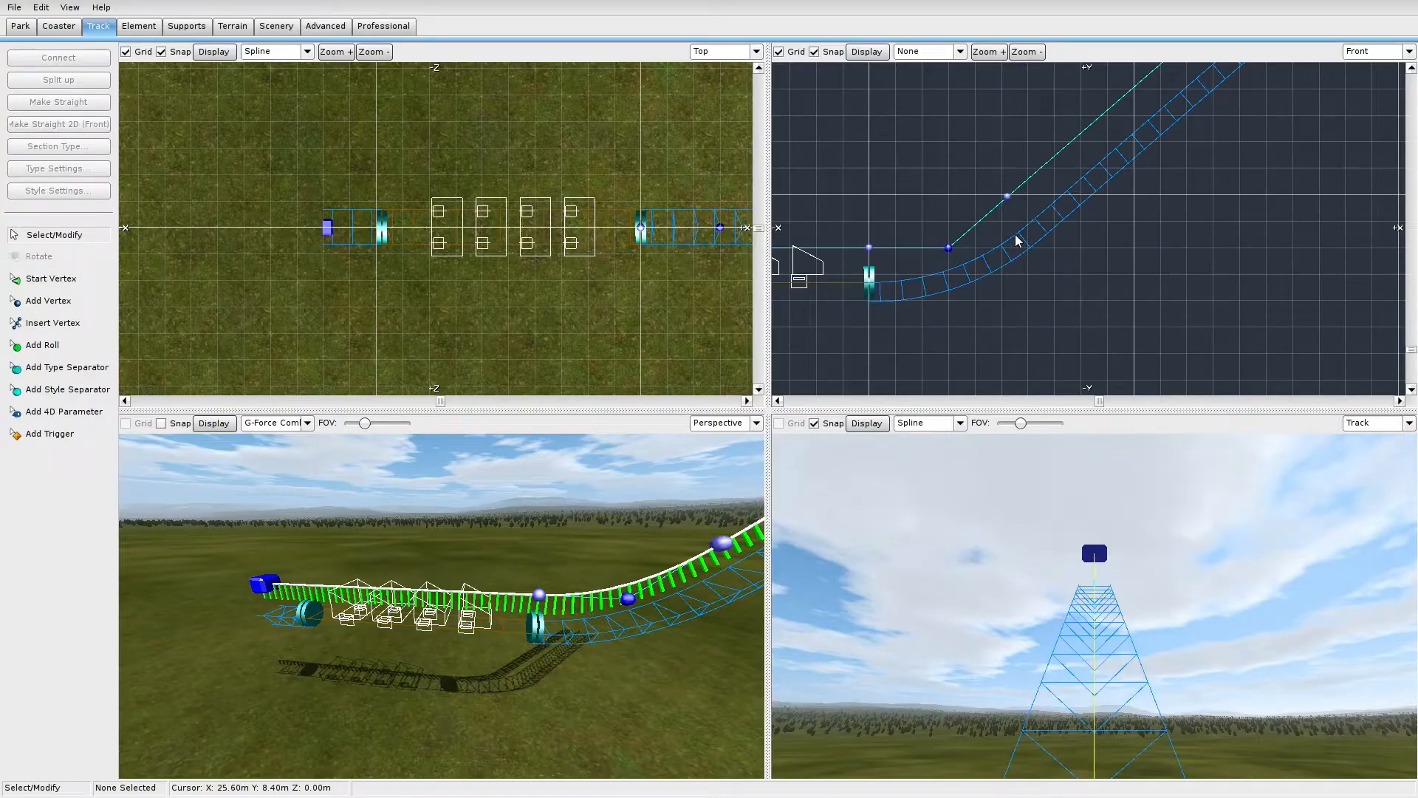
# Change the track section that climbs after the station to the Lift section type
pyautogui.click(1017, 240)
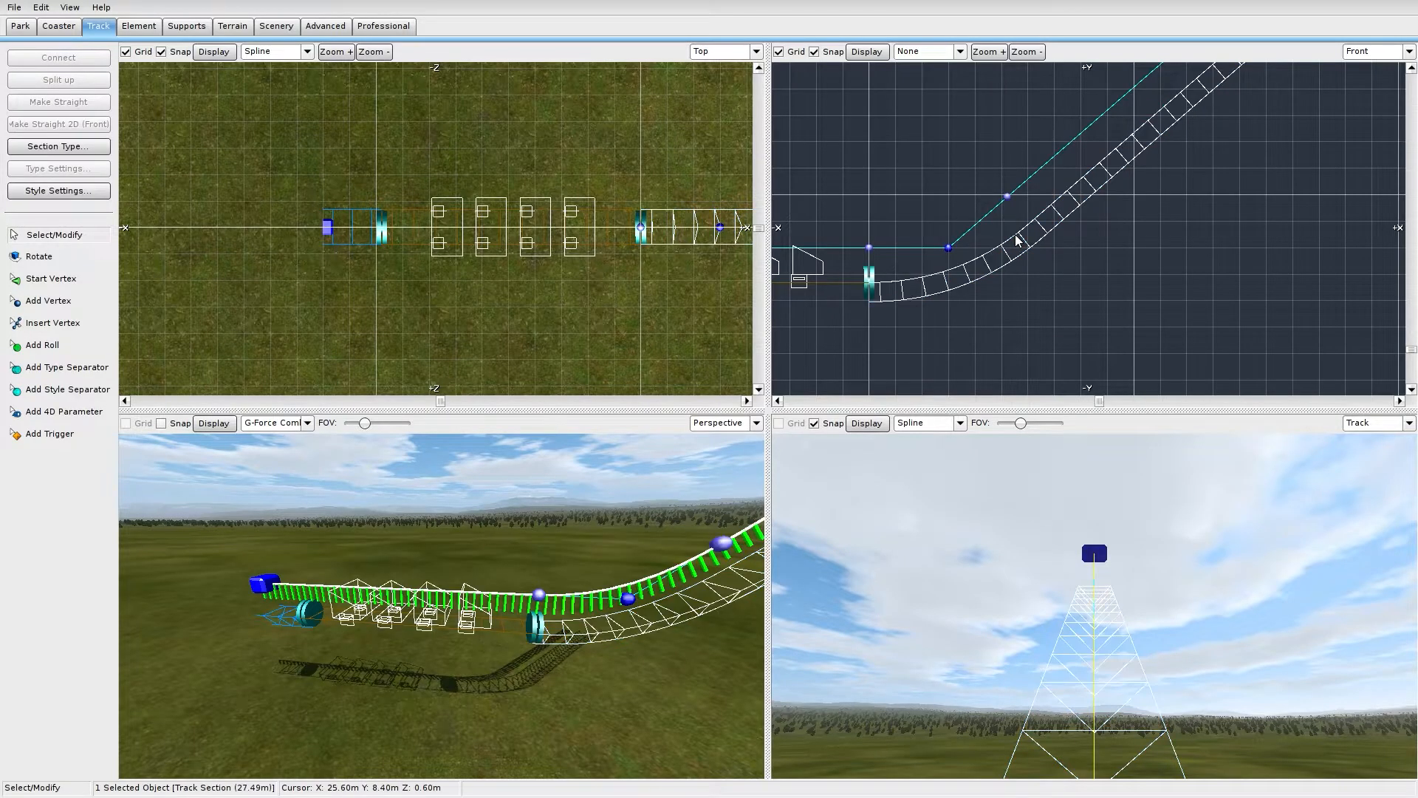
pyautogui.scroll(-4, 1006, 292)
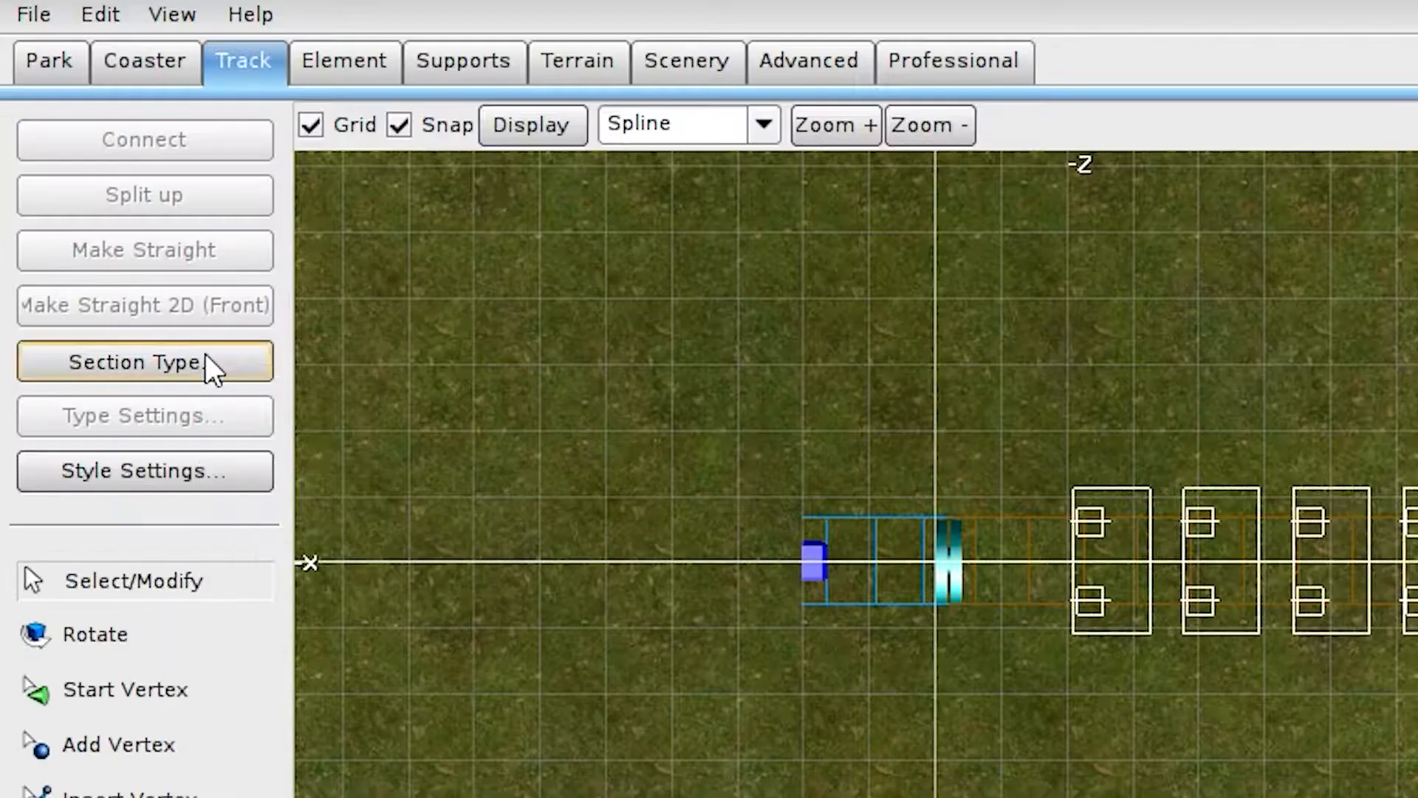
pyautogui.click(83, 149)
pyautogui.click(105, 189)
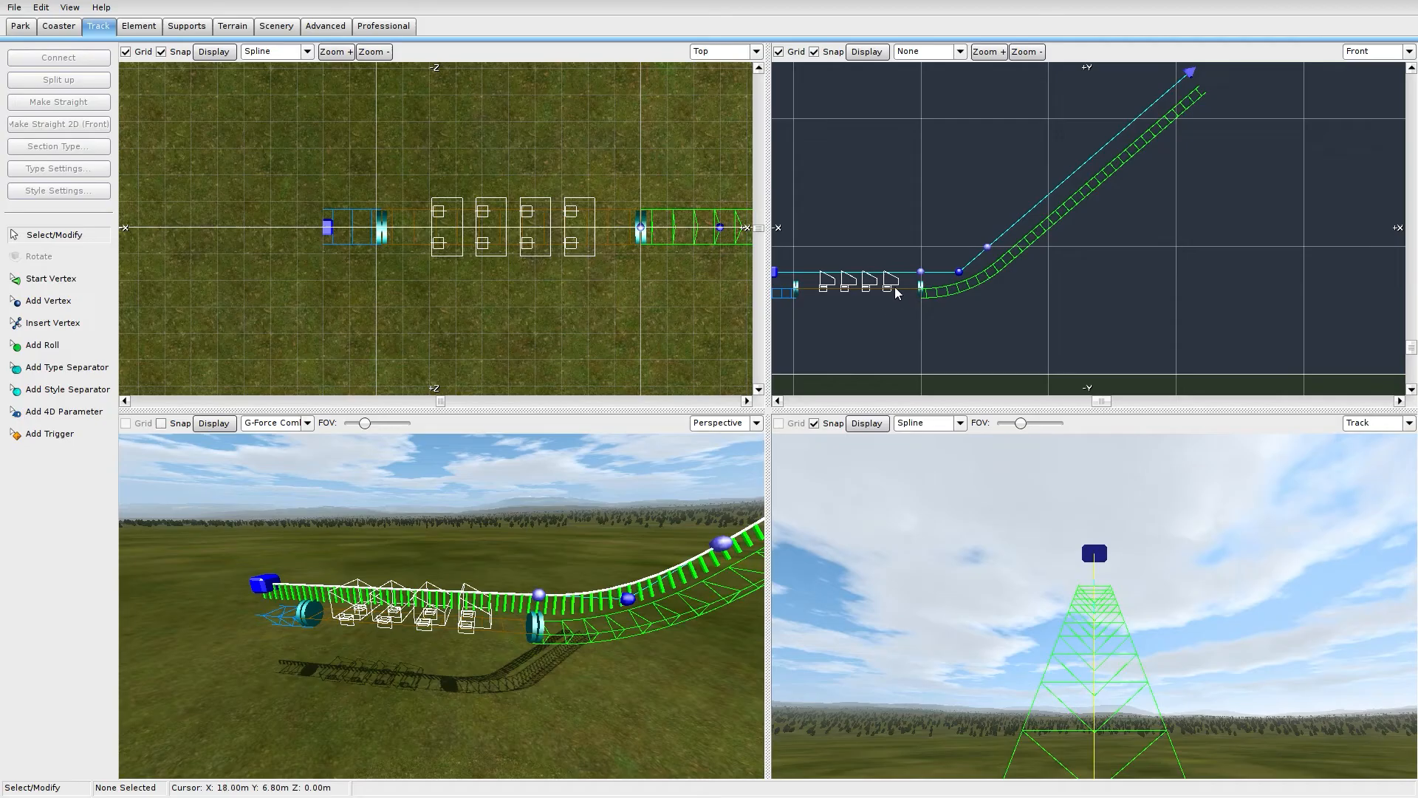
# Set the lift section's speed to 10 km/h
pyautogui.click(1018, 249)
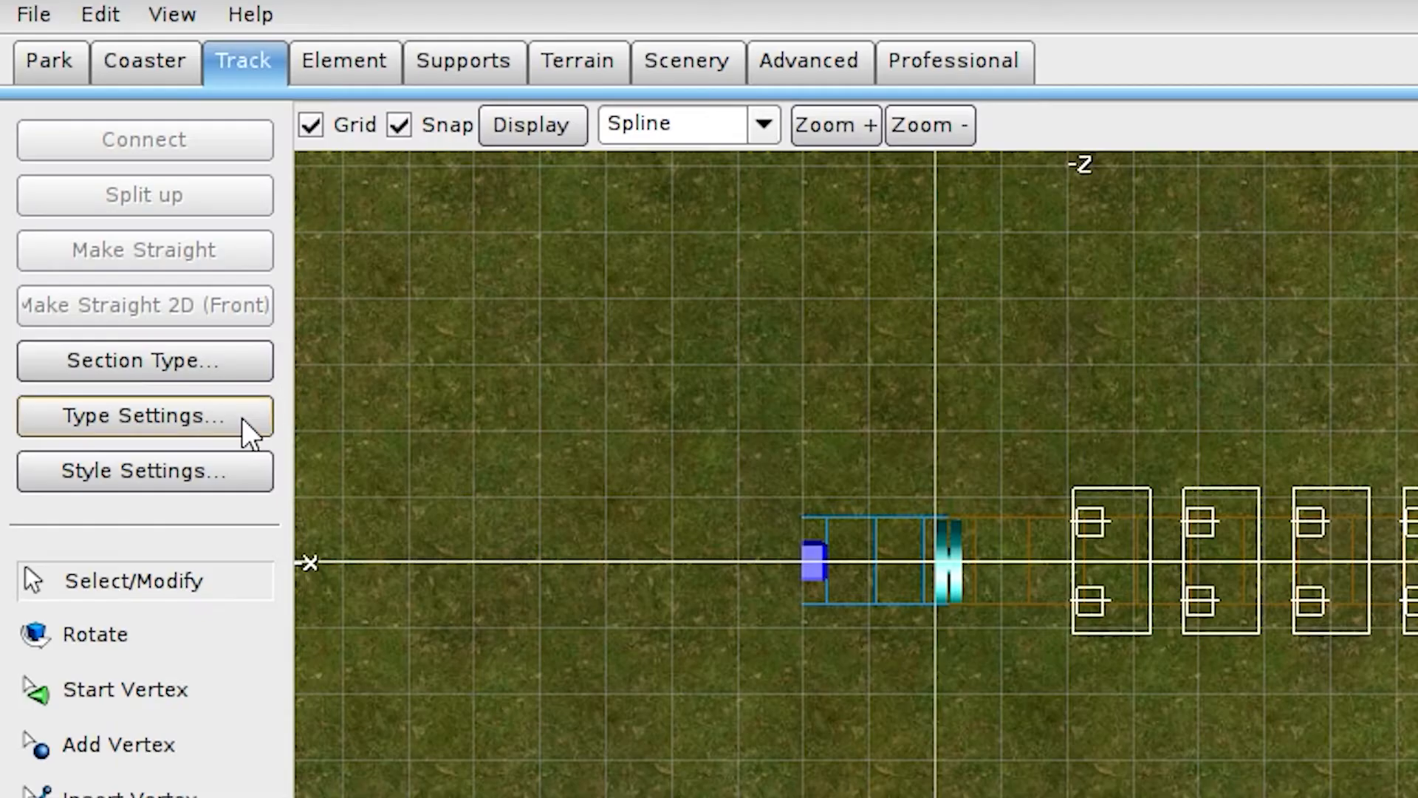
pyautogui.click(96, 170)
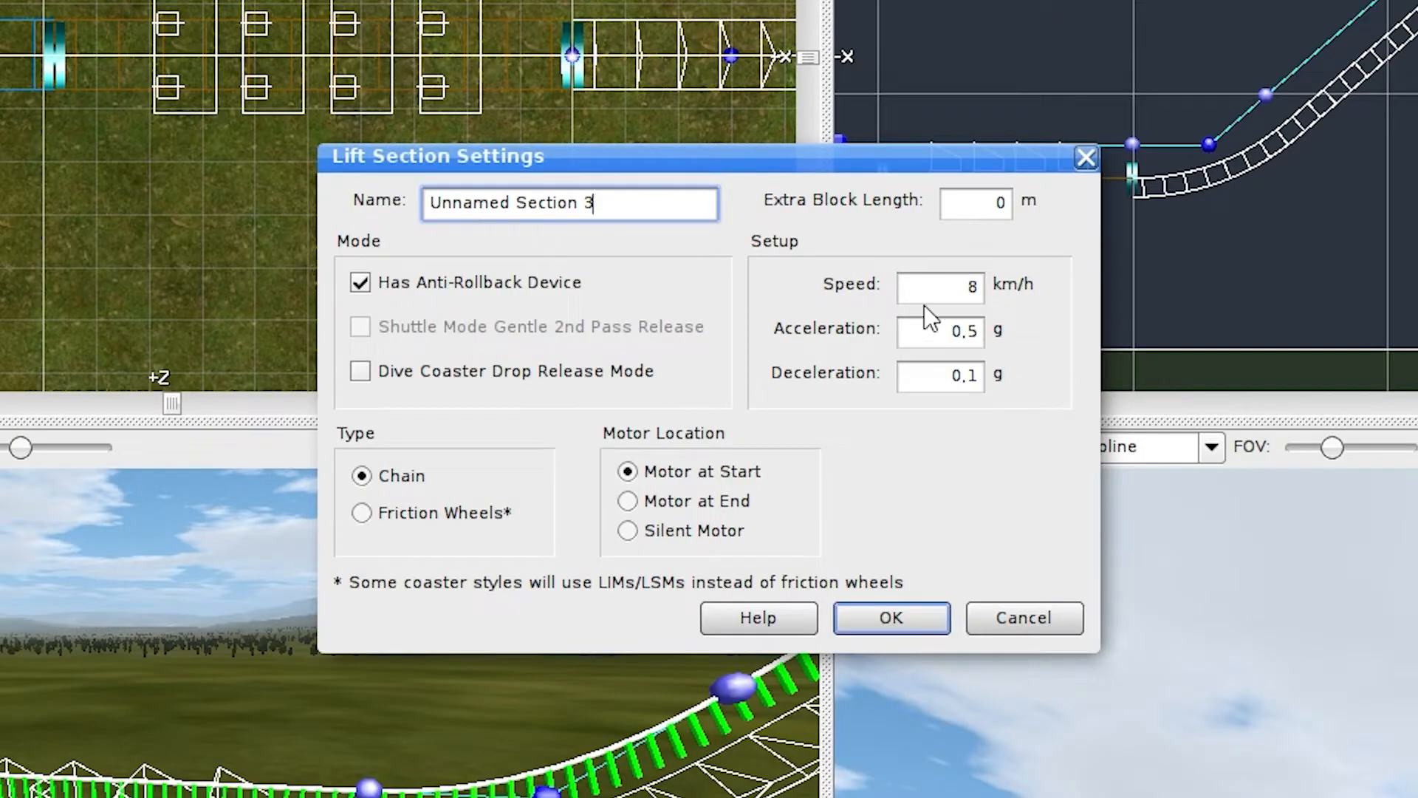
pyautogui.click(938, 288)
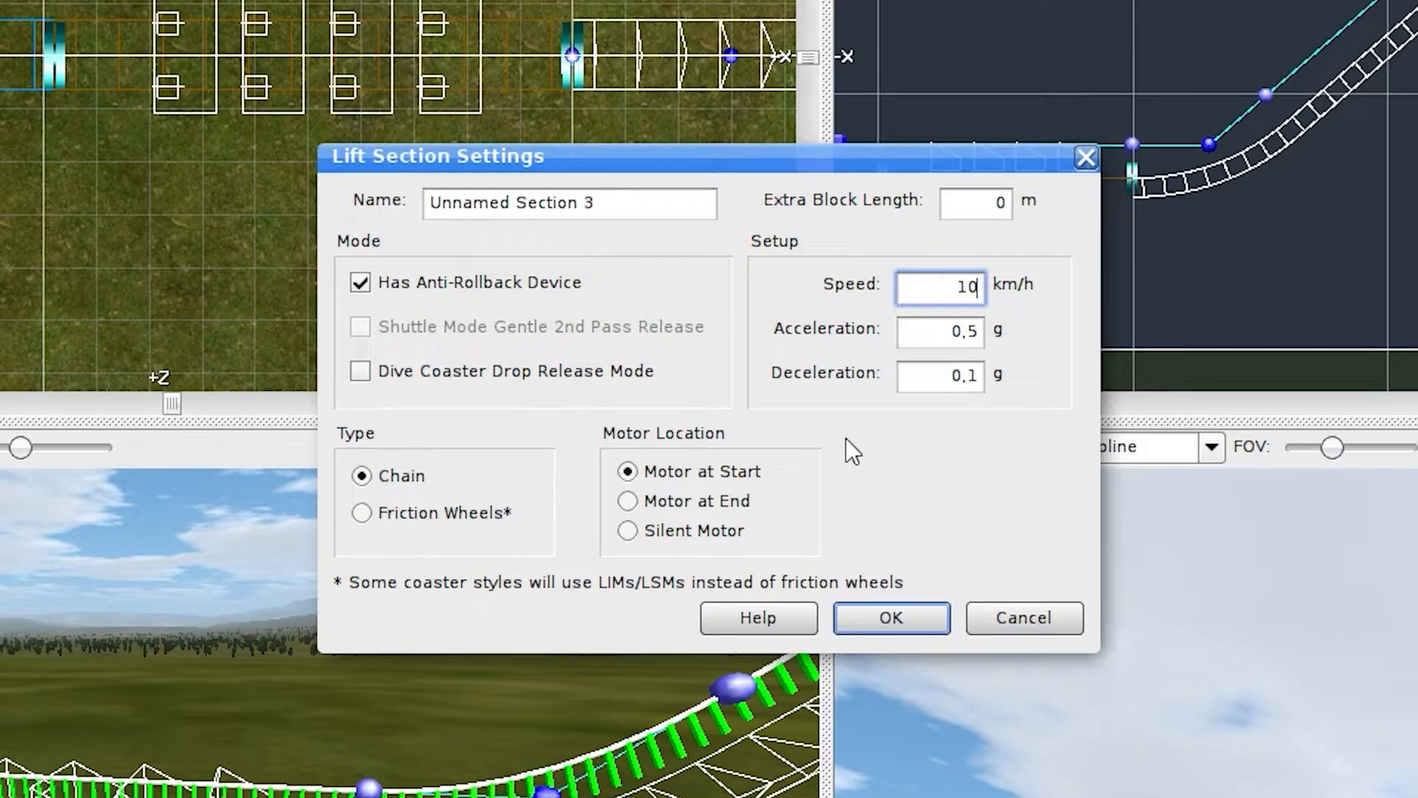
pyautogui.click(891, 618)
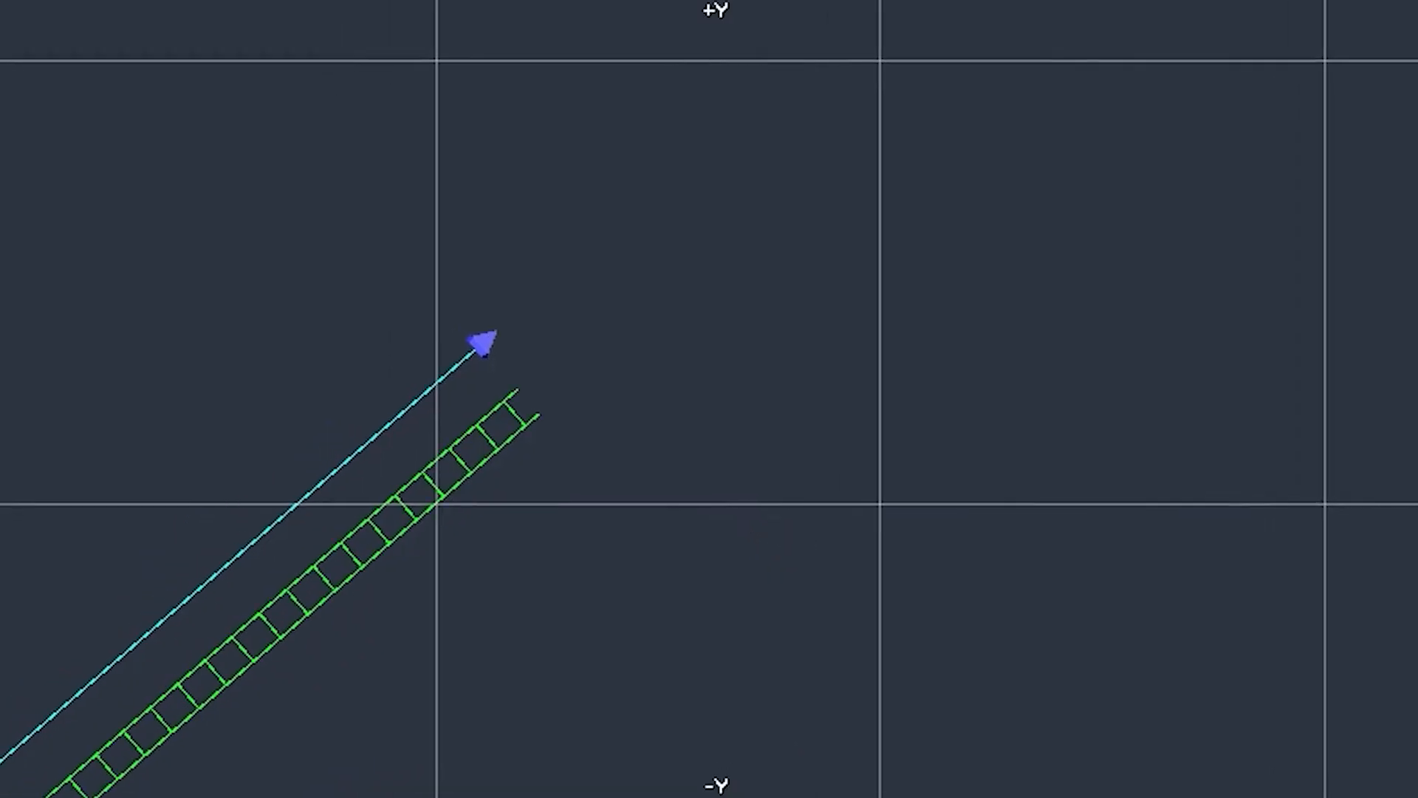
# Add three vertices for the lift crest at about X 43.8 m and X 48.6 m, both 26 m high, and X 51.8 m, 23.5 m high
pyautogui.moveTo(380, 661); pyautogui.dragTo(1223, 163, button='right')
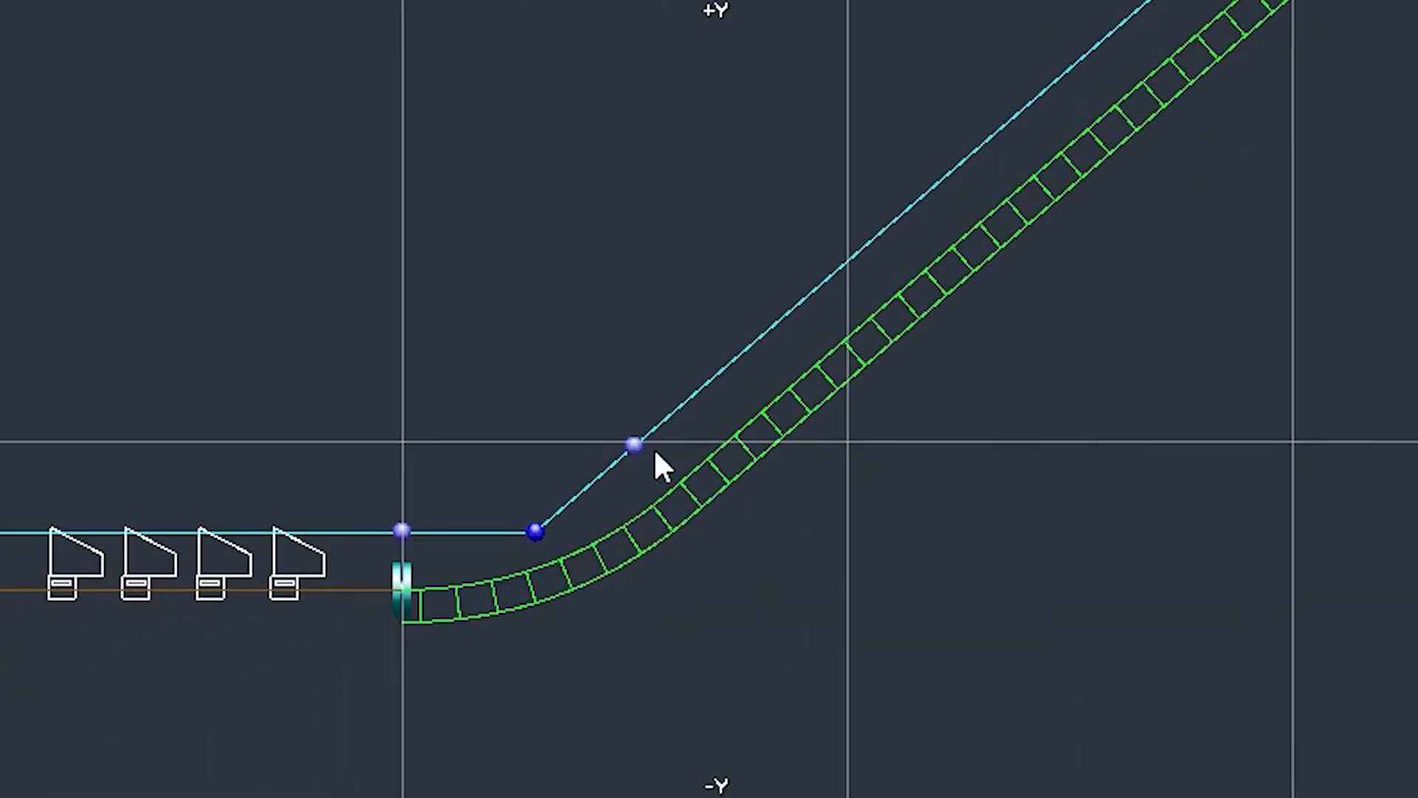
pyautogui.moveTo(1067, 173); pyautogui.dragTo(110, 795, button='right')
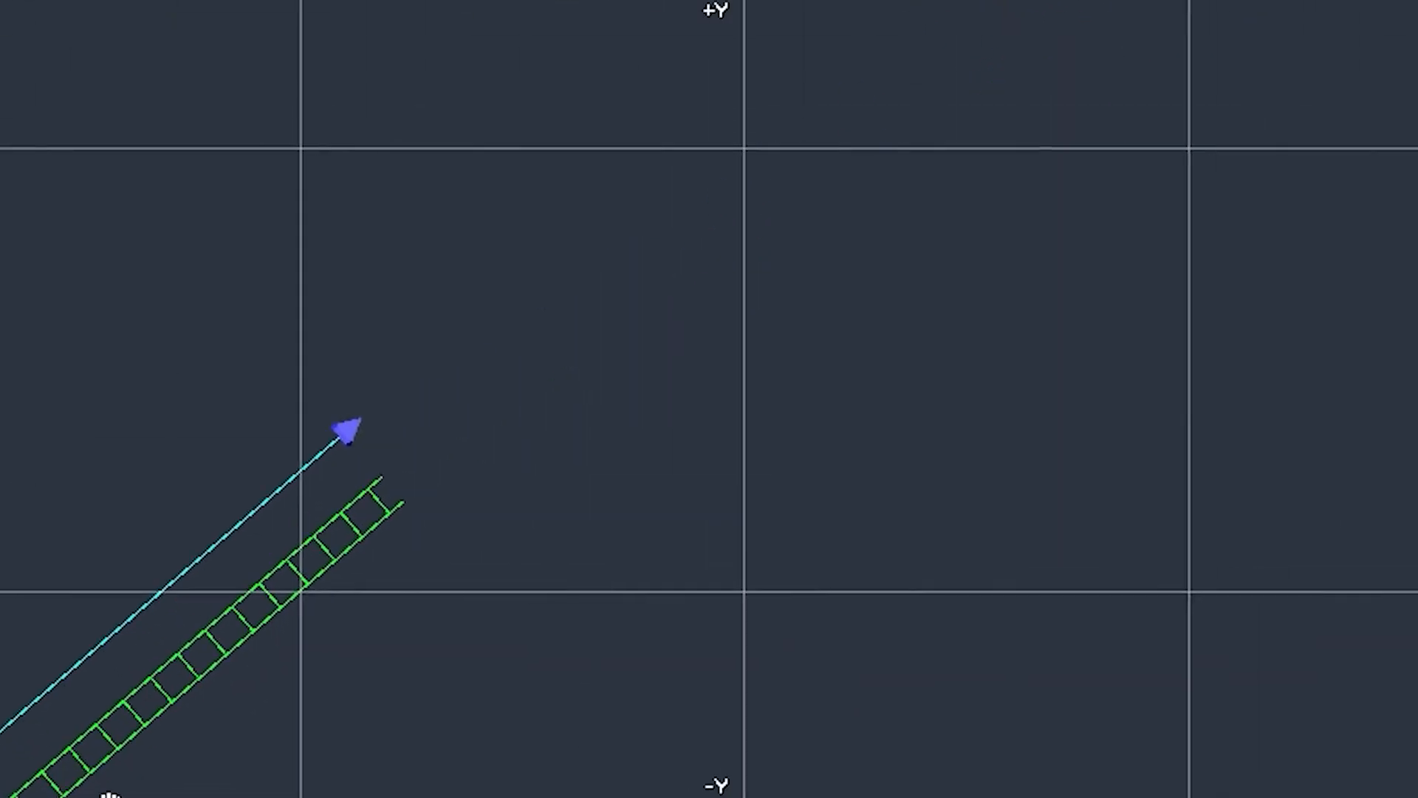
pyautogui.click(463, 326)
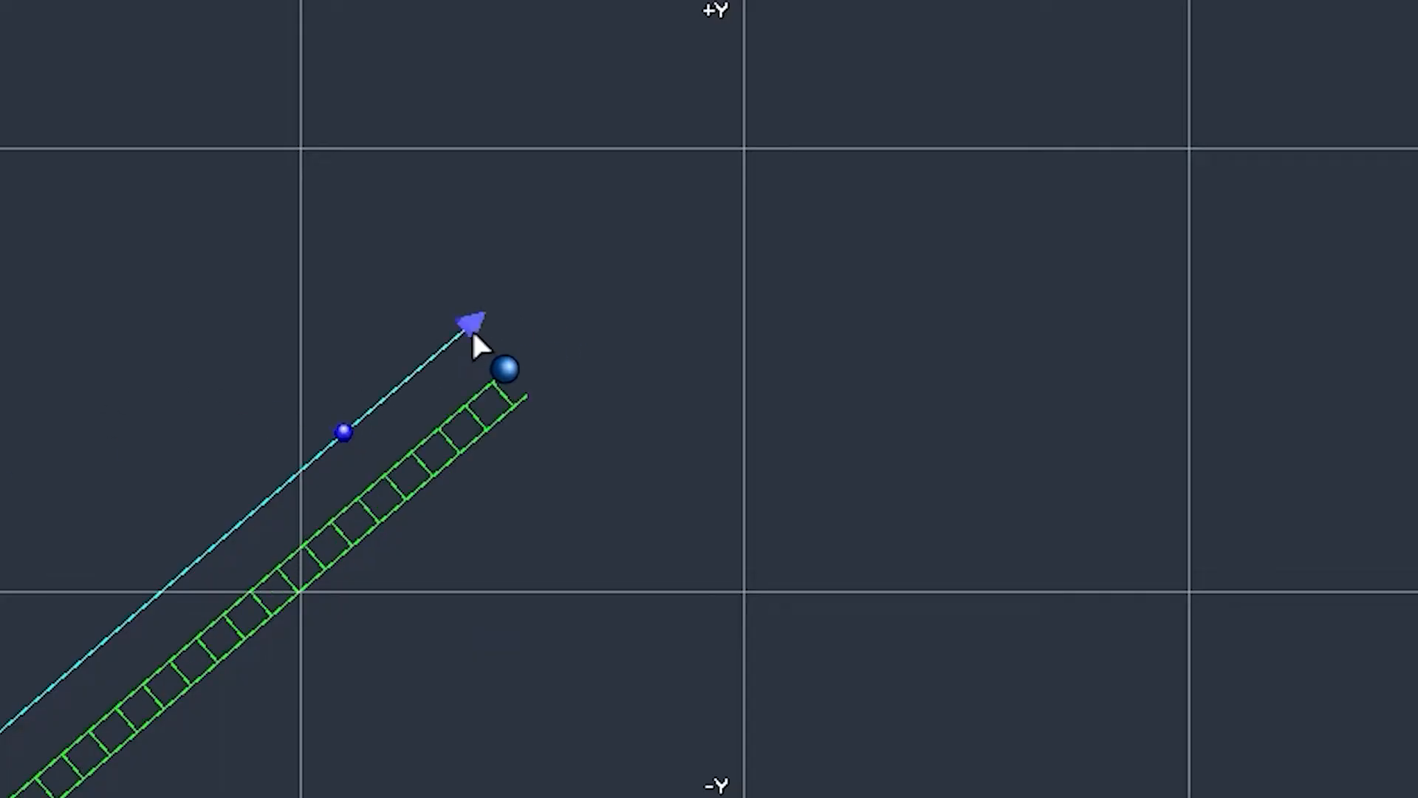
pyautogui.click(689, 329)
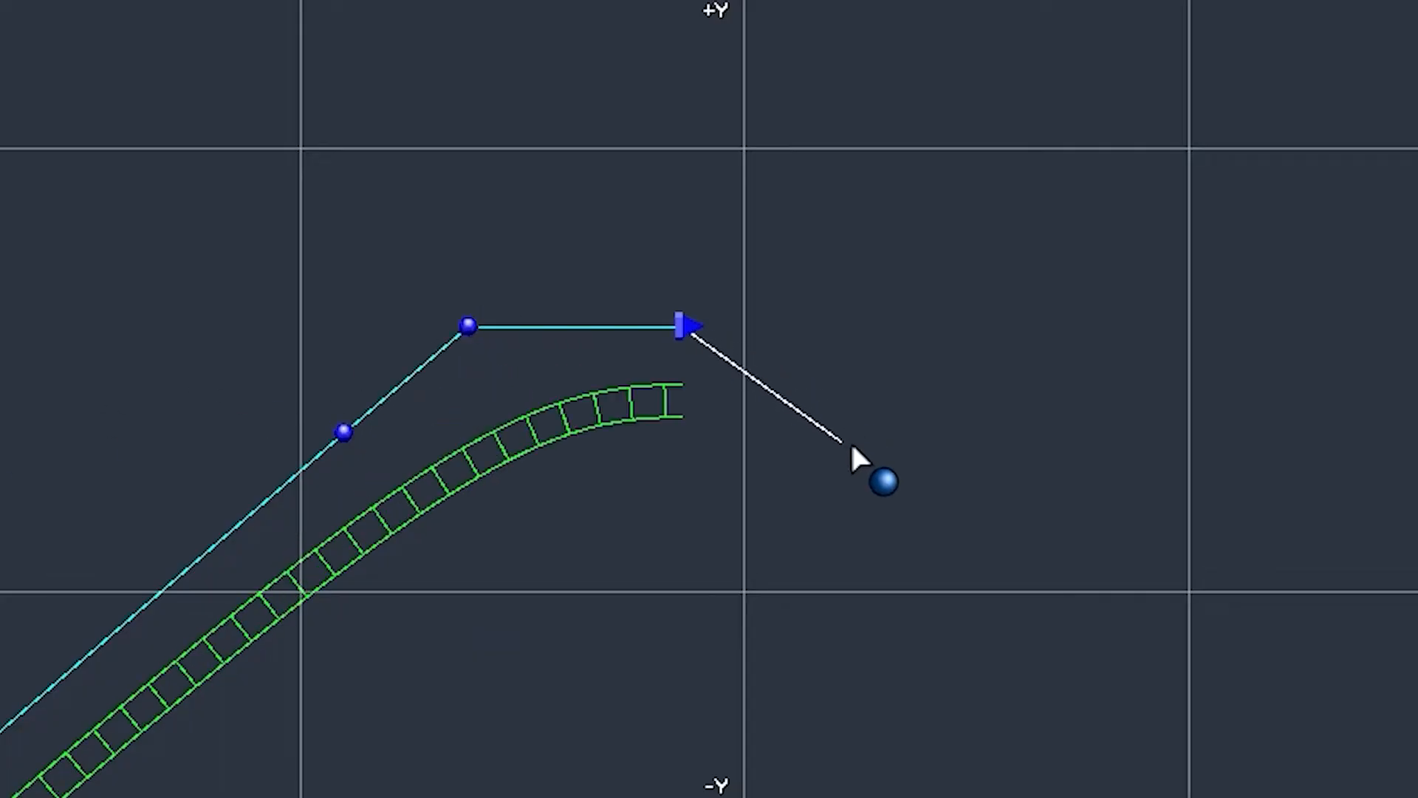
pyautogui.doubleClick(826, 435)
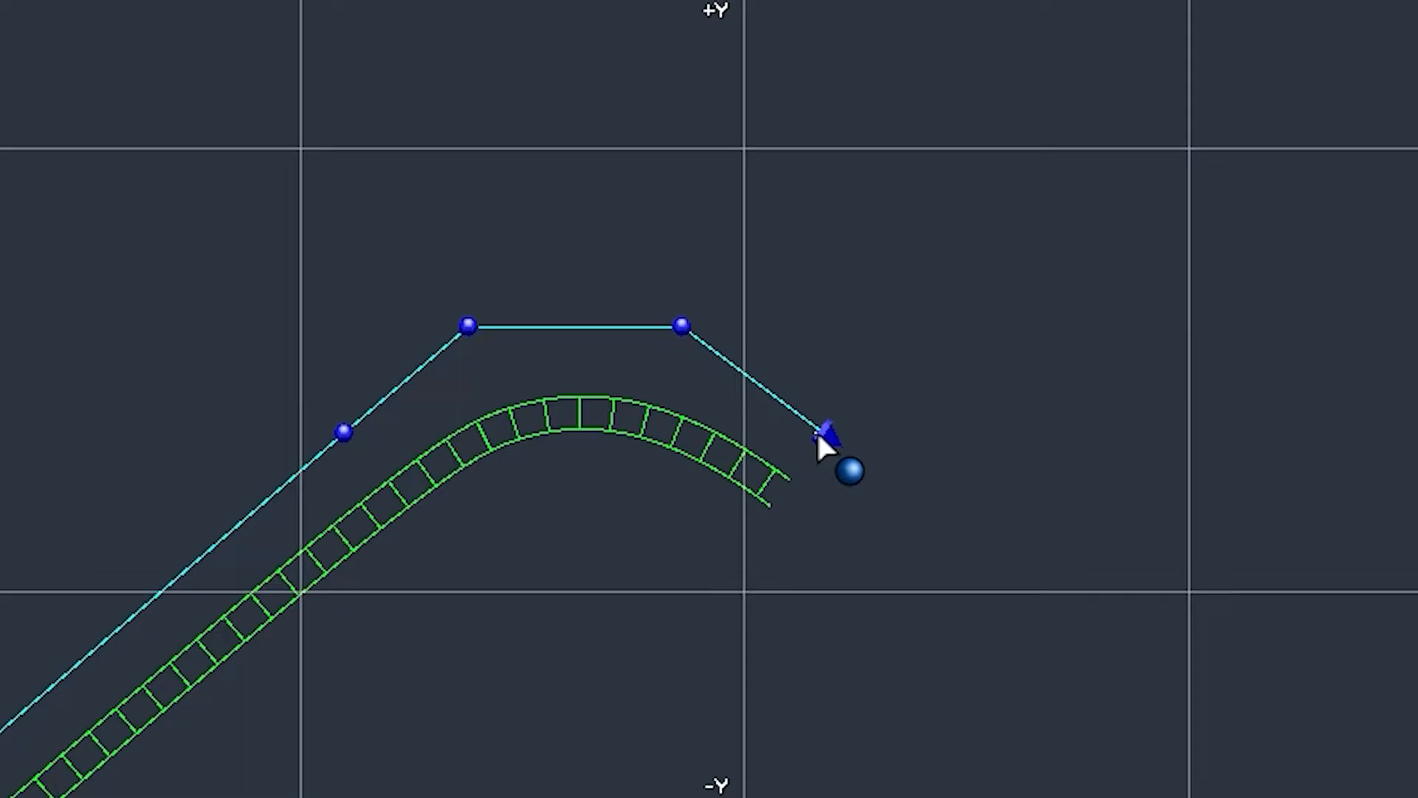
# Make the vertex at about X 41 m, Y 23.6 m strict so the lift stays straight up to the crest
pyautogui.doubleClick(356, 441)
pyautogui.click(955, 527)
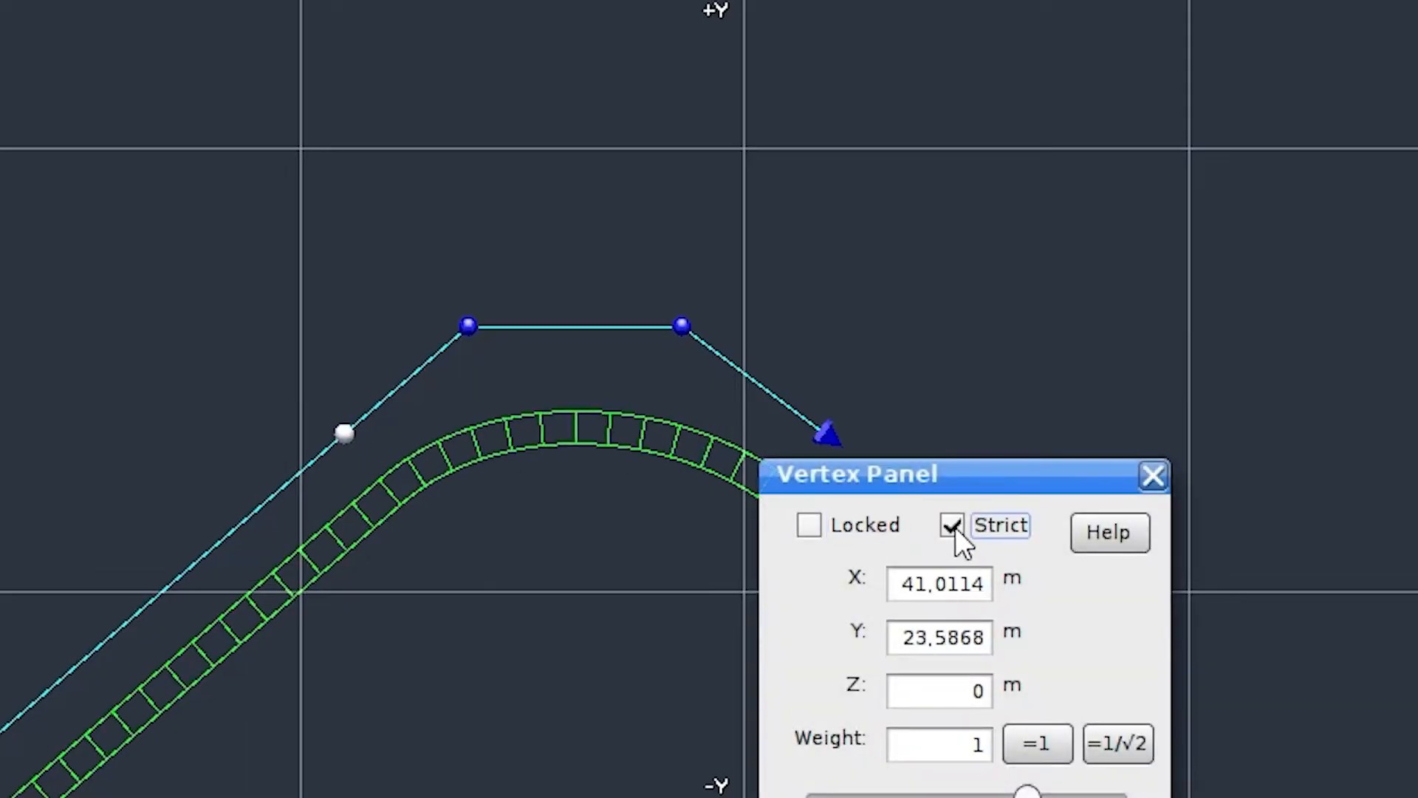
pyautogui.click(1152, 476)
pyautogui.moveTo(829, 542); pyautogui.dragTo(716, 304, button='right')
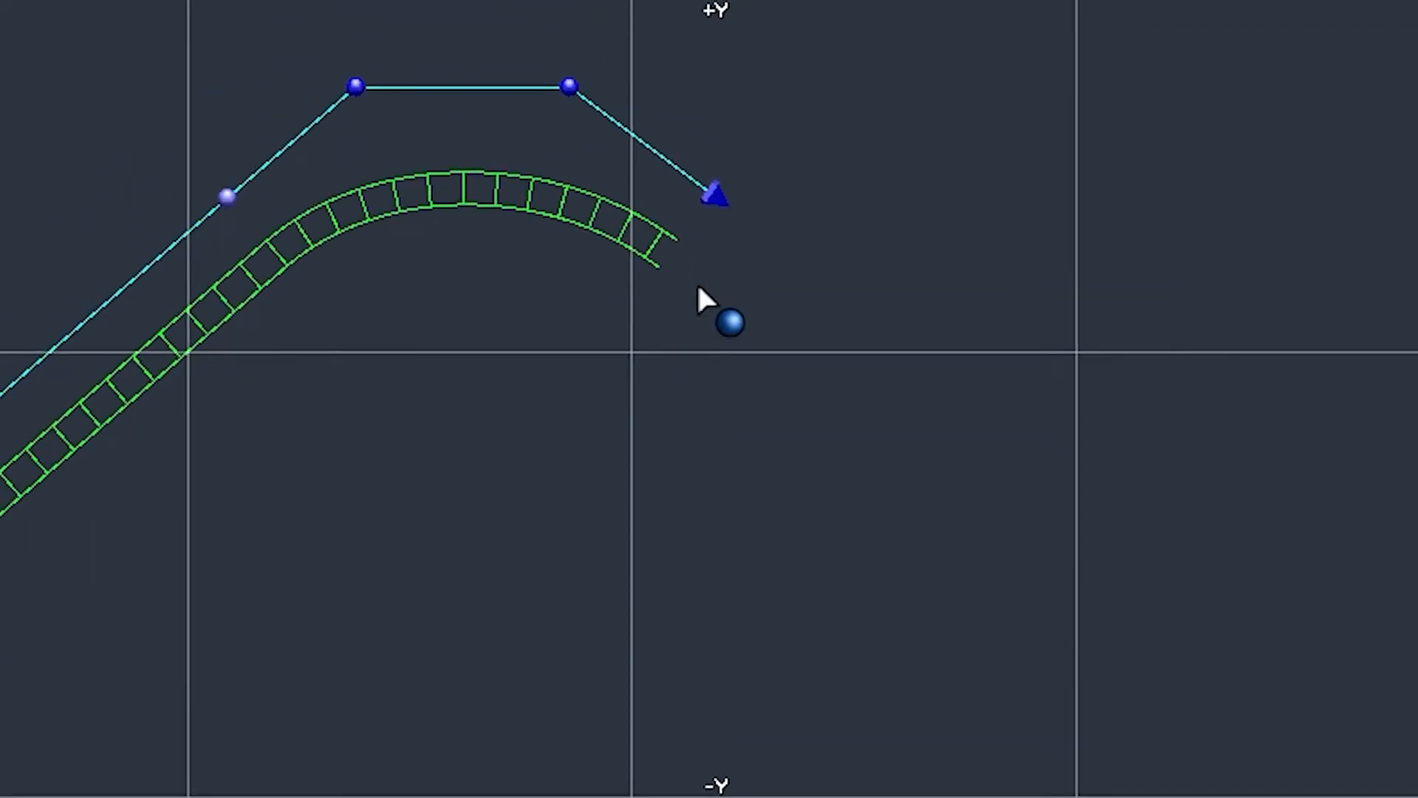
# Add two vertices that start the first drop after the crest and shift the drop's vertices outward to round the curve
pyautogui.click(819, 369)
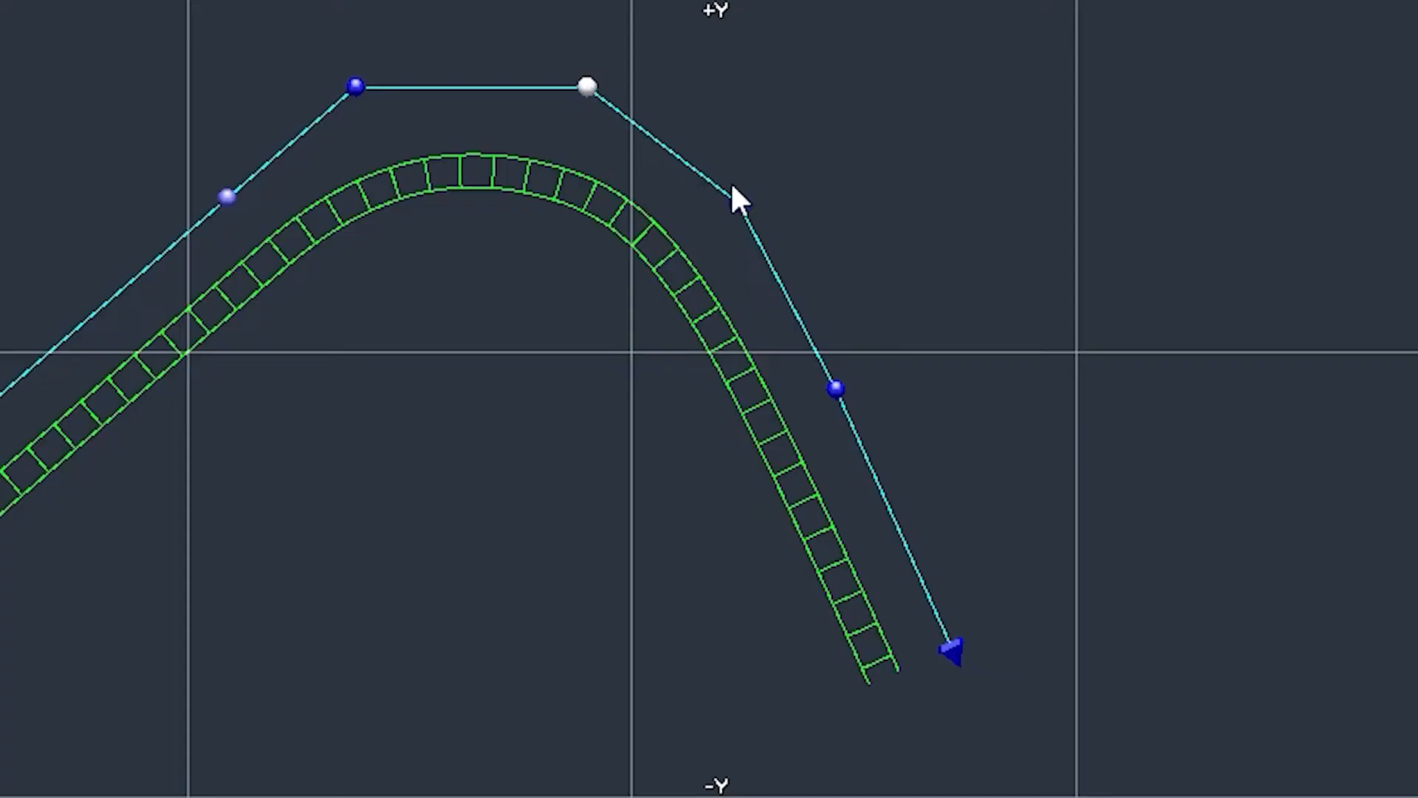
pyautogui.click(754, 200)
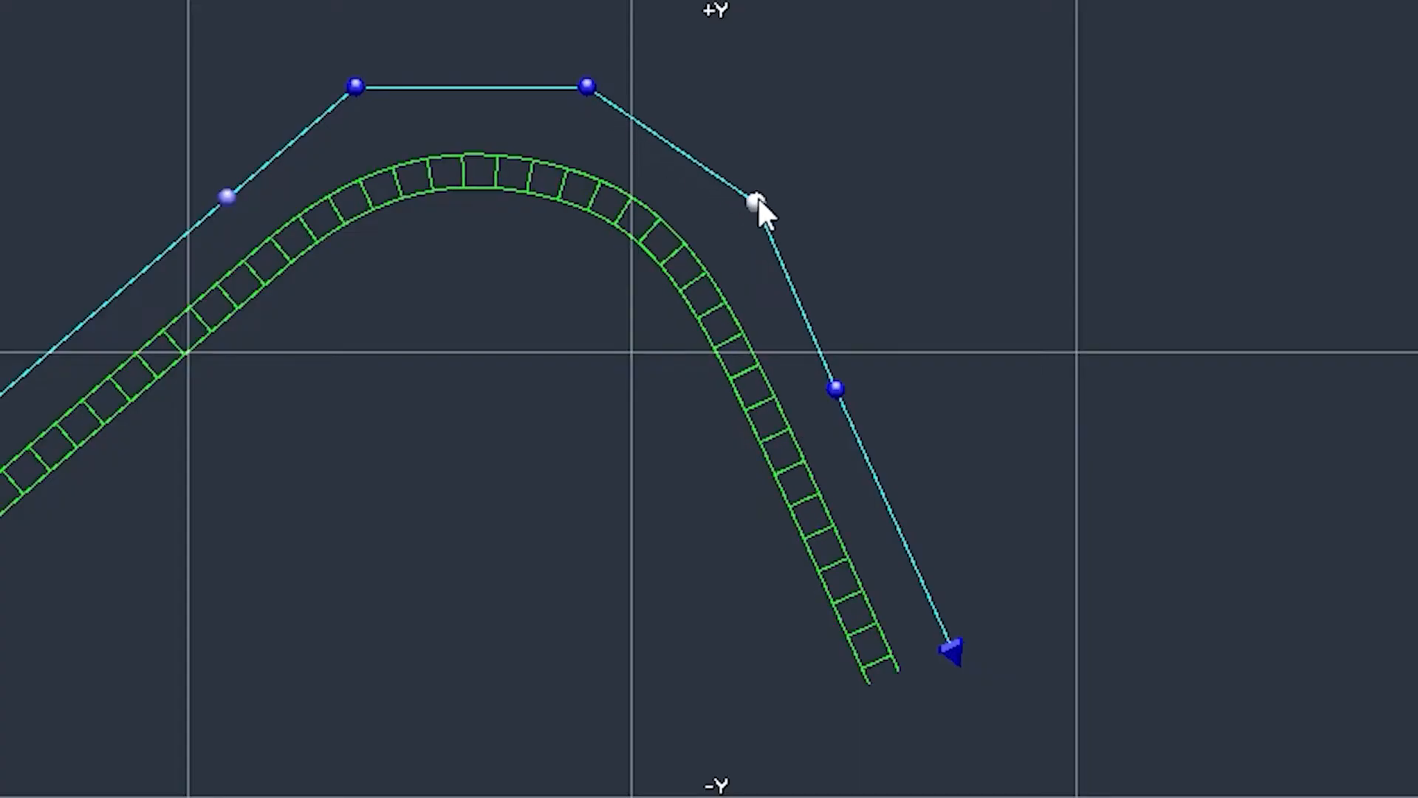
pyautogui.moveTo(835, 386); pyautogui.dragTo(861, 388)
pyautogui.moveTo(958, 653); pyautogui.dragTo(977, 644)
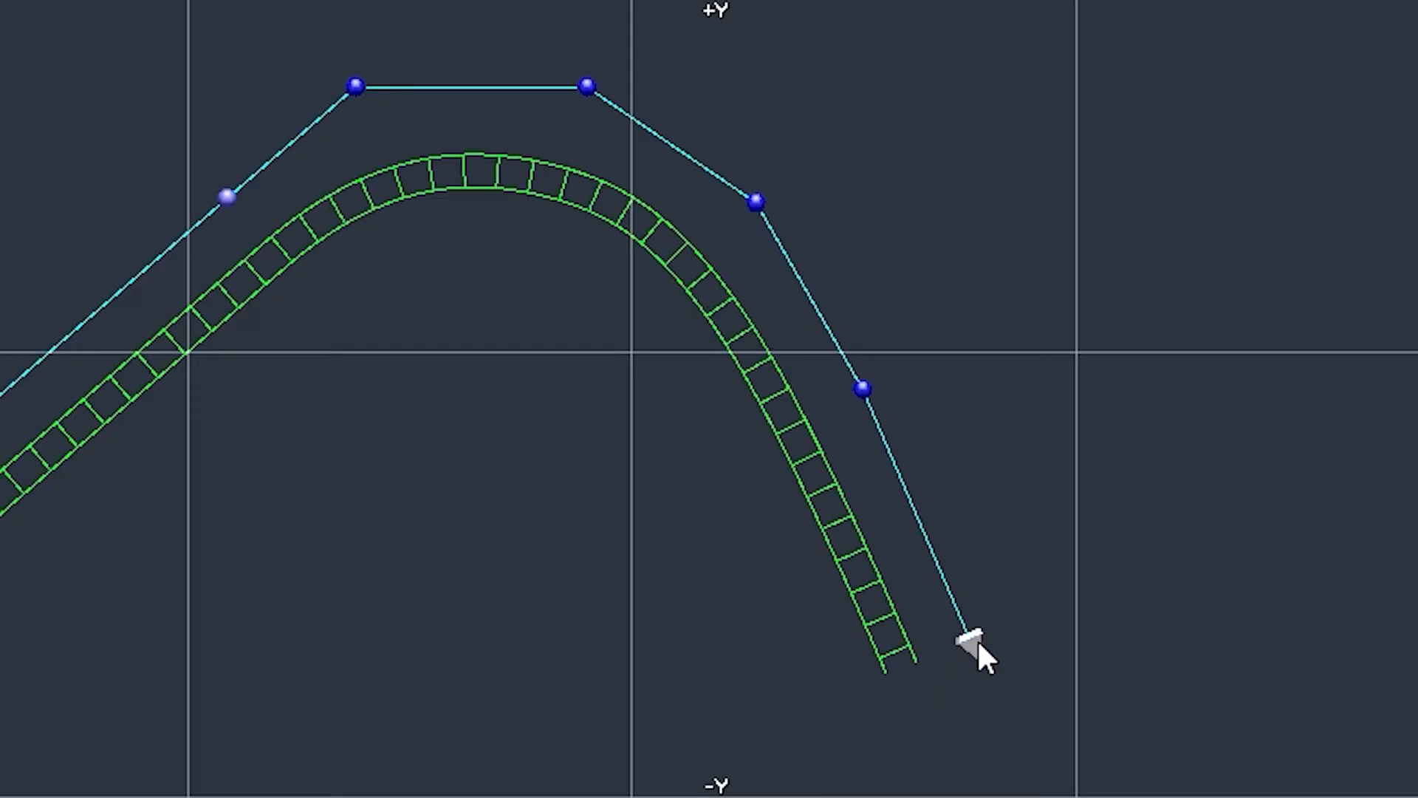
# Add five vertices that carry the drop down to about 2 m above the ground and curve back up to about 6 m
pyautogui.scroll(-2, 1031, 362)
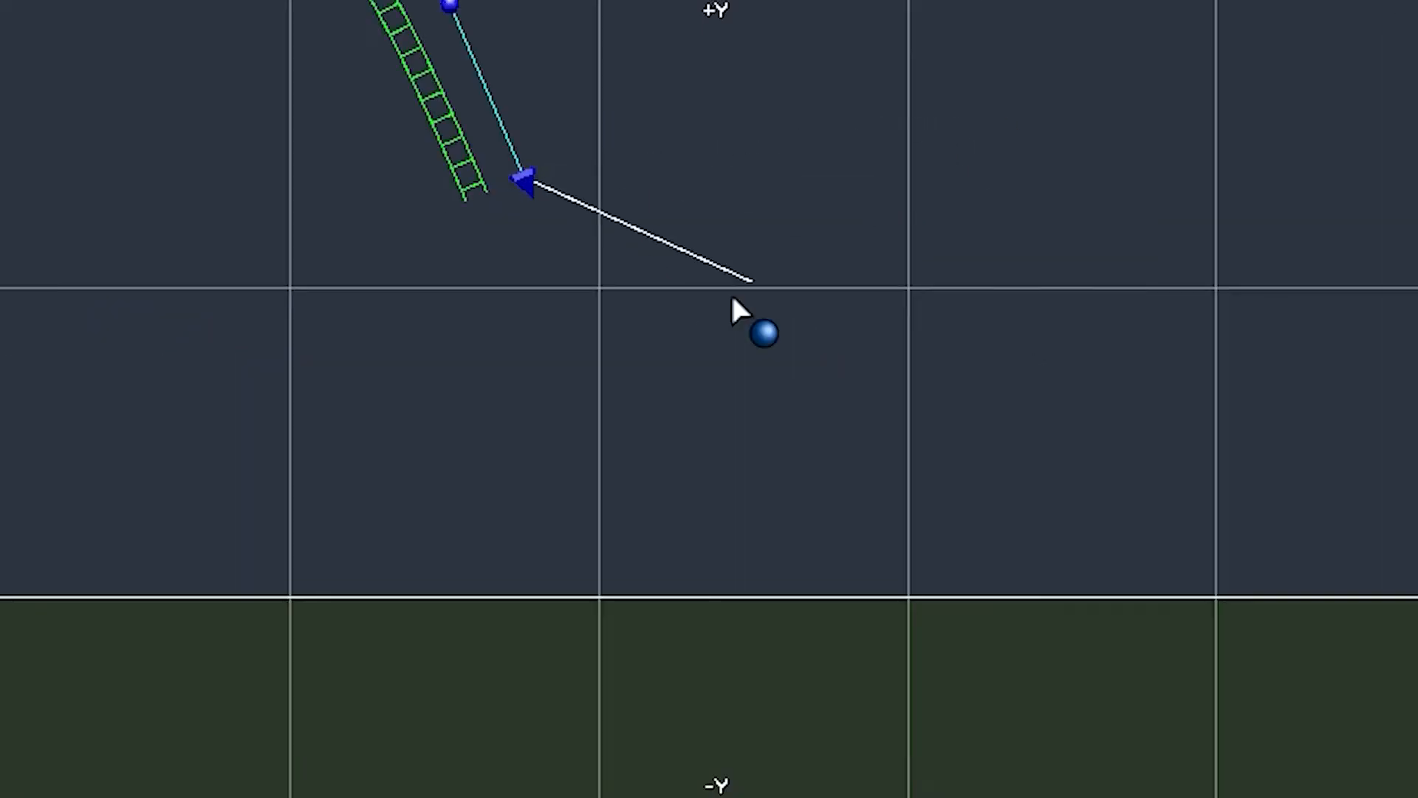
pyautogui.click(573, 336)
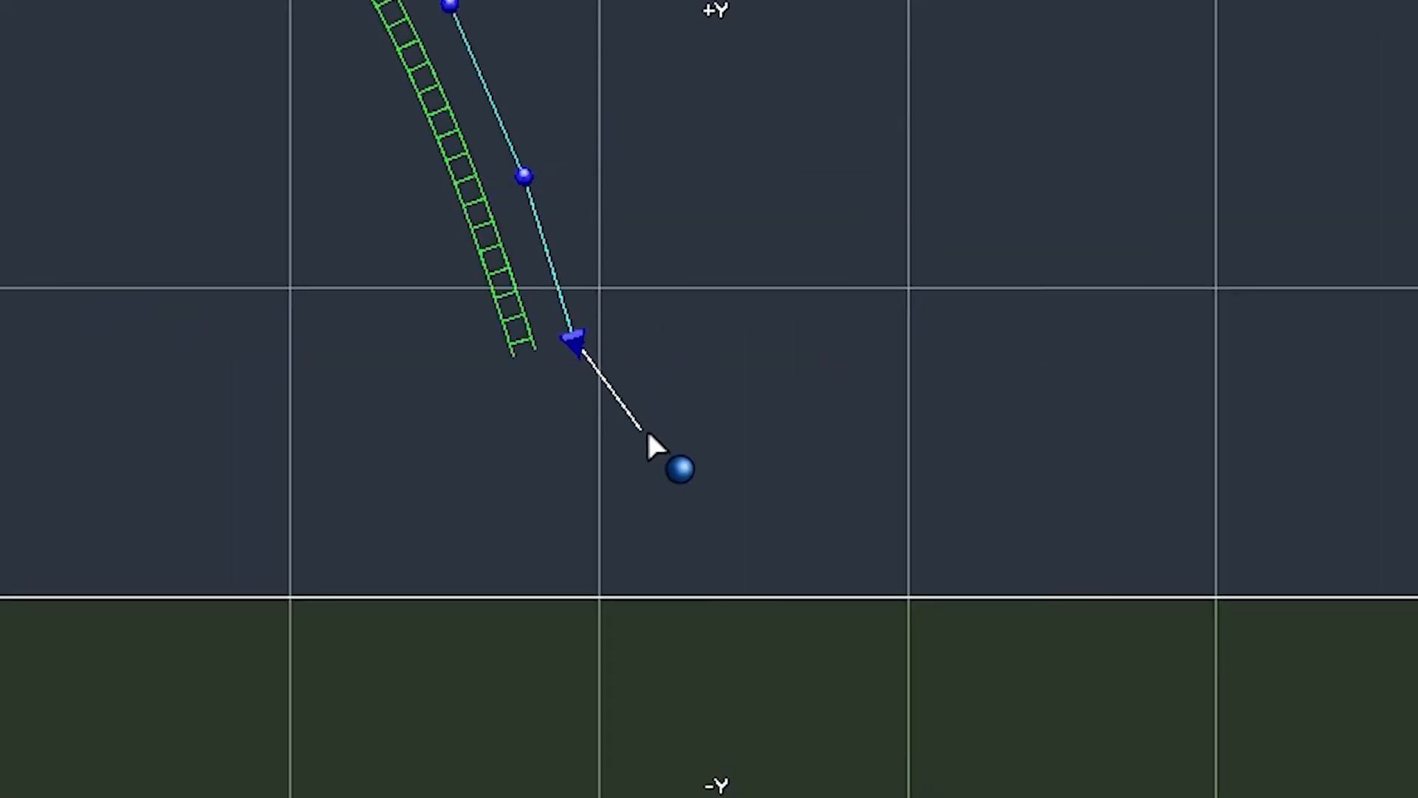
pyautogui.click(686, 482)
pyautogui.click(909, 533)
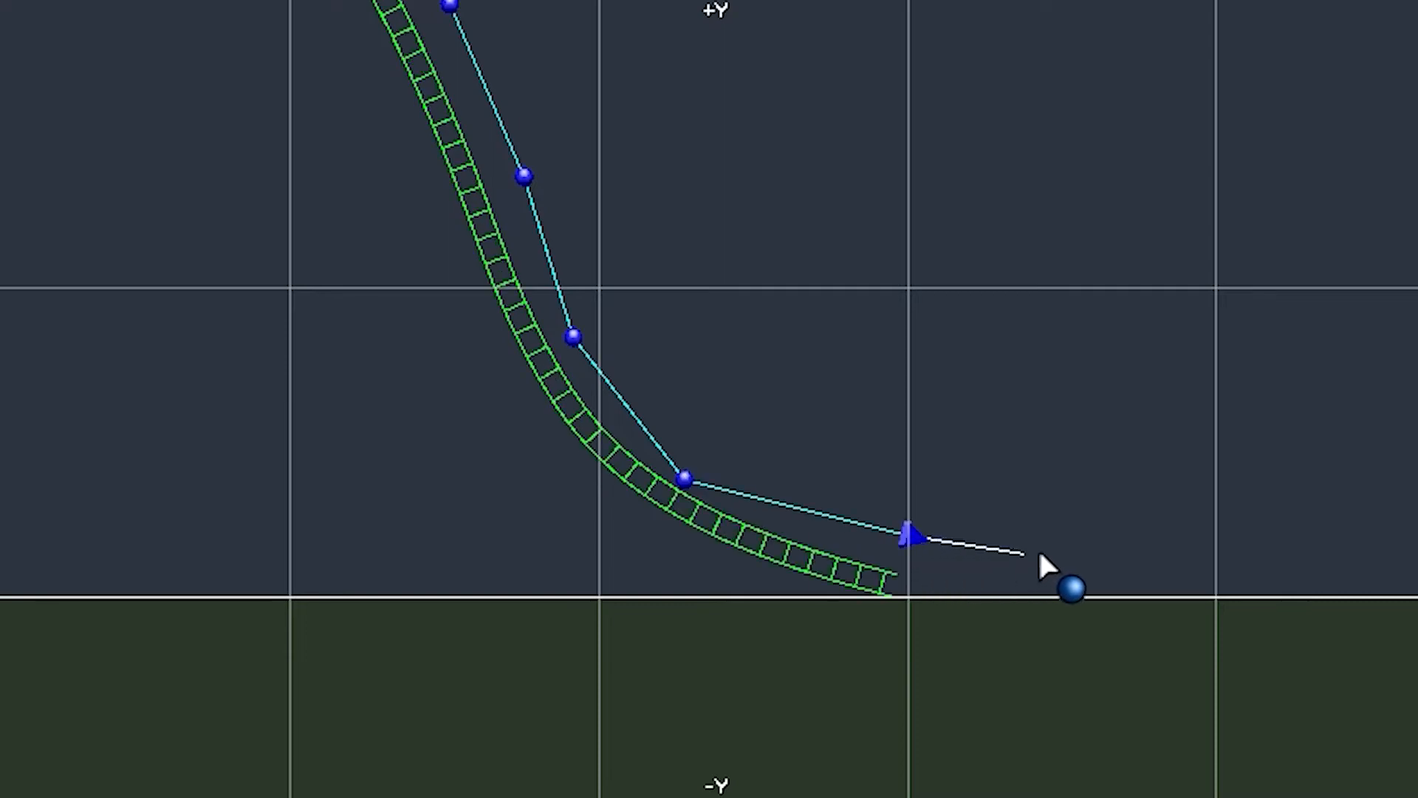
pyautogui.click(1113, 504)
pyautogui.click(1290, 402)
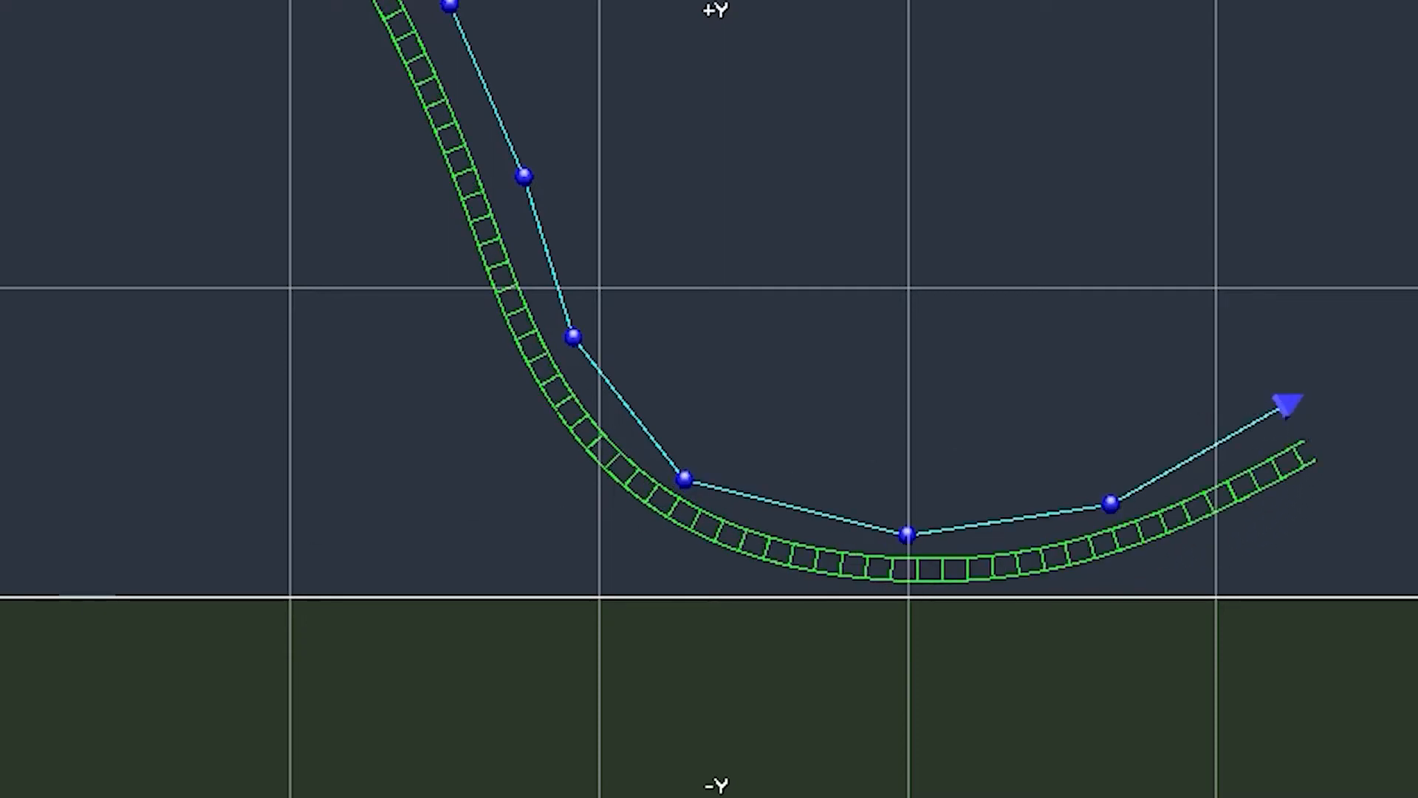
# Add a type separator on the track just past the highest point of the crest, where the drop begins
pyautogui.scroll(-3, 923, 280)
pyautogui.moveTo(722, 310); pyautogui.dragTo(703, 378, button='right')
pyautogui.scroll(3, 844, 344)
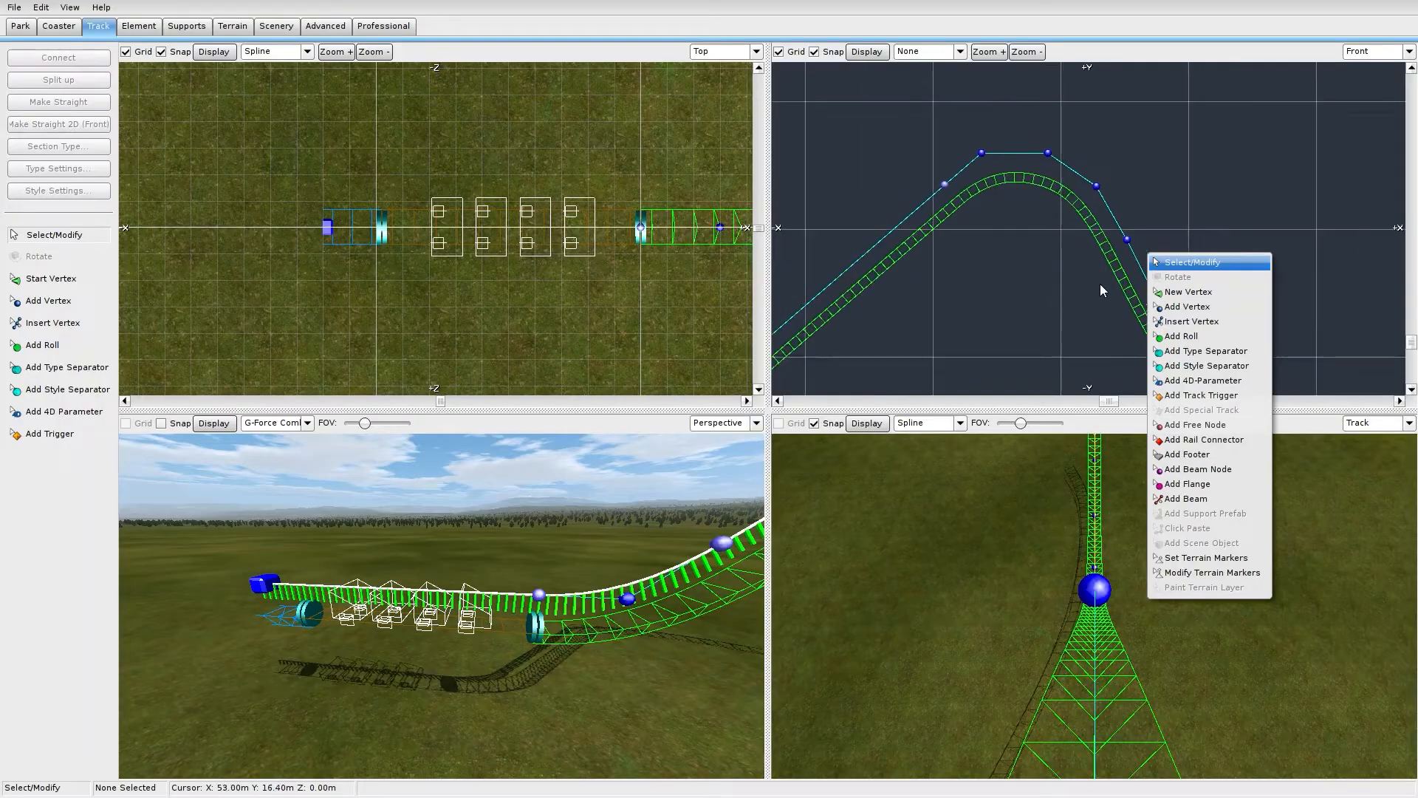
pyautogui.moveTo(1056, 285); pyautogui.dragTo(1063, 335, button='right')
pyautogui.click(109, 367)
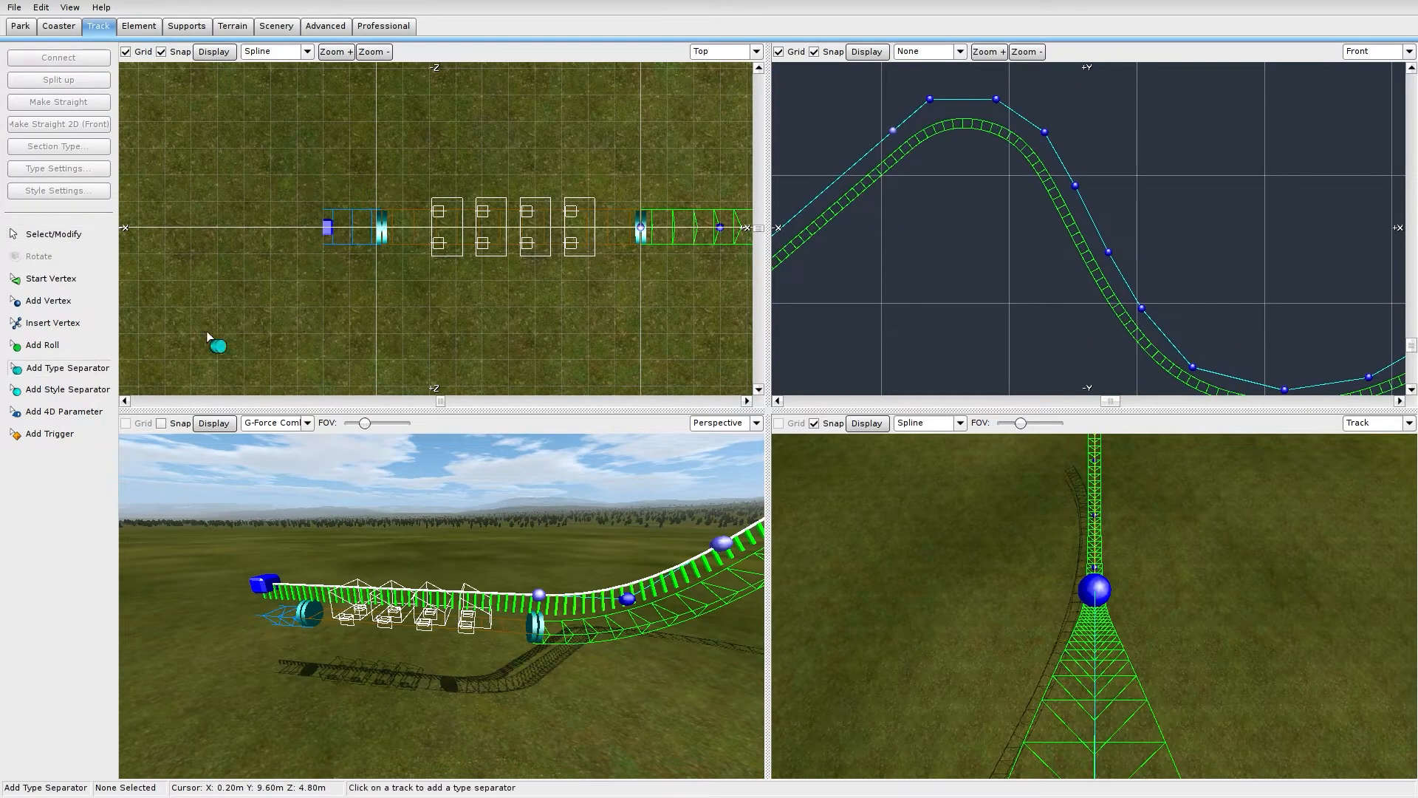
pyautogui.click(1018, 147)
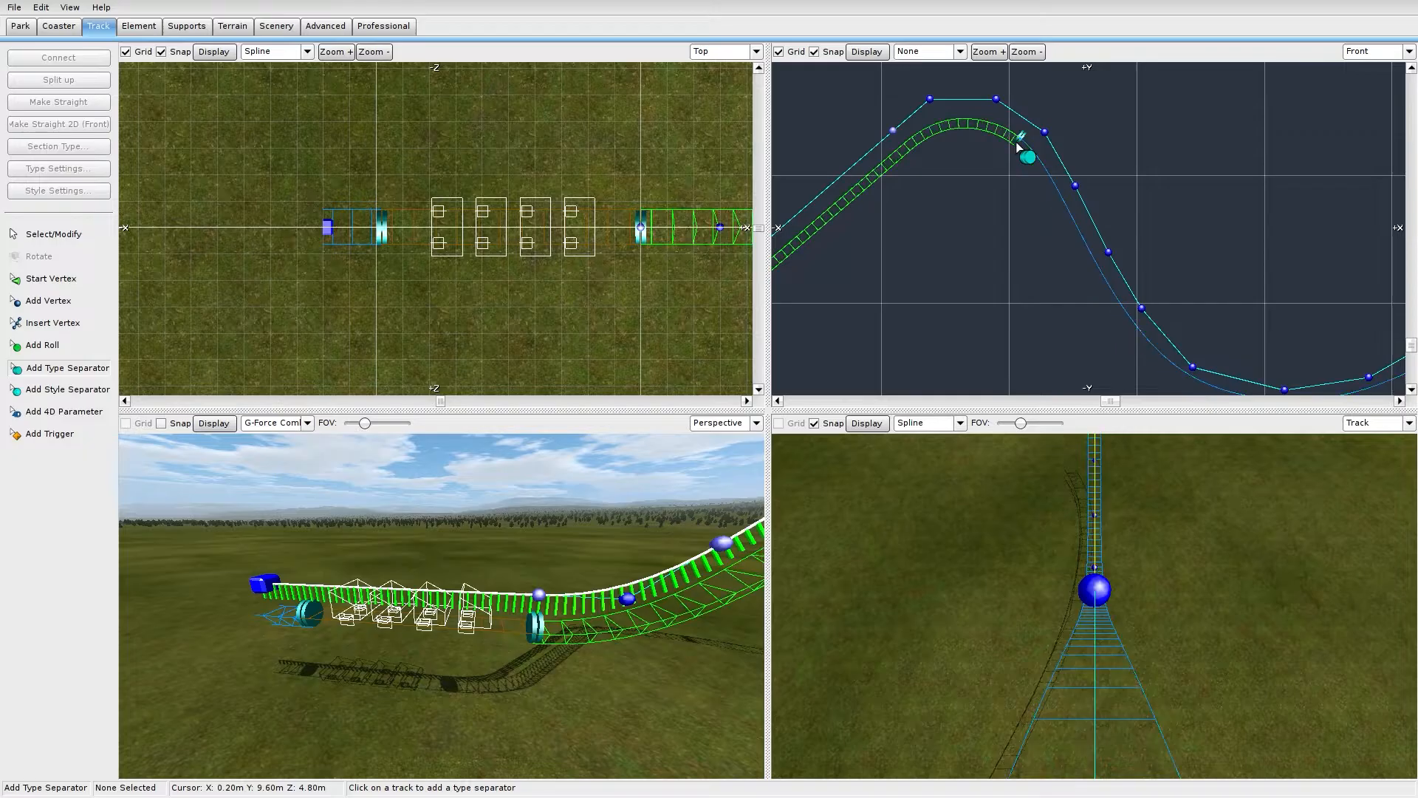
# Change the section type of the track after the crest's separator to plain track
pyautogui.click(76, 235)
pyautogui.click(1058, 198)
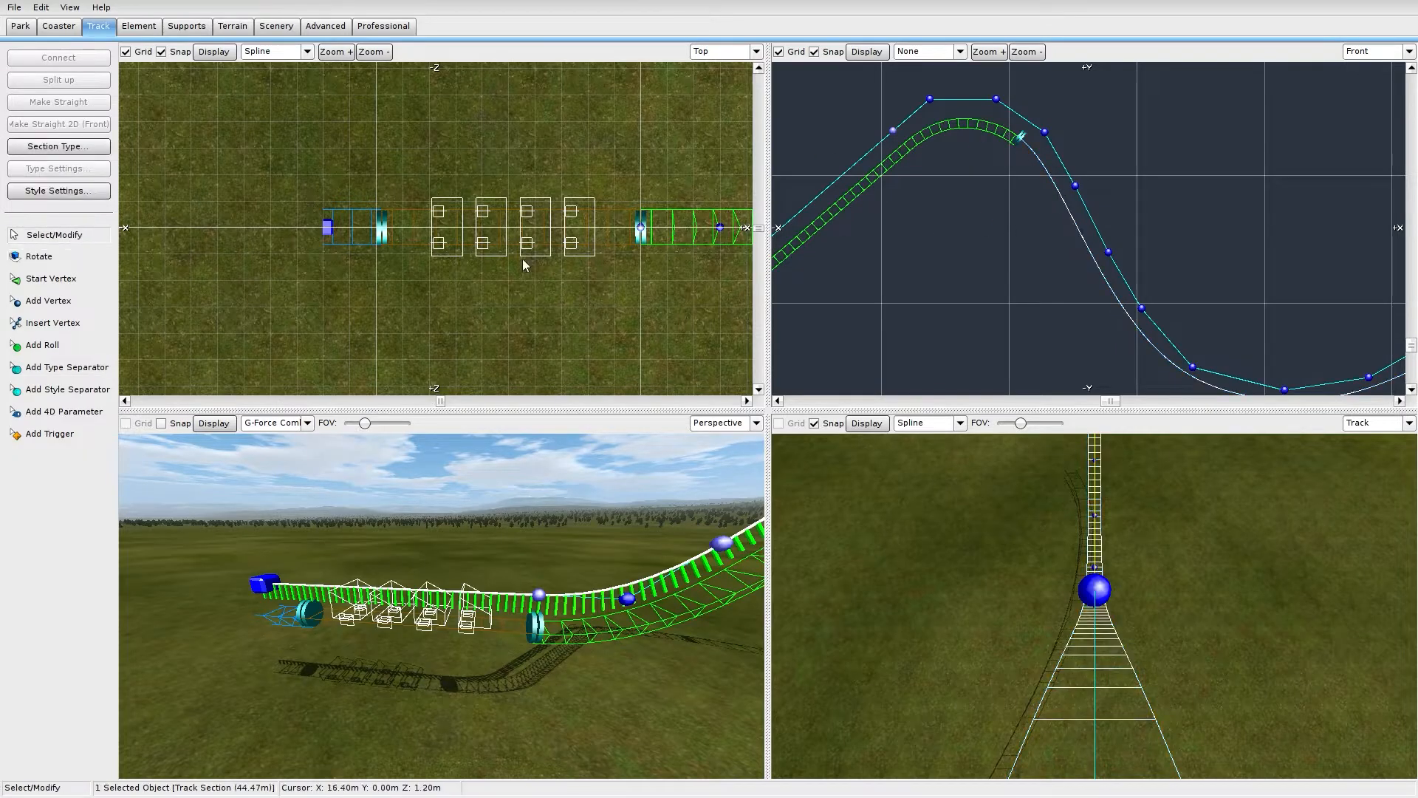
pyautogui.click(74, 192)
pyautogui.click(692, 525)
pyautogui.click(690, 559)
# Select the vertices from the crest through the drop and valley and smooth them with Depump Vertices
pyautogui.moveTo(930, 188); pyautogui.dragTo(1266, 326, button='right')
pyautogui.moveTo(1033, 231); pyautogui.dragTo(1122, 227, button='right')
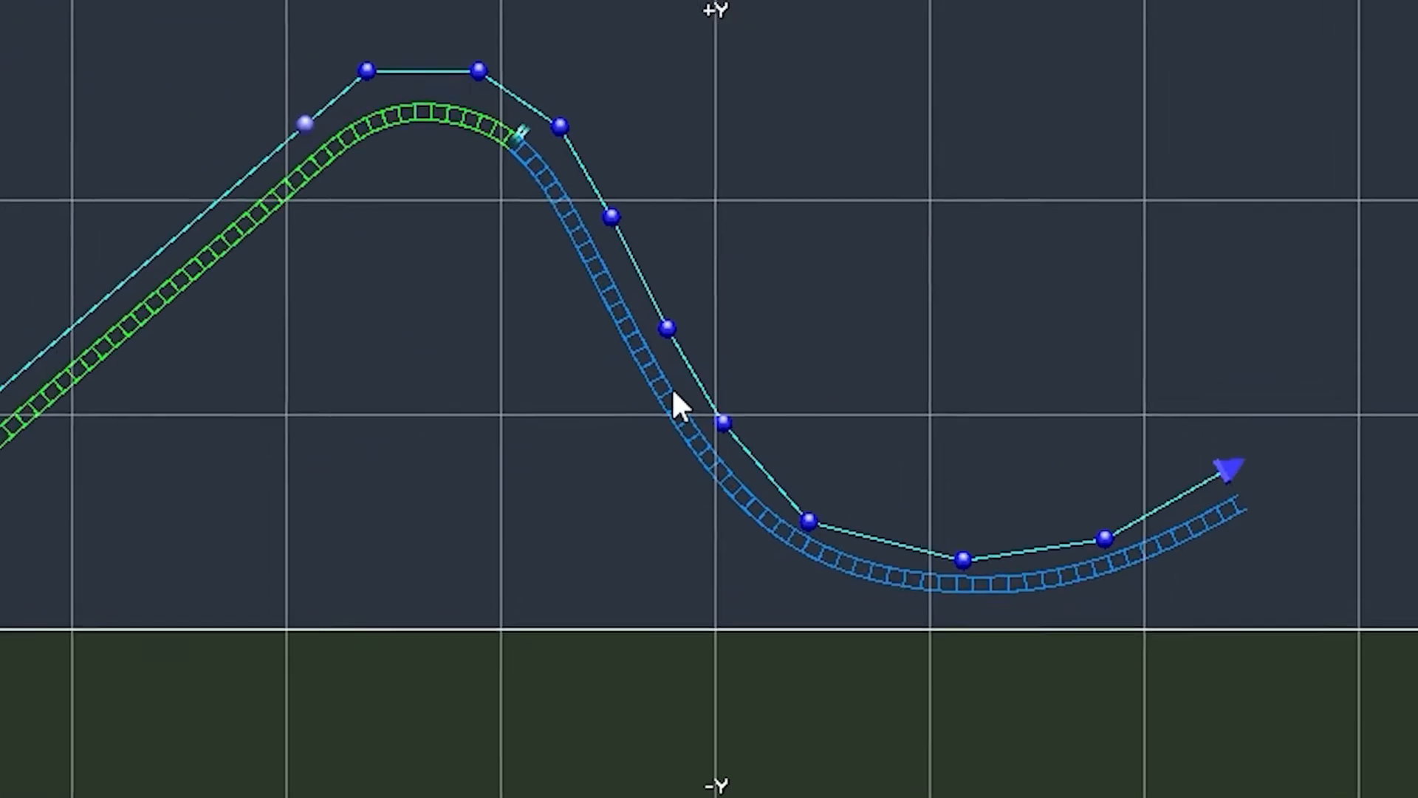
pyautogui.moveTo(673, 393); pyautogui.dragTo(553, 415, button='right')
pyautogui.moveTo(1012, 676); pyautogui.dragTo(330, 24)
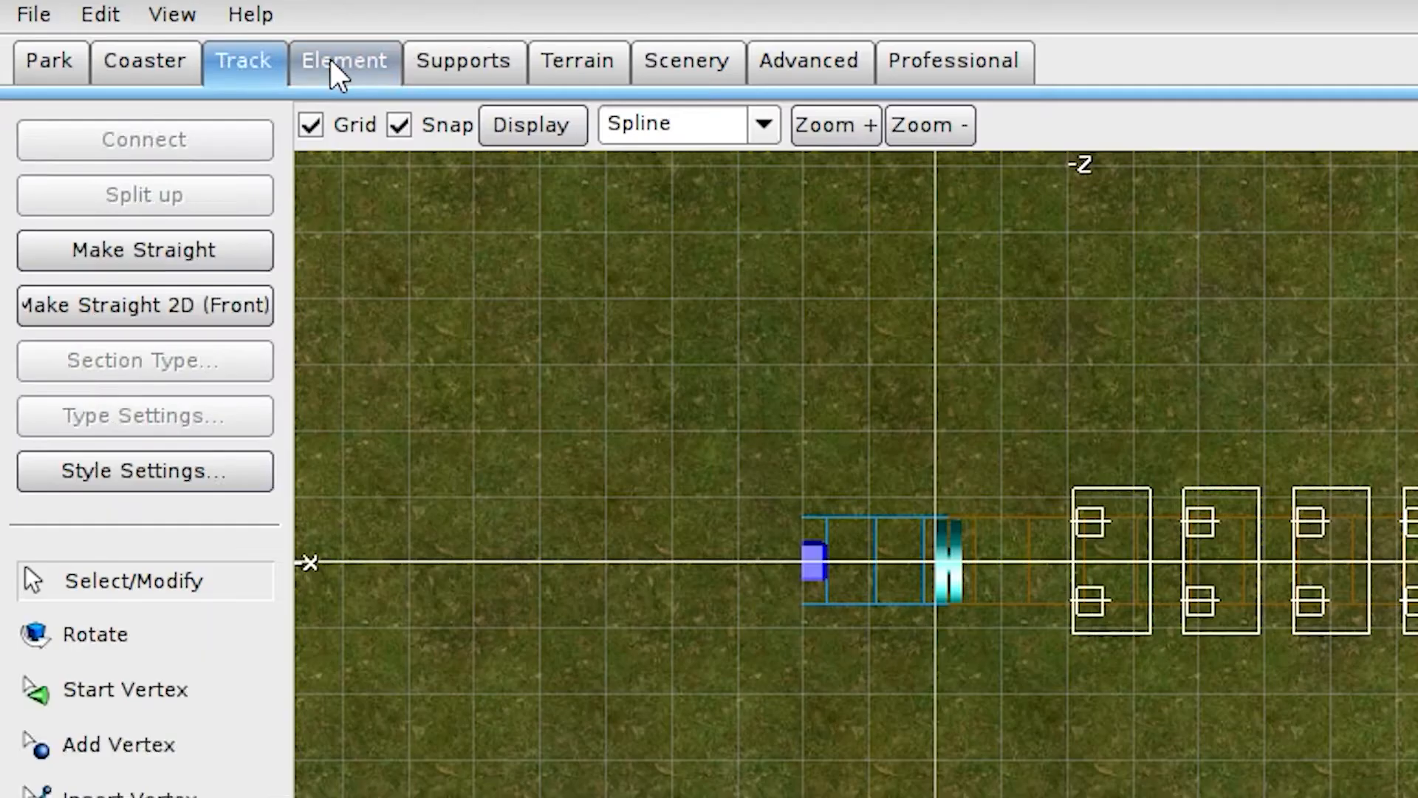
pyautogui.click(133, 26)
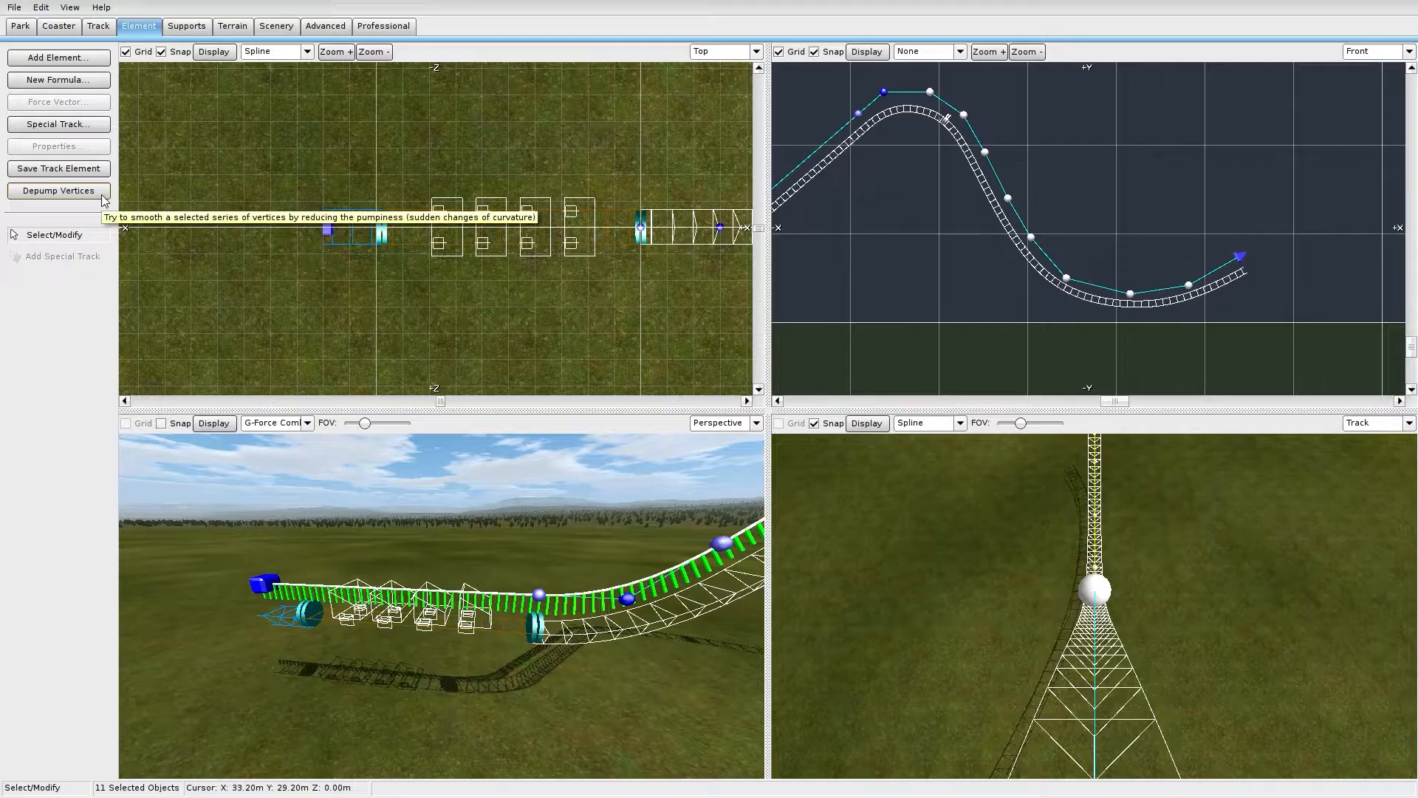
pyautogui.click(255, 483)
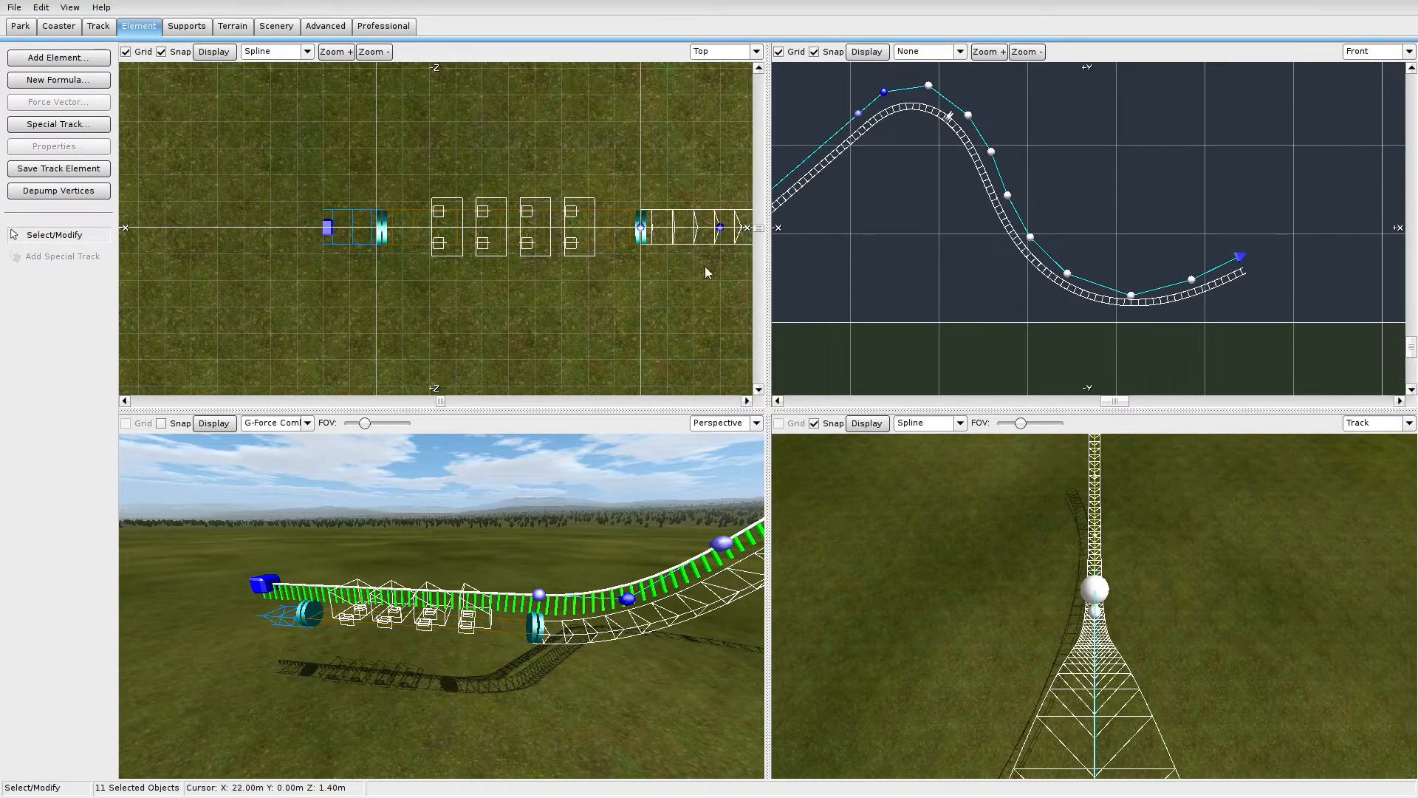
pyautogui.click(1035, 330)
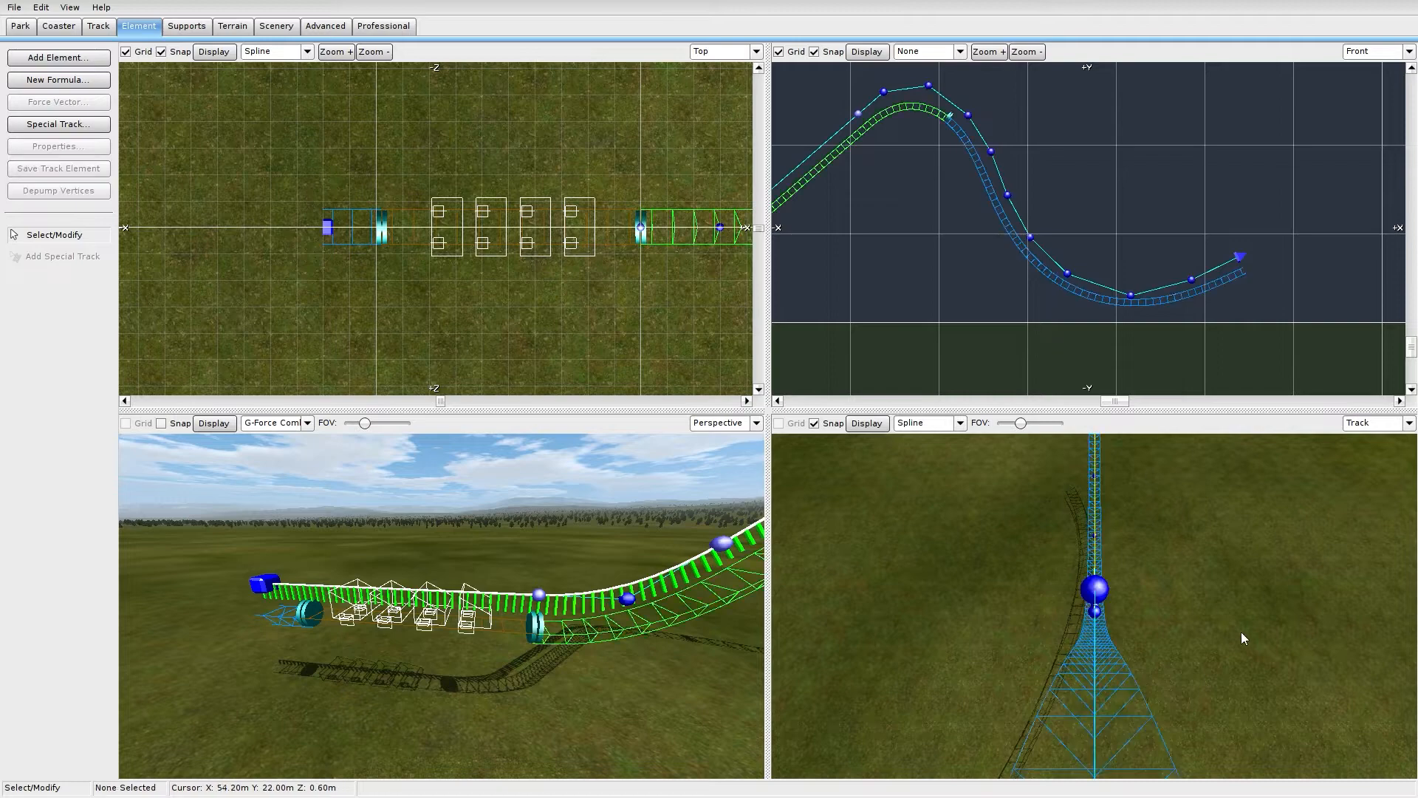
# Move the strict vertex near the top of the lift slightly closer to the crest along the lift's slope
pyautogui.moveTo(1239, 629); pyautogui.dragTo(1239, 737, button='right')
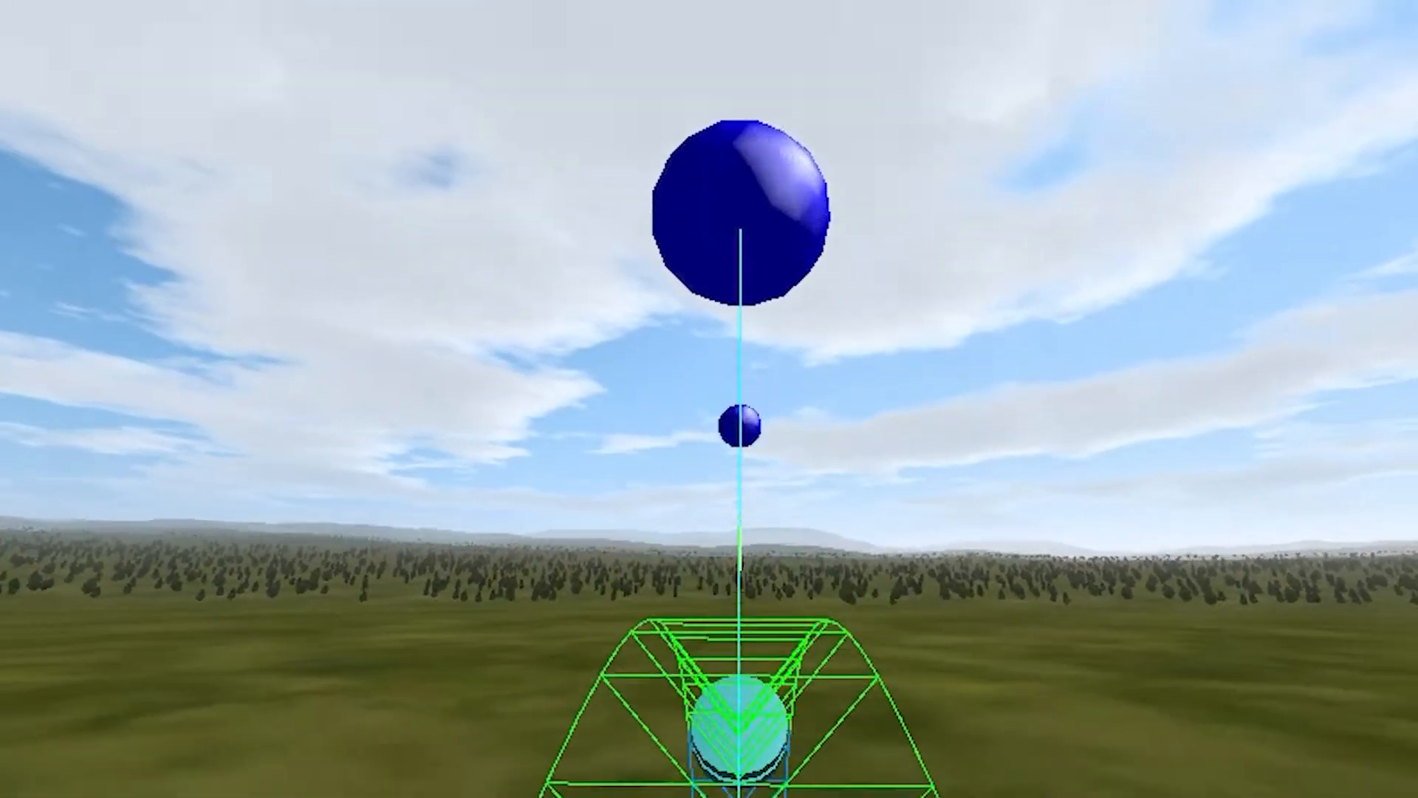
pyautogui.moveTo(738, 517); pyautogui.dragTo(738, 547, button='right')
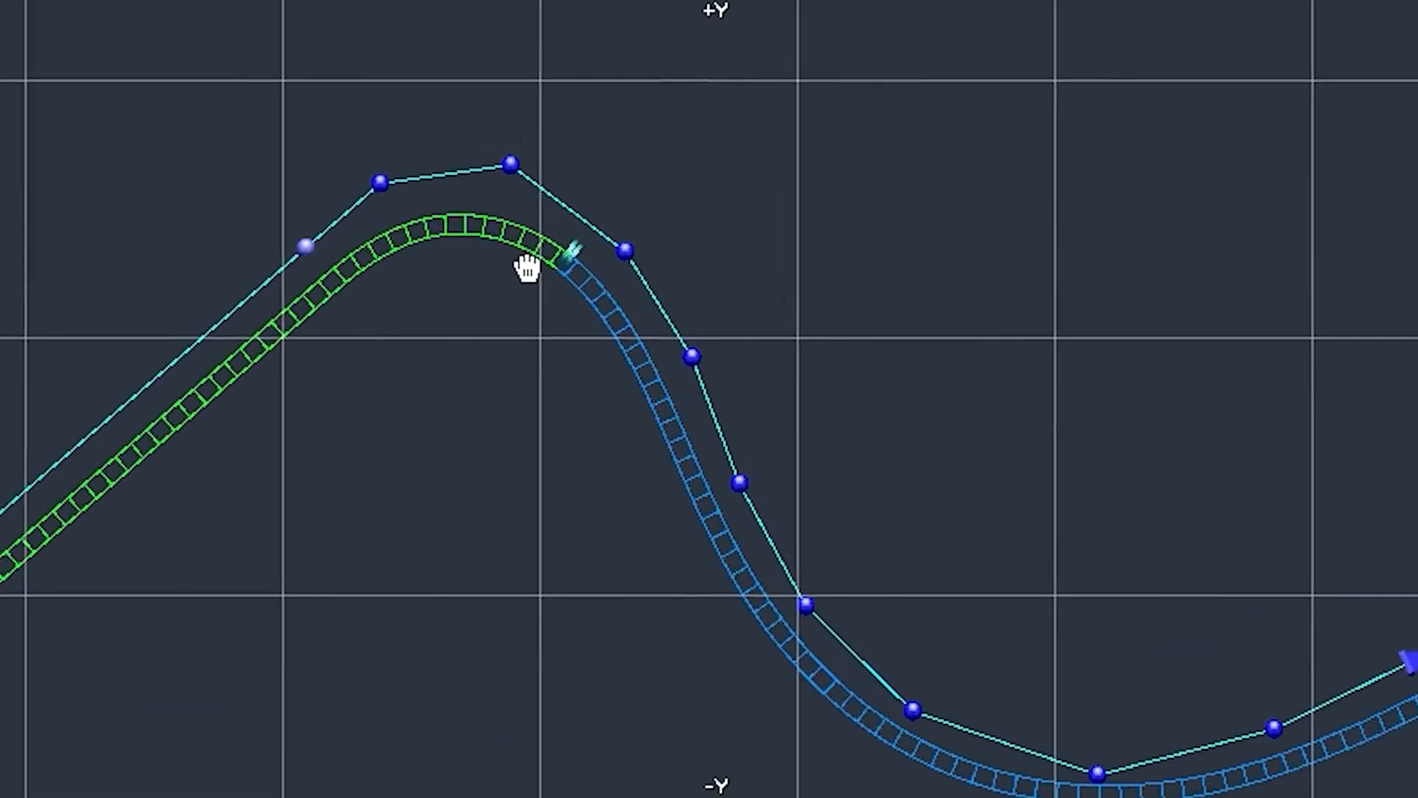
pyautogui.moveTo(527, 267); pyautogui.dragTo(1211, 589, button='right')
pyautogui.scroll(4, 626, 307)
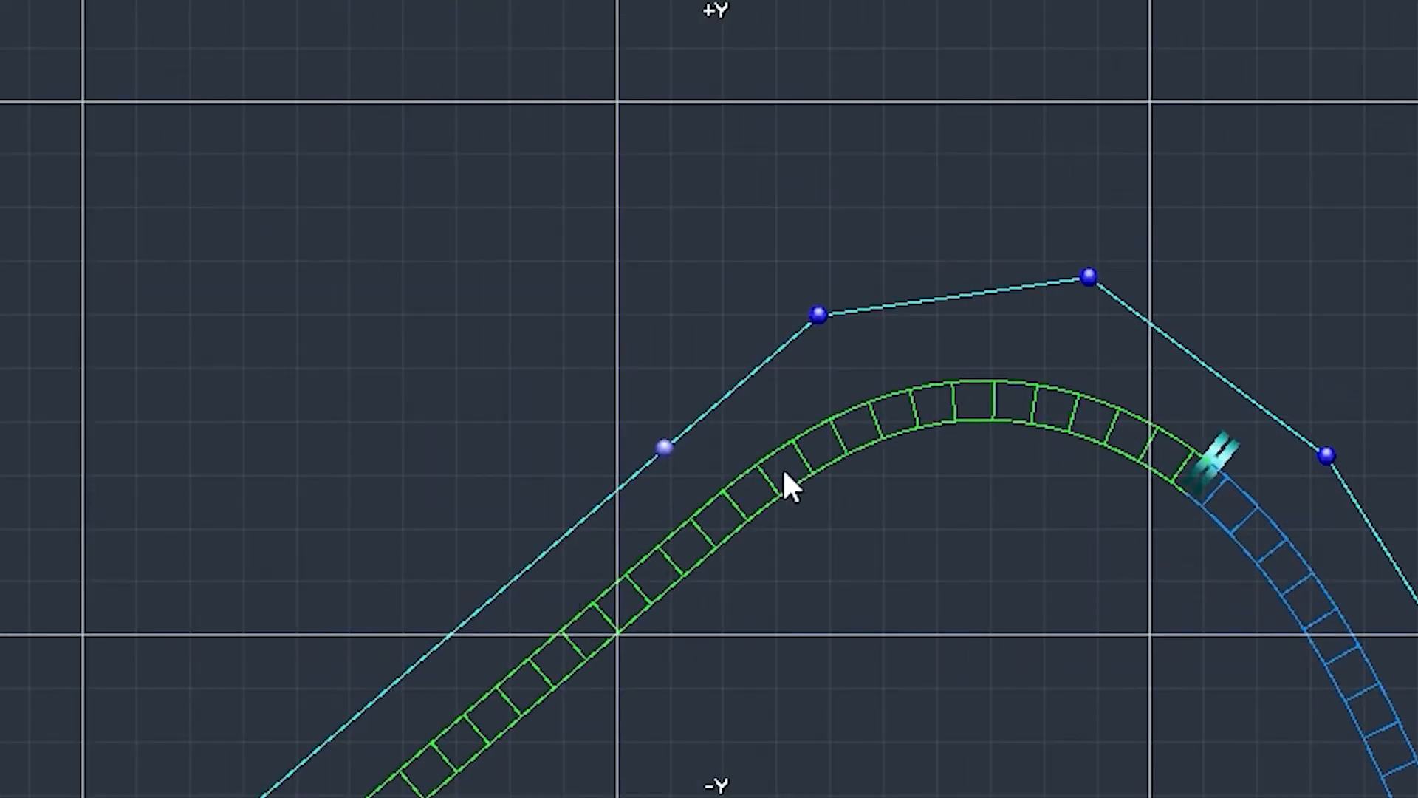
pyautogui.moveTo(667, 450); pyautogui.dragTo(700, 437)
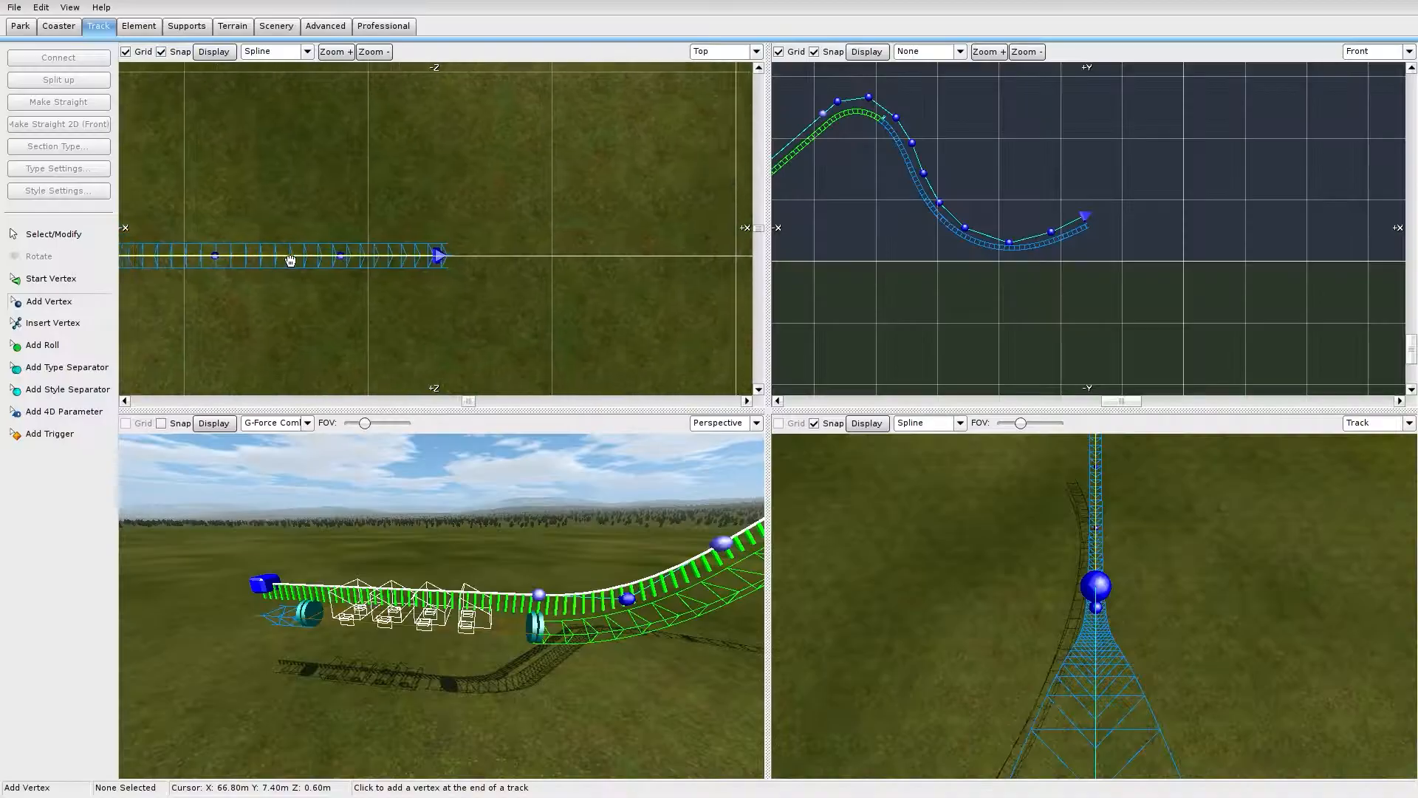
# Add nine vertices in the top view that form a wide left-hand U-turn, ending at about X 65.8 m, Z -19.2 m
pyautogui.moveTo(312, 262); pyautogui.dragTo(265, 210, button='right')
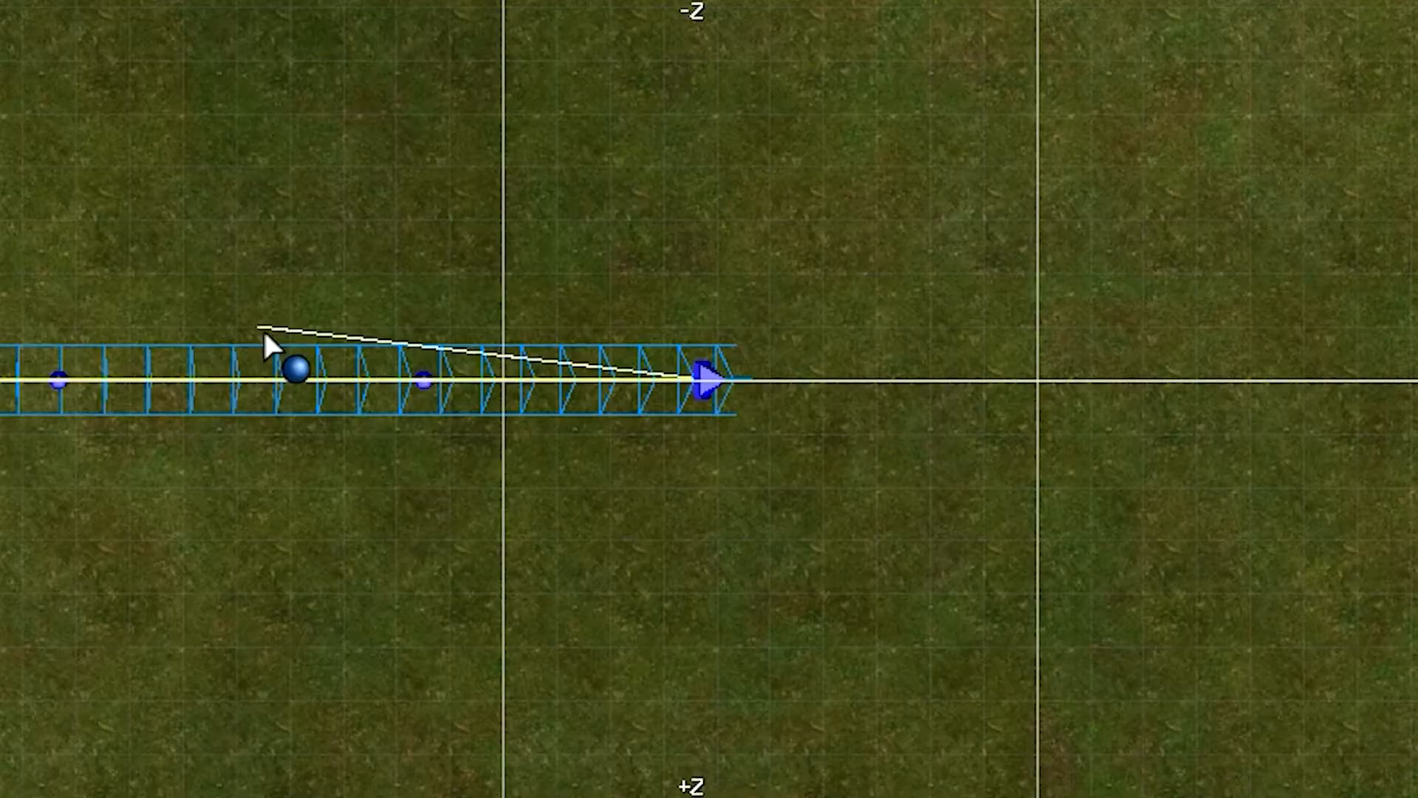
pyautogui.moveTo(695, 517); pyautogui.dragTo(517, 611, button='right')
pyautogui.click(813, 441)
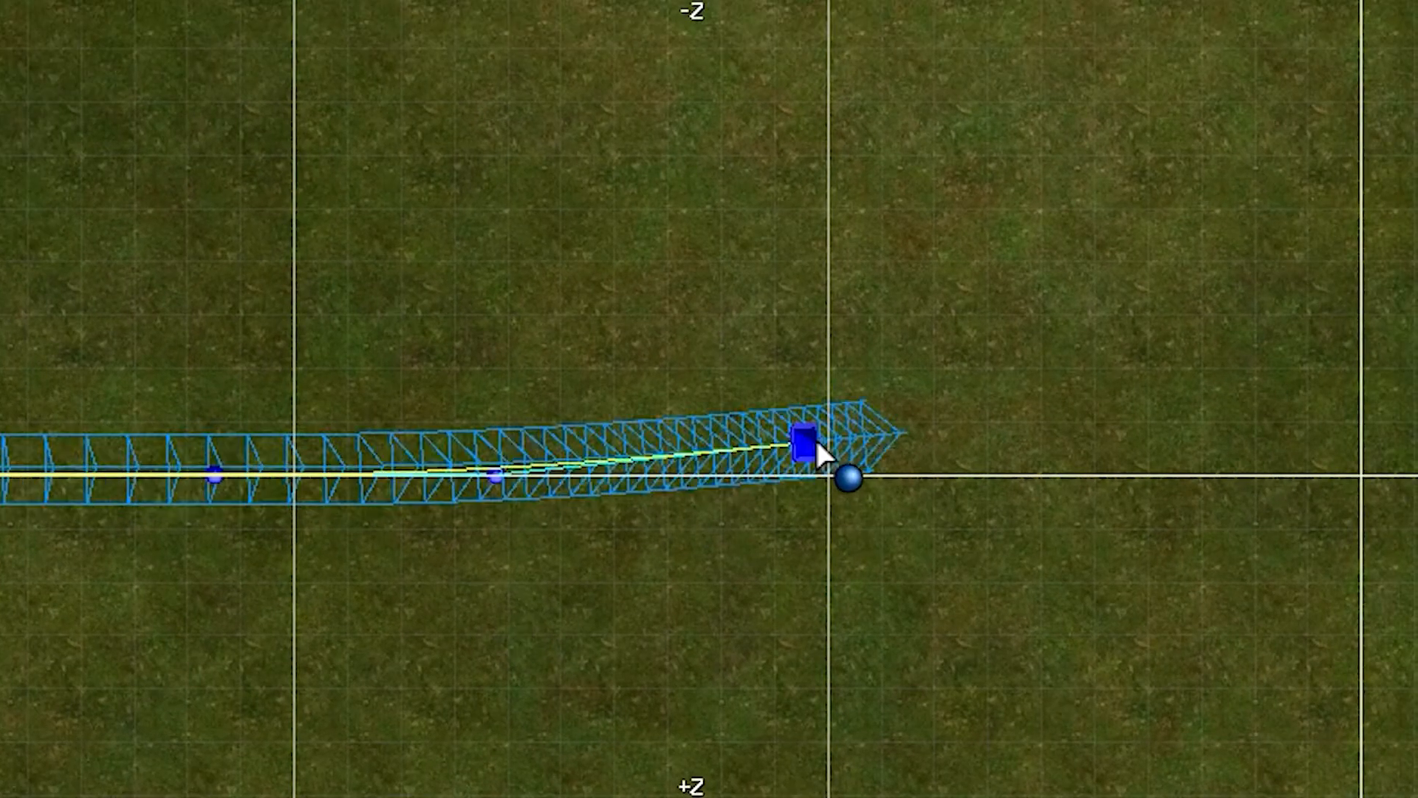
pyautogui.click(1198, 259)
pyautogui.scroll(-2, 1289, 260)
pyautogui.moveTo(1213, 351); pyautogui.dragTo(1032, 578, button='right')
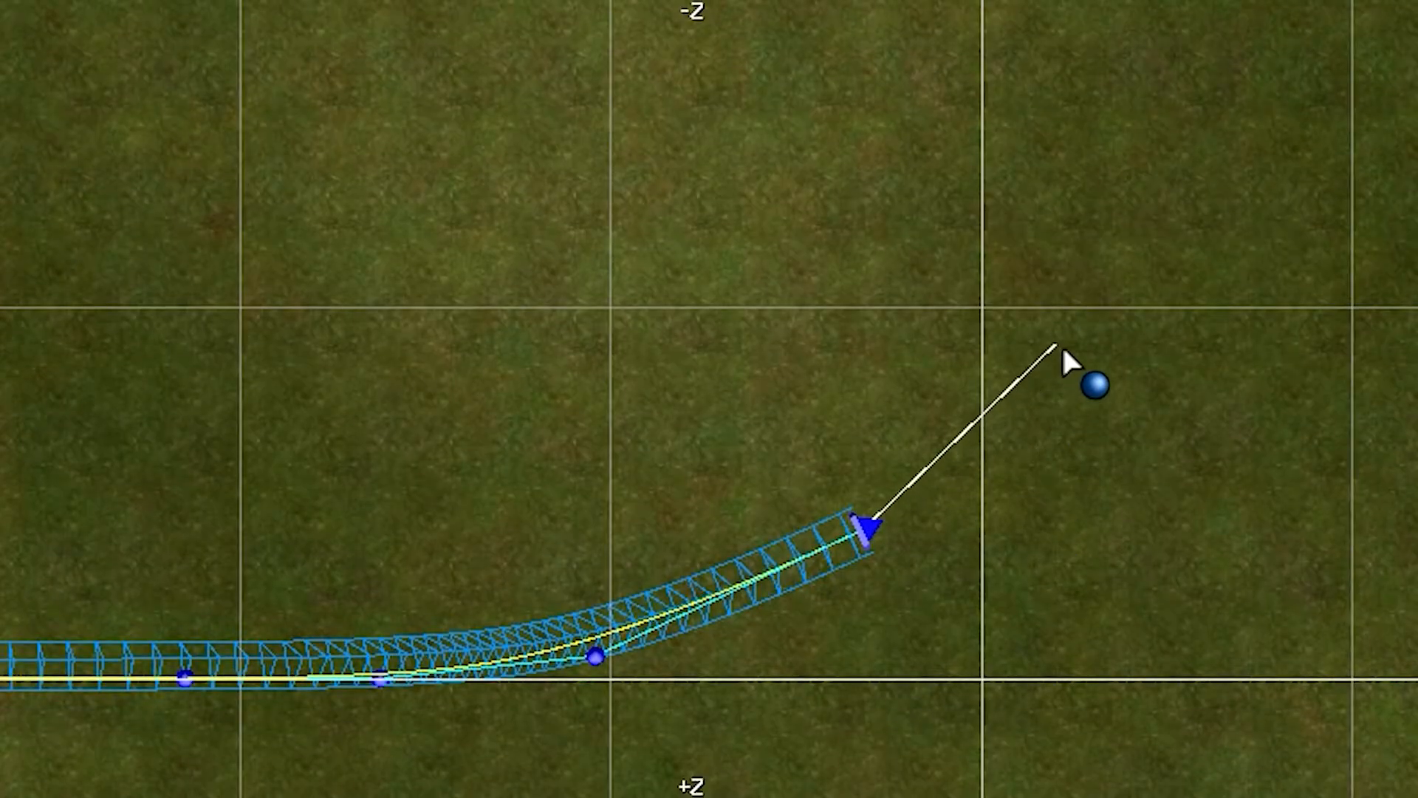
pyautogui.click(1041, 326)
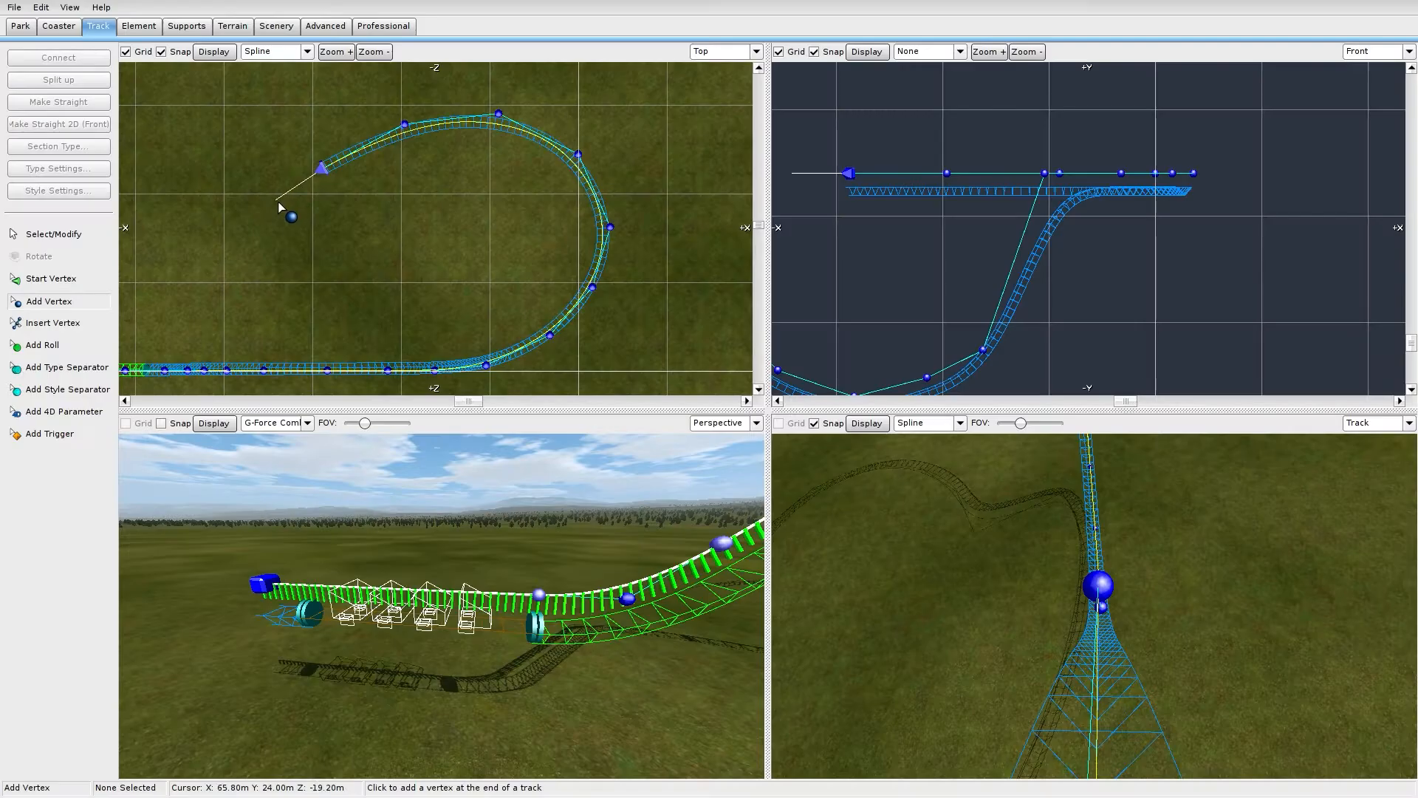
pyautogui.click(280, 208)
# Lower the U-turn's vertices in the front view so the track climbs to about 20 m mid-turn and descends again towards its end
pyautogui.click(110, 236)
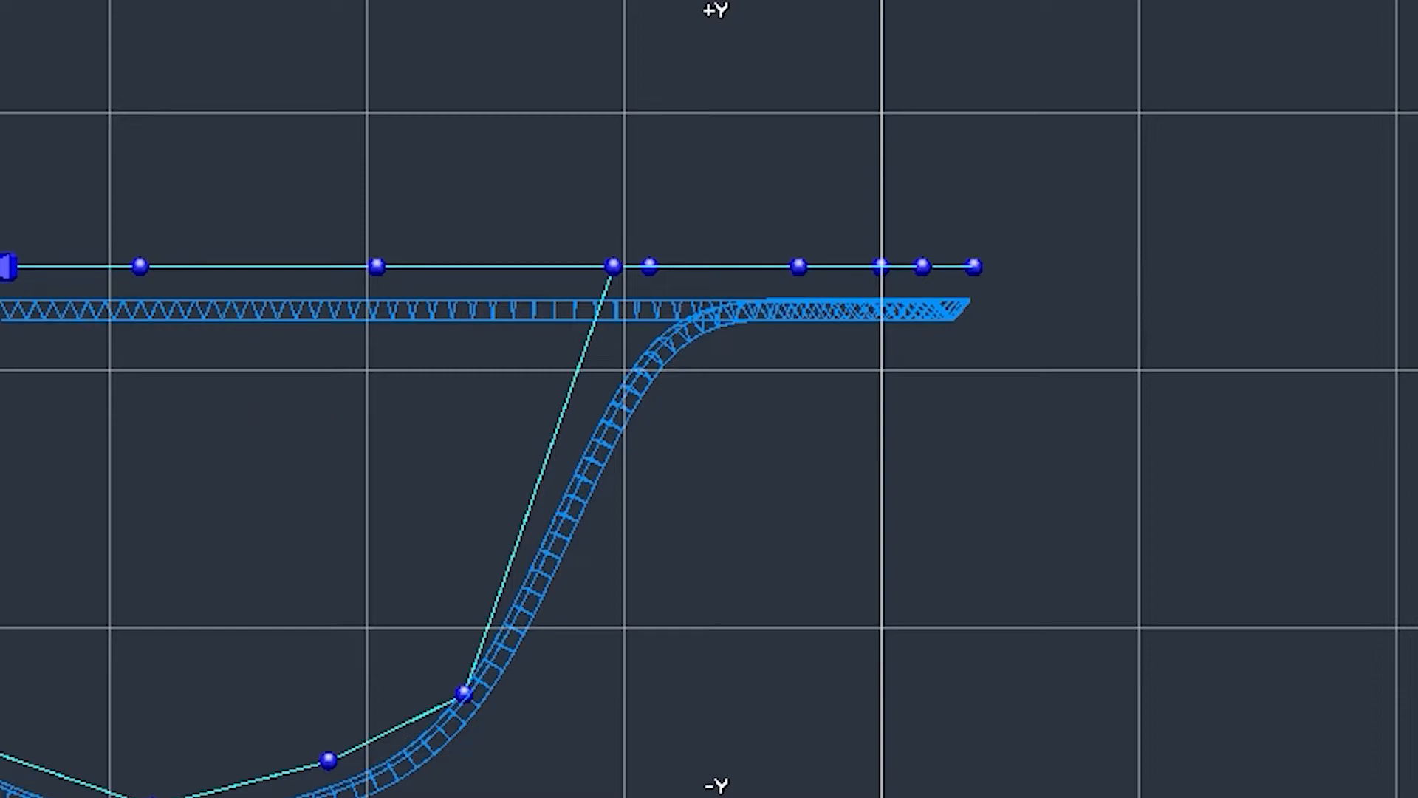
pyautogui.moveTo(316, 396); pyautogui.dragTo(896, 431, button='middle')
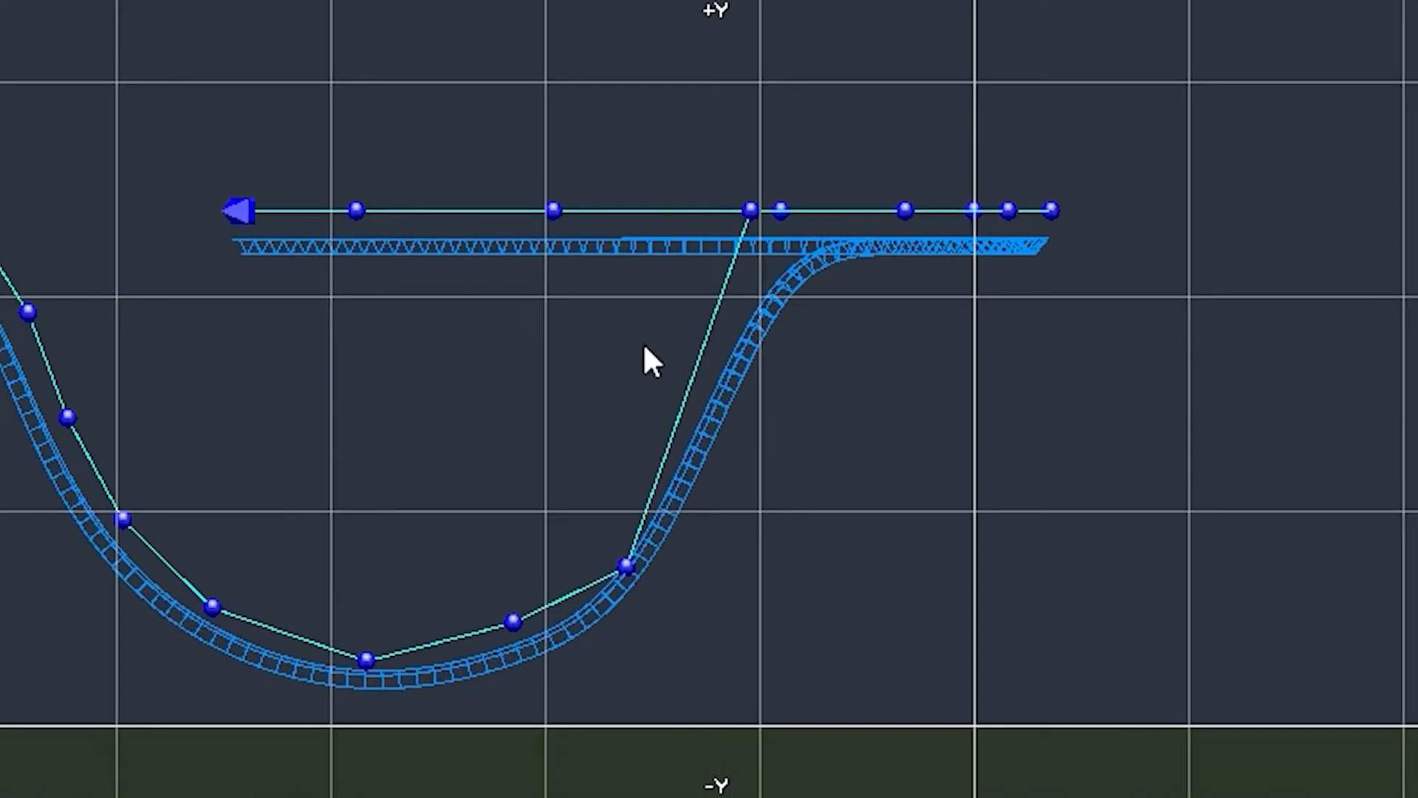
pyautogui.moveTo(644, 345); pyautogui.dragTo(584, 282, button='right')
pyautogui.scroll(1, 615, 394)
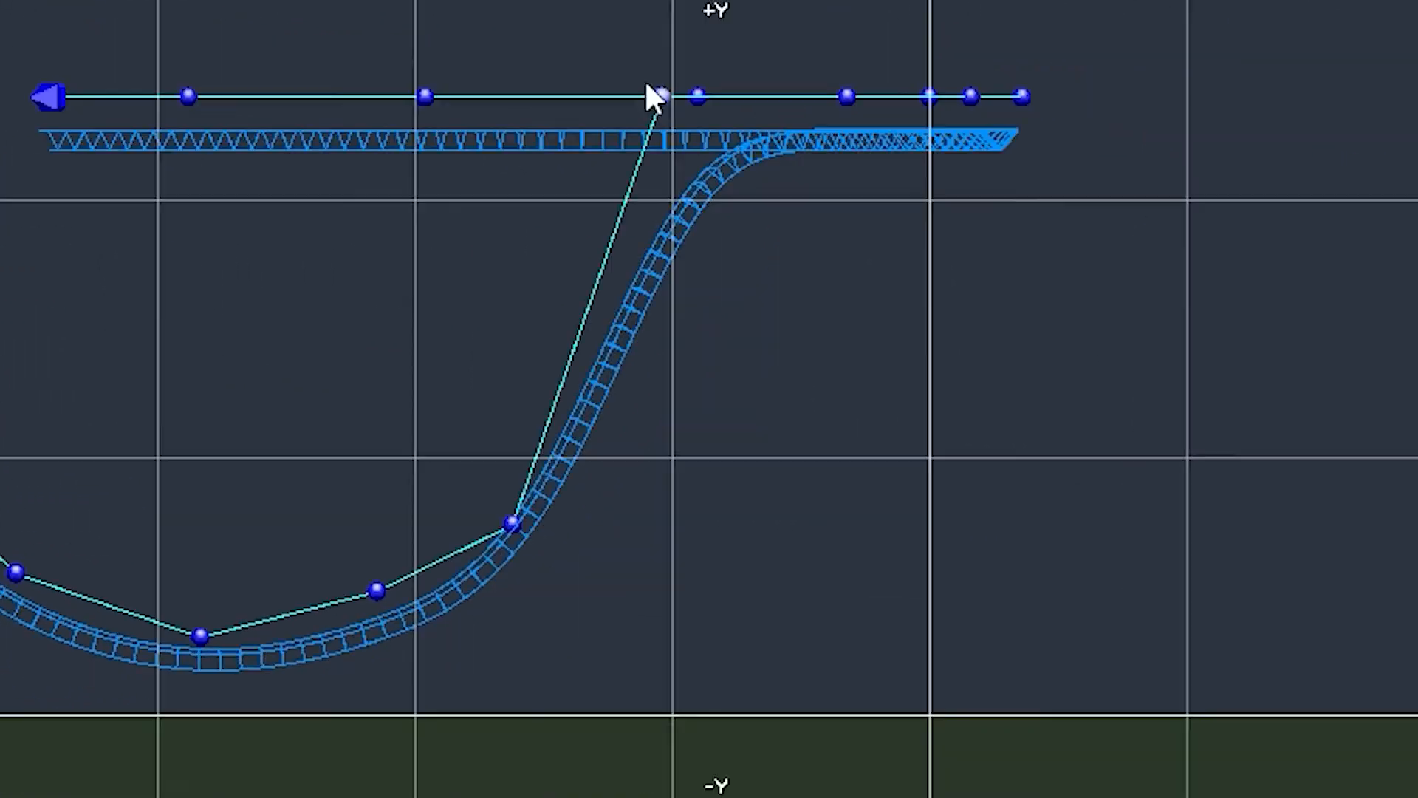
pyautogui.moveTo(676, 153); pyautogui.dragTo(676, 419)
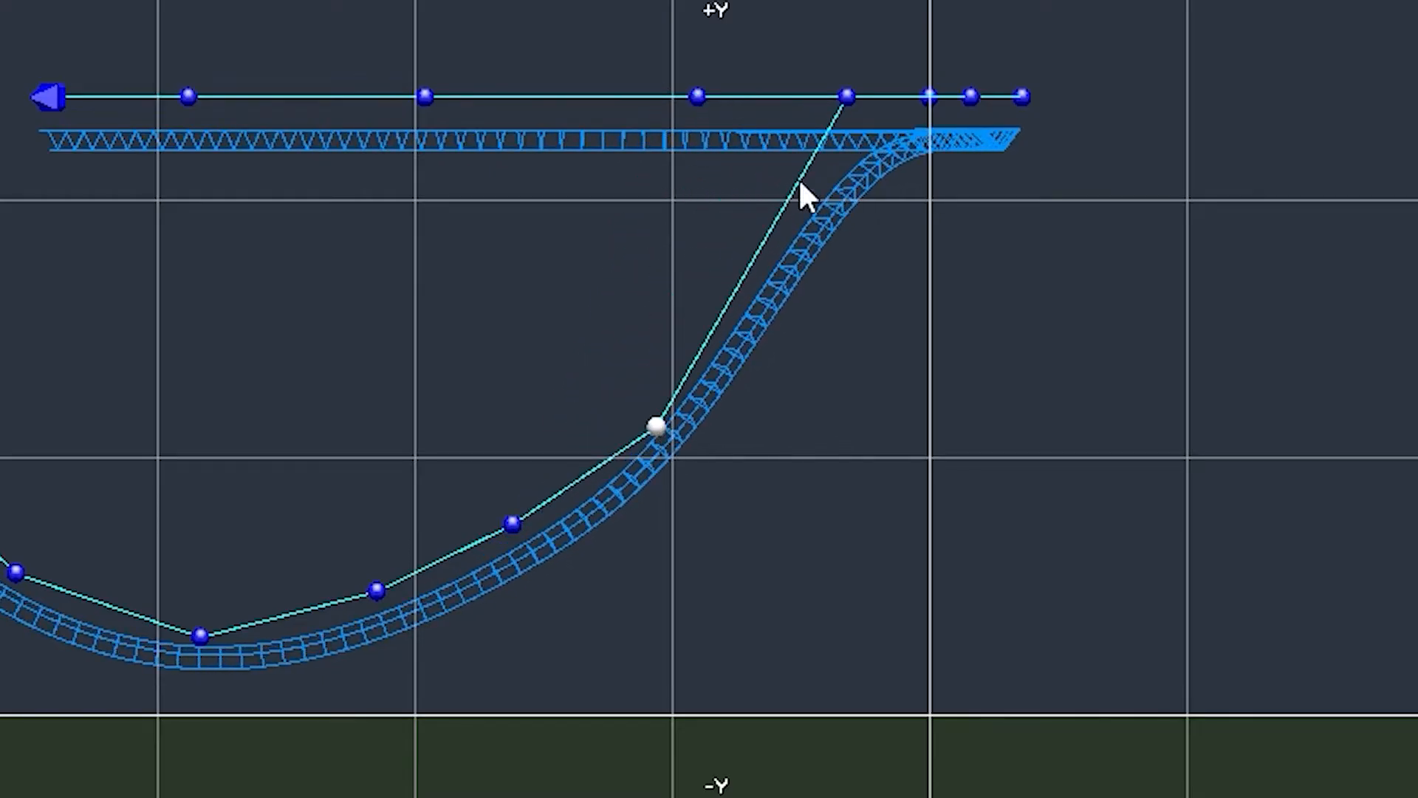
pyautogui.moveTo(841, 334); pyautogui.dragTo(825, 308)
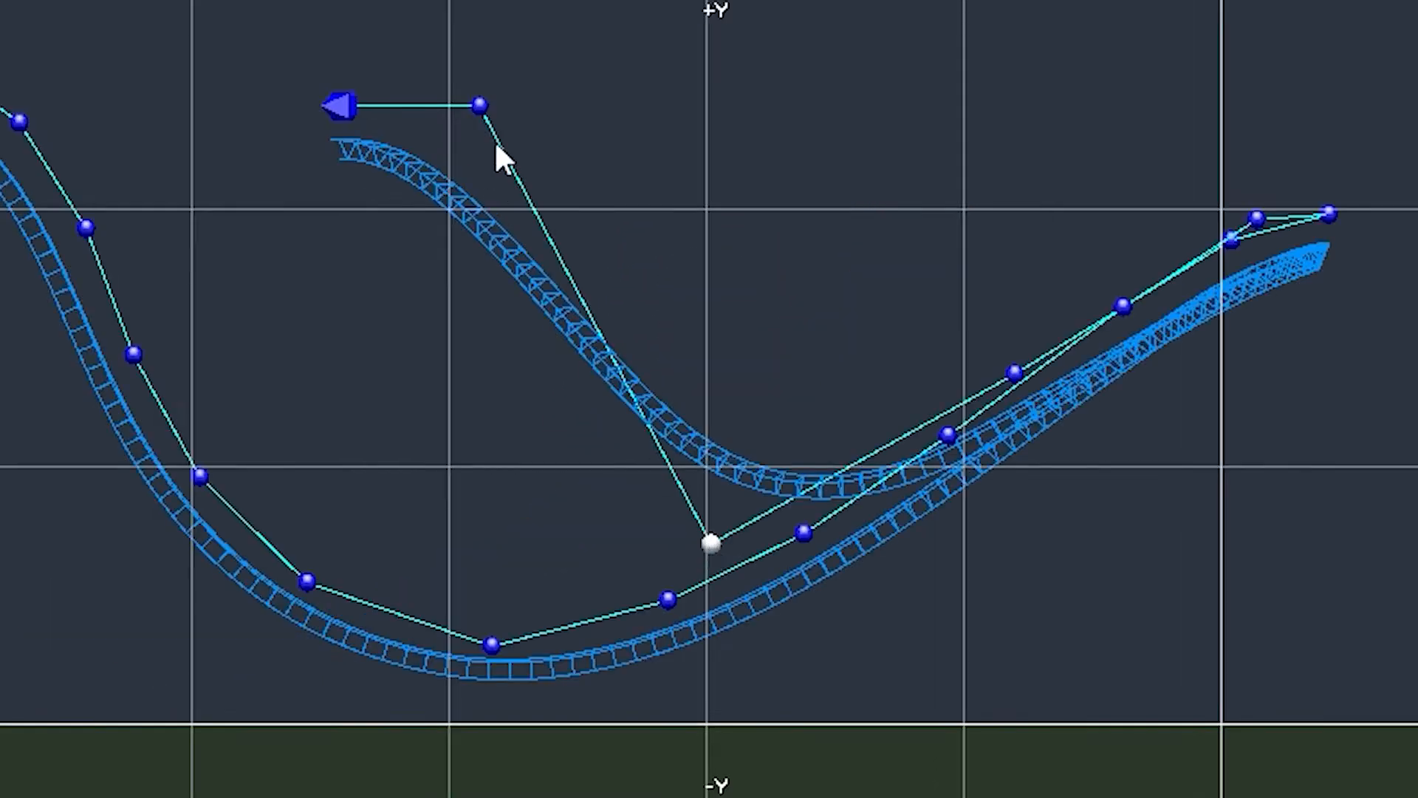
pyautogui.moveTo(497, 151); pyautogui.dragTo(494, 577)
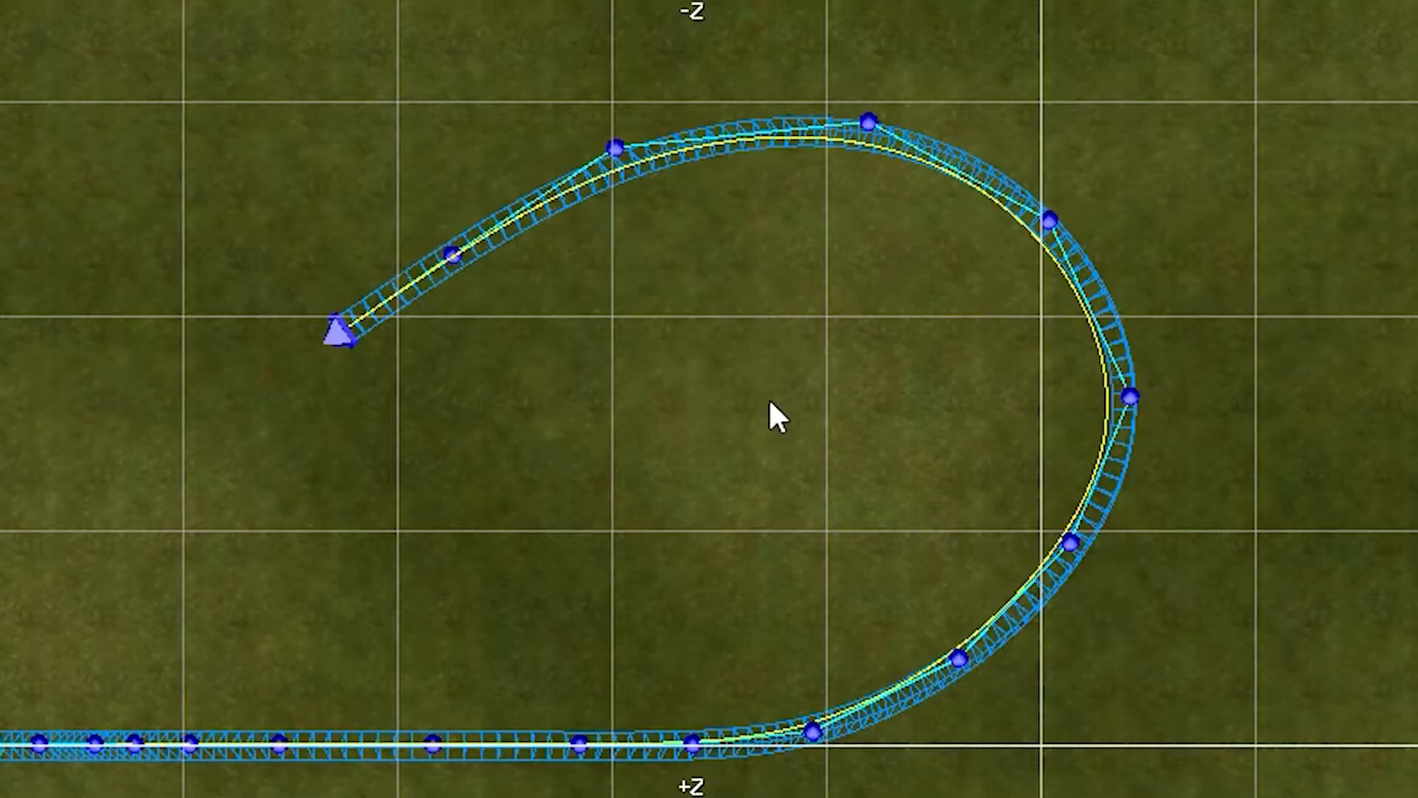
# Select the vertices of the valley and U-turn and smooth them with Depump Vertices
pyautogui.moveTo(762, 392); pyautogui.dragTo(405, 104)
pyautogui.moveTo(1316, 596); pyautogui.dragTo(749, 64)
pyautogui.scroll(-5, 1180, 459)
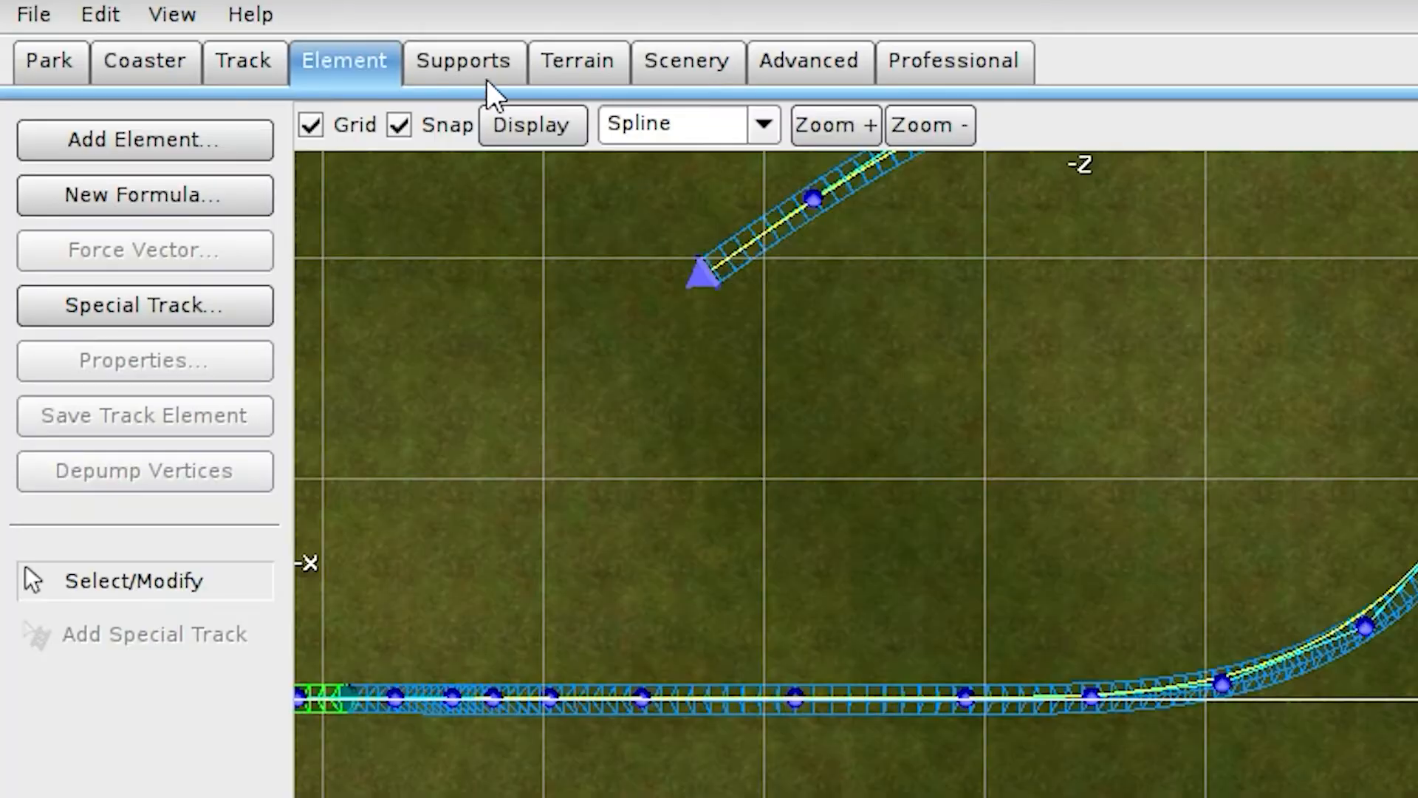
# Add a roll point at the entry to the U-turn, about 105.9 m along the main spline, and open its settings
pyautogui.click(253, 57)
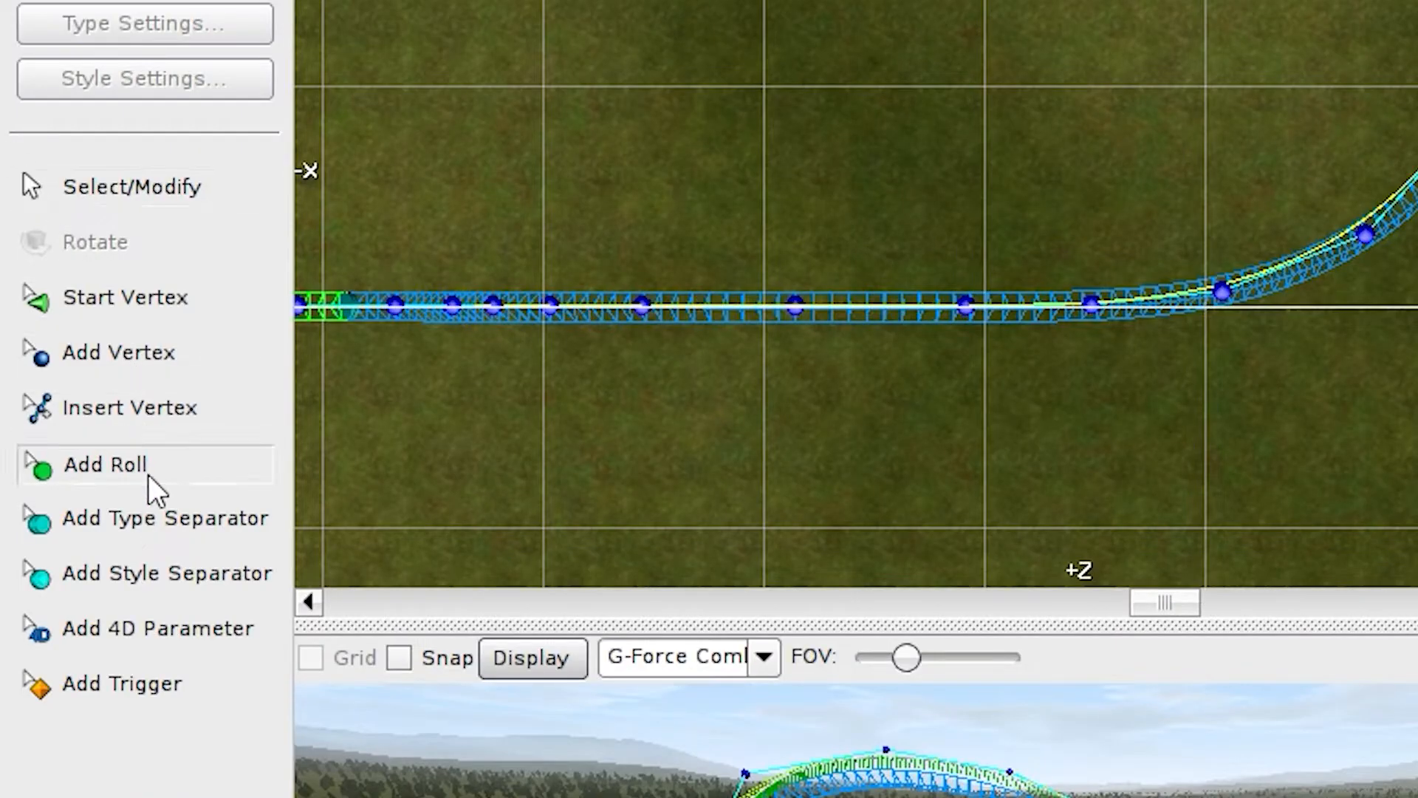
pyautogui.click(149, 476)
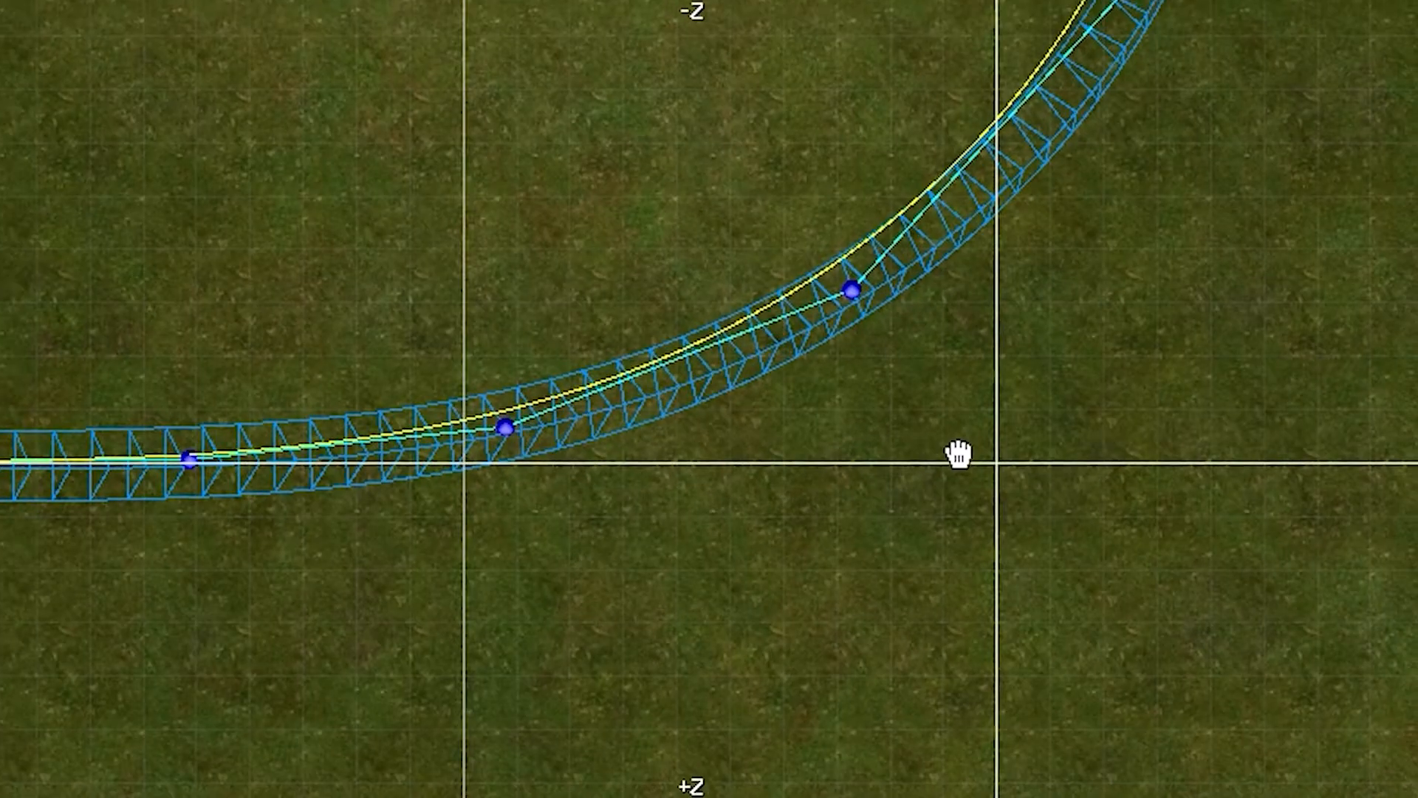
pyautogui.moveTo(957, 454); pyautogui.dragTo(950, 446, button='right')
pyautogui.click(713, 396)
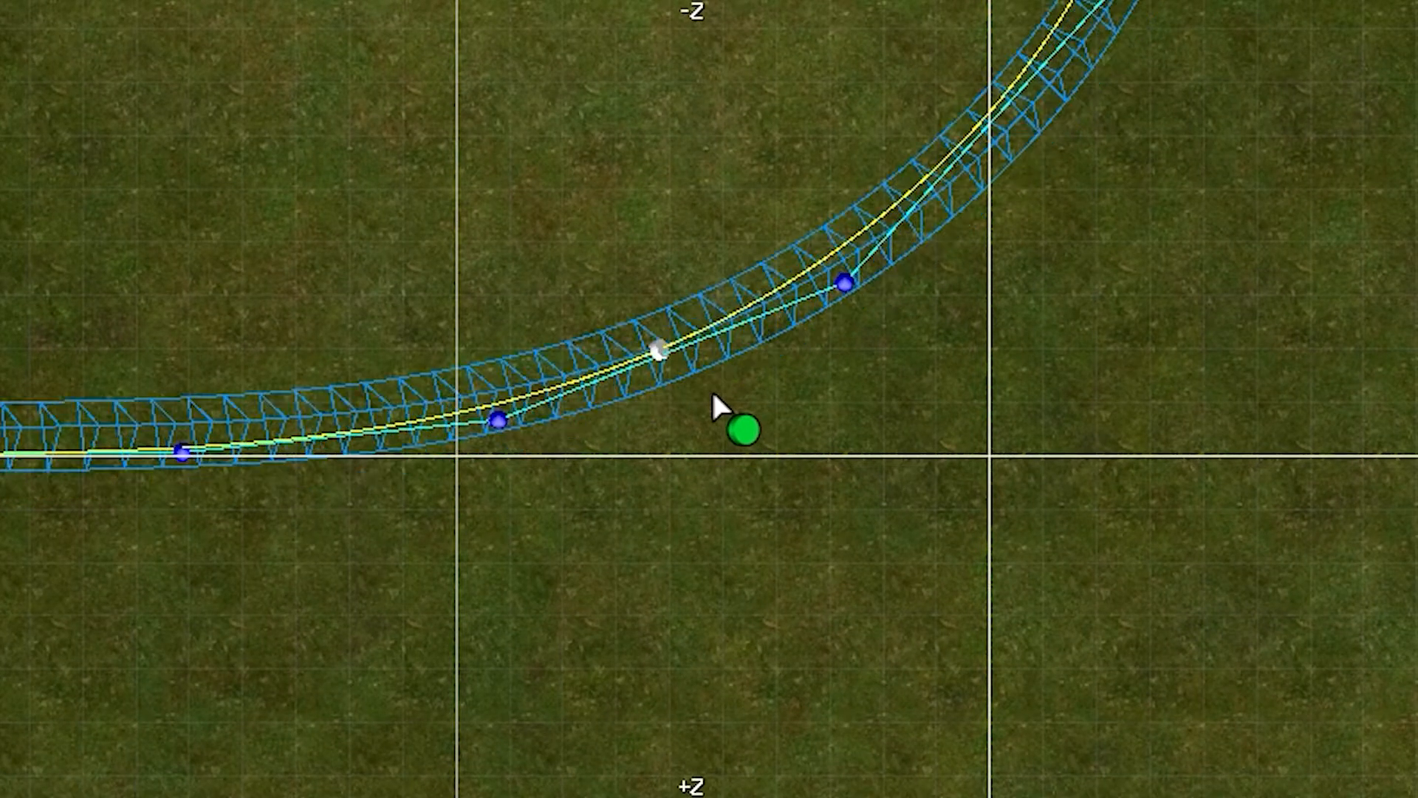
pyautogui.doubleClick(657, 353)
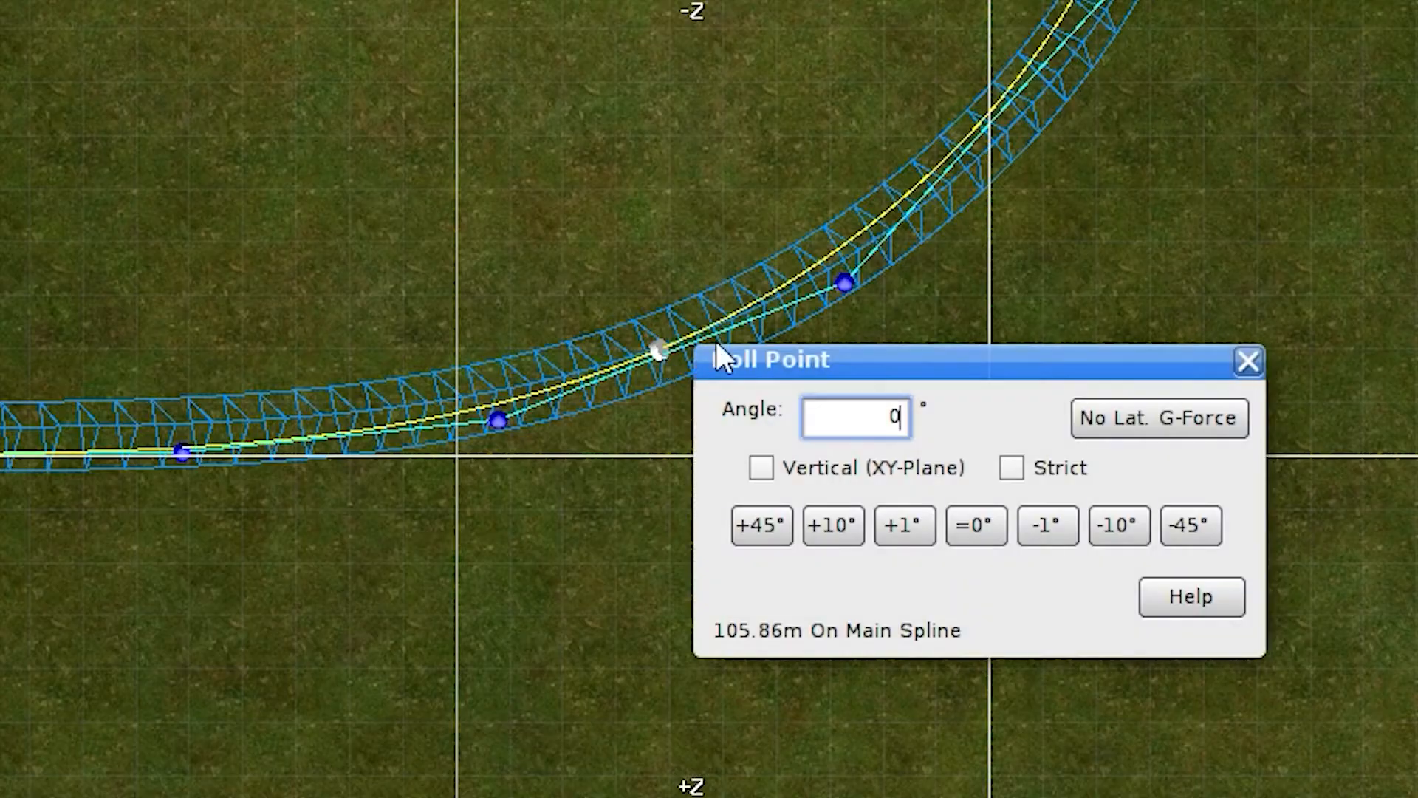
pyautogui.moveTo(936, 373); pyautogui.dragTo(1021, 464)
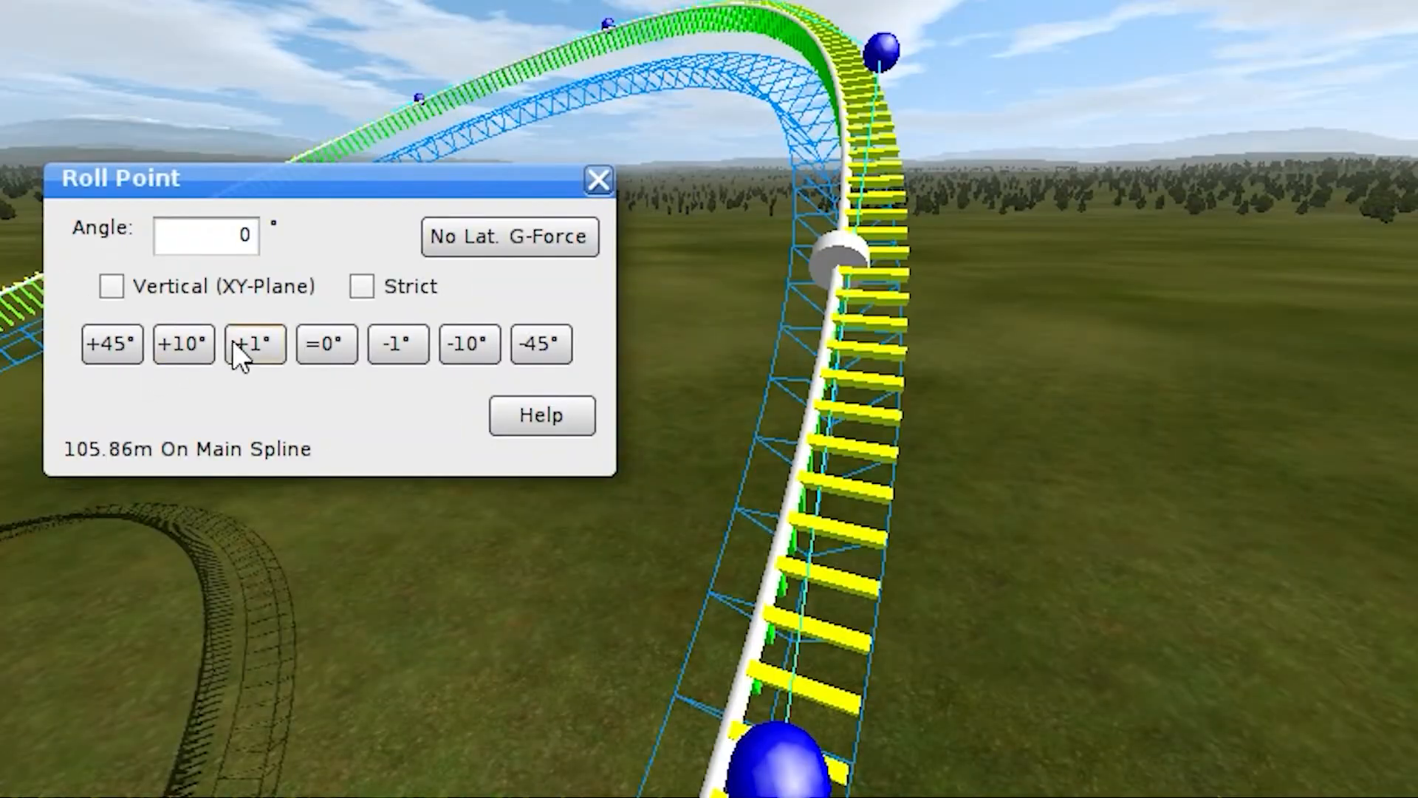
# Try banking the roll point at 50°, and bring its angle back down to 10°
pyautogui.click(177, 344)
pyautogui.click(178, 344)
pyautogui.click(178, 344)
pyautogui.click(178, 344)
pyautogui.click(178, 344)
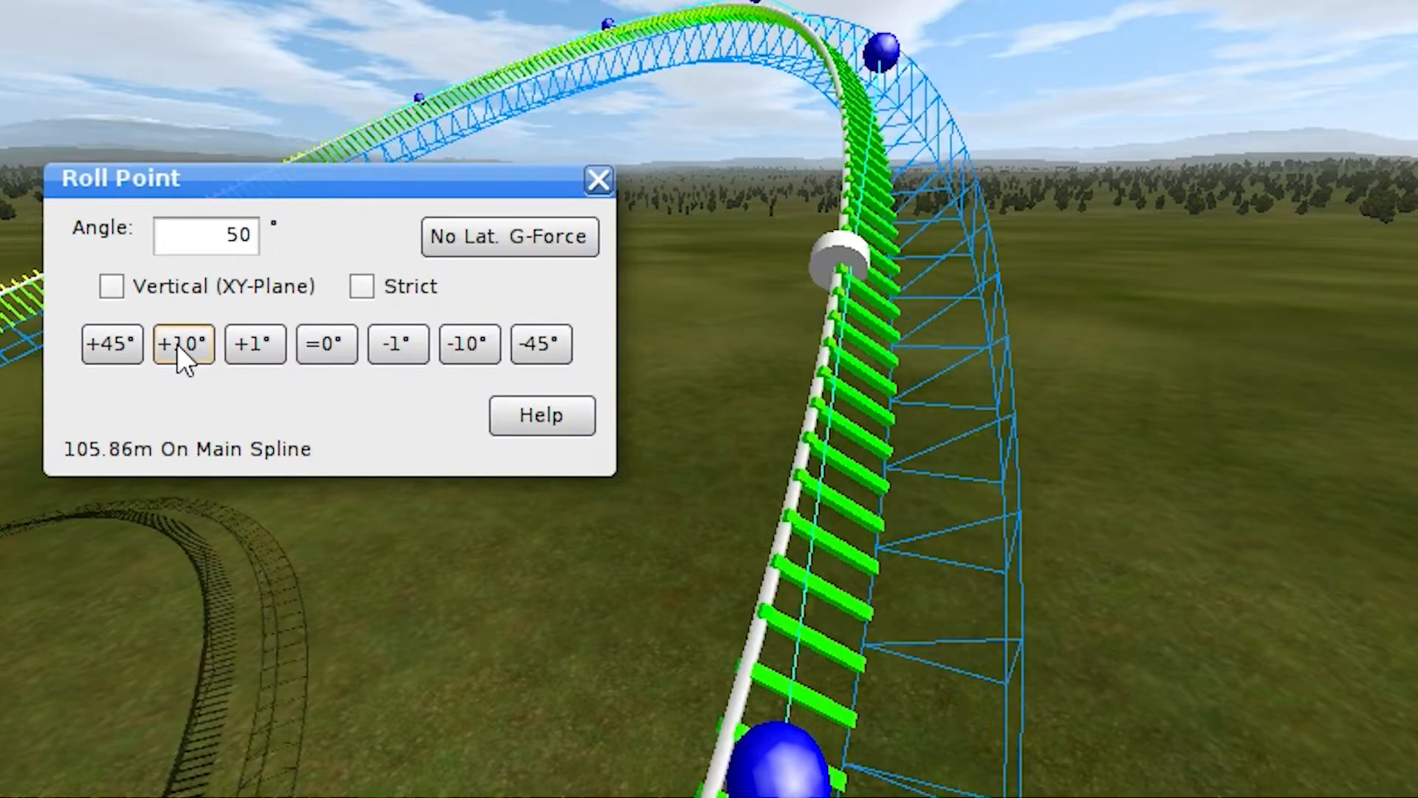
pyautogui.click(478, 344)
pyautogui.click(479, 344)
pyautogui.click(478, 344)
pyautogui.click(478, 344)
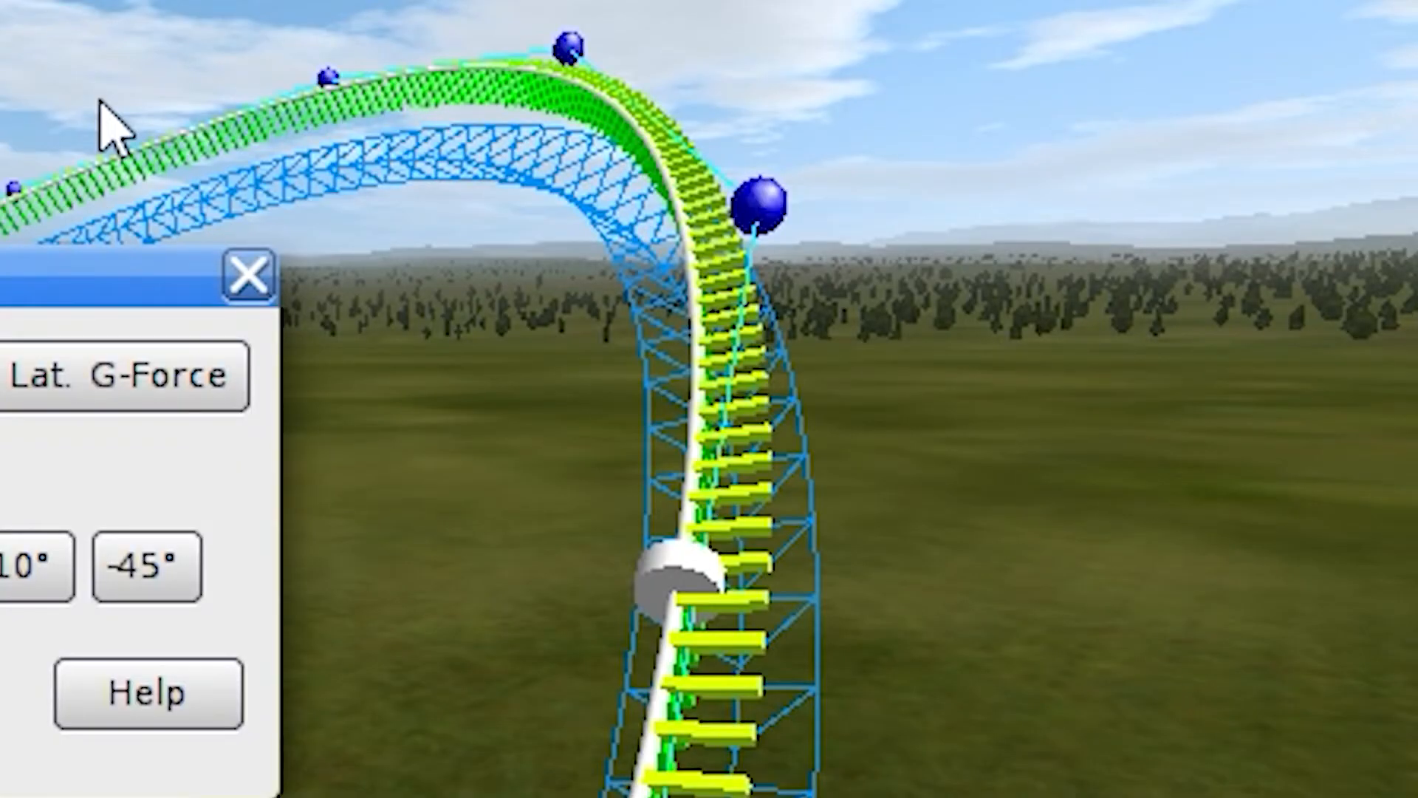
# Compare the perspective view's other track display modes, including Radius Comb XY, Blocks and Spline
pyautogui.click(339, 67)
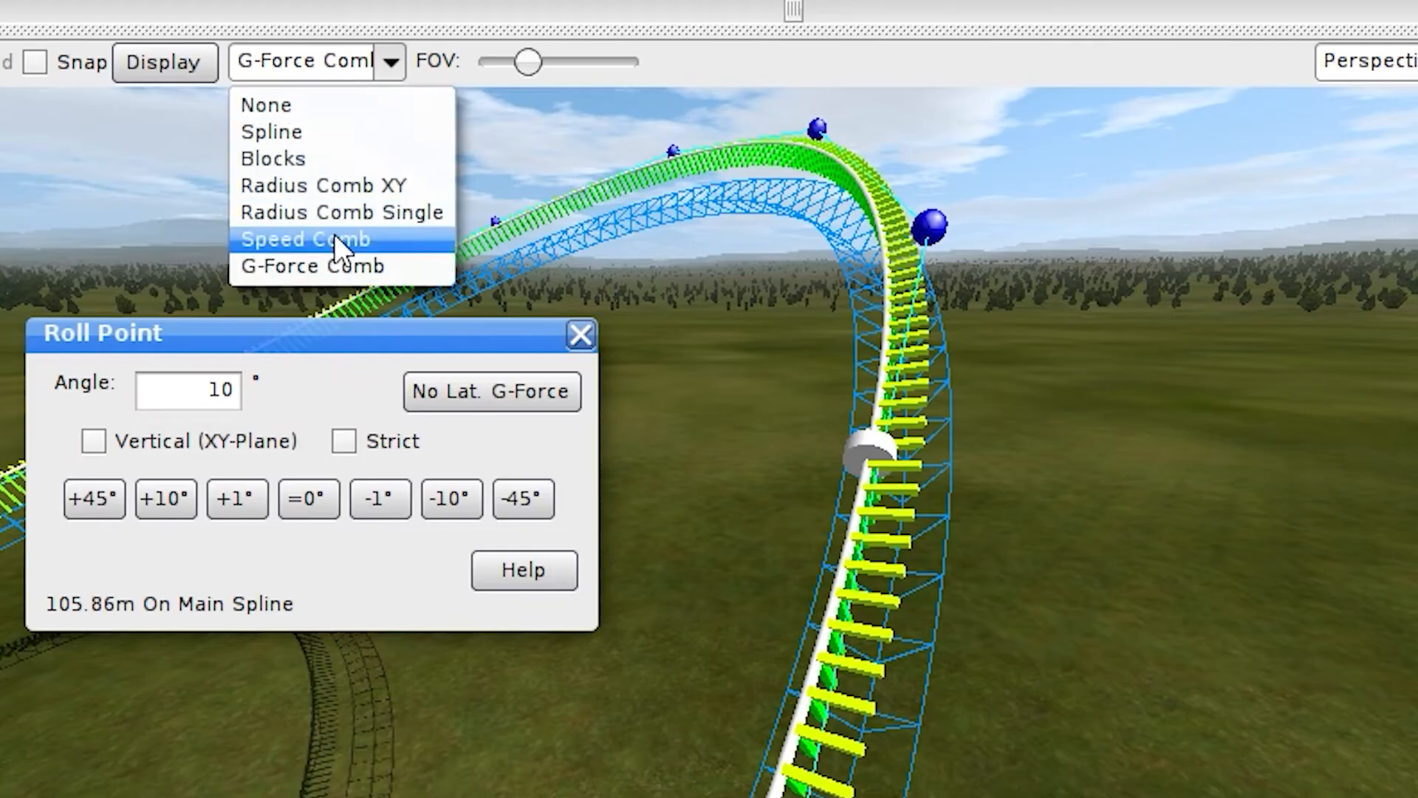
pyautogui.click(286, 496)
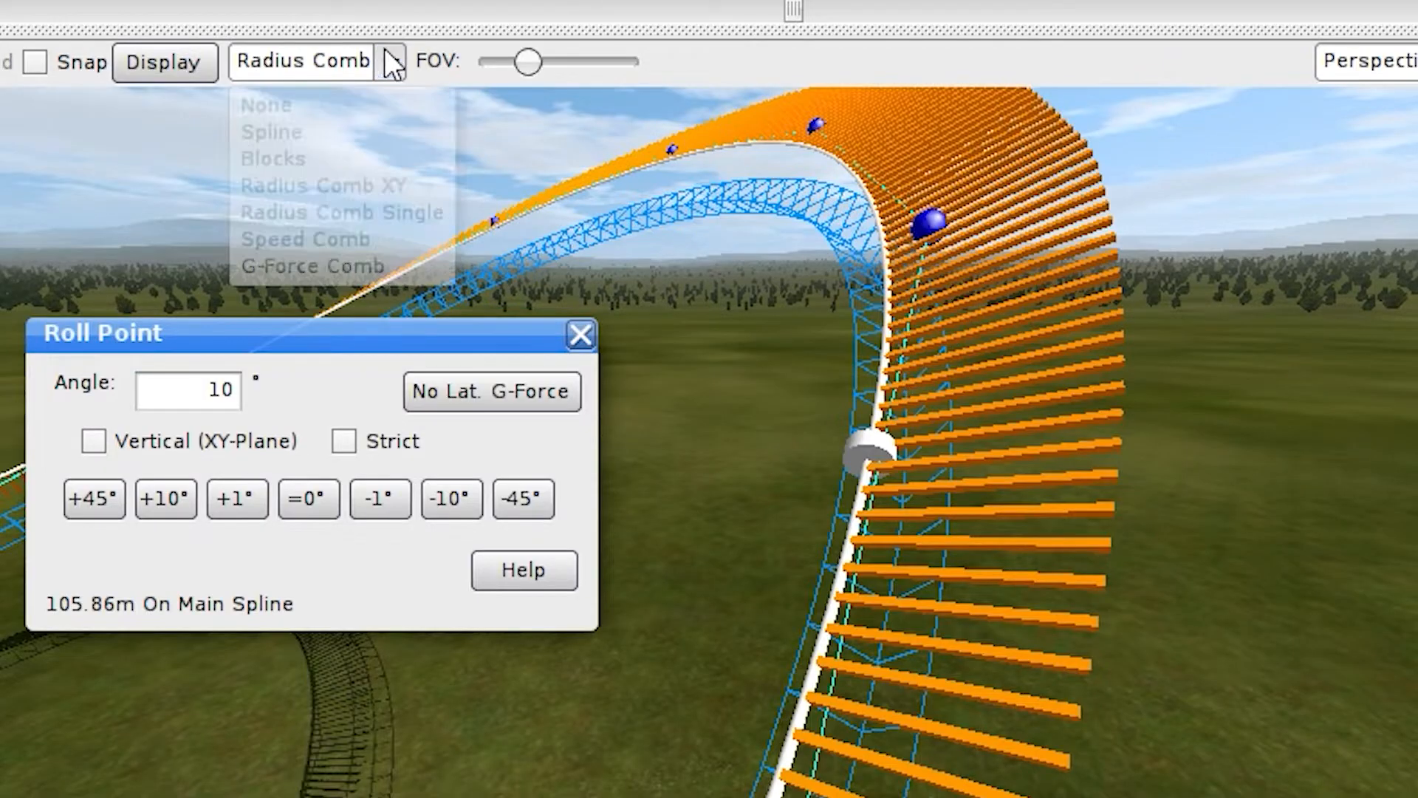
pyautogui.click(351, 186)
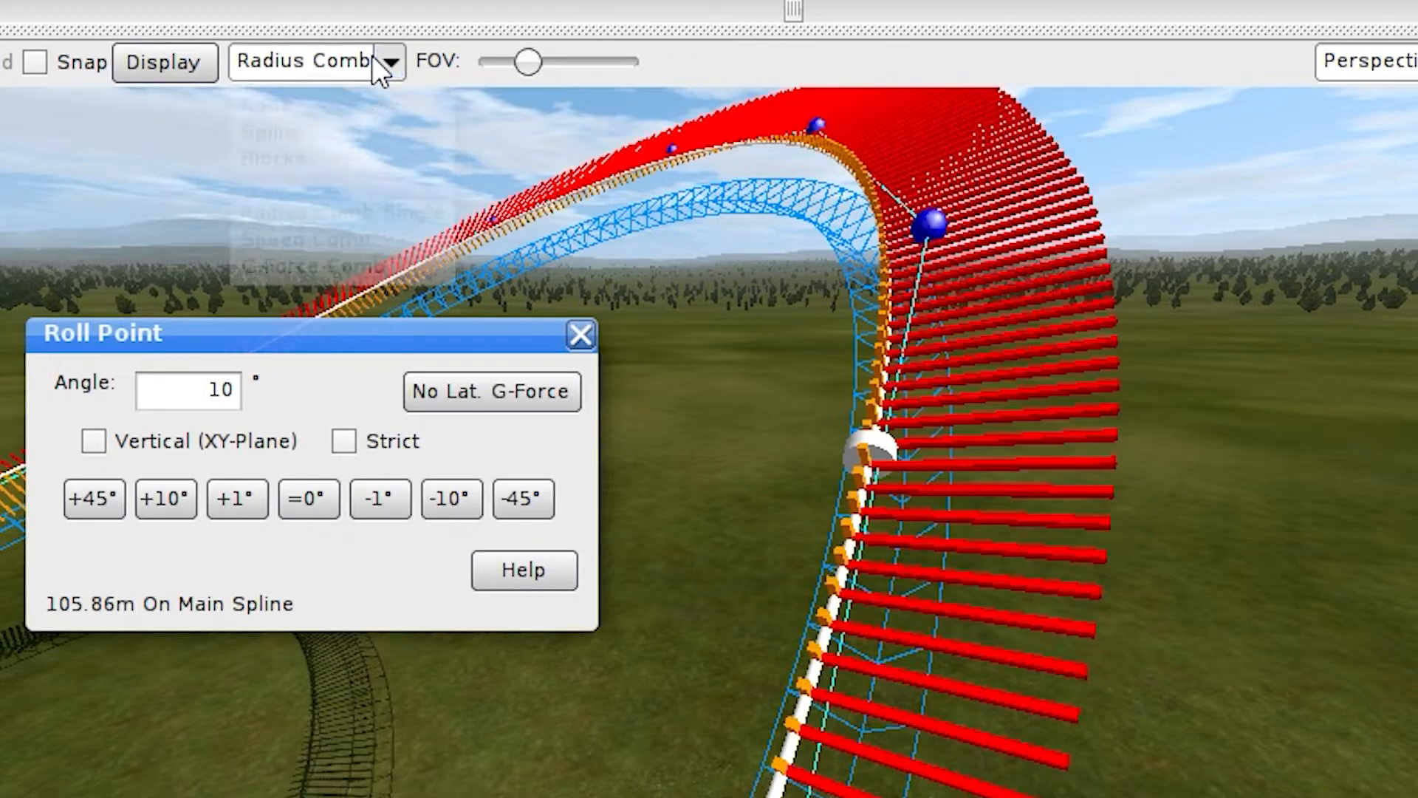
pyautogui.click(372, 59)
pyautogui.click(353, 160)
pyautogui.click(352, 64)
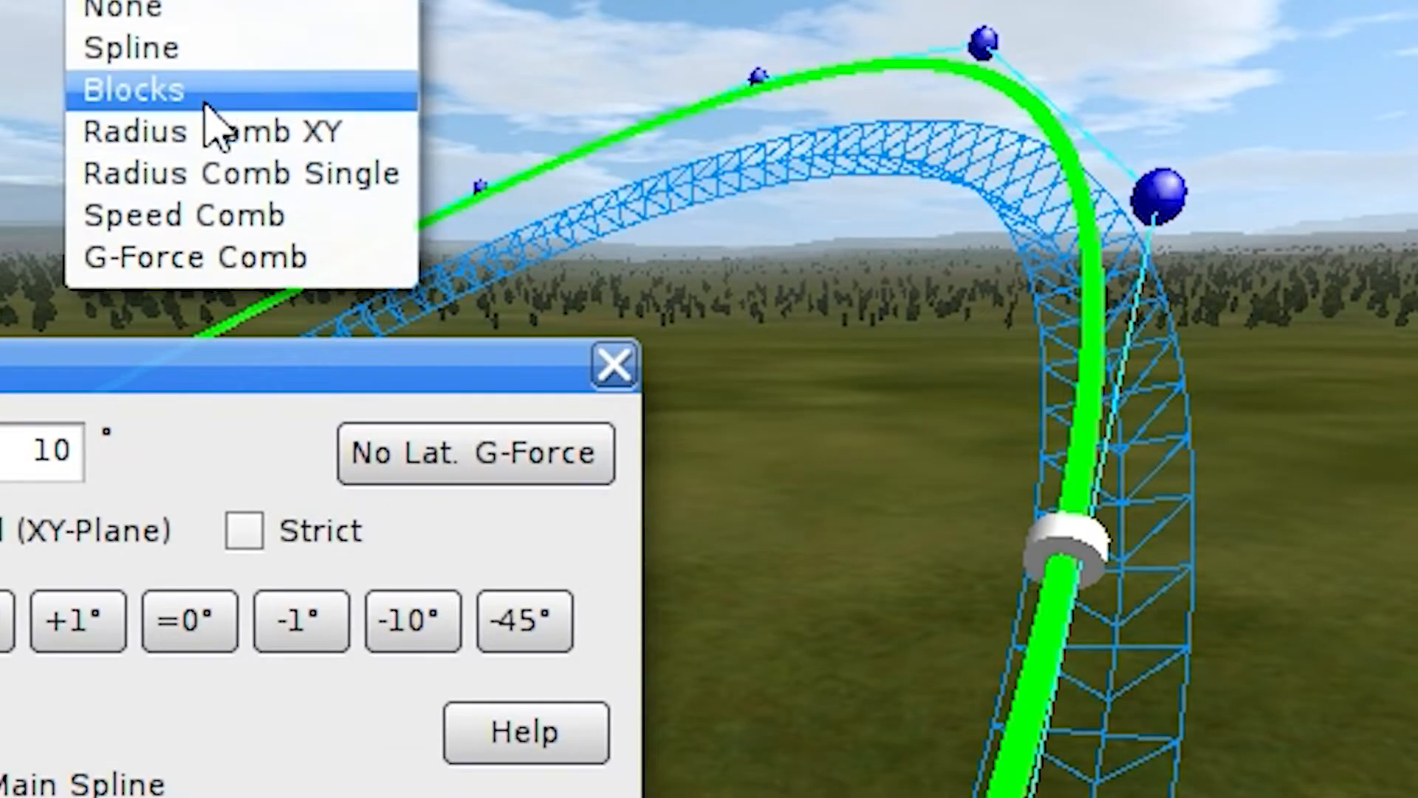
pyautogui.click(207, 49)
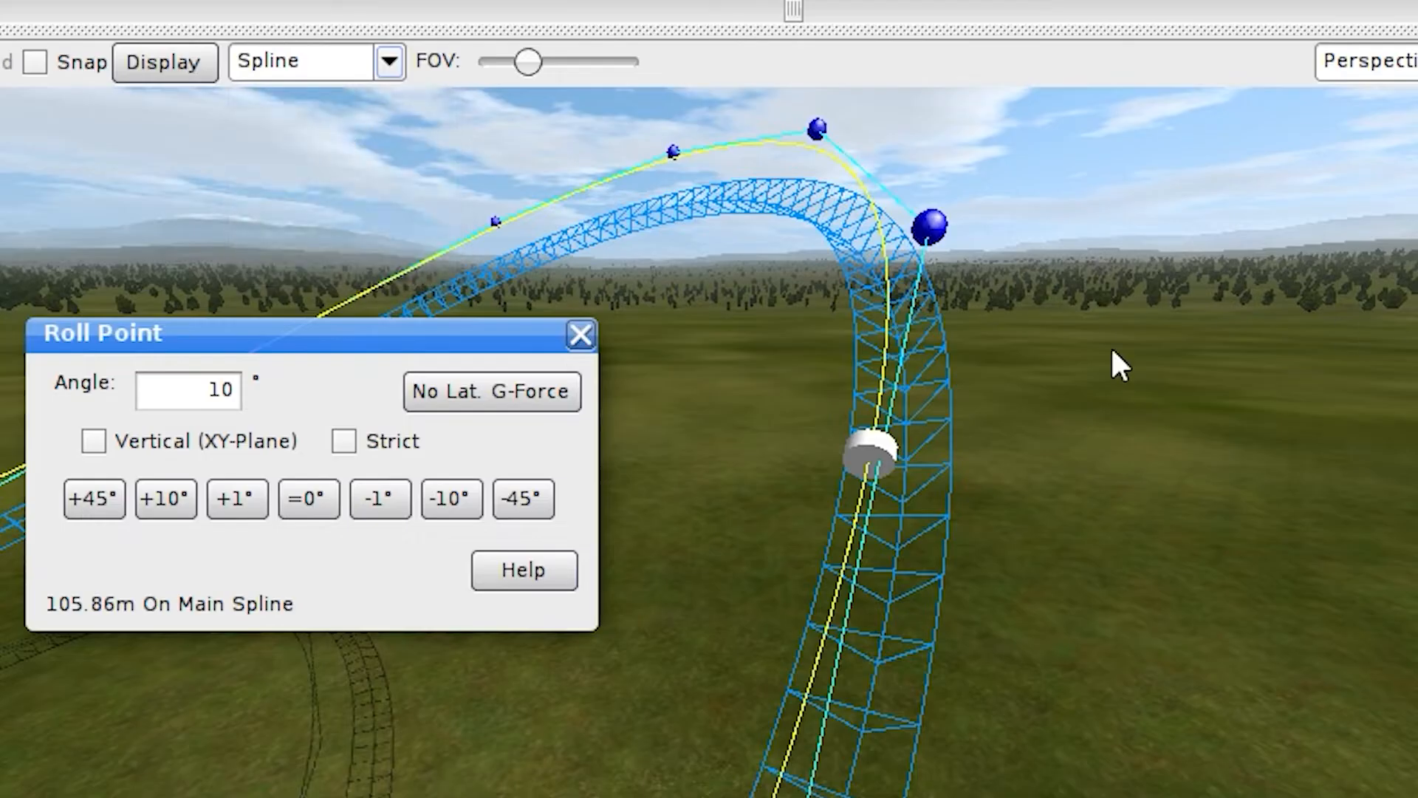
# Raise the roll point's angle to 50° and examine the G-Force Comb along the drop and turn
pyautogui.moveTo(1043, 358); pyautogui.dragTo(835, 318, button='right')
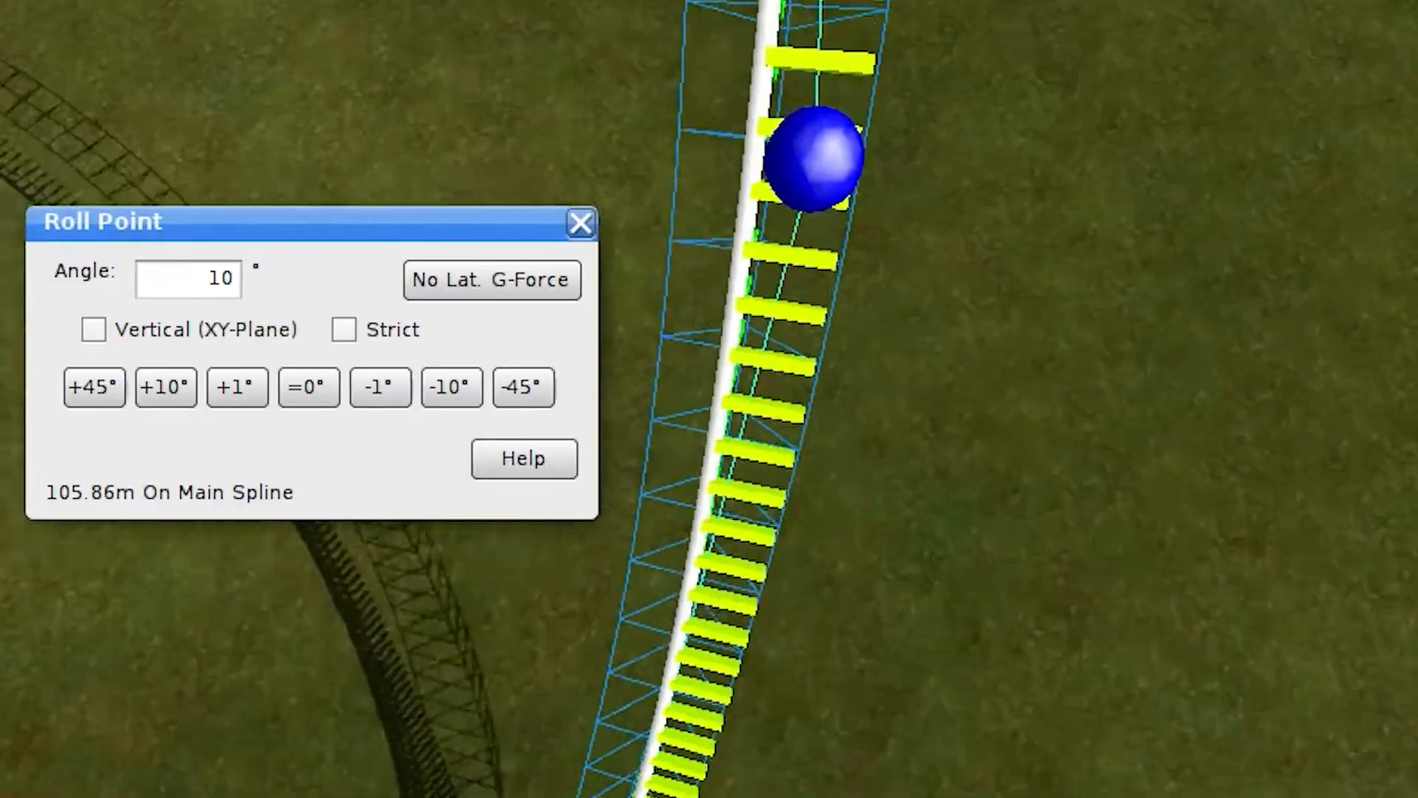
pyautogui.moveTo(849, 443); pyautogui.dragTo(878, 347, button='right')
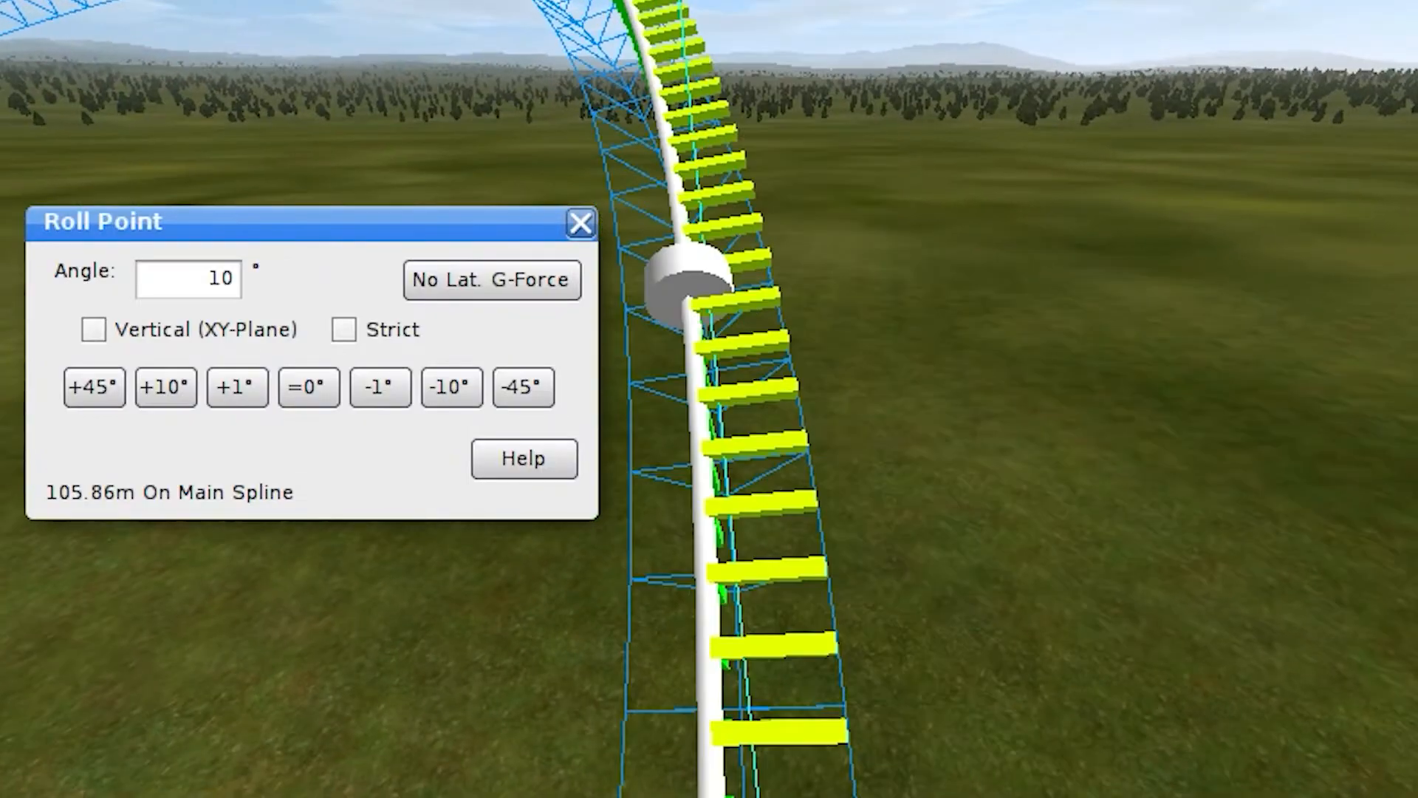
pyautogui.moveTo(1089, 312); pyautogui.dragTo(1078, 269, button='right')
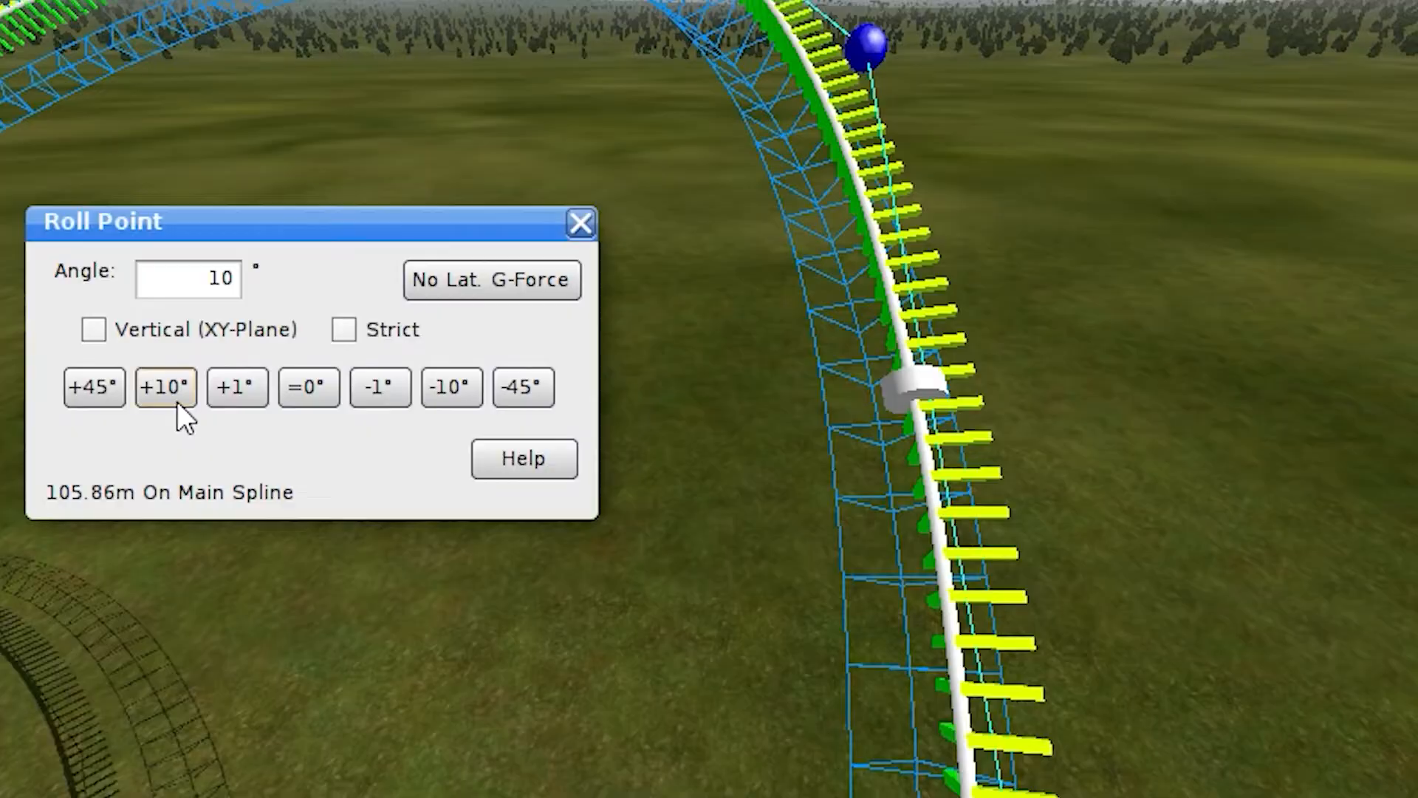
pyautogui.click(177, 403)
pyautogui.click(177, 403)
pyautogui.click(178, 404)
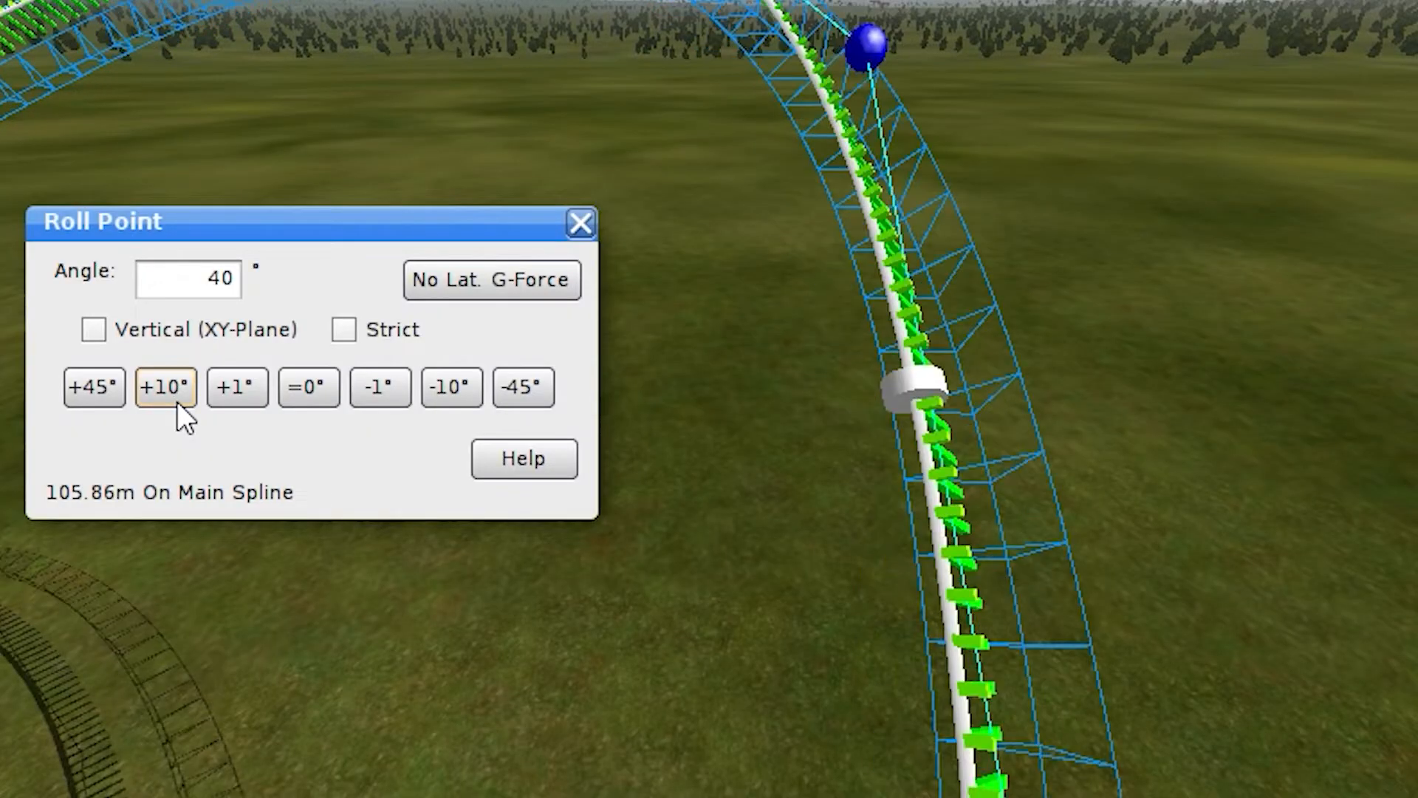
pyautogui.click(177, 402)
pyautogui.moveTo(949, 379)
pyautogui.mouseDown(button='right')
pyautogui.moveTo(975, 270)
pyautogui.moveTo(945, 255)
pyautogui.moveTo(957, 393)
pyautogui.mouseUp(button='right')
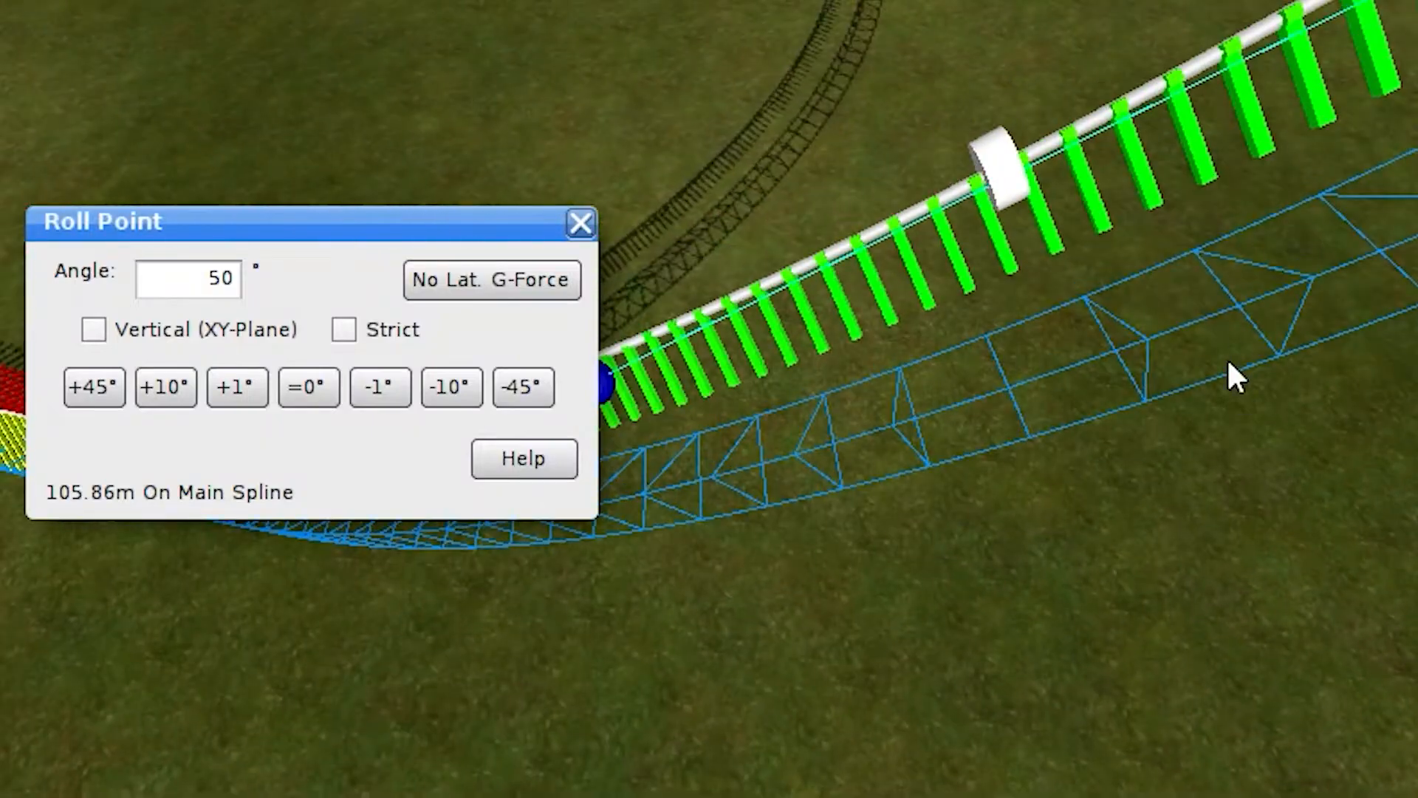
pyautogui.moveTo(1184, 305); pyautogui.dragTo(1033, 300, button='right')
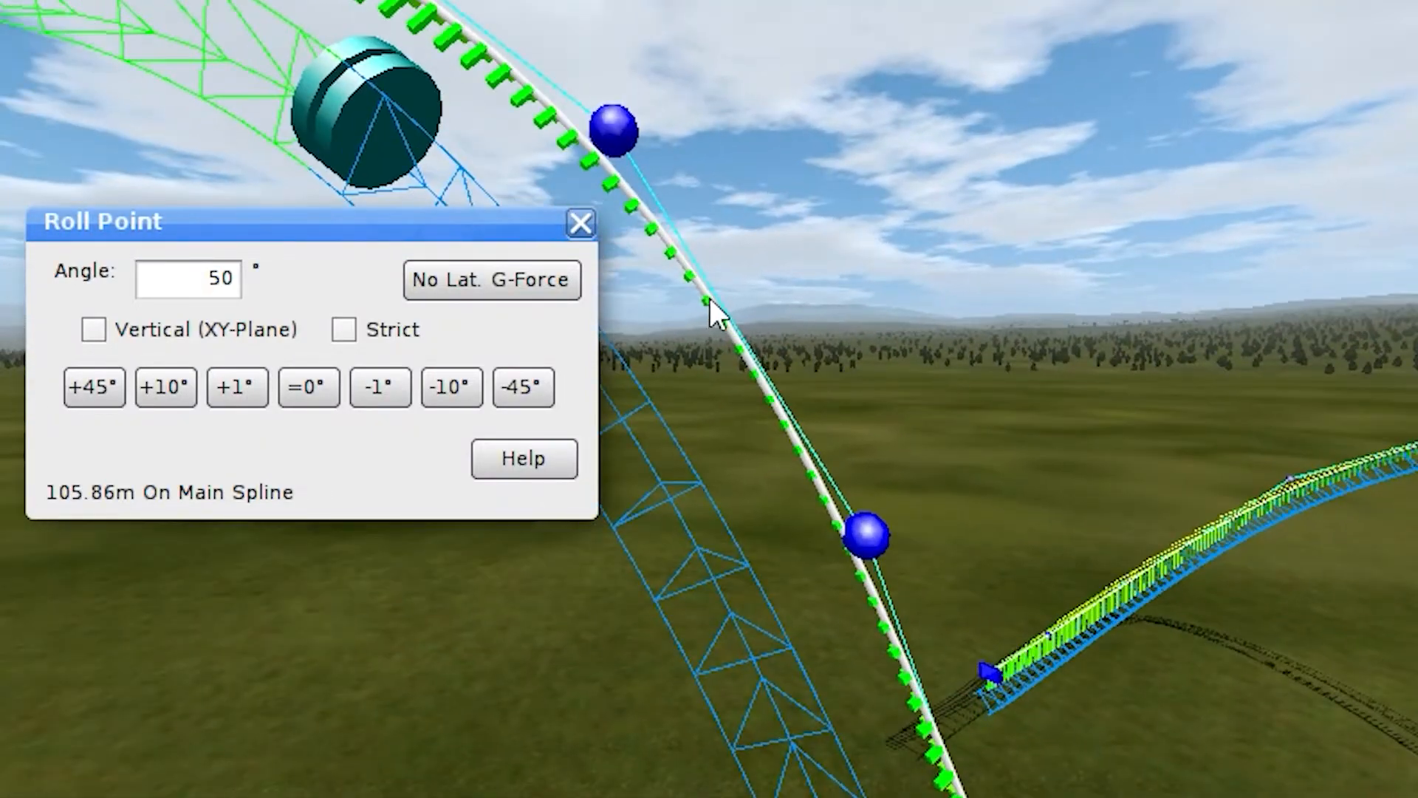
pyautogui.moveTo(759, 353); pyautogui.dragTo(752, 302, button='right')
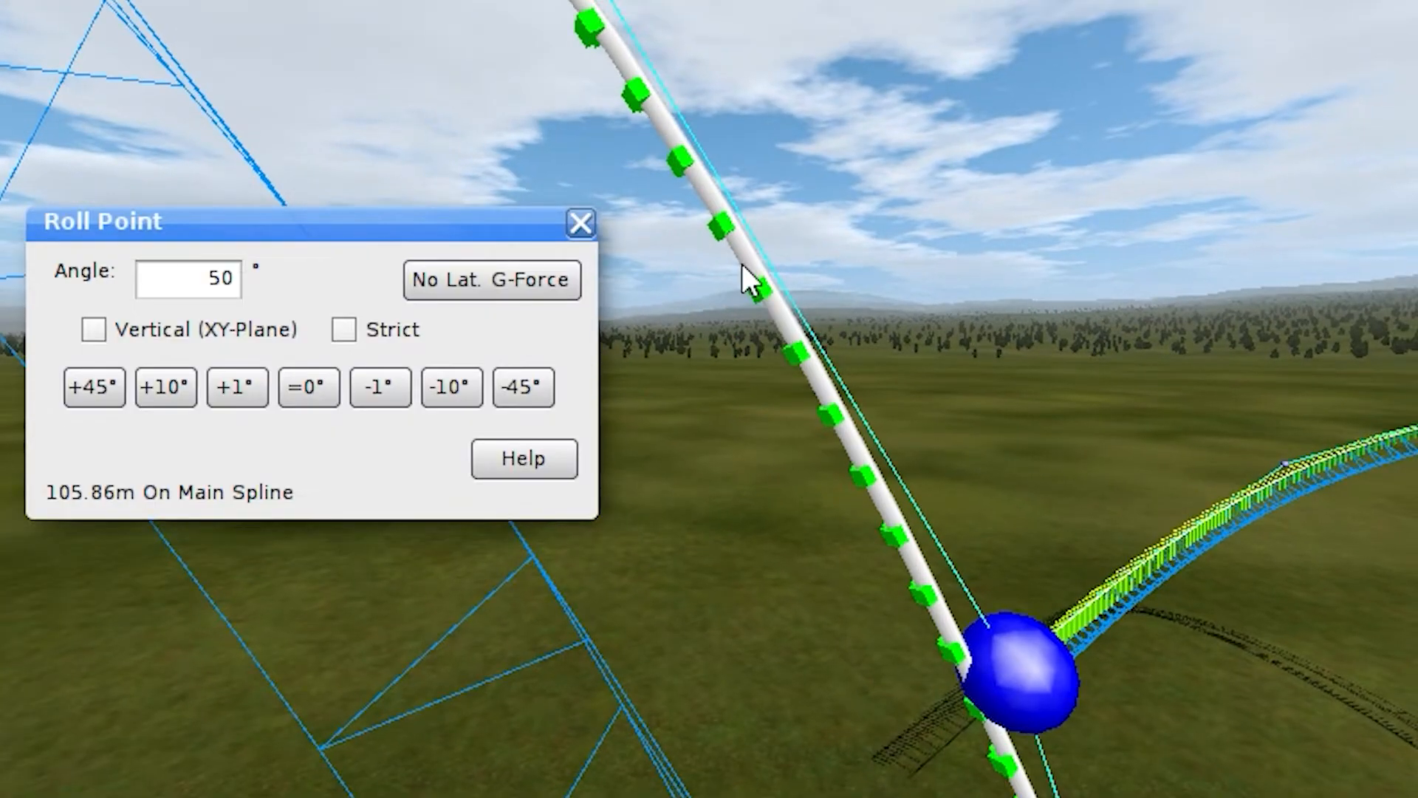
pyautogui.moveTo(871, 479); pyautogui.dragTo(871, 517, button='right')
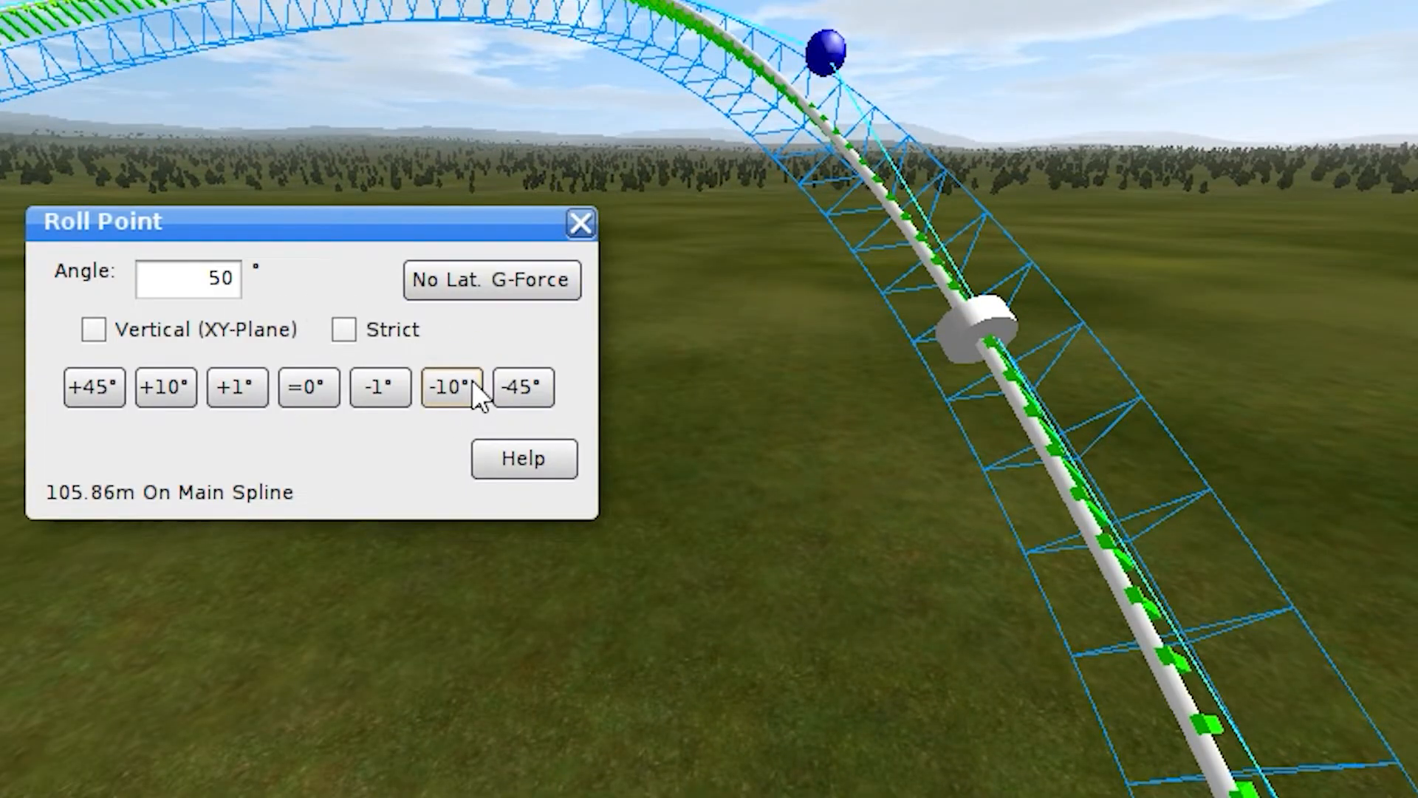
# Lower the roll point's angle to 20°, and have No Lat. G-Force calculate its banking instead
pyautogui.click(472, 380)
pyautogui.click(472, 380)
pyautogui.click(472, 379)
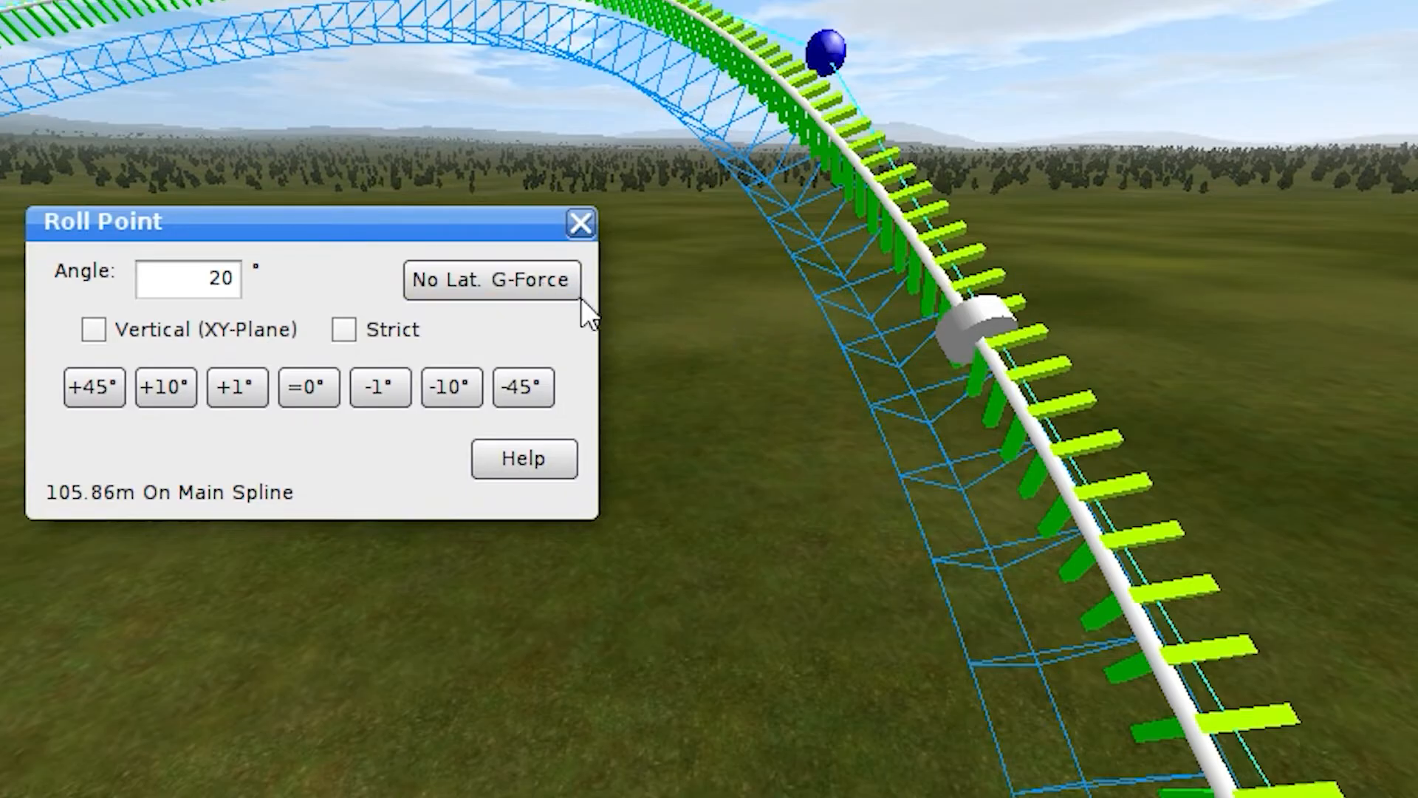
pyautogui.click(547, 287)
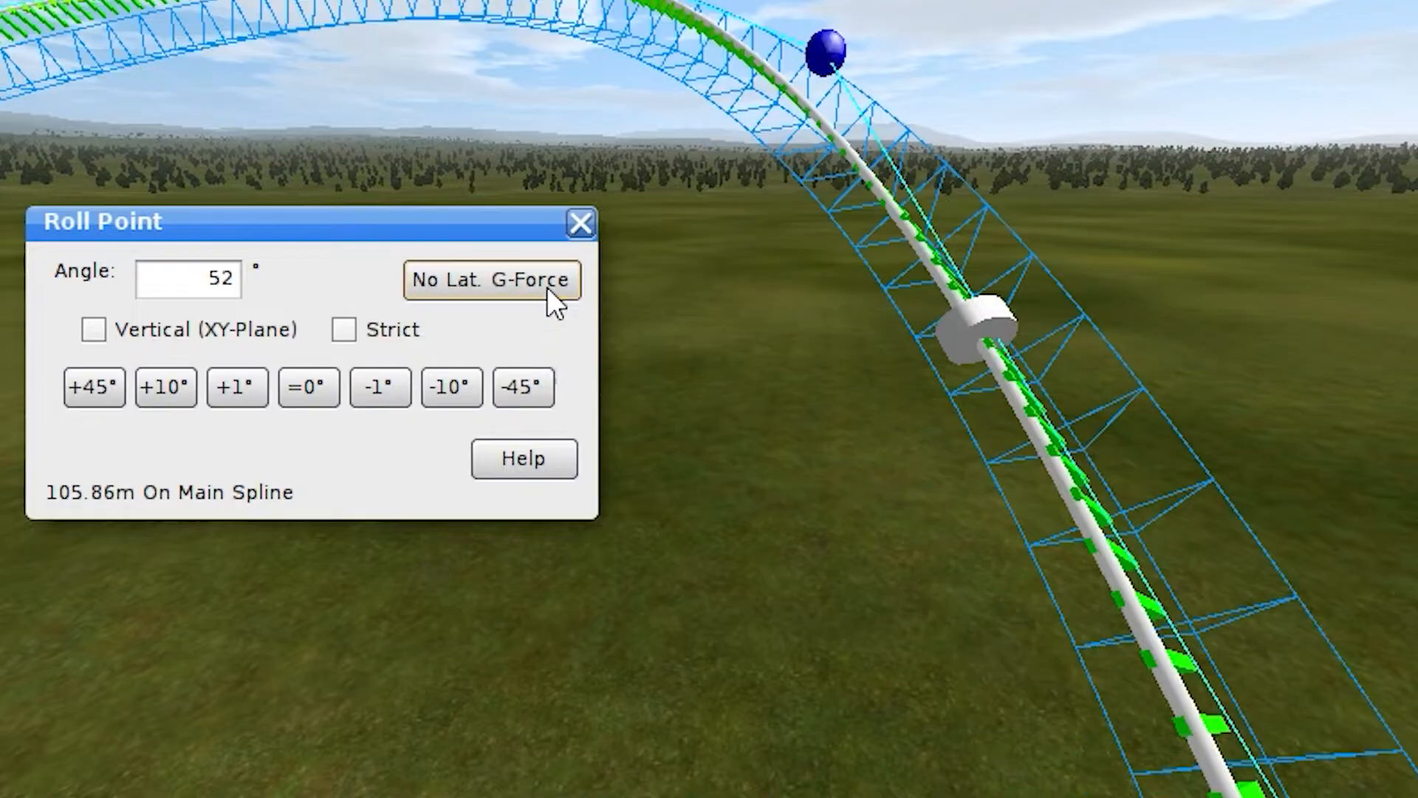
pyautogui.moveTo(926, 263); pyautogui.dragTo(820, 288, button='middle')
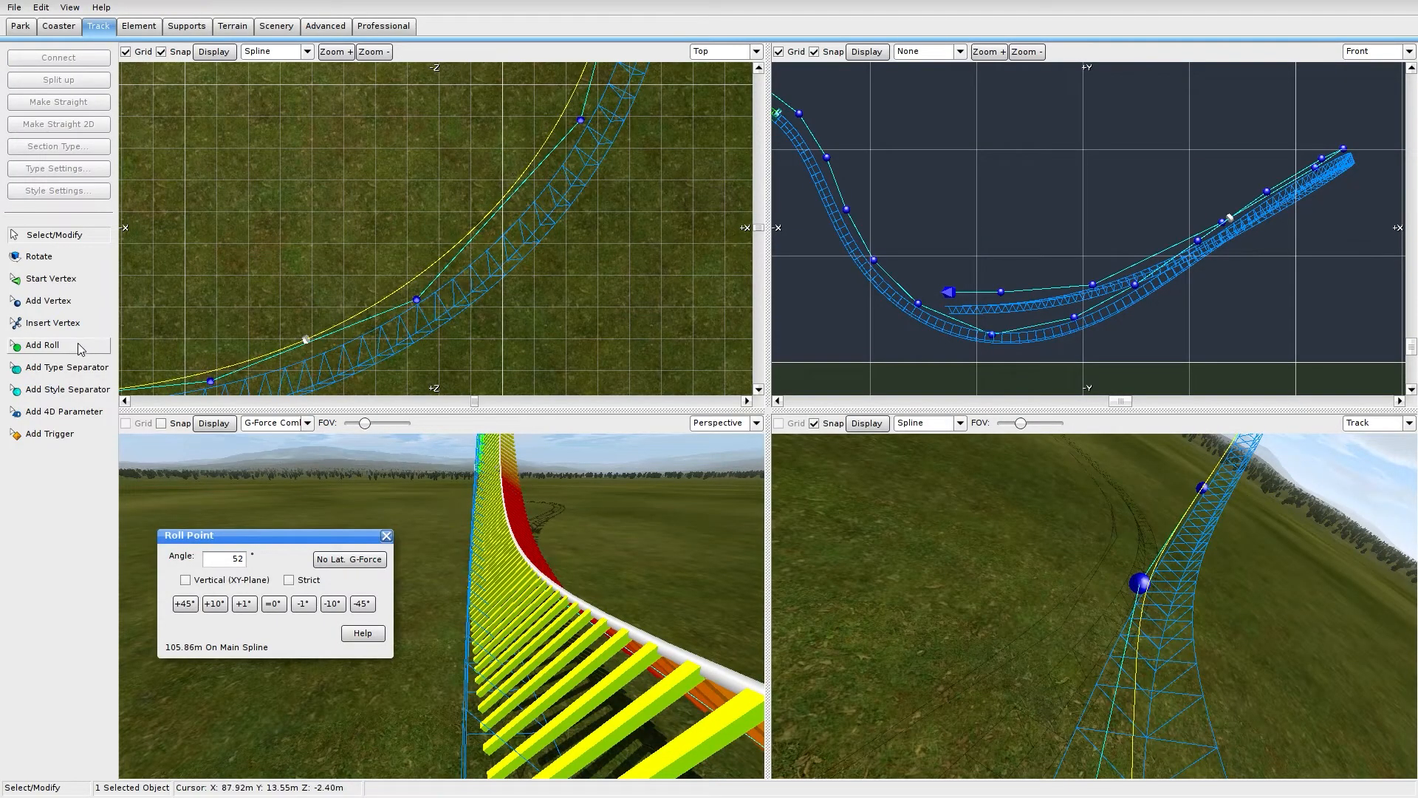
# Add roll points at about 93.5 m and 99.3 m on the main spline, banking the turn's entry with No Lat. G-Force
pyautogui.click(45, 344)
pyautogui.moveTo(573, 536); pyautogui.dragTo(473, 517, button='middle')
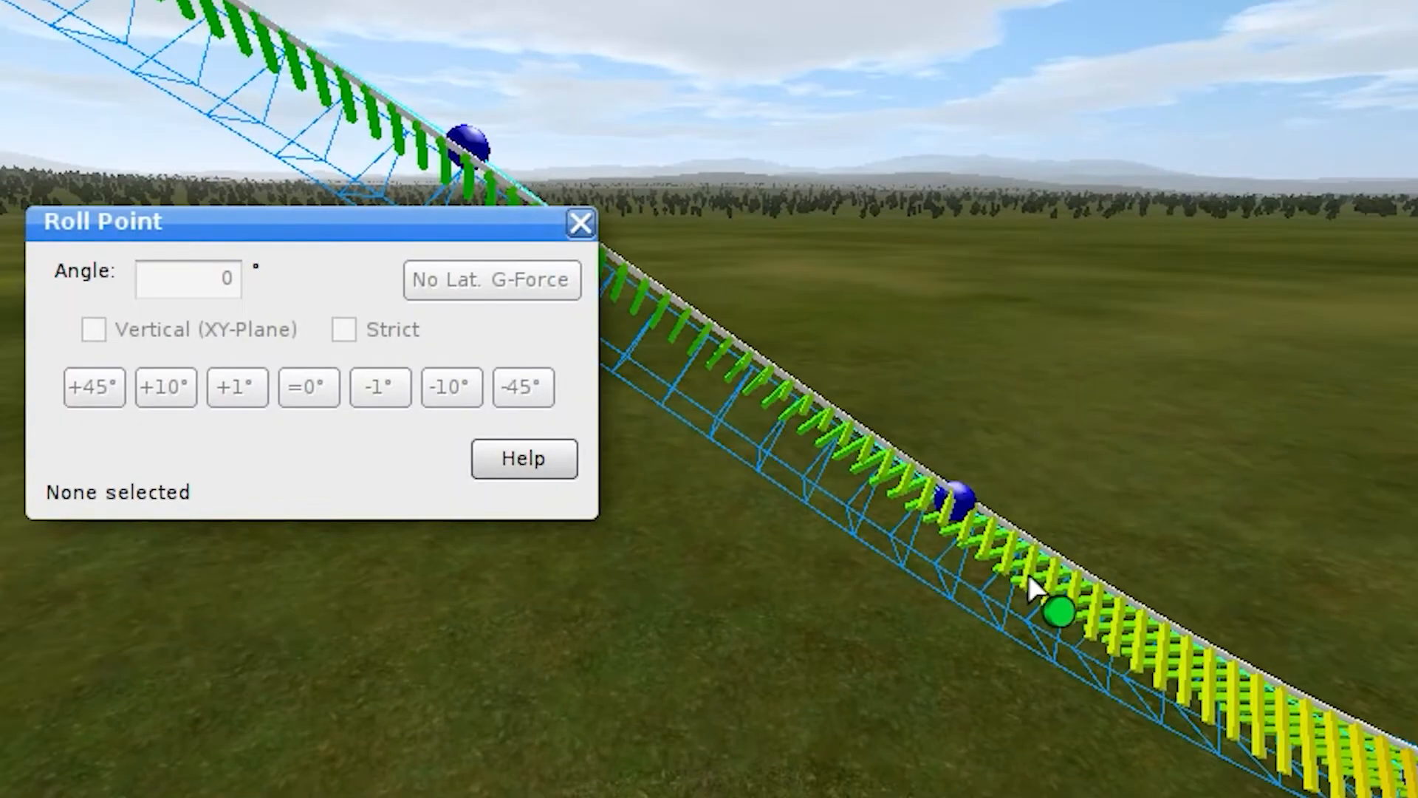
pyautogui.click(1032, 589)
pyautogui.click(529, 285)
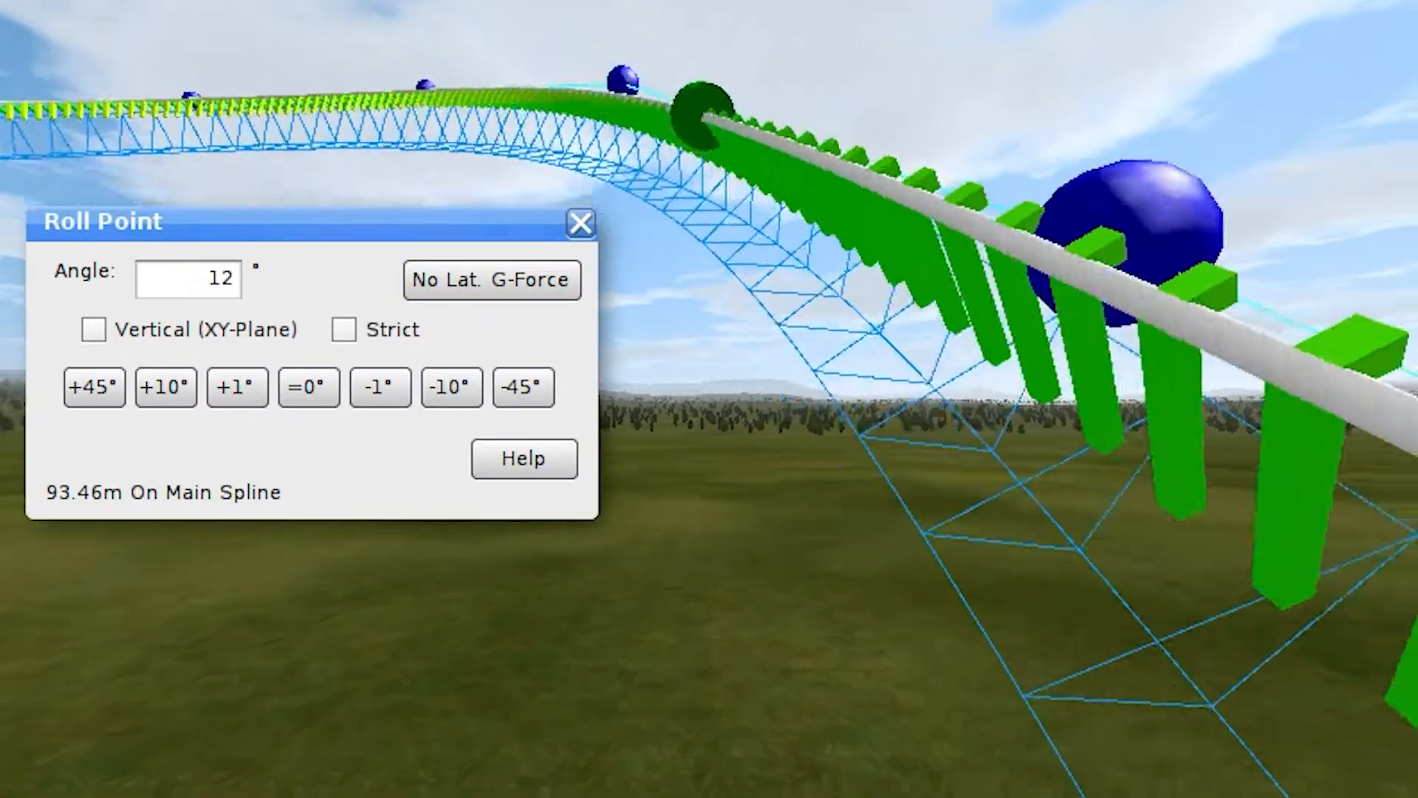
pyautogui.moveTo(982, 266); pyautogui.dragTo(1000, 381, button='right')
pyautogui.moveTo(709, 317); pyautogui.dragTo(675, 288, button='right')
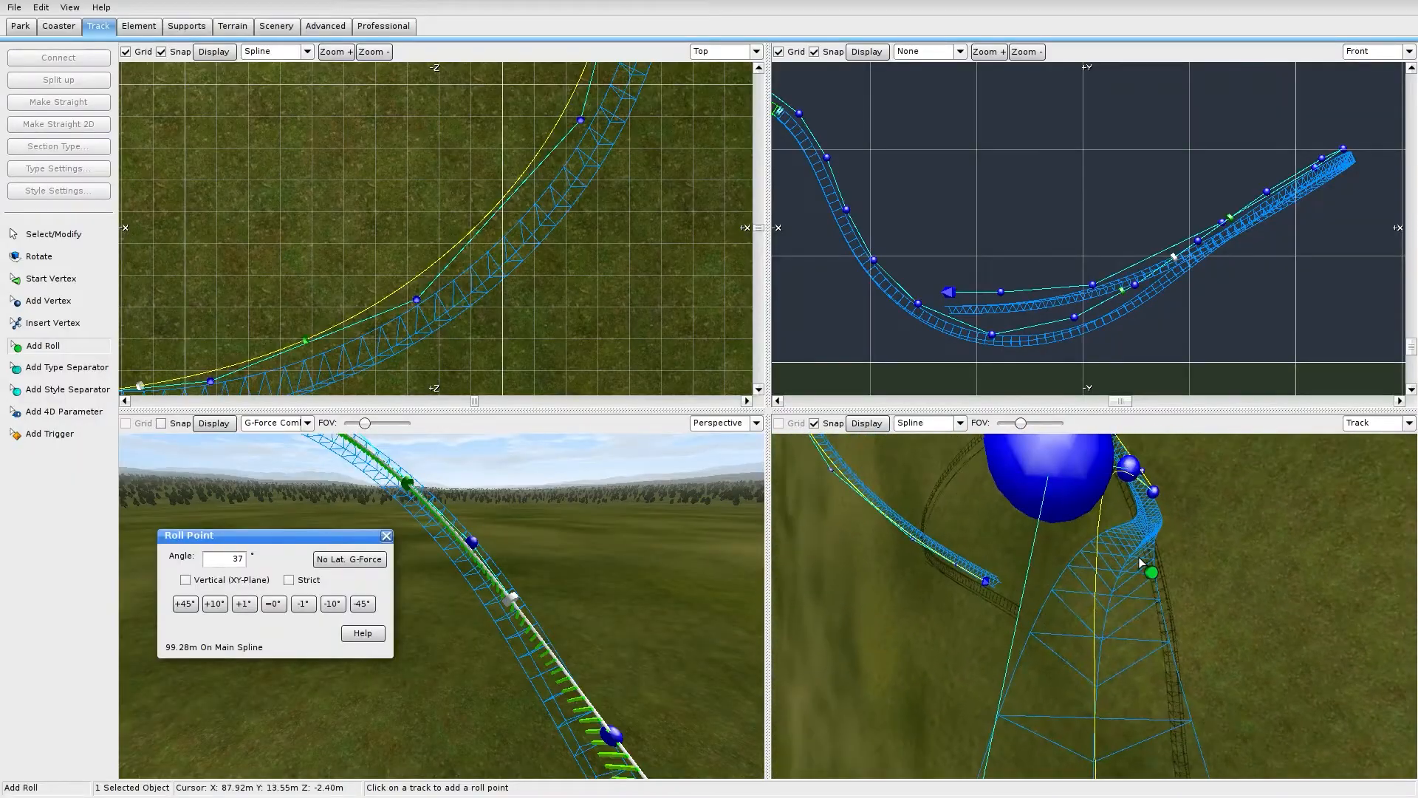
# Add a strict roll point with a 0° angle in the valley before the turn, at about 82.3 m on the main spline
pyautogui.moveTo(617, 573); pyautogui.dragTo(626, 525, button='right')
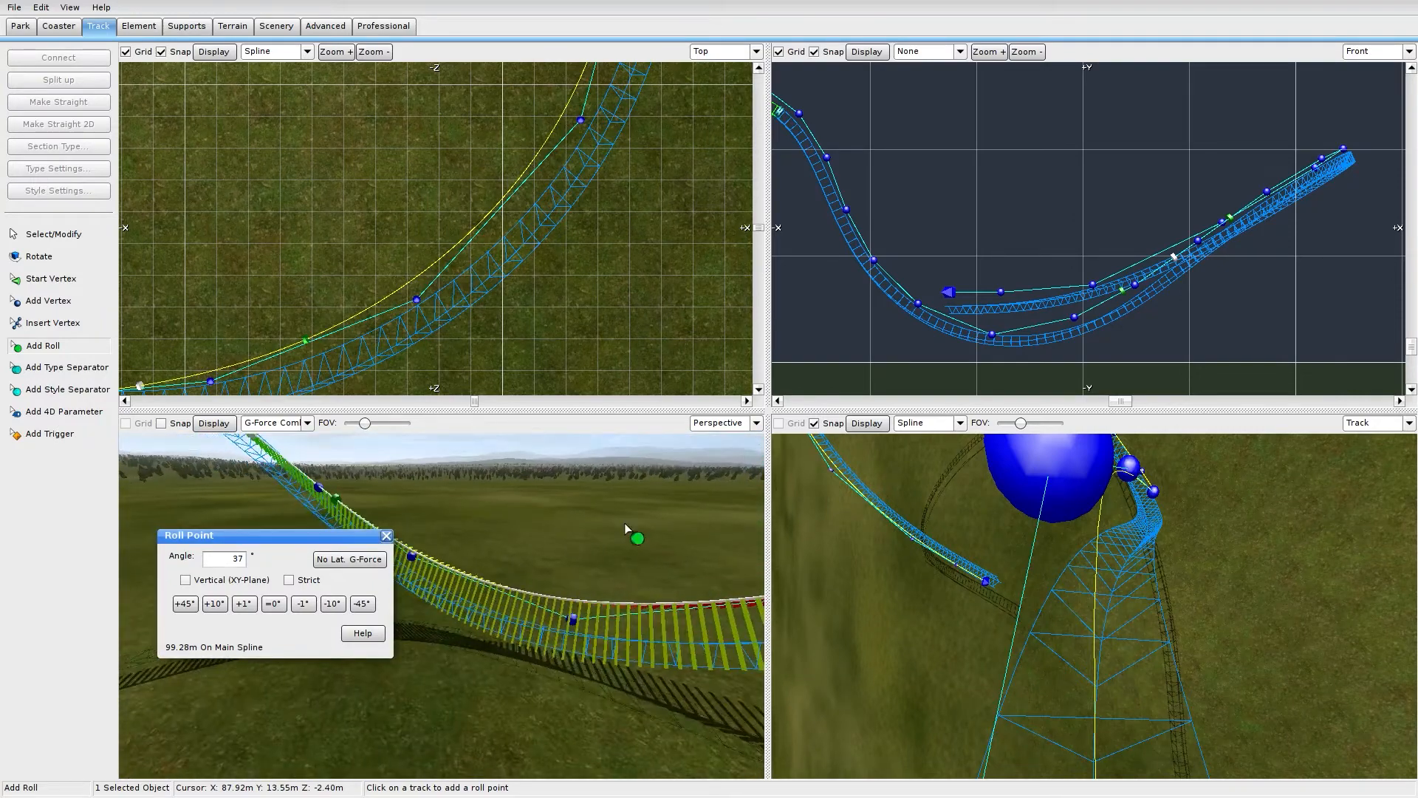
pyautogui.scroll(-3, 445, 293)
pyautogui.moveTo(279, 308); pyautogui.dragTo(676, 219, button='right')
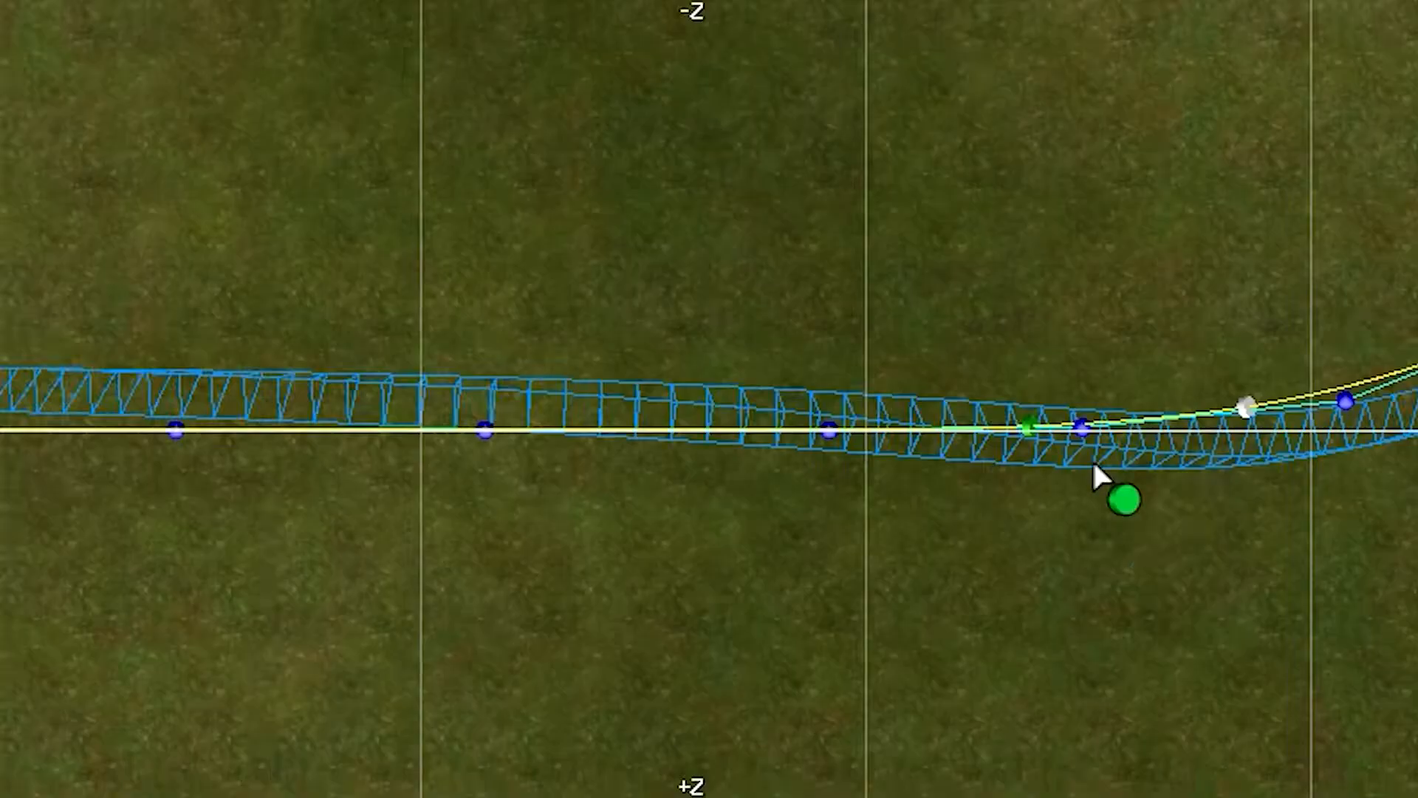
pyautogui.moveTo(1093, 464); pyautogui.dragTo(844, 531, button='right')
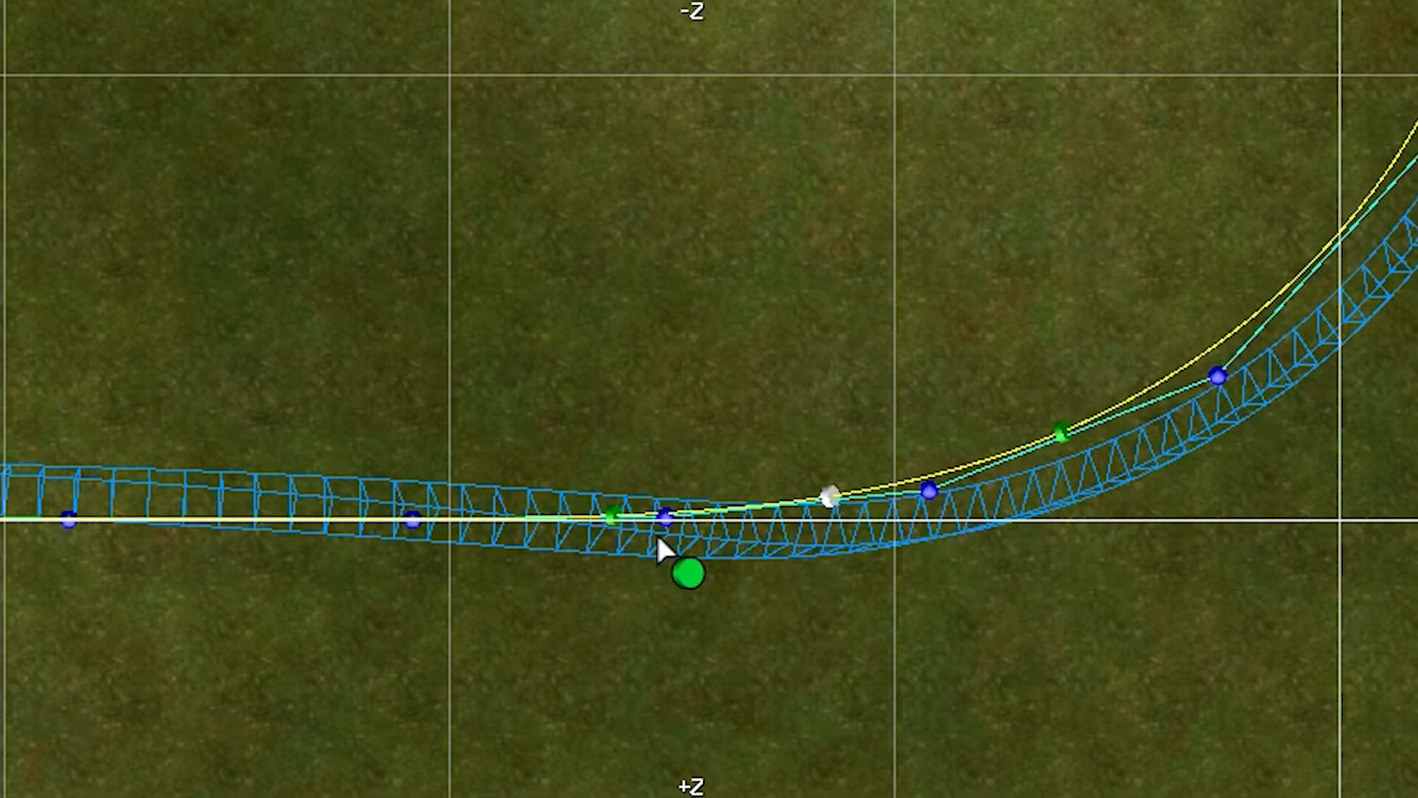
pyautogui.moveTo(399, 579); pyautogui.dragTo(660, 499, button='right')
pyautogui.click(631, 463)
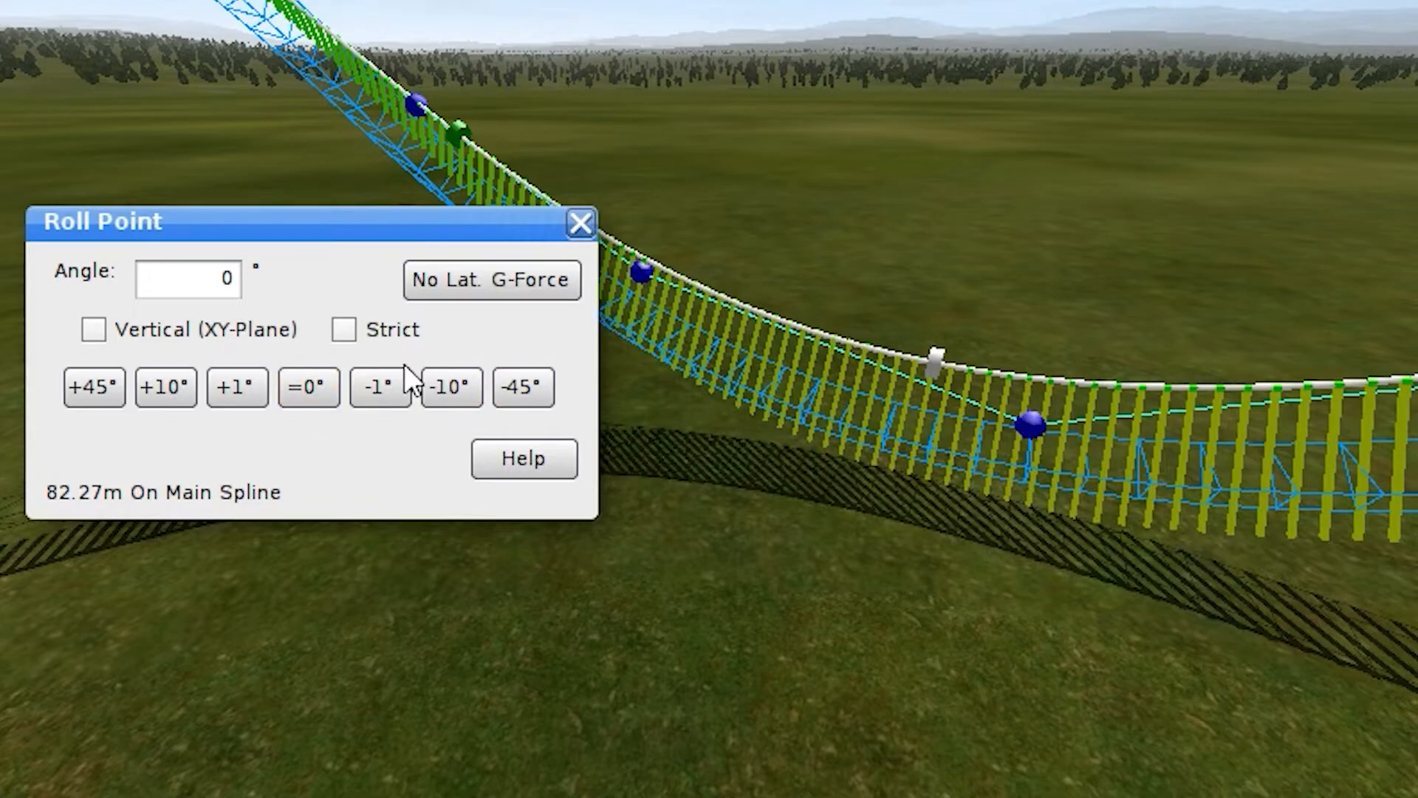
pyautogui.click(356, 335)
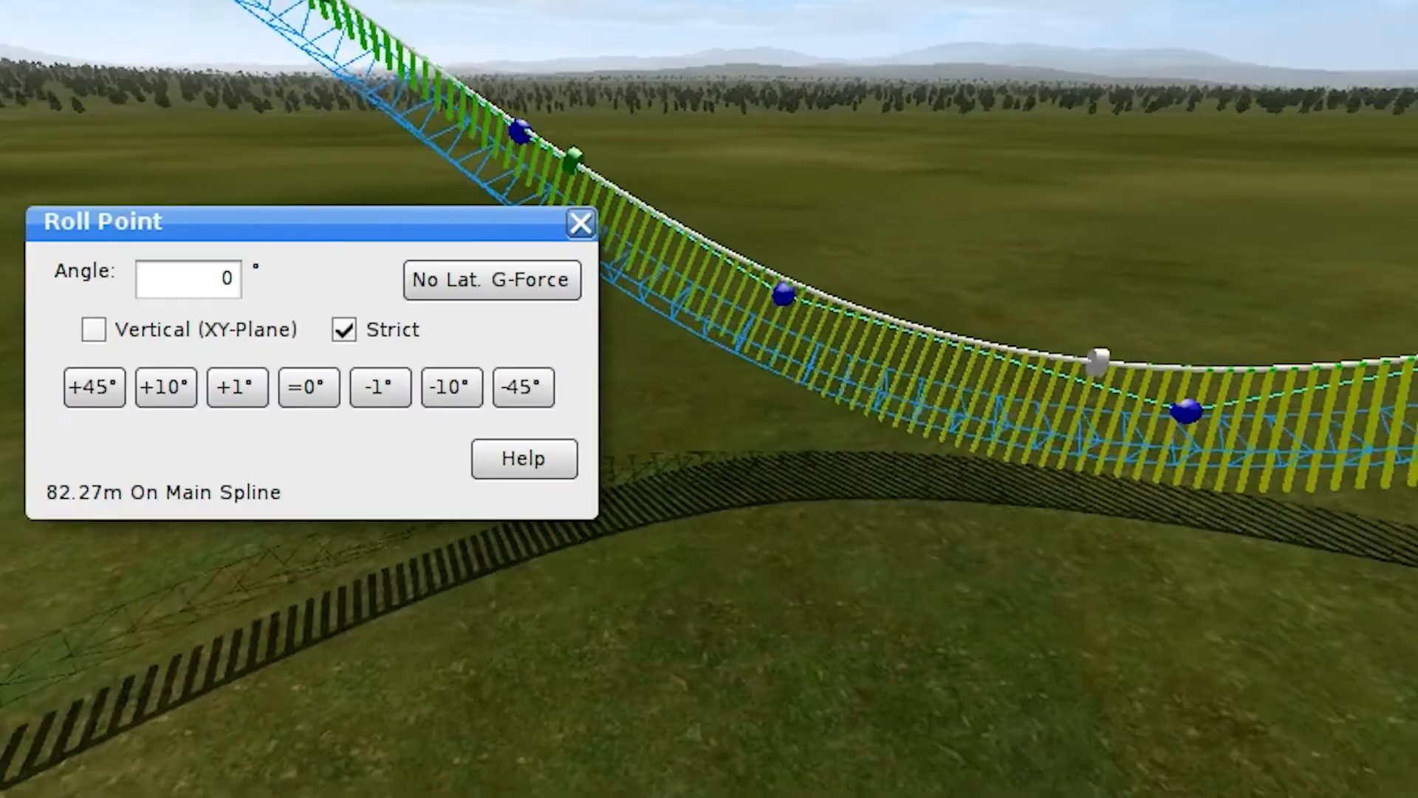
# Slide the strict roll point along the track between the valley and the first banked roll point, as far as about 89.4 m
pyautogui.moveTo(1181, 387); pyautogui.dragTo(1204, 384, button='middle')
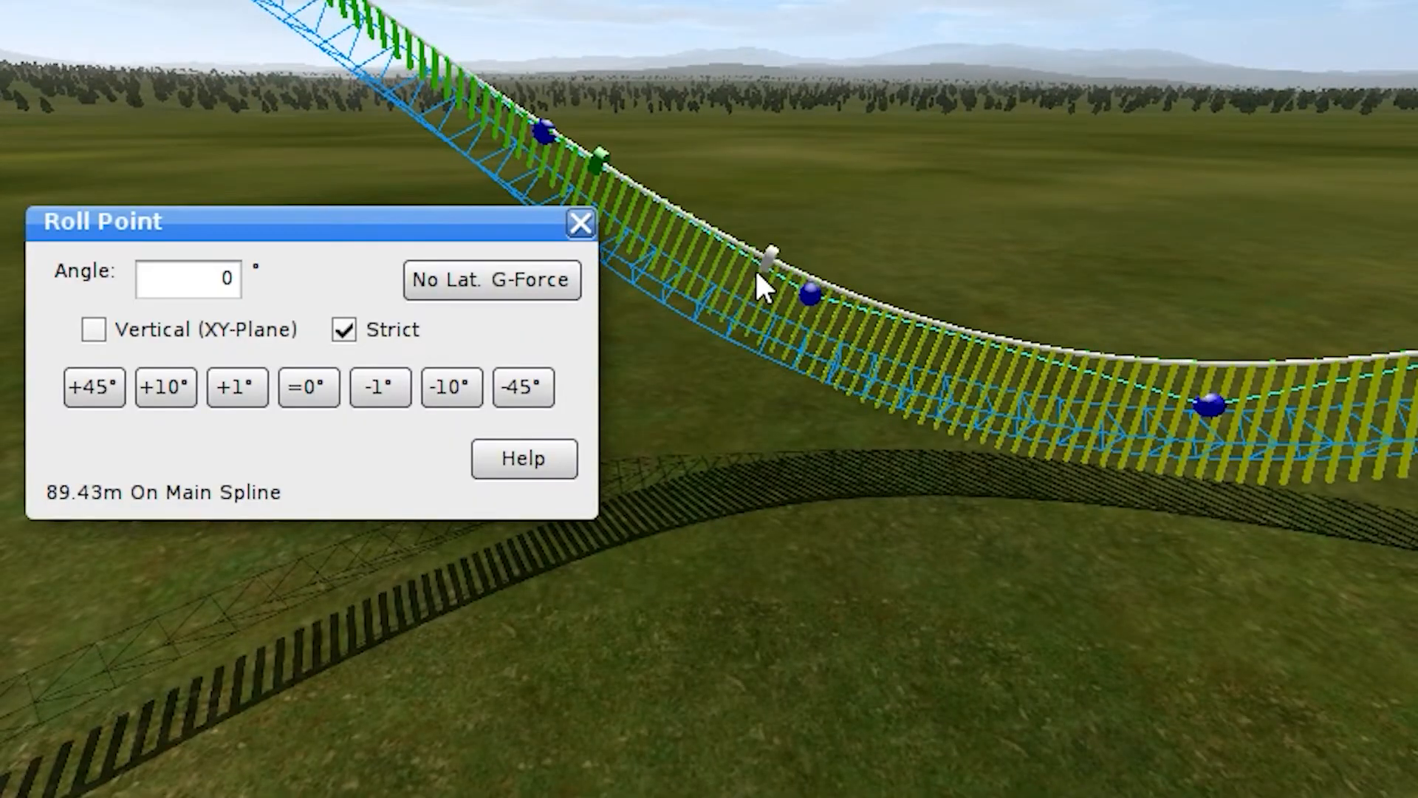
pyautogui.moveTo(757, 271); pyautogui.dragTo(759, 273)
pyautogui.moveTo(759, 274); pyautogui.dragTo(908, 377, button='middle')
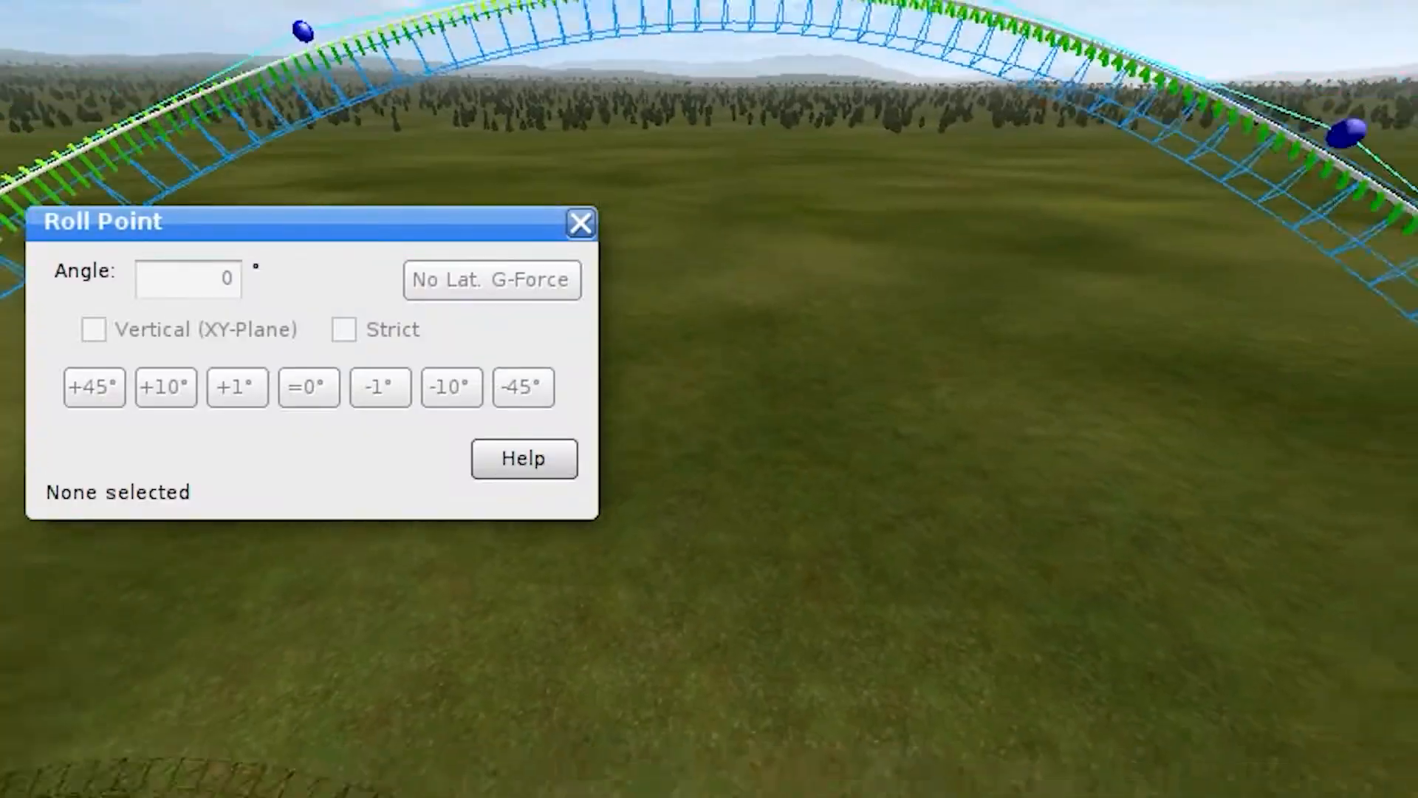
# Add a roll point with a 49° angle further around the U-turn, at about 112.7 m on the main spline
pyautogui.click(989, 221)
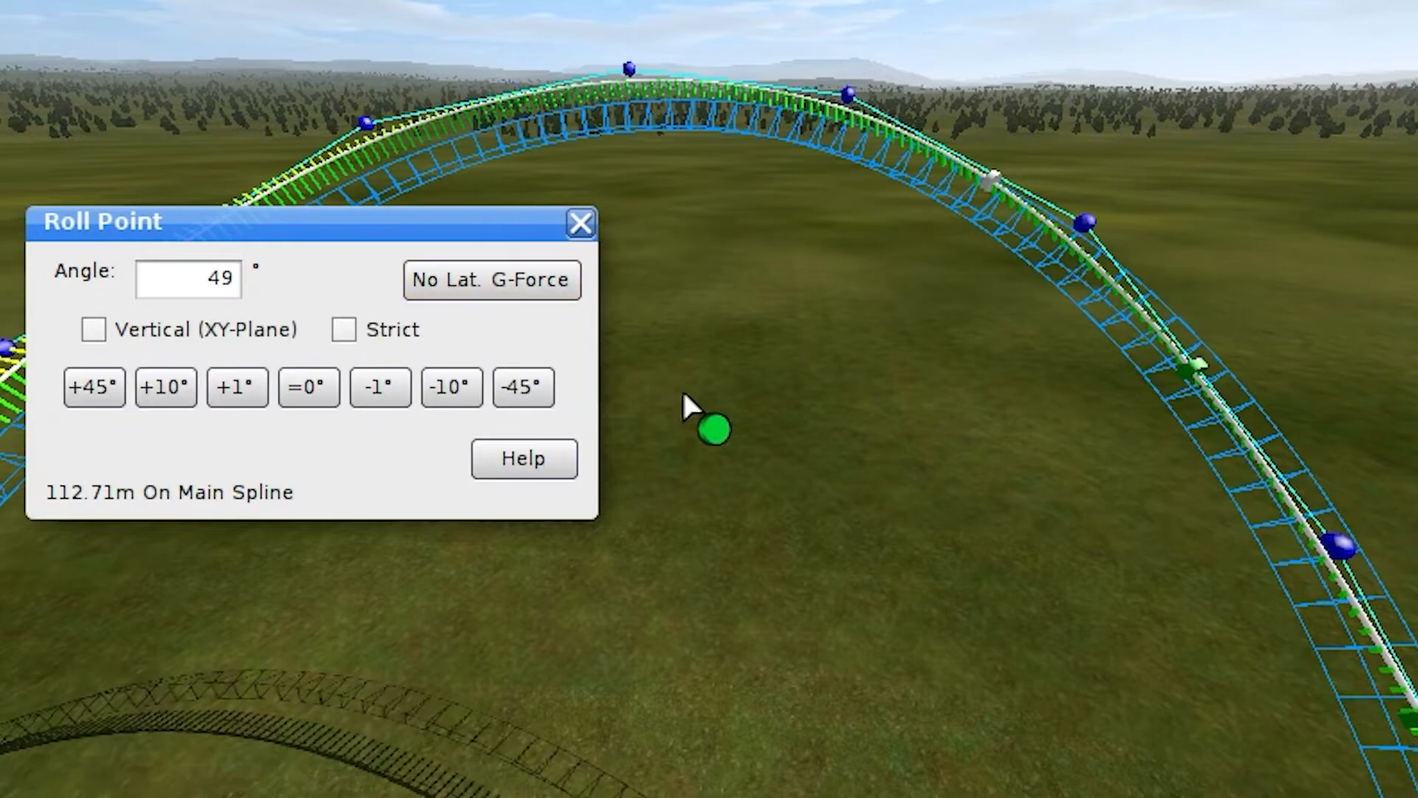
pyautogui.press('w')
pyautogui.moveTo(681, 394); pyautogui.dragTo(1248, 372, button='right')
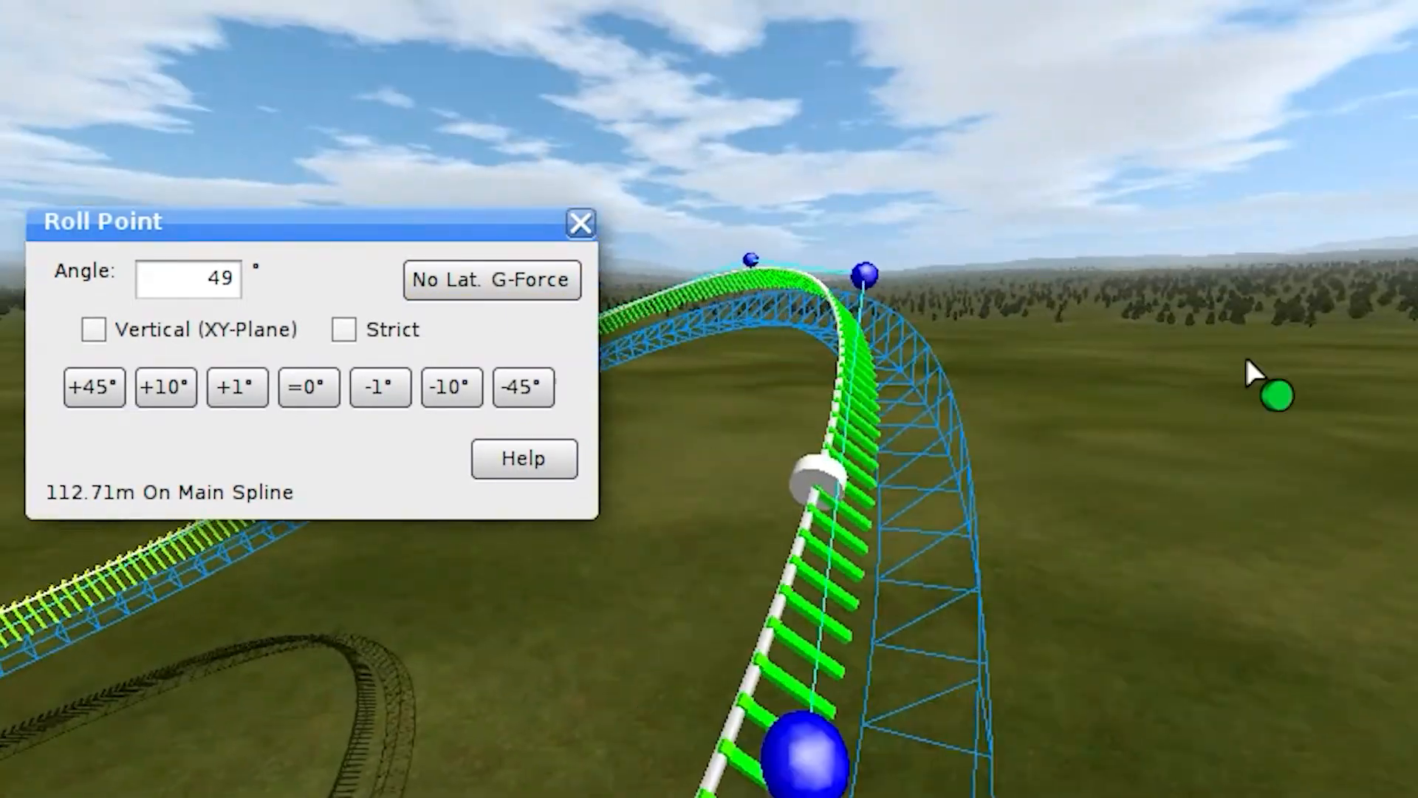
# Add a roll point past the U-turn at about 138.3 m on the main spline and set its angle to -30°
pyautogui.click(432, 388)
pyautogui.click(432, 388)
pyautogui.click(433, 388)
pyautogui.click(433, 388)
pyautogui.click(432, 389)
pyautogui.moveTo(635, 428); pyautogui.dragTo(502, 414, button='right')
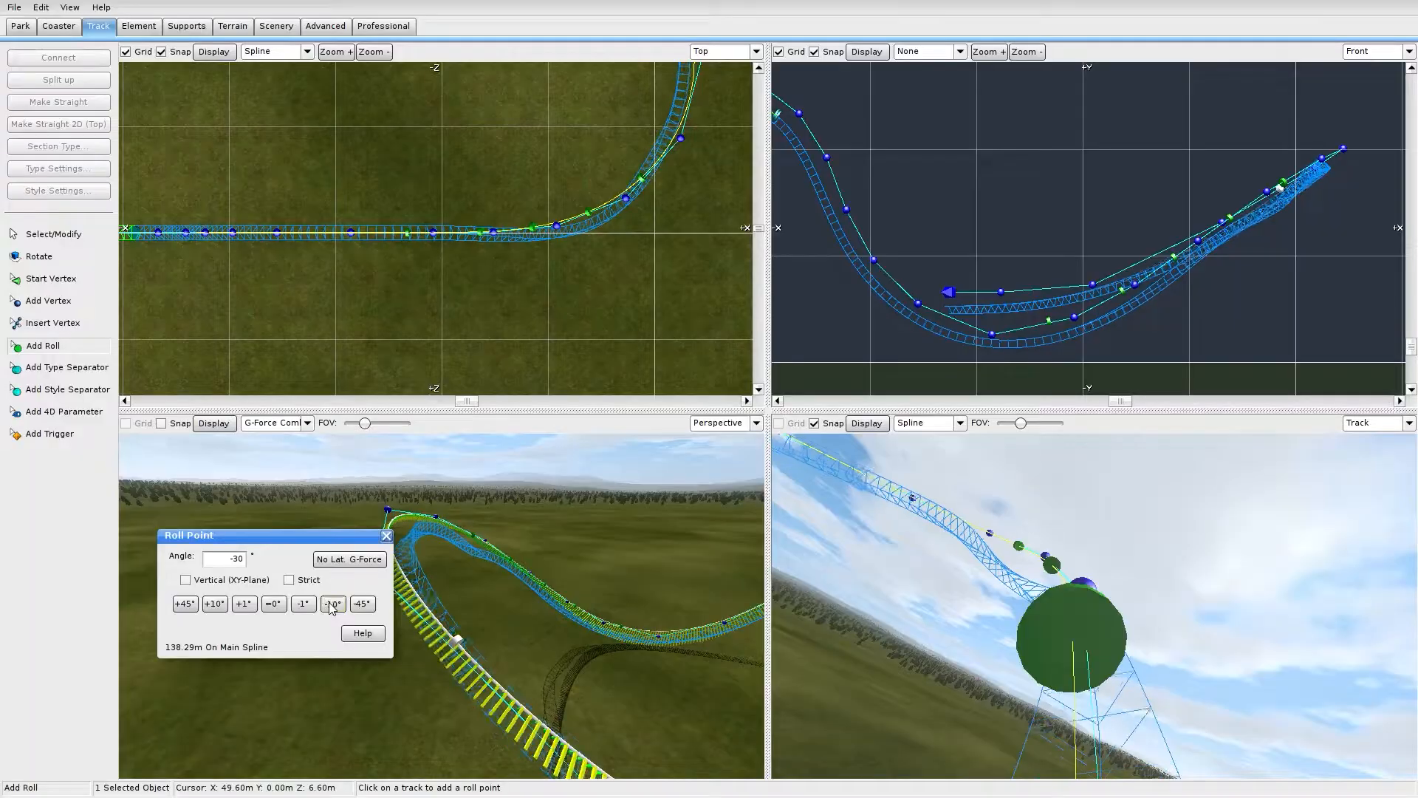
pyautogui.moveTo(529, 596); pyautogui.dragTo(510, 561, button='right')
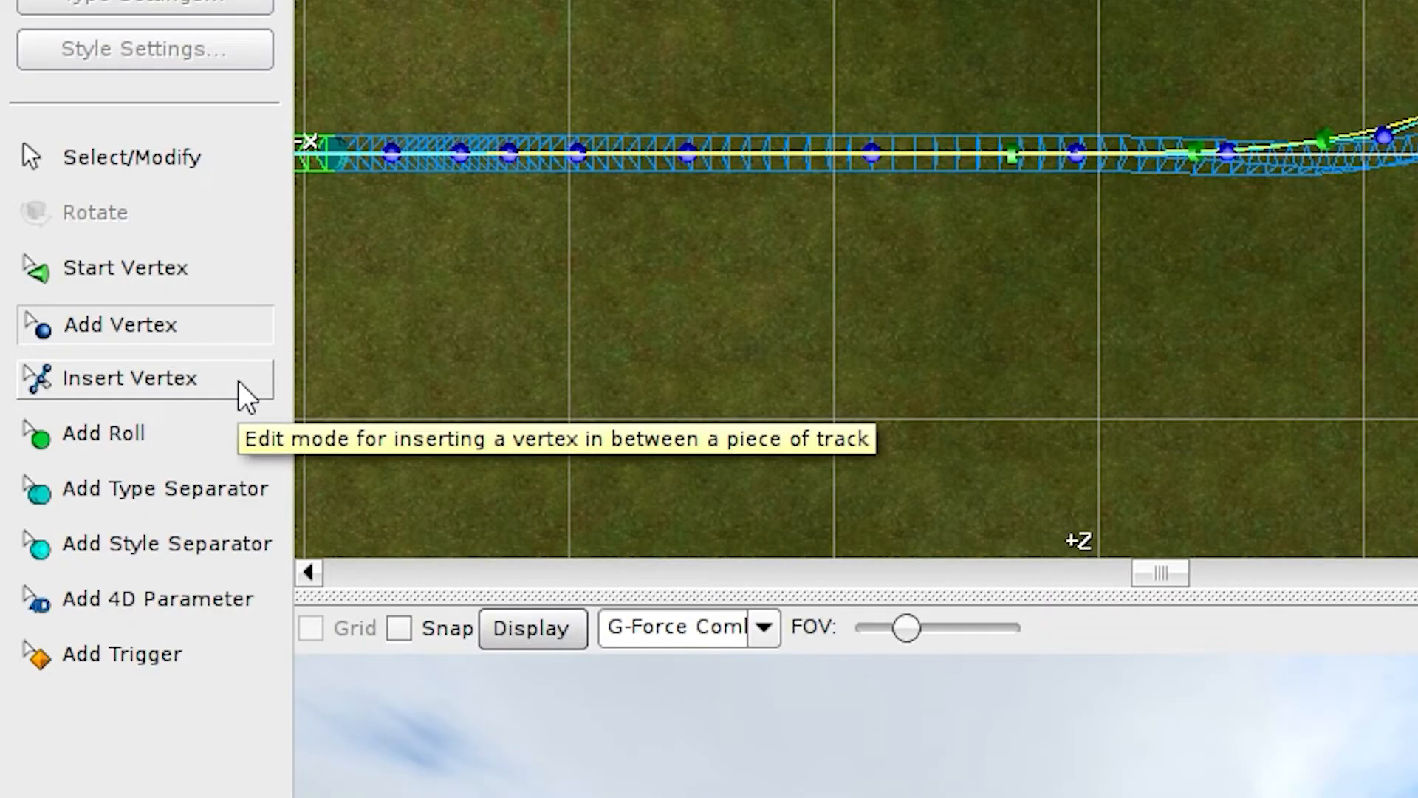
# Insert a vertex between two existing vertices on the first drop
pyautogui.click(103, 323)
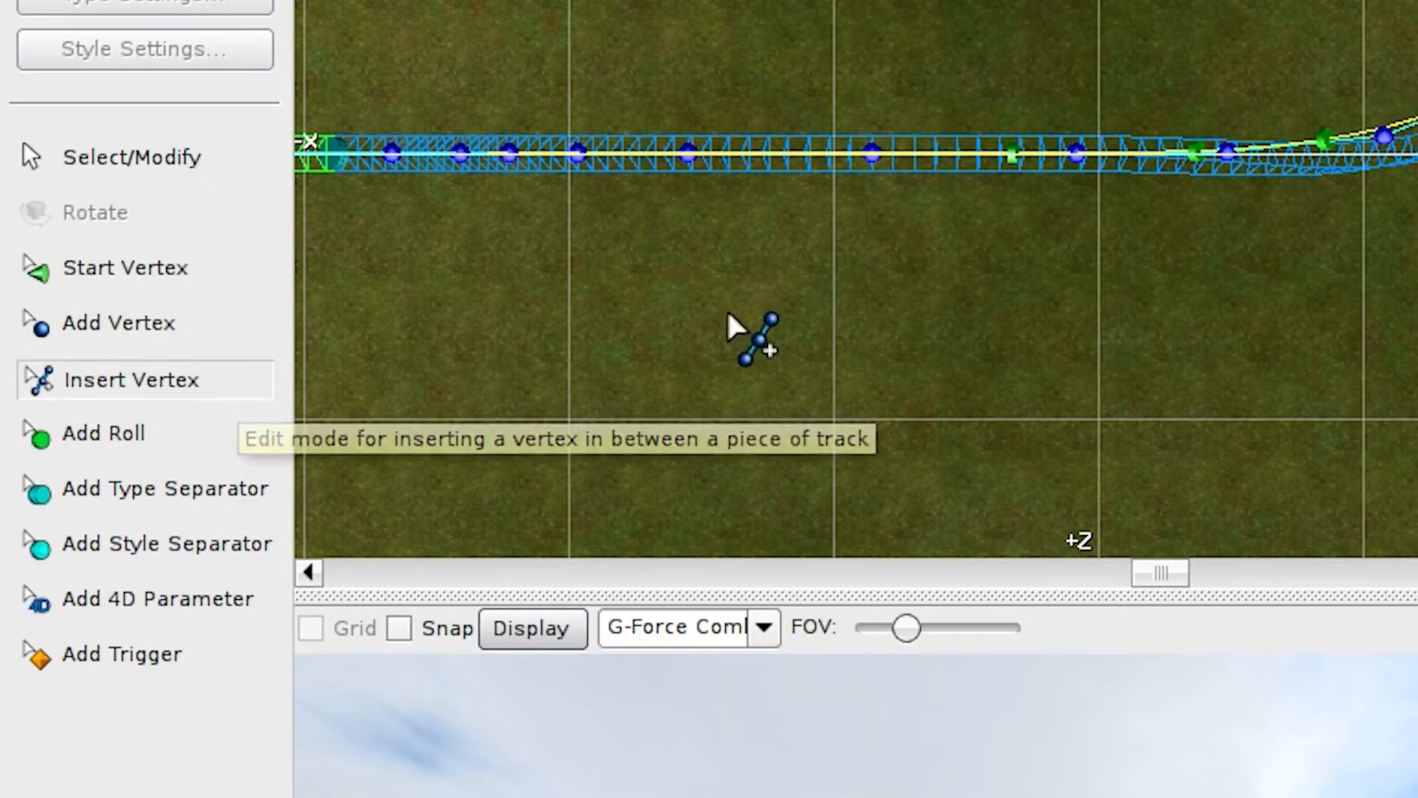
pyautogui.moveTo(603, 395); pyautogui.dragTo(911, 541, button='right')
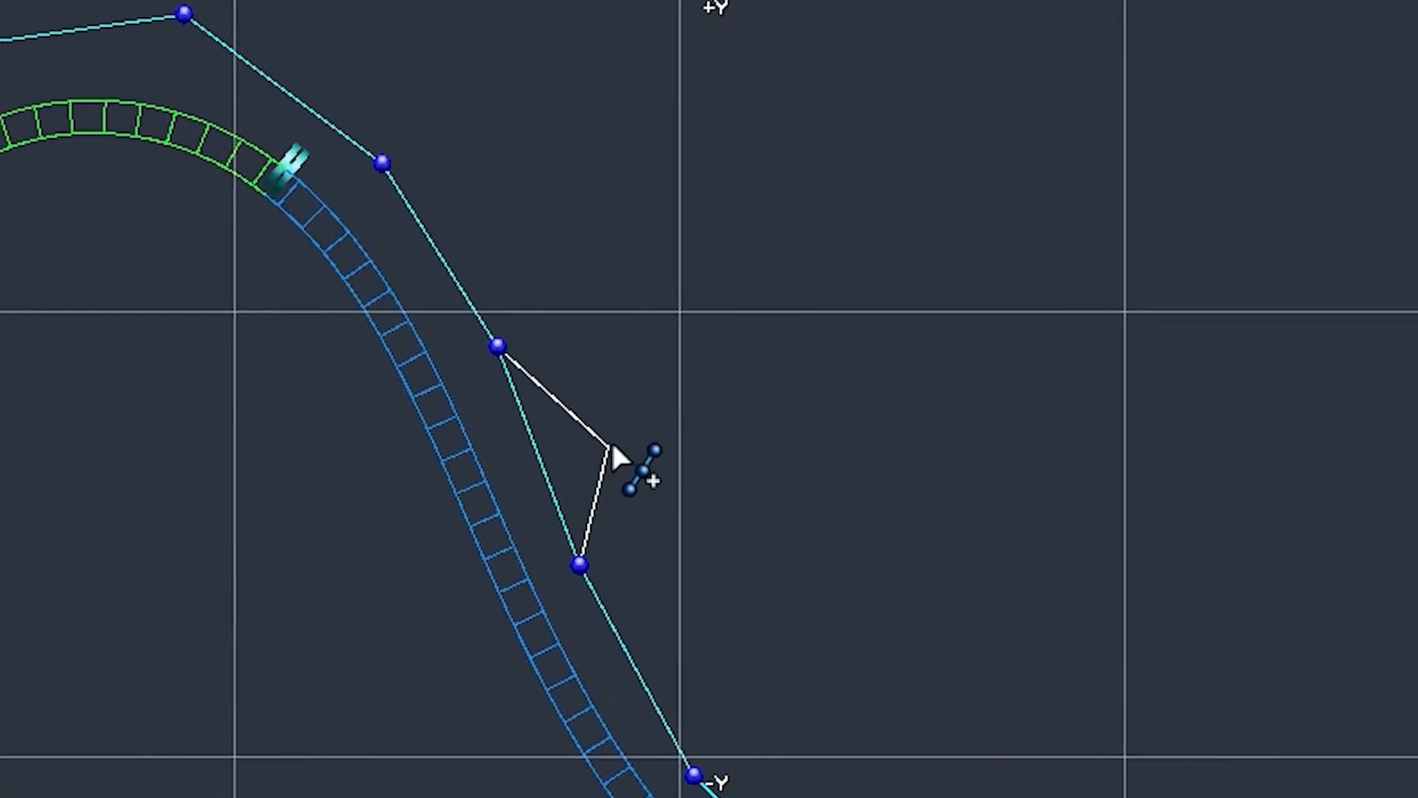
pyautogui.click(567, 431)
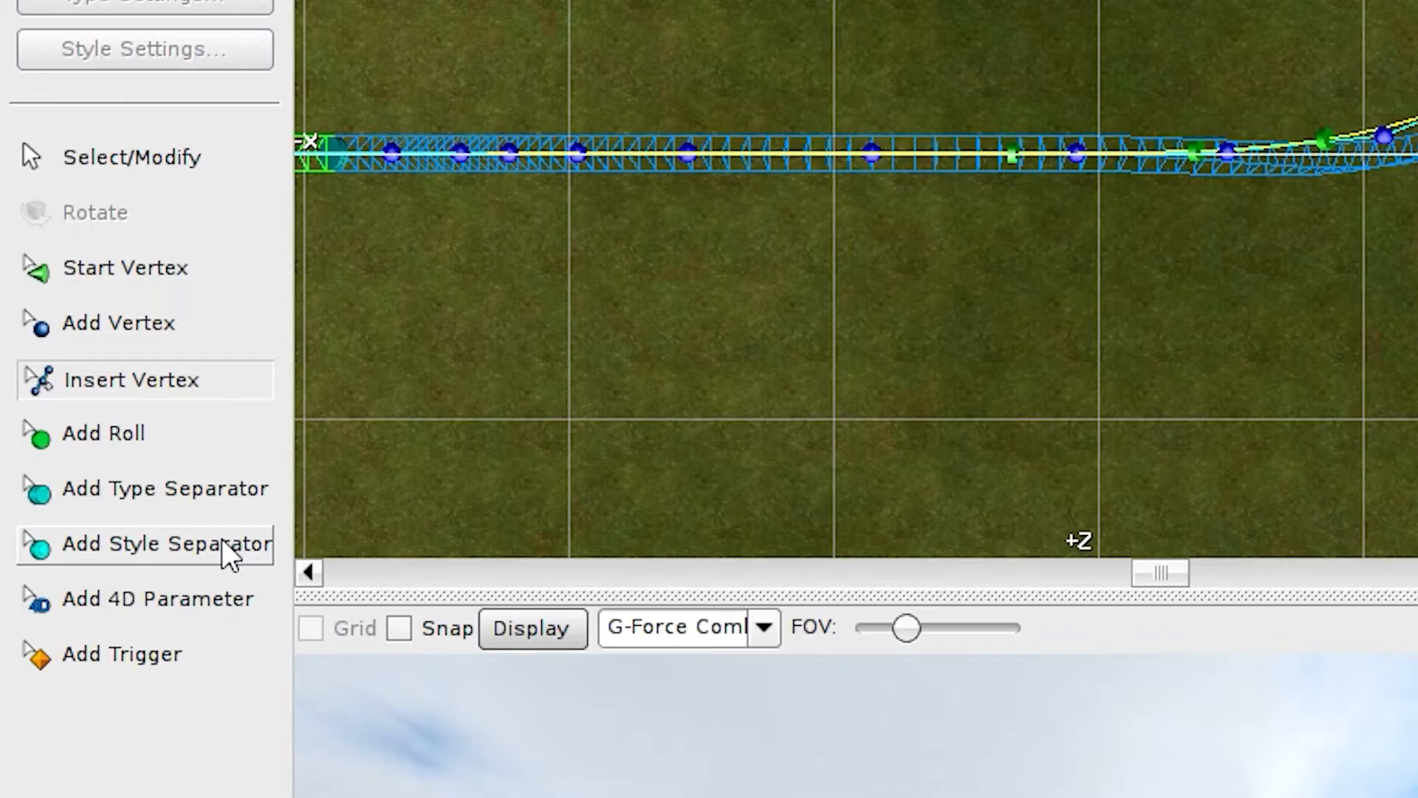
# Add two style separators on the lower part of the first drop
pyautogui.click(221, 546)
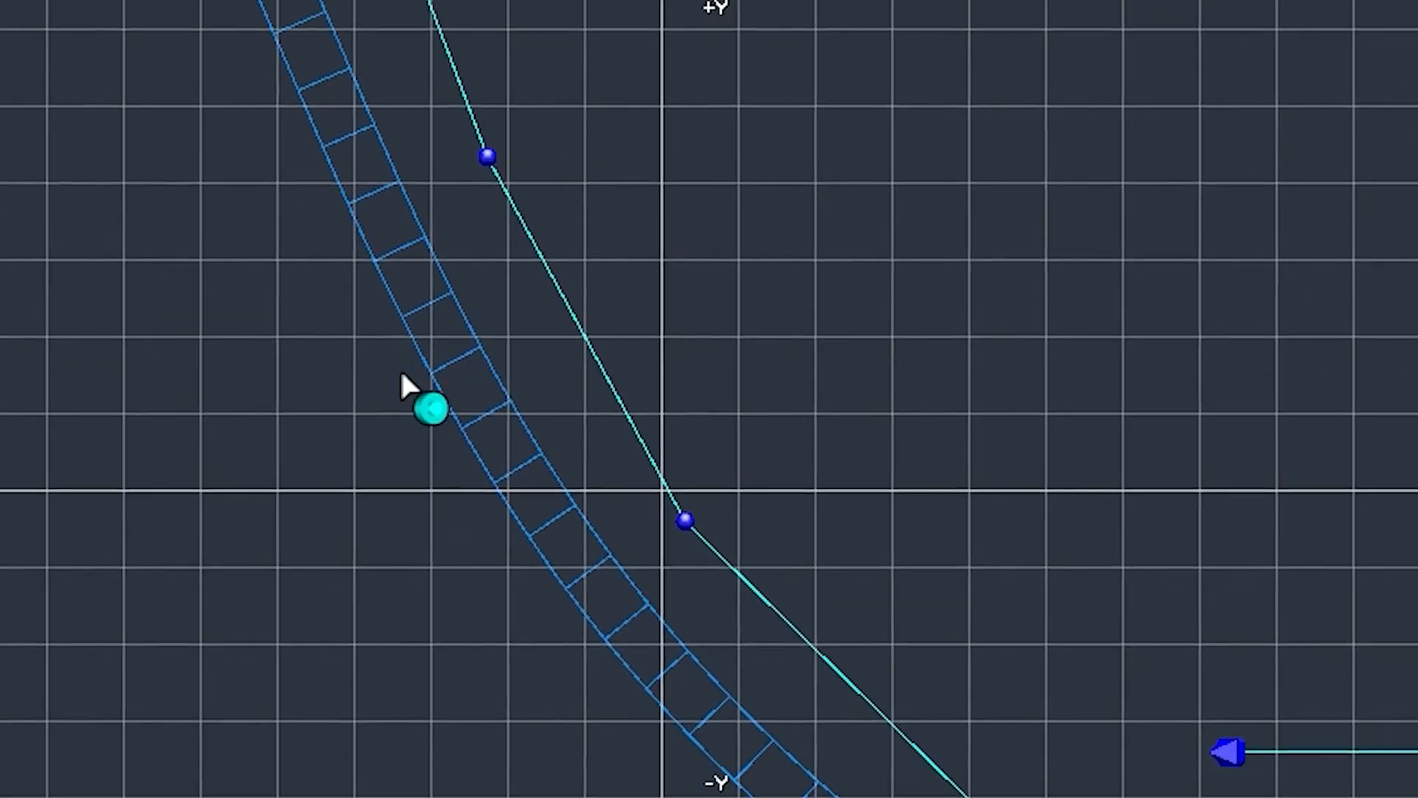
pyautogui.click(443, 277)
pyautogui.click(588, 521)
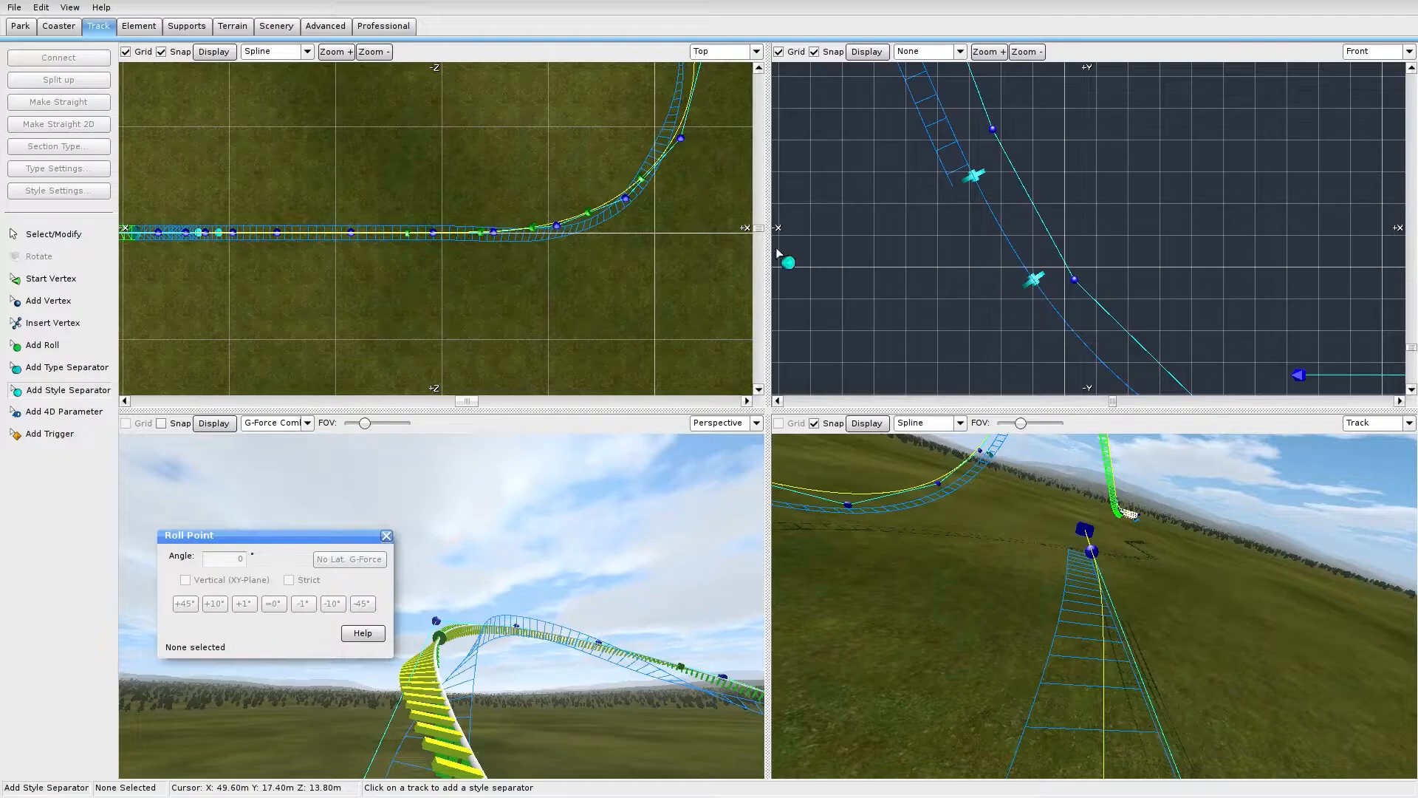
# Enable the left railing, catwalk and railing lights for the segment between the style separators, and open its tunnel options
pyautogui.click(1017, 231)
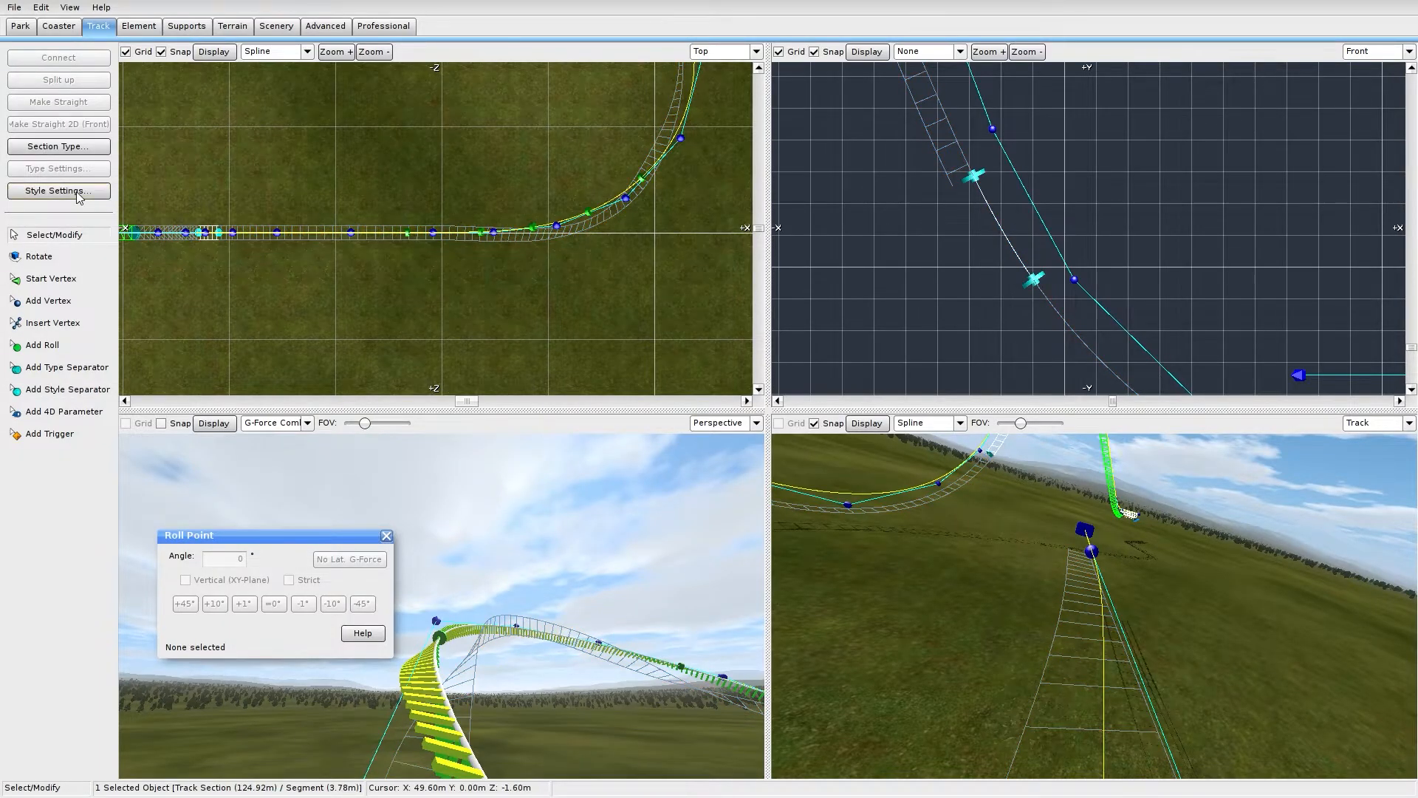
pyautogui.click(58, 190)
pyautogui.click(674, 531)
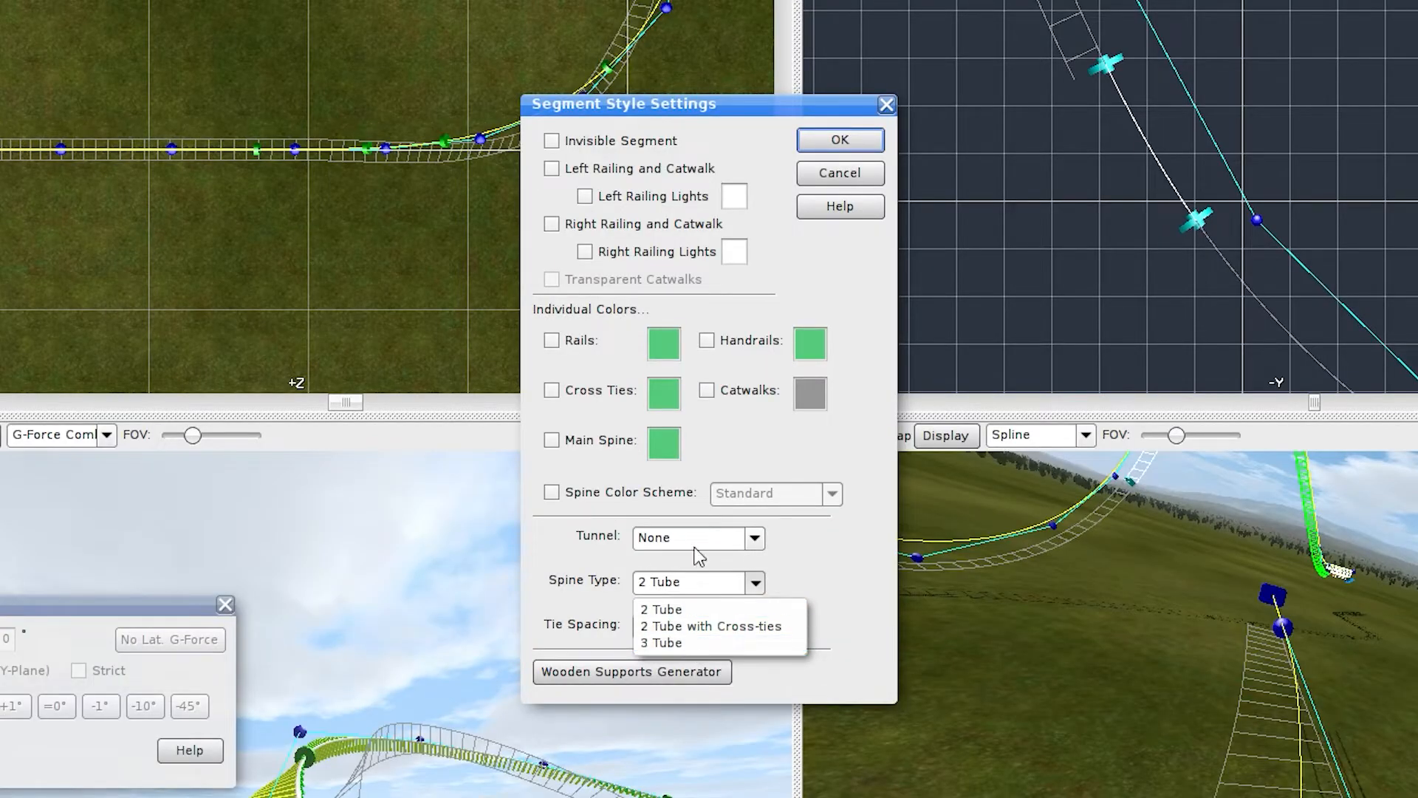
pyautogui.click(553, 167)
pyautogui.click(552, 170)
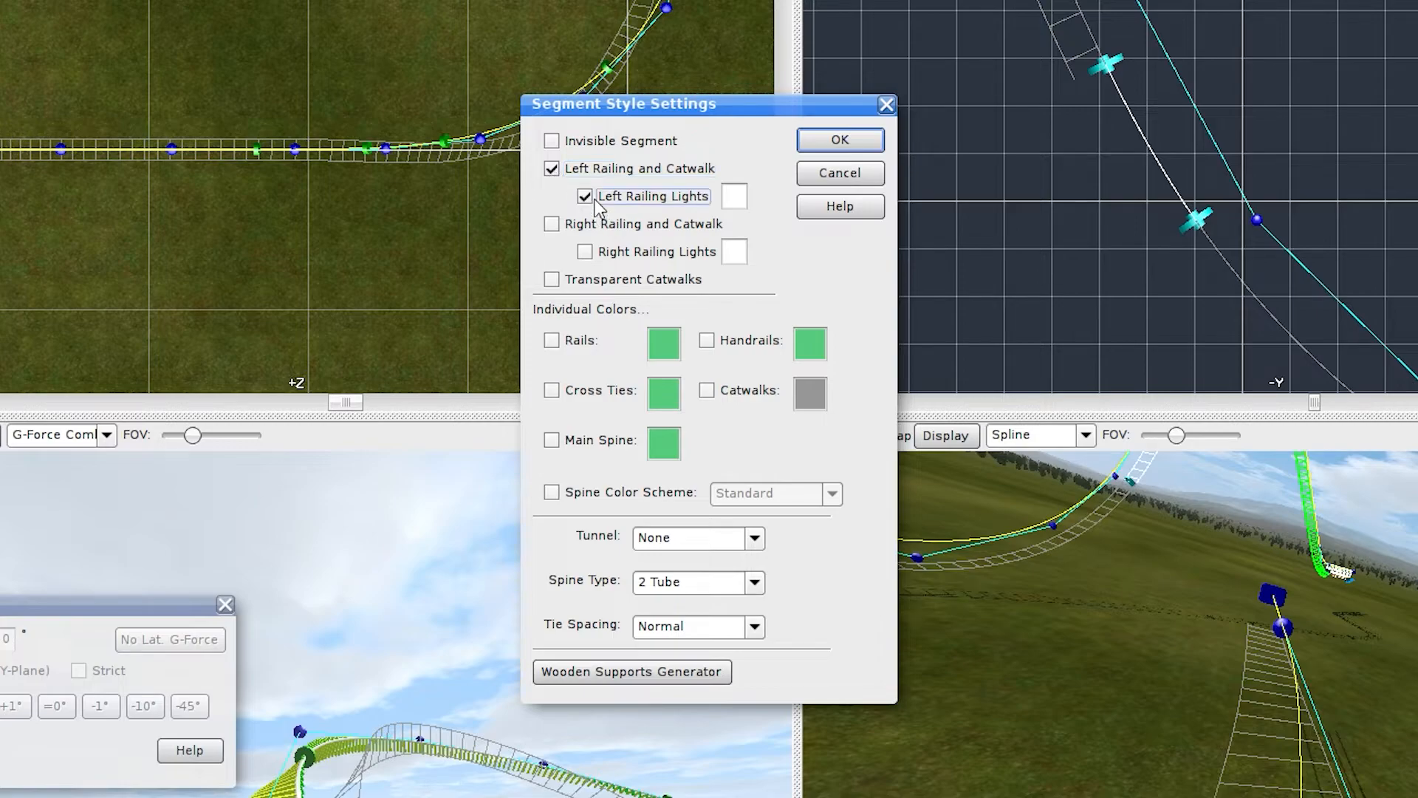
pyautogui.click(754, 537)
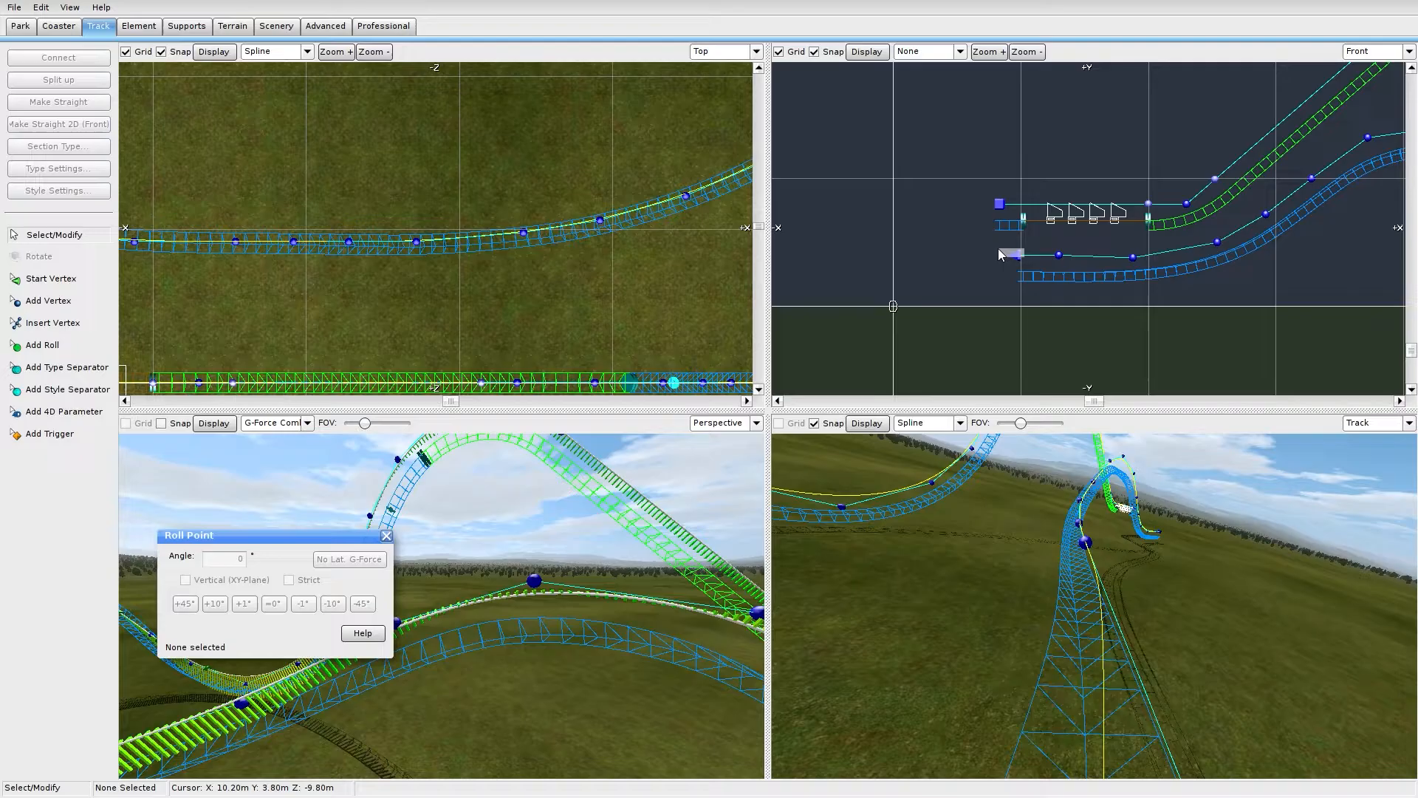
# Extend the track end into a vertical loop beside the station and shift its vertices sideways
pyautogui.click(999, 248)
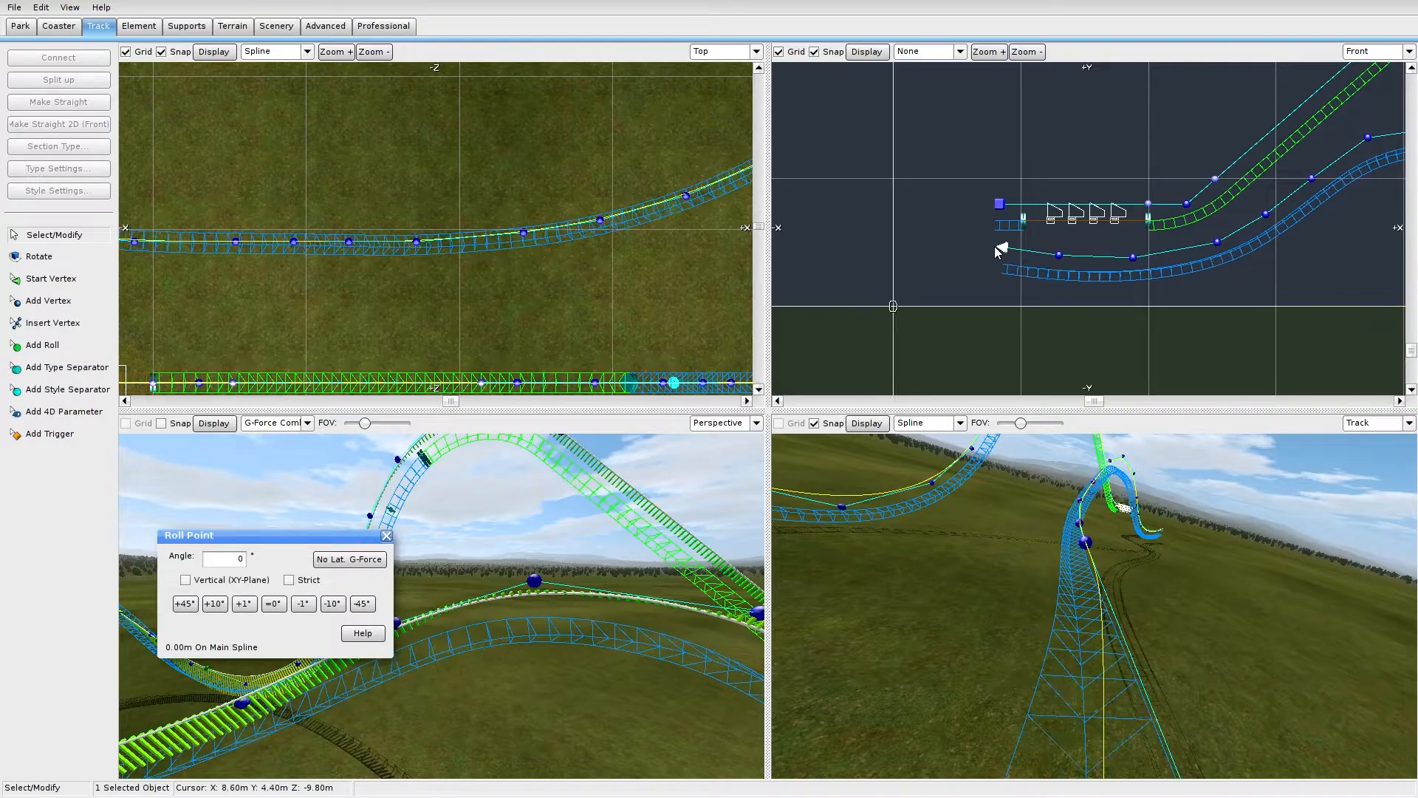
pyautogui.click(212, 261)
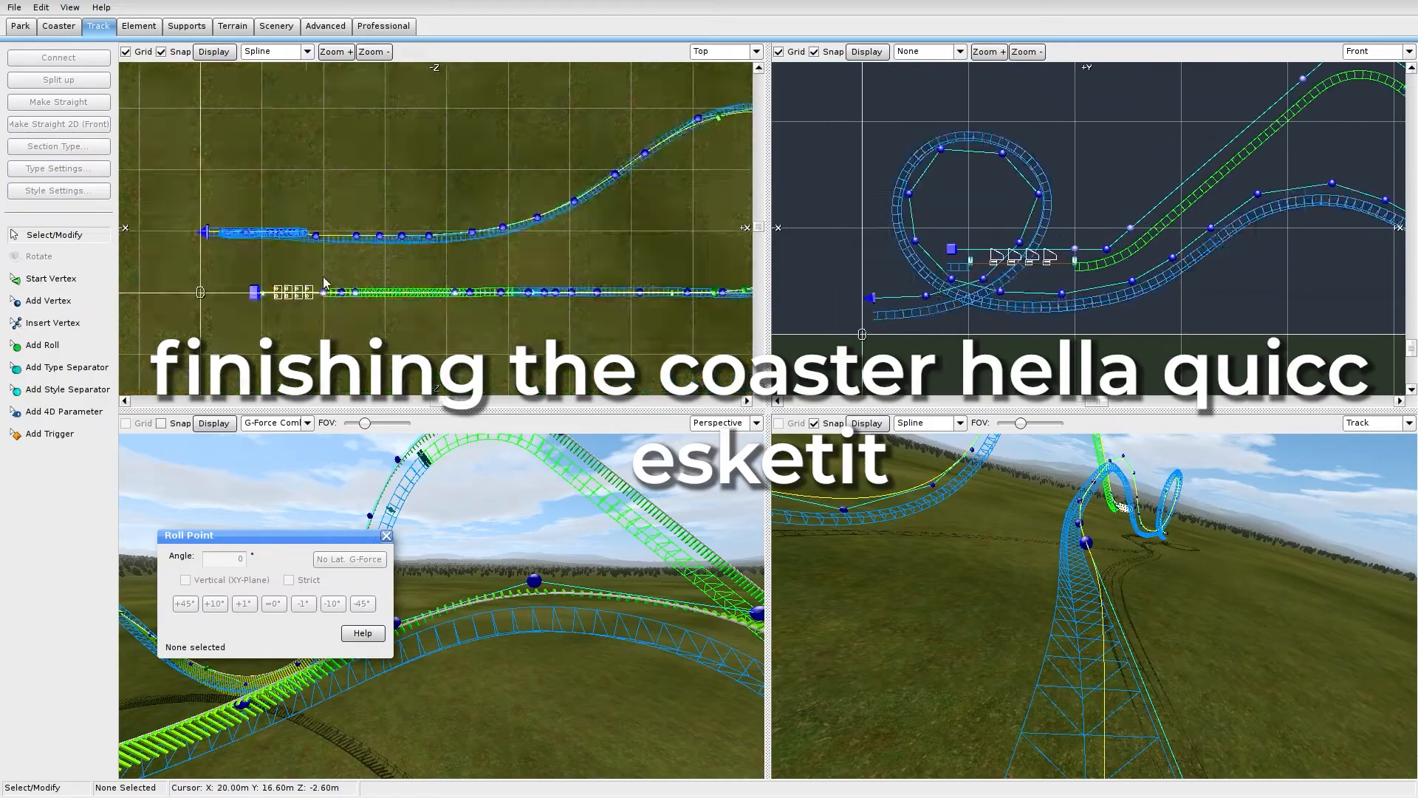
pyautogui.click(206, 243)
pyautogui.moveTo(206, 243); pyautogui.dragTo(223, 194)
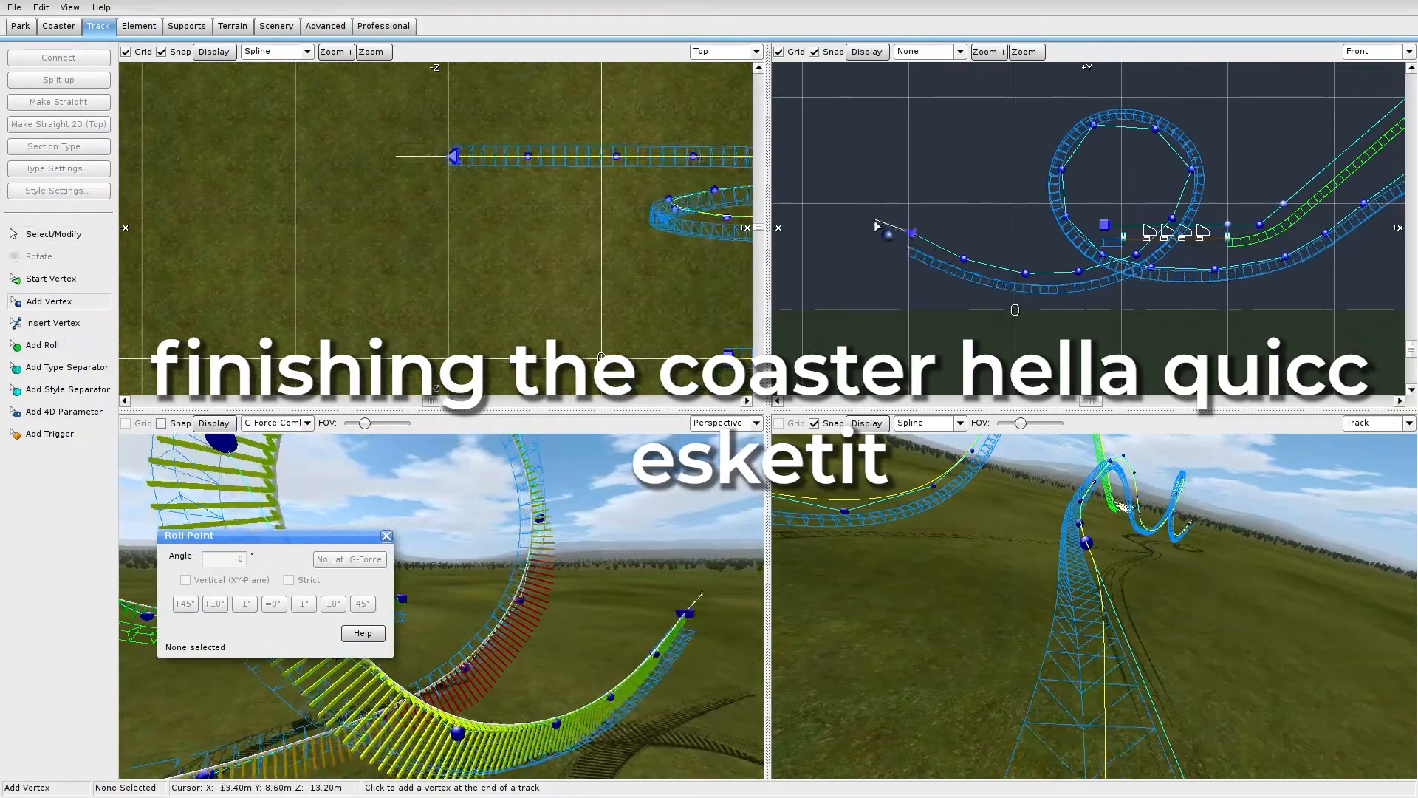
# Continue the track beyond the loop exit with further vertices that level out the climb
pyautogui.click(874, 222)
pyautogui.click(54, 234)
pyautogui.click(399, 148)
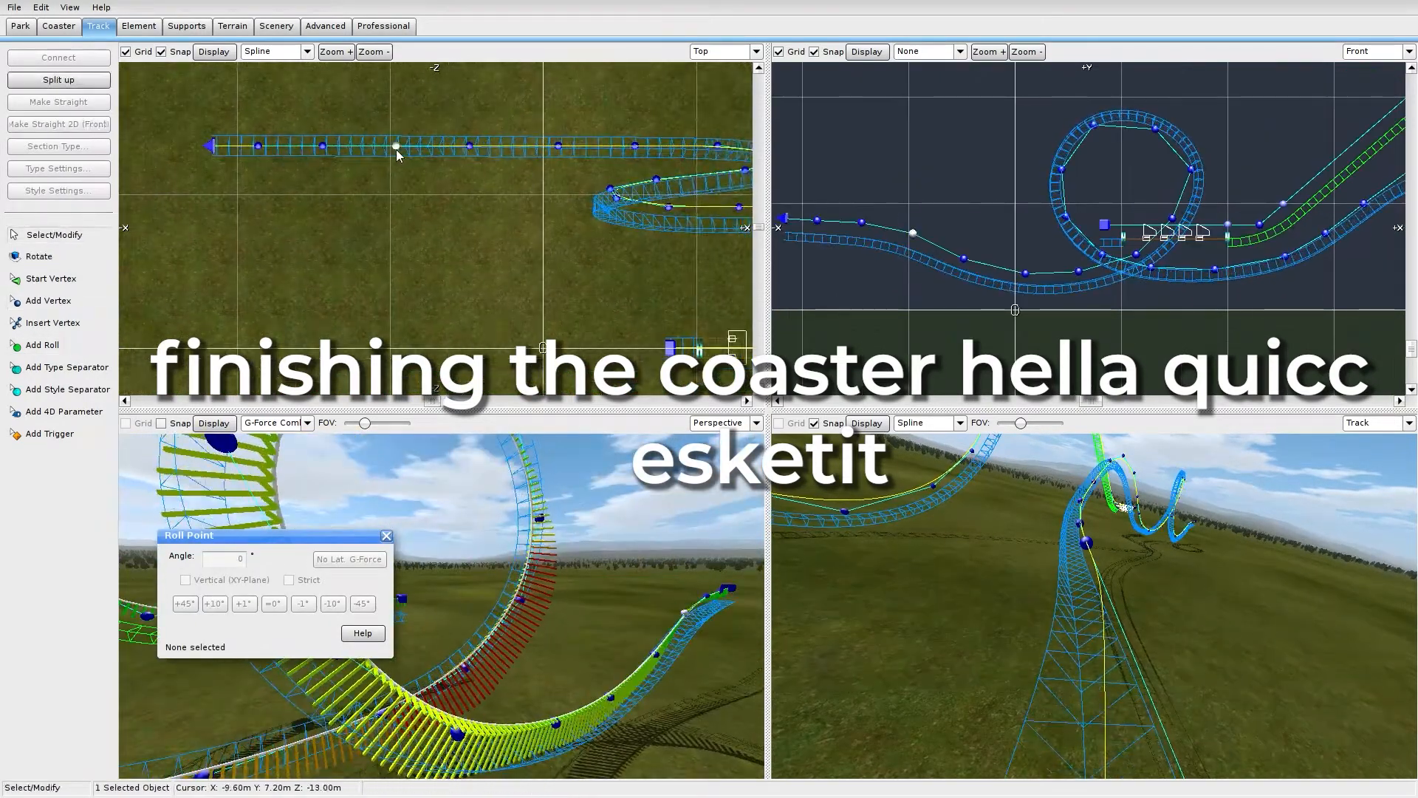
# Add and position vertices that curve the track through a U-turn until its end points at the station
pyautogui.click(49, 301)
pyautogui.click(342, 275)
pyautogui.click(54, 234)
pyautogui.click(318, 235)
pyautogui.moveTo(373, 283); pyautogui.dragTo(365, 281)
pyautogui.moveTo(458, 284); pyautogui.dragTo(428, 281)
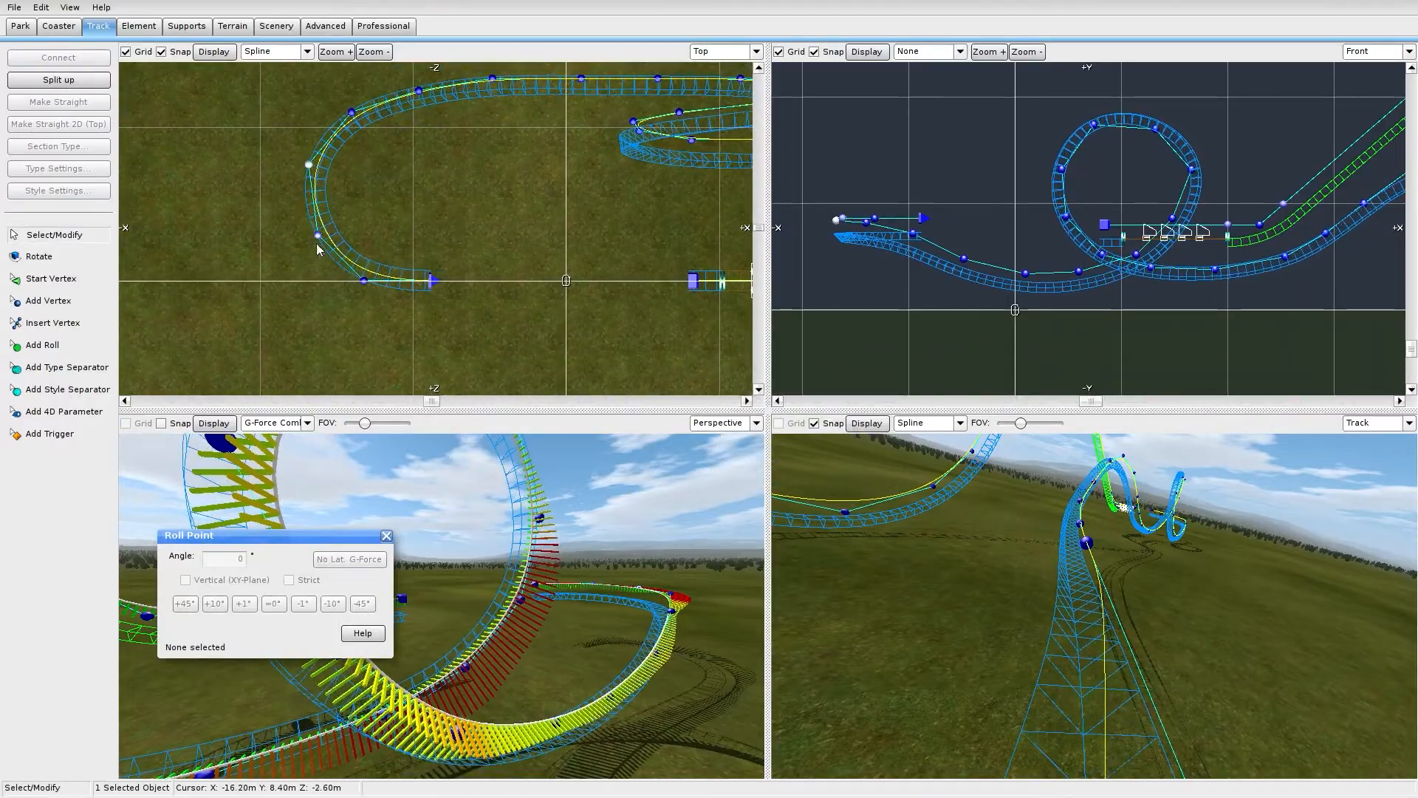
# Select the vertices from the loop through the return turn and smooth that part of the track
pyautogui.scroll(2, 953, 218)
pyautogui.moveTo(278, 79); pyautogui.dragTo(473, 311)
pyautogui.scroll(3, 379, 310)
pyautogui.scroll(-3, 472, 266)
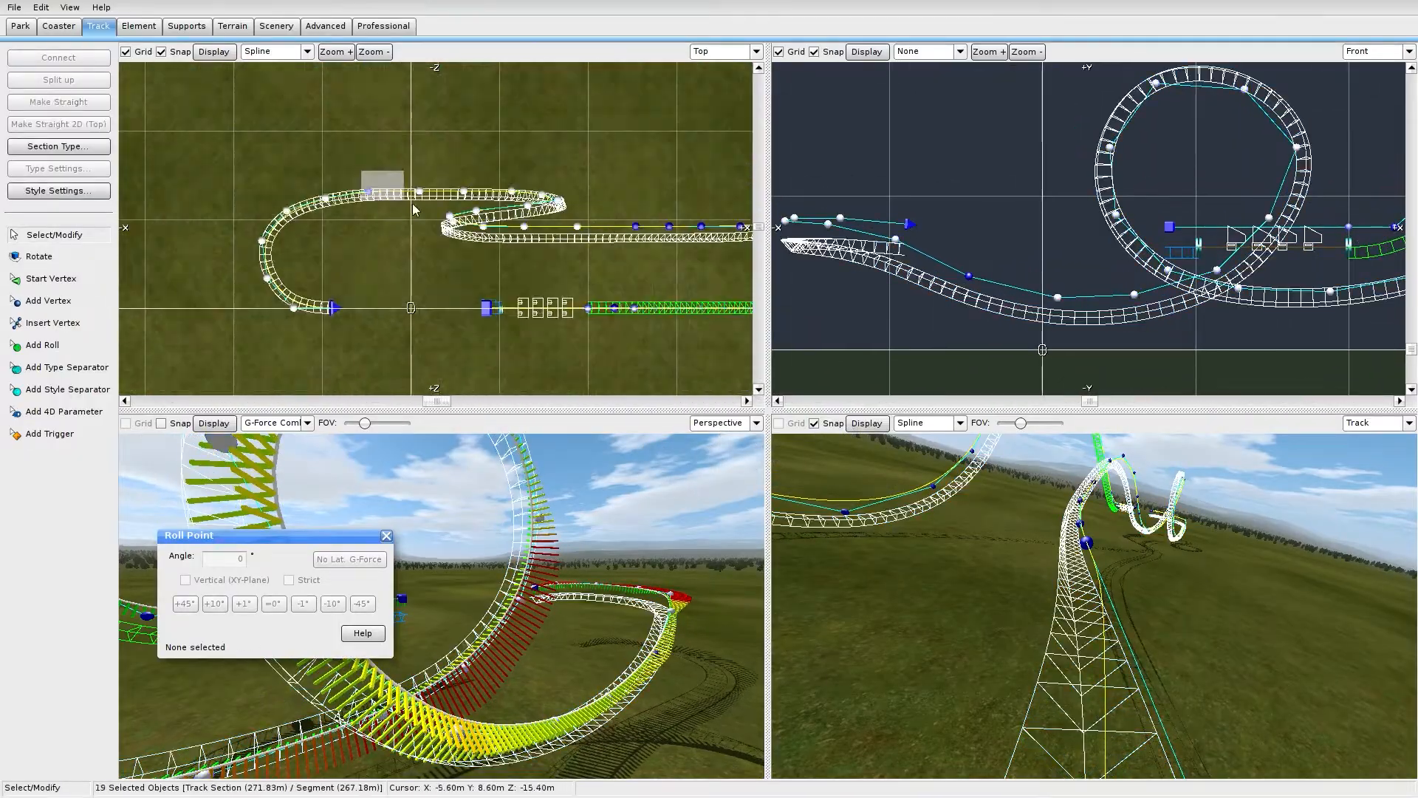
pyautogui.click(139, 26)
pyautogui.click(59, 191)
pyautogui.click(99, 26)
# Add roll points between the turnaround and the loop, including 0° at about 161.3 m and -5° at about 201.7 m
pyautogui.click(43, 345)
pyautogui.click(579, 83)
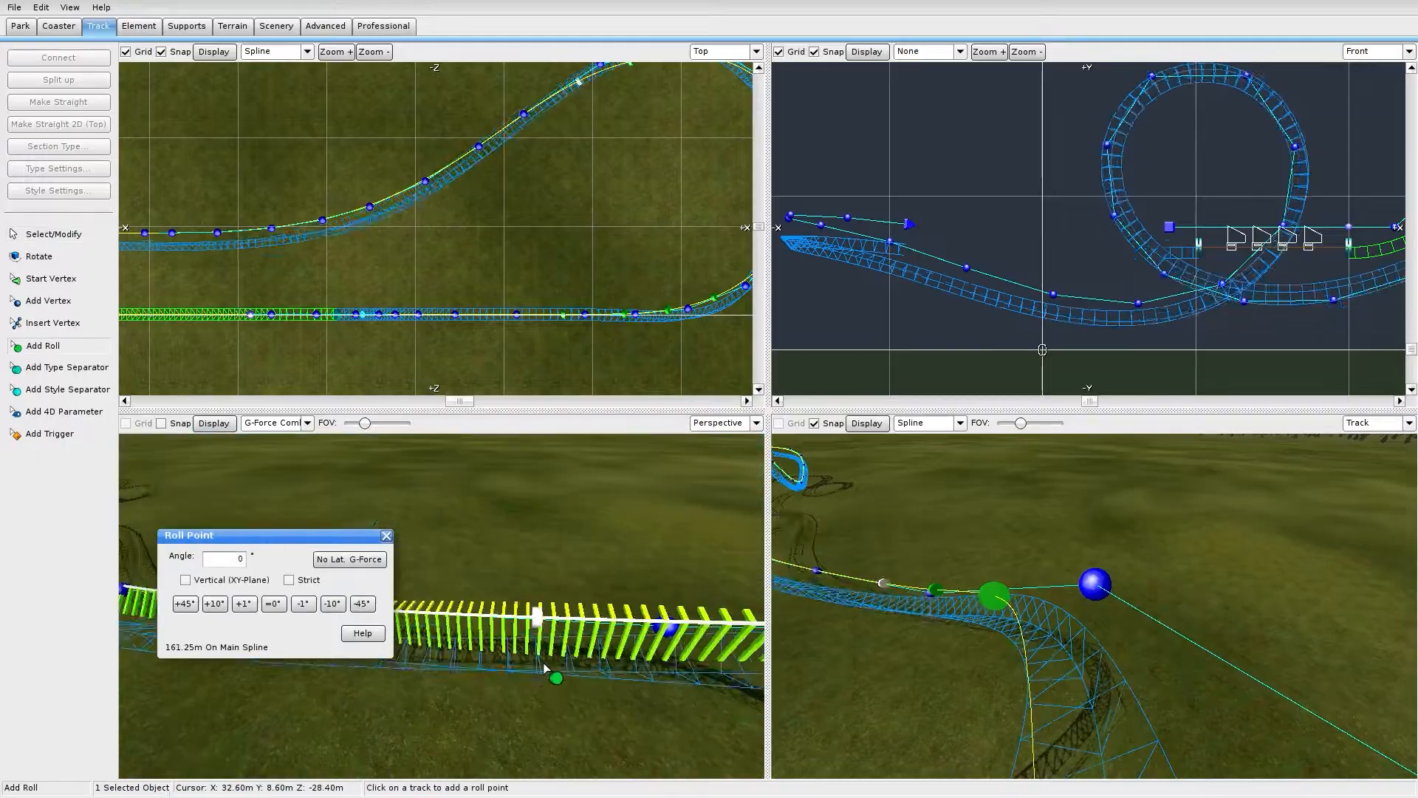
pyautogui.click(523, 116)
pyautogui.click(427, 179)
pyautogui.click(346, 213)
pyautogui.click(258, 230)
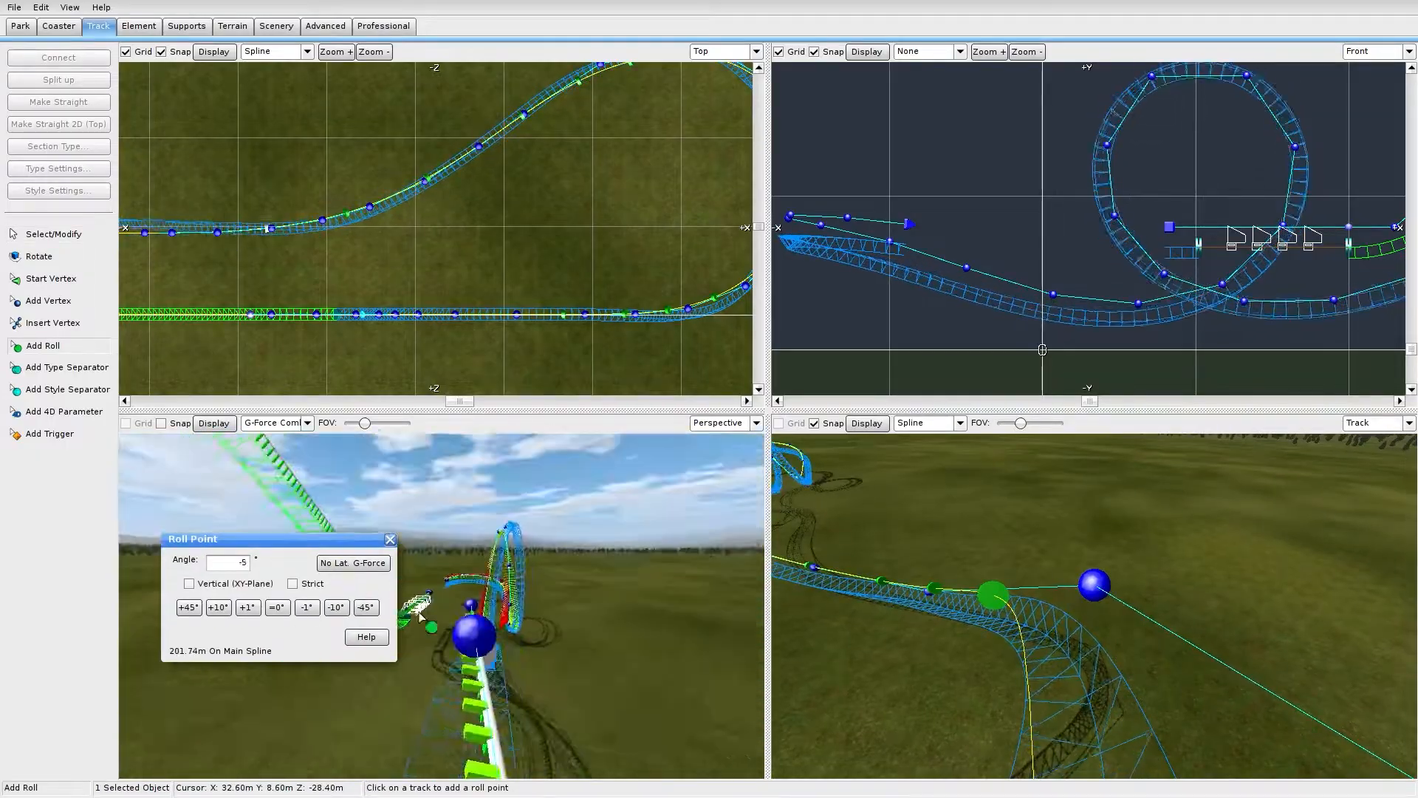
# Fine-tune the roll points ahead of the loop, placing the -5° one at about 209.4 m on the main spline
pyautogui.click(54, 234)
pyautogui.scroll(3, 436, 228)
pyautogui.click(537, 253)
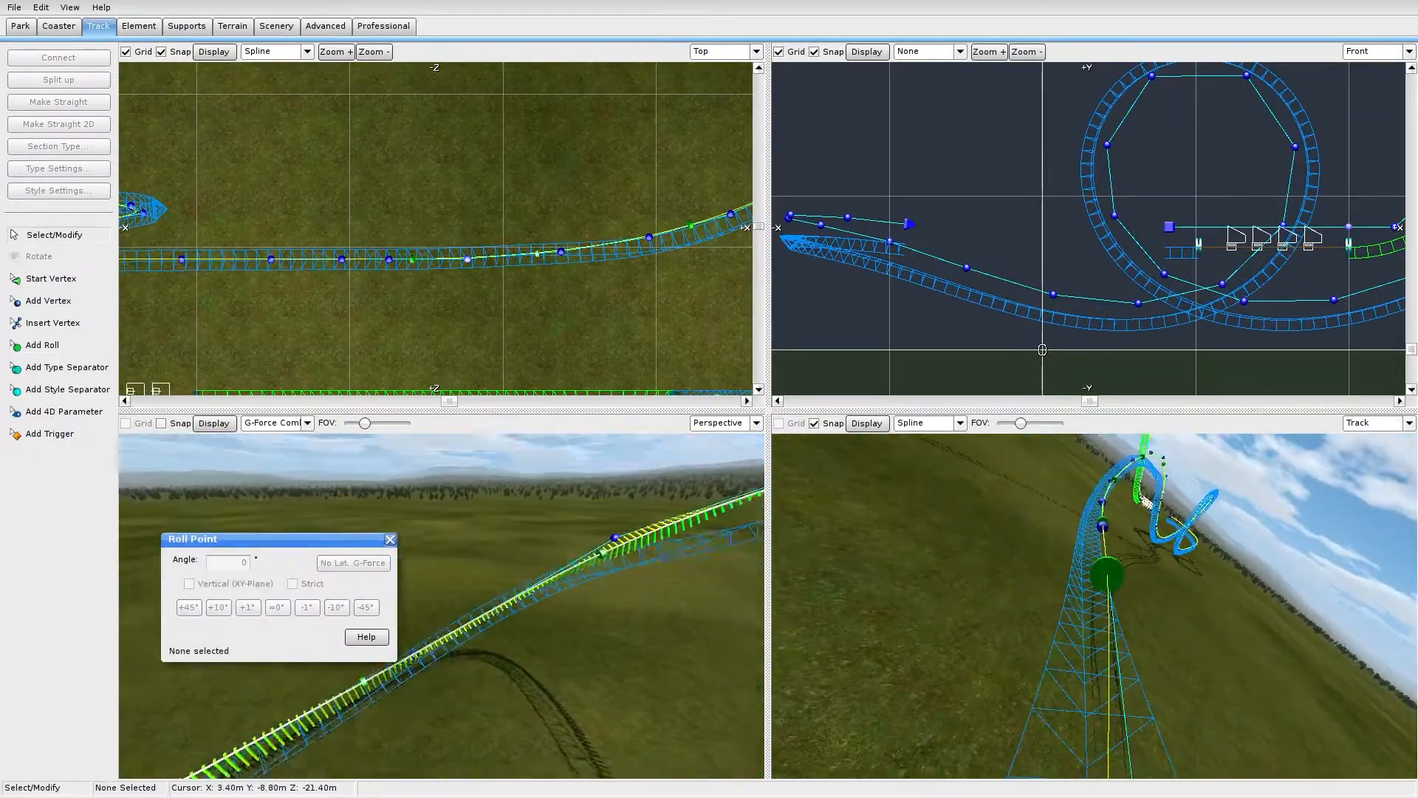
pyautogui.click(674, 519)
pyautogui.click(628, 547)
pyautogui.moveTo(389, 310); pyautogui.dragTo(533, 313, button='right')
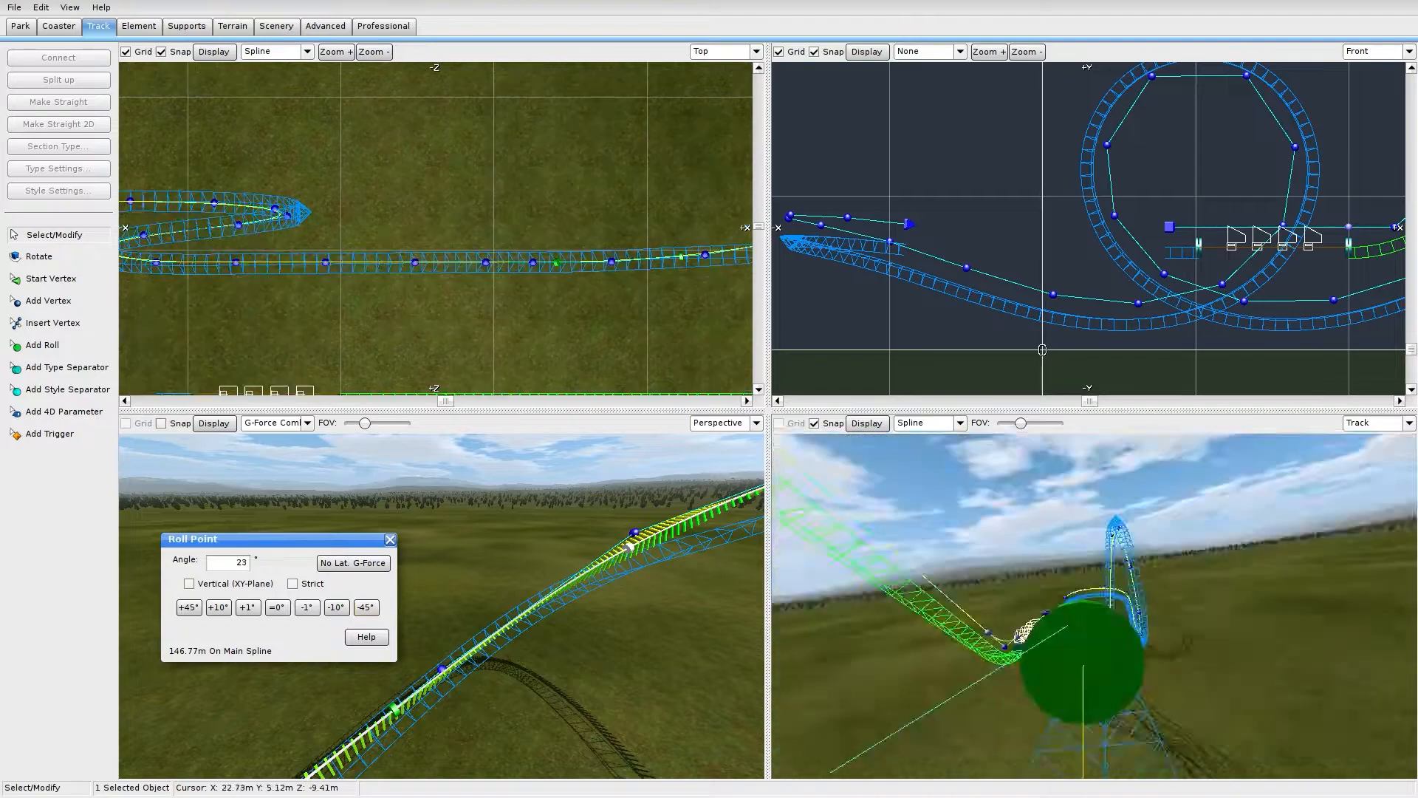
pyautogui.click(42, 345)
pyautogui.click(533, 262)
pyautogui.click(54, 234)
pyautogui.click(534, 262)
pyautogui.scroll(3, 386, 255)
pyautogui.click(517, 249)
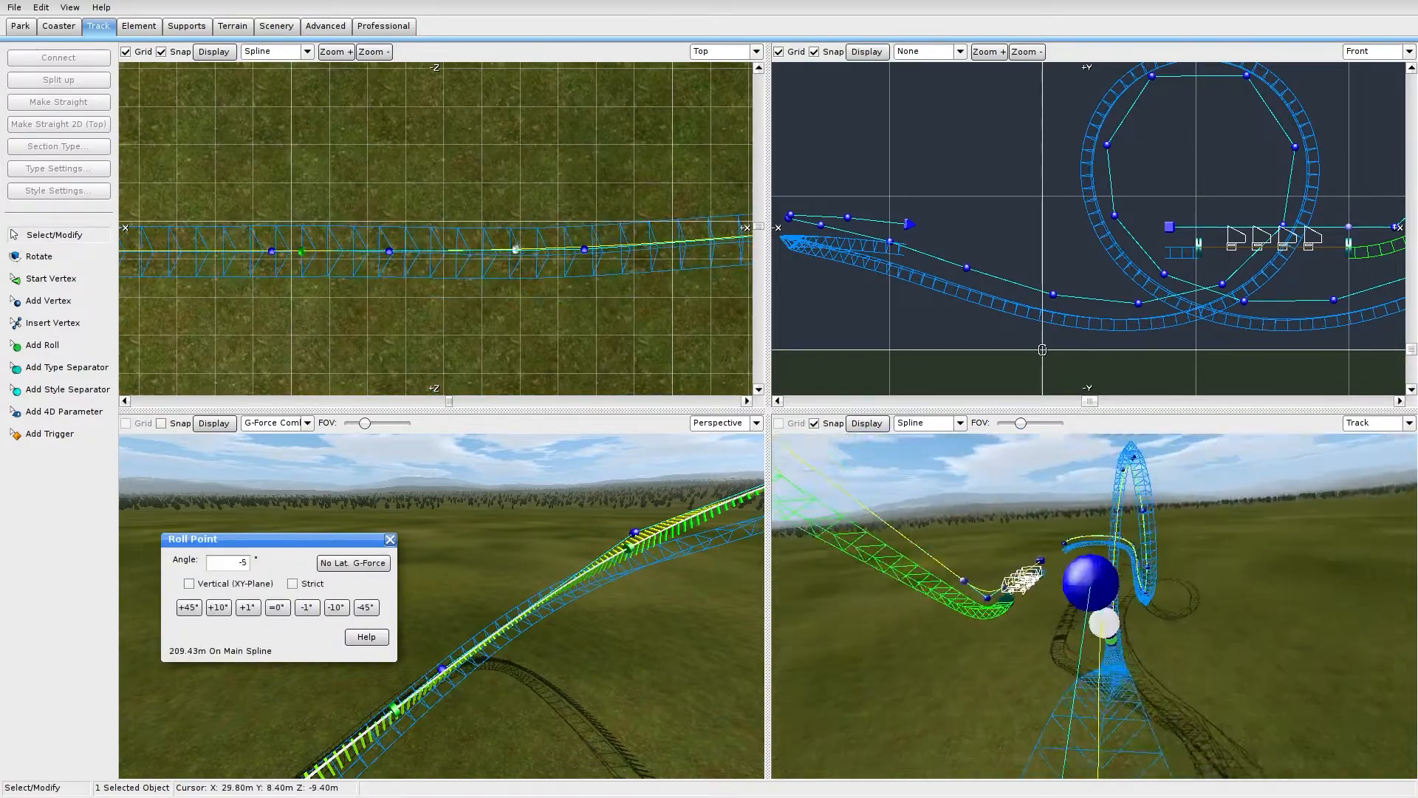
# Add roll points through the loop using No Lat. G-Force, with a 0° one at about 264.6 m on the main spline
pyautogui.moveTo(222, 295); pyautogui.dragTo(705, 295, button='right')
pyautogui.click(43, 345)
pyautogui.click(374, 233)
pyautogui.moveTo(369, 295); pyautogui.dragTo(593, 302, button='right')
pyautogui.click(271, 232)
pyautogui.click(371, 565)
pyautogui.click(525, 159)
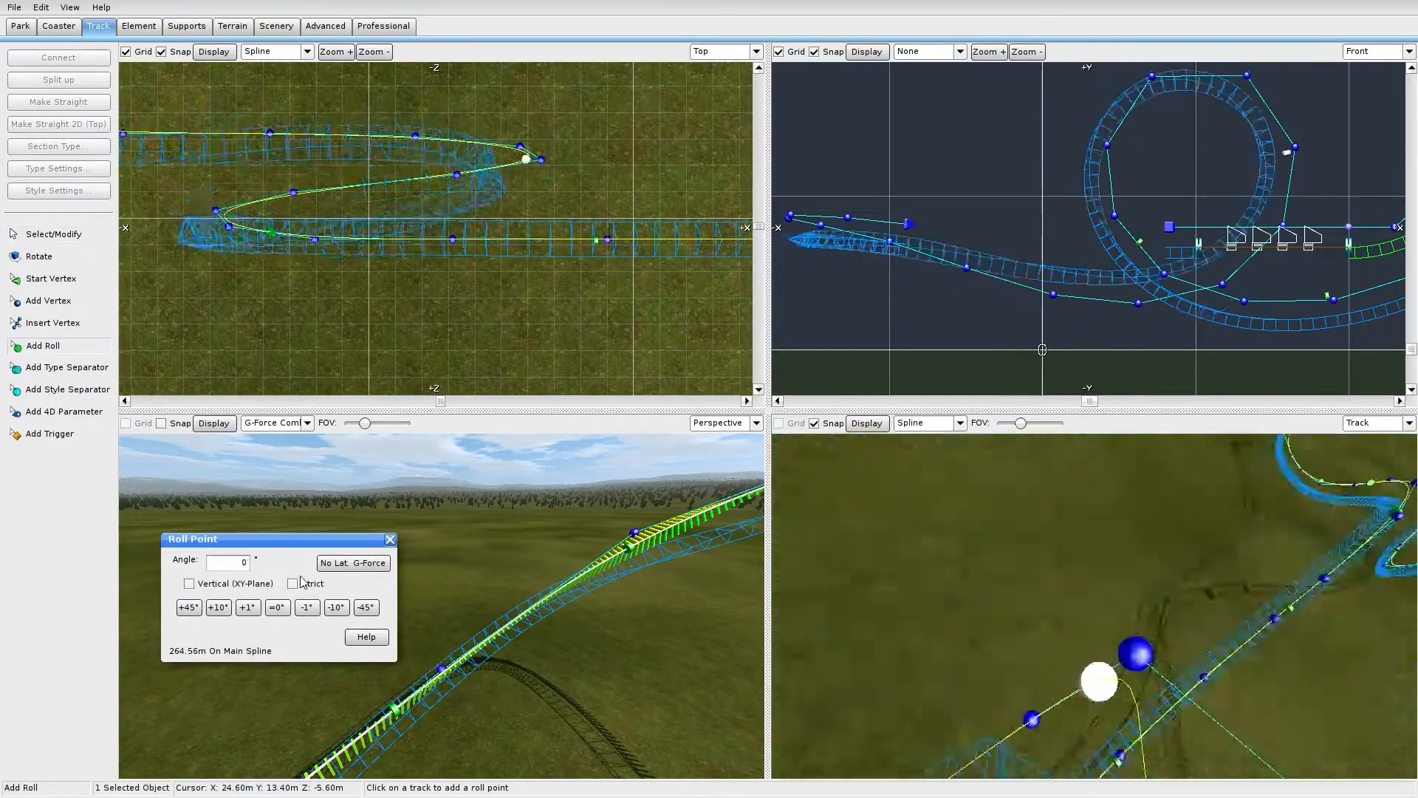
pyautogui.click(189, 583)
# Add roll points from the loop exit into the return turn, with a 71° one at about 296.4 m
pyautogui.click(320, 134)
pyautogui.moveTo(236, 259); pyautogui.dragTo(595, 310, button='right')
pyautogui.click(448, 181)
pyautogui.click(210, 184)
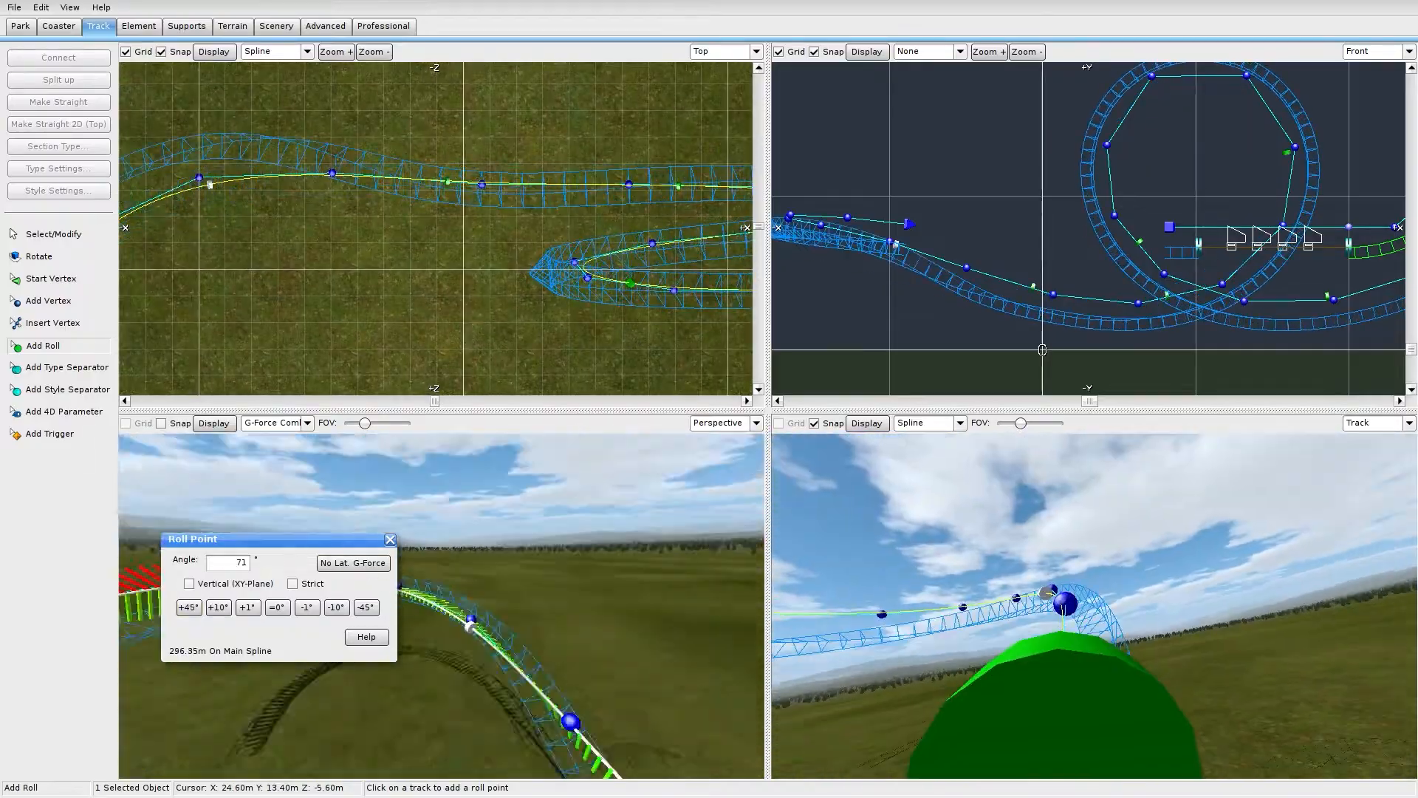
pyautogui.moveTo(465, 624); pyautogui.dragTo(561, 628, button='right')
pyautogui.click(54, 234)
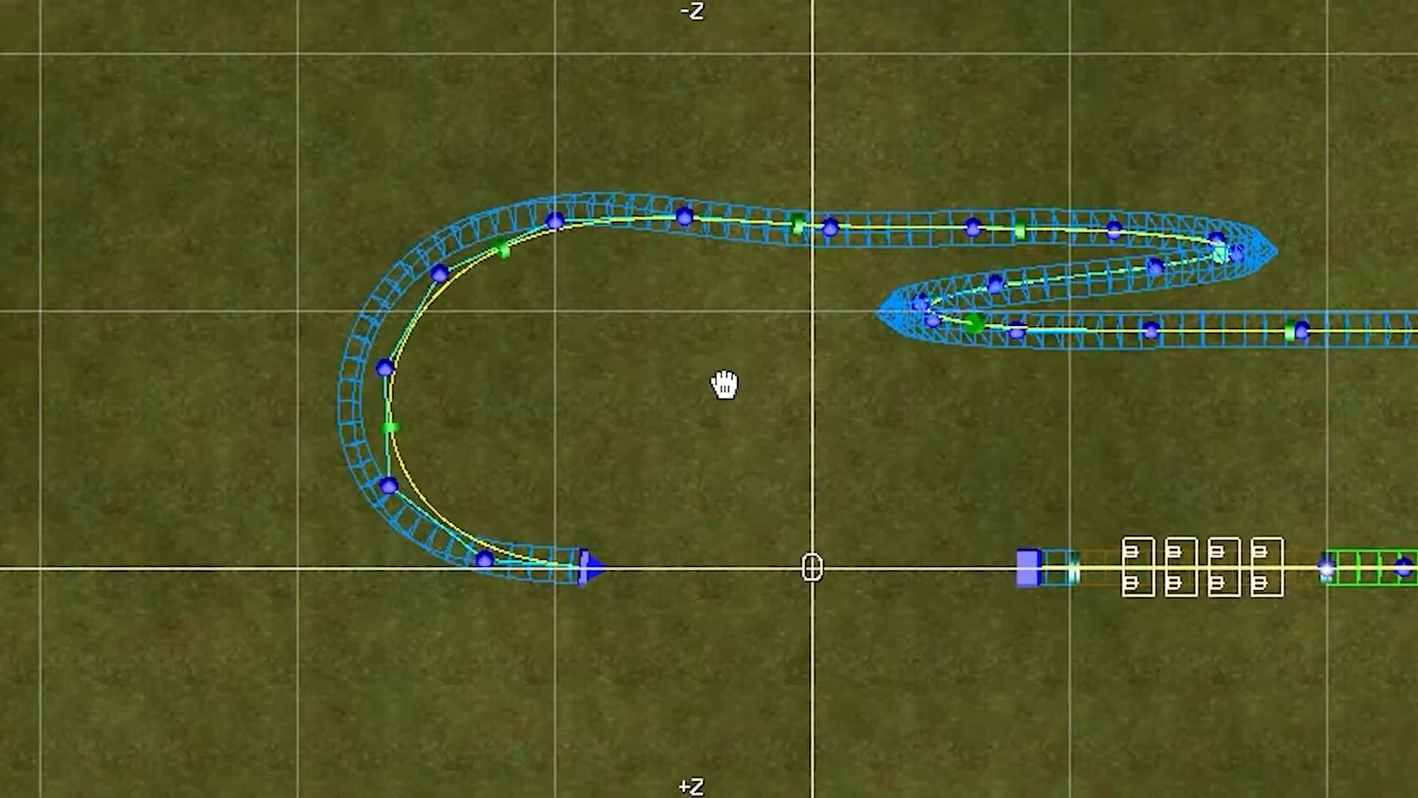
# Extend the track backward from the station's start with one vertex at the same height
pyautogui.scroll(3, 725, 384)
pyautogui.moveTo(725, 384); pyautogui.dragTo(472, 179, button='right')
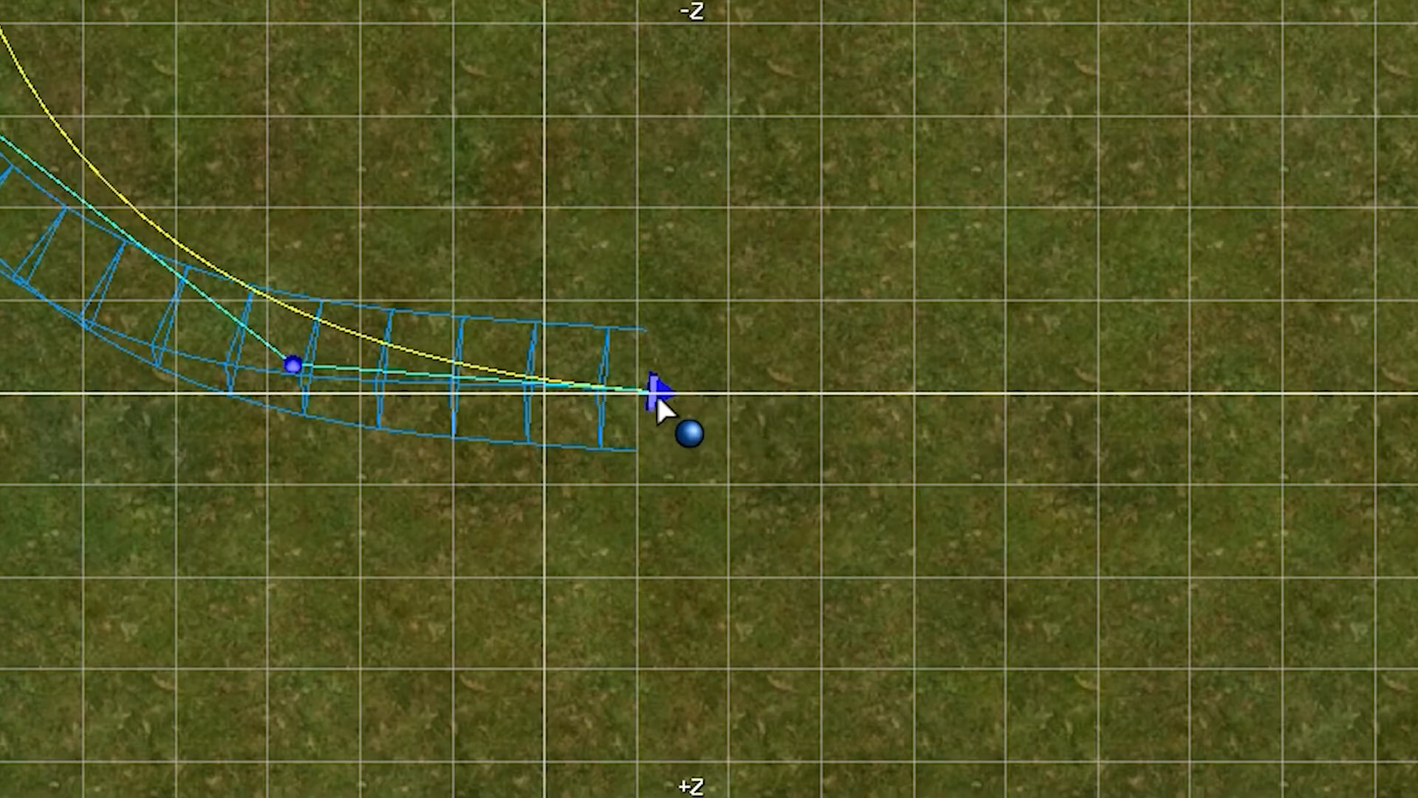
pyautogui.scroll(-2, 659, 386)
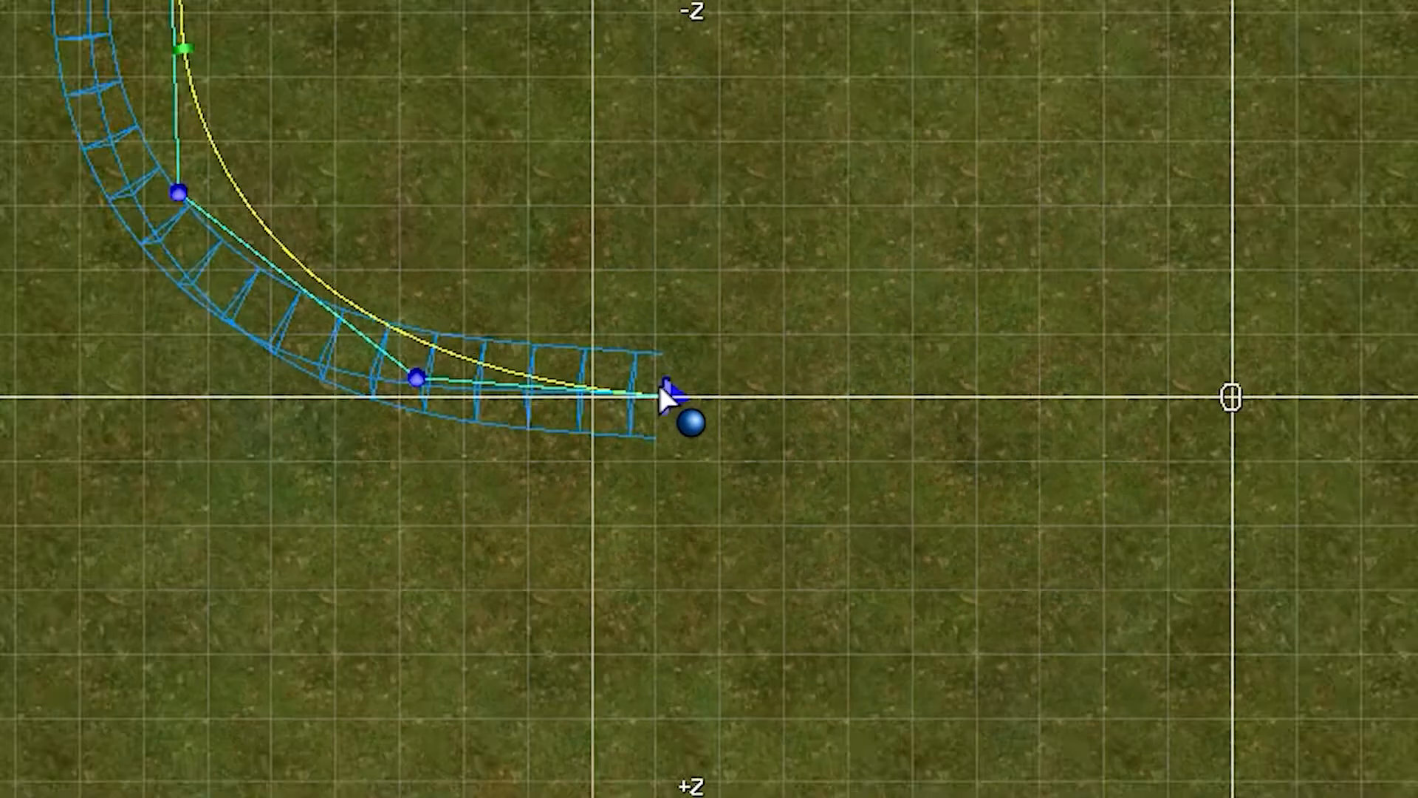
pyautogui.moveTo(1096, 350); pyautogui.dragTo(807, 328, button='right')
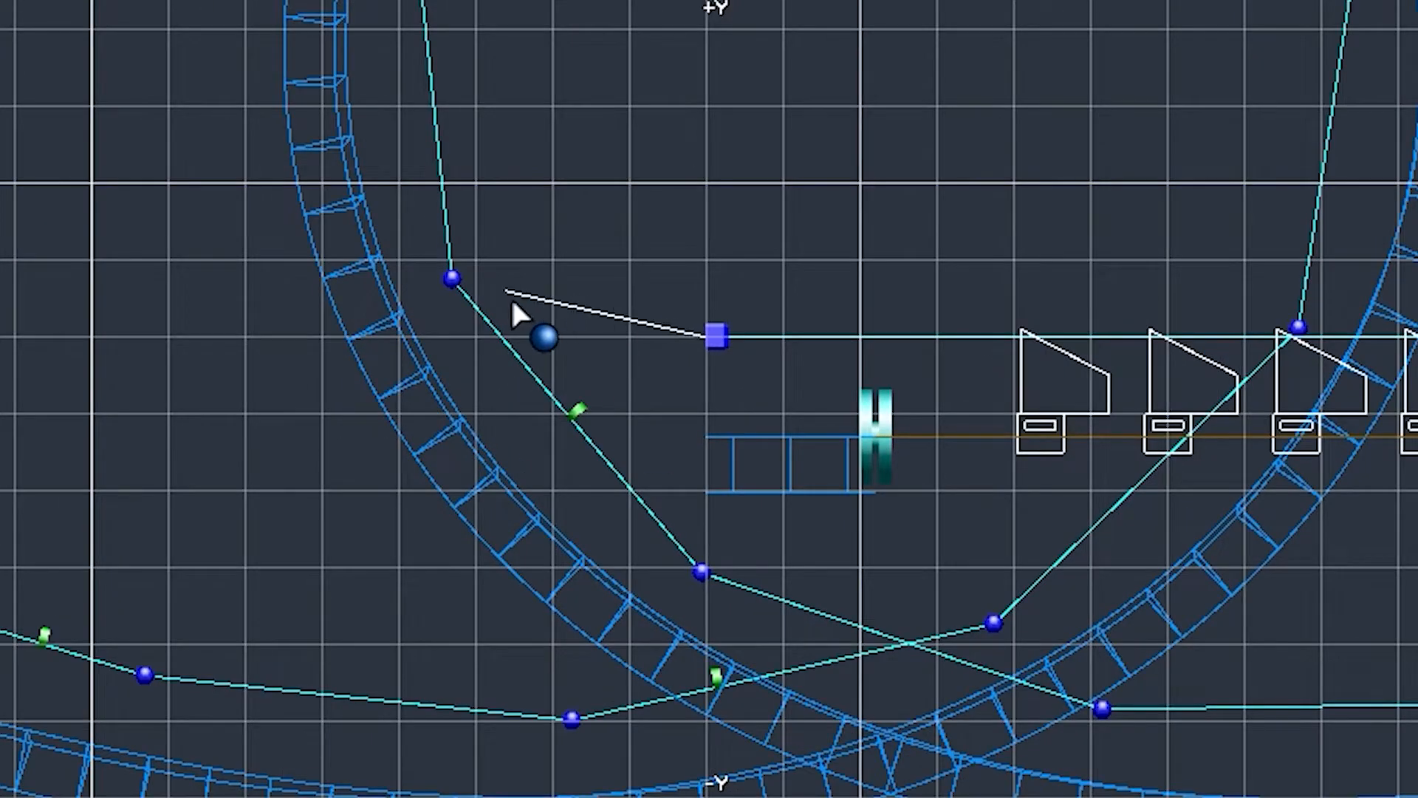
pyautogui.click(556, 333)
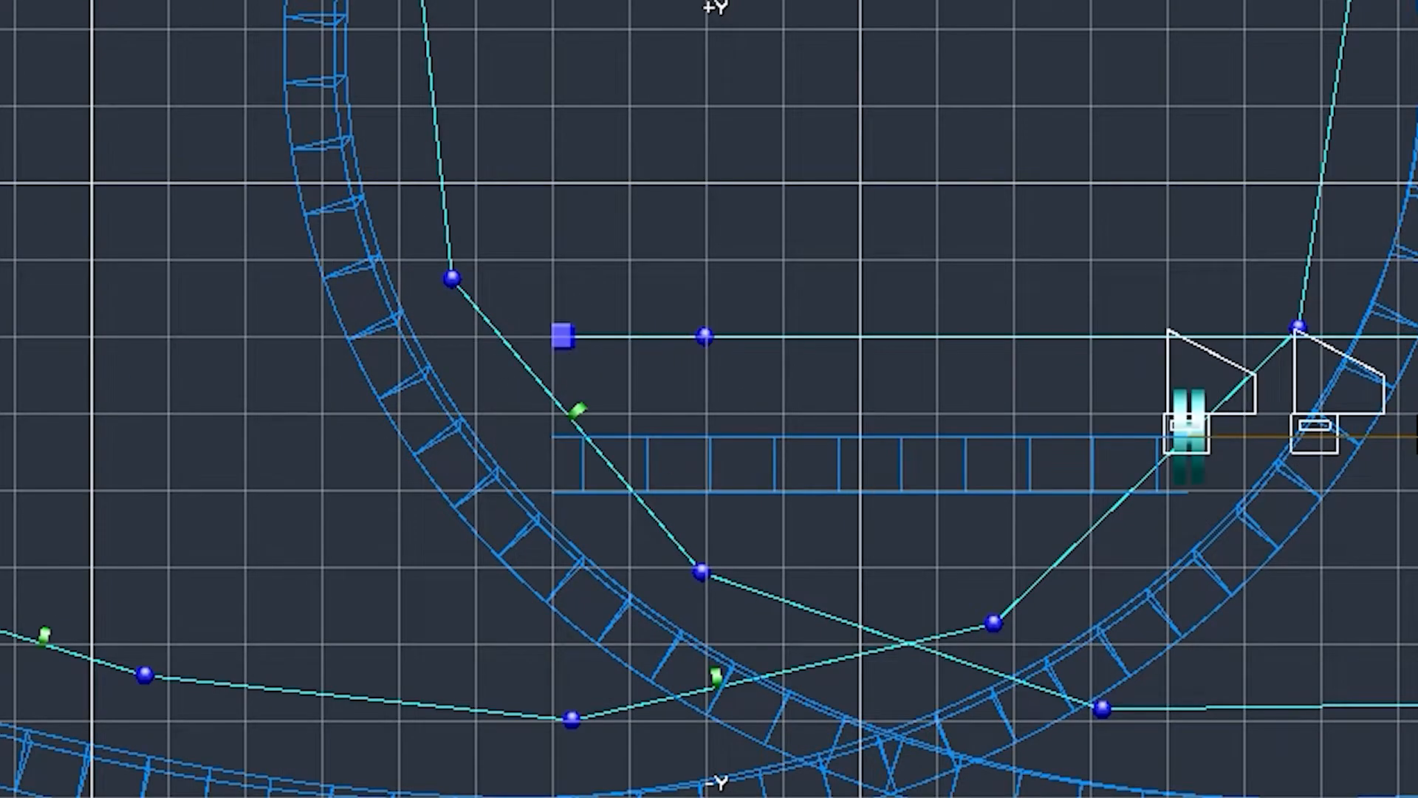
# Make the station's former start vertex at X 8 m, Y 8 m strict
pyautogui.doubleClick(705, 336)
pyautogui.click(953, 521)
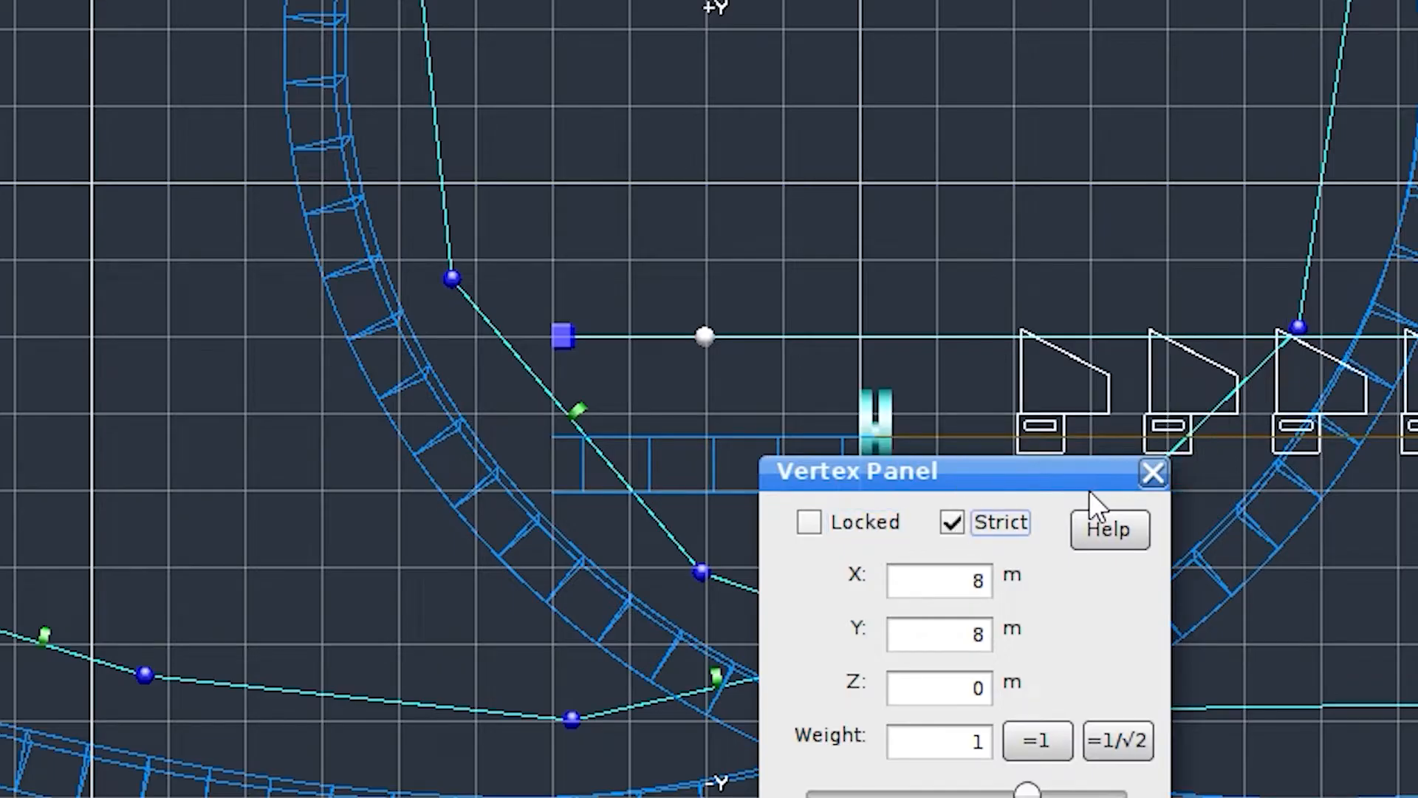
pyautogui.click(1157, 480)
# Add another vertex behind the station, slightly higher than the level approach, and lower it to flatten the slope
pyautogui.moveTo(476, 411); pyautogui.dragTo(687, 424, button='right')
pyautogui.scroll(2, 694, 421)
pyautogui.click(492, 296)
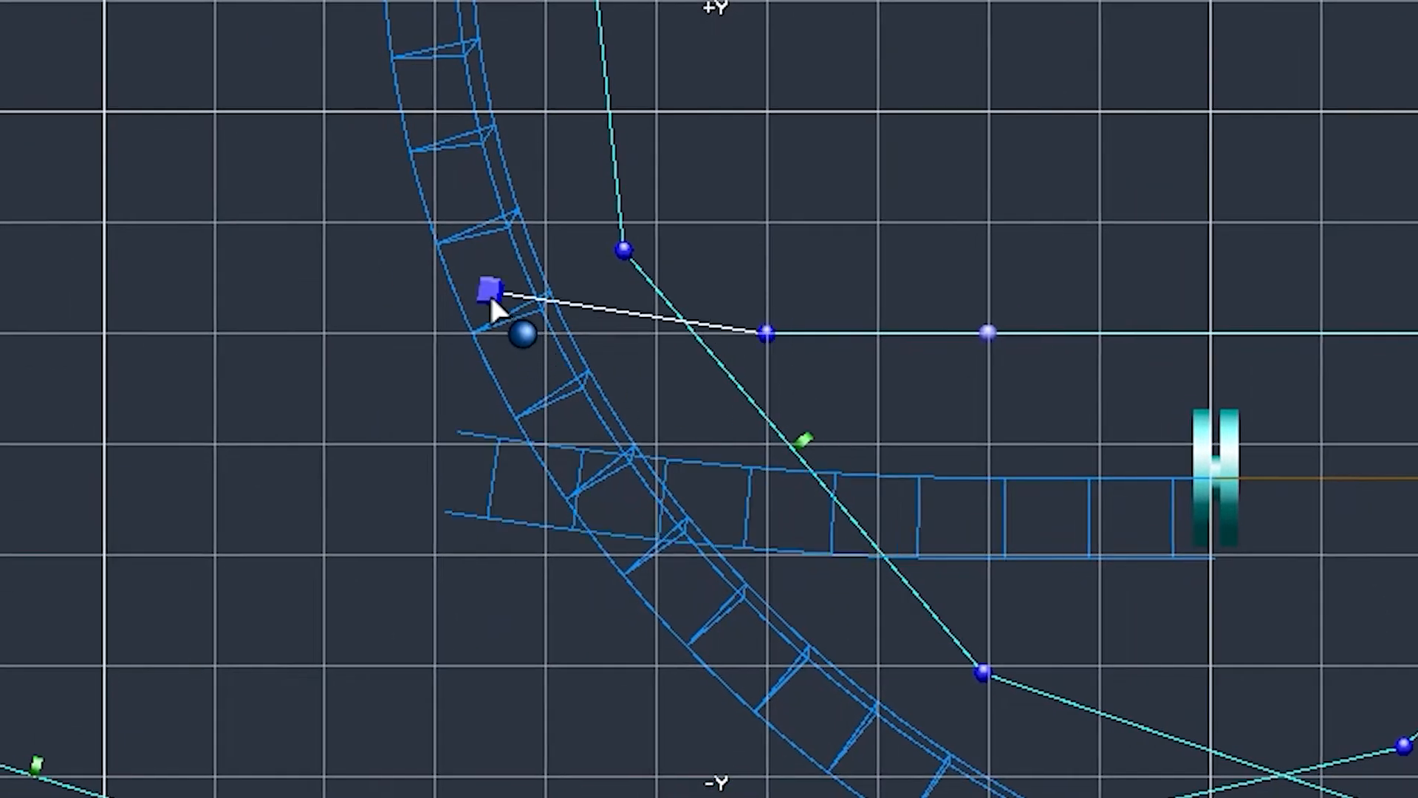
pyautogui.moveTo(489, 289); pyautogui.dragTo(490, 310)
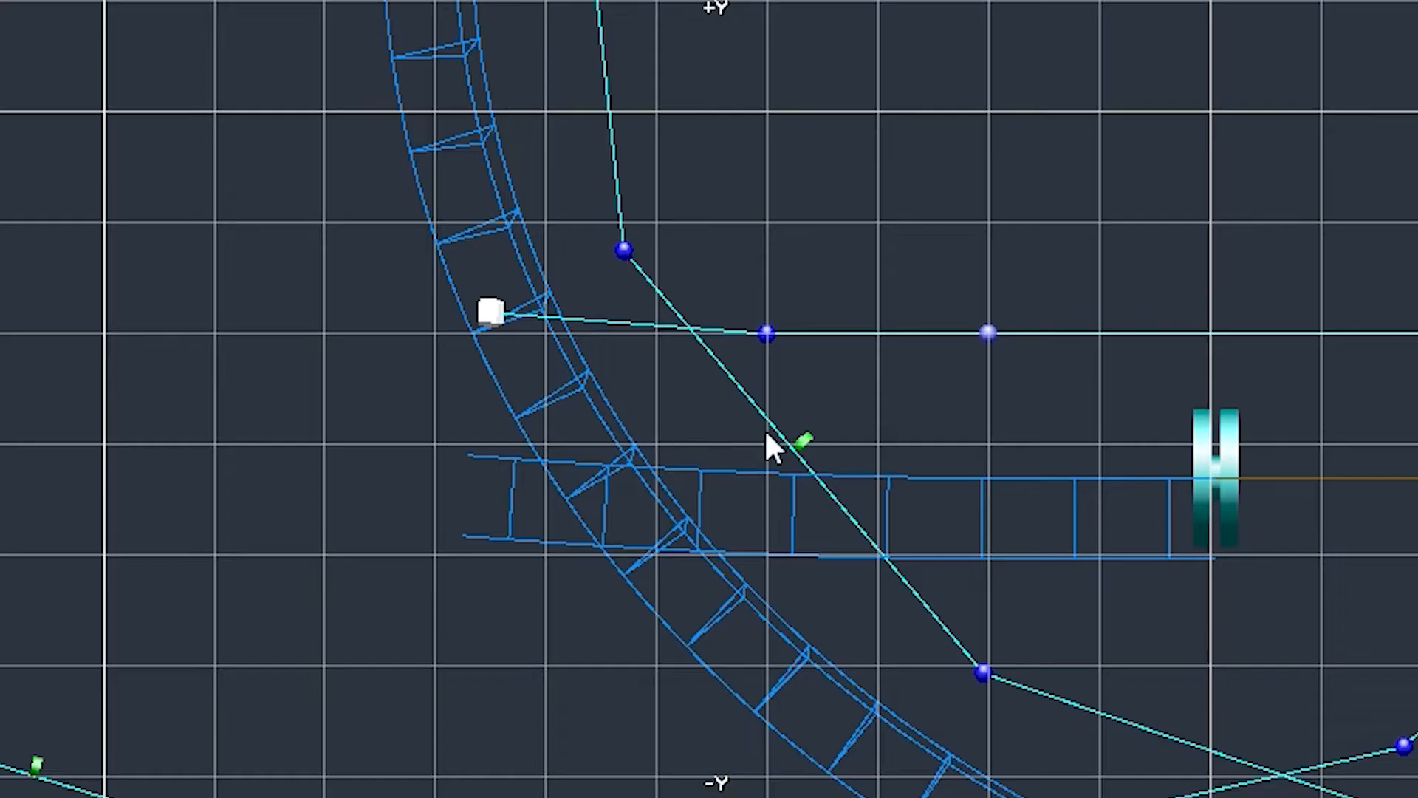
# Extend the sloped station approach backward with one more vertex and make the vertex before it strict
pyautogui.scroll(-5, 1389, 368)
pyautogui.moveTo(1348, 359); pyautogui.dragTo(342, 393, button='right')
pyautogui.moveTo(83, 502); pyautogui.dragTo(1217, 468, button='right')
pyautogui.scroll(3, 1216, 468)
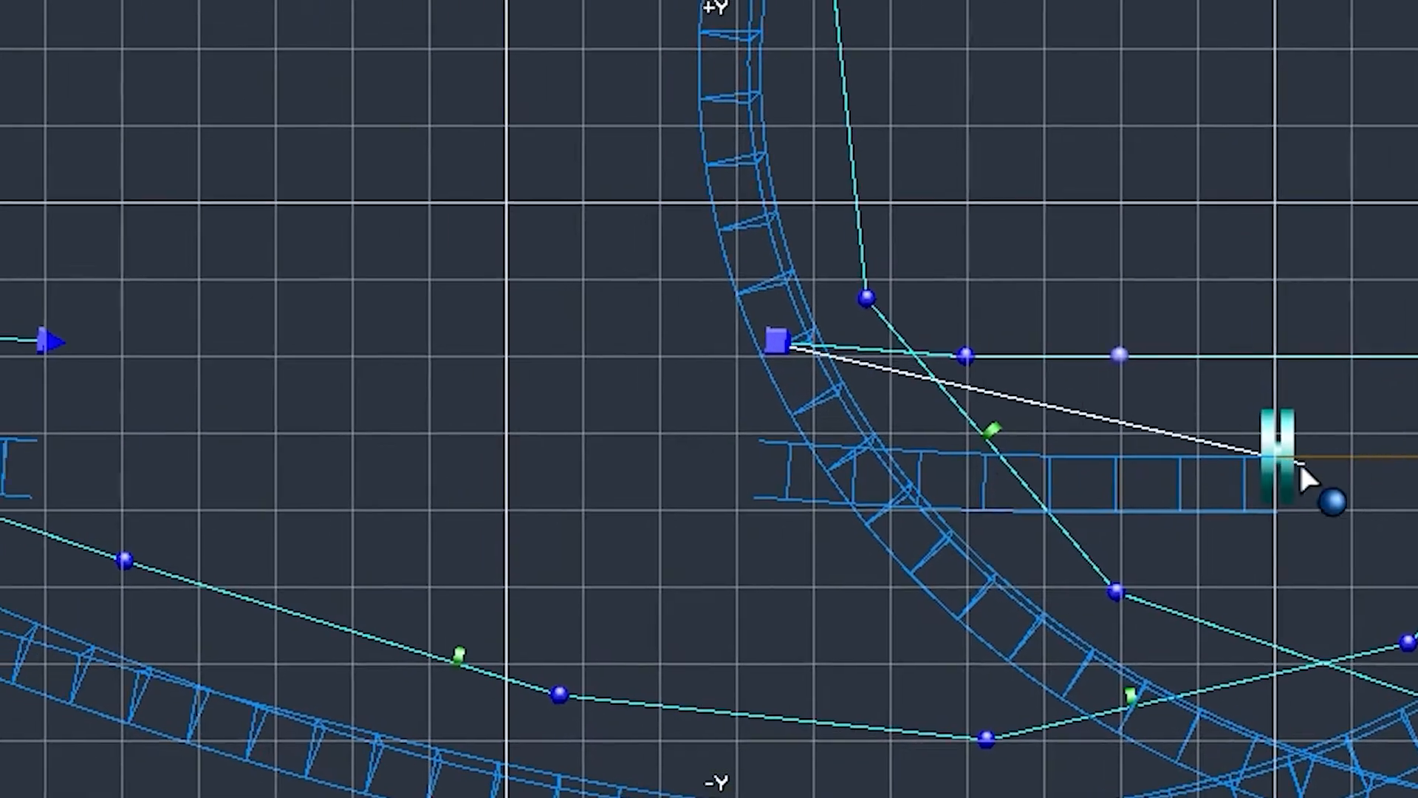
pyautogui.click(500, 310)
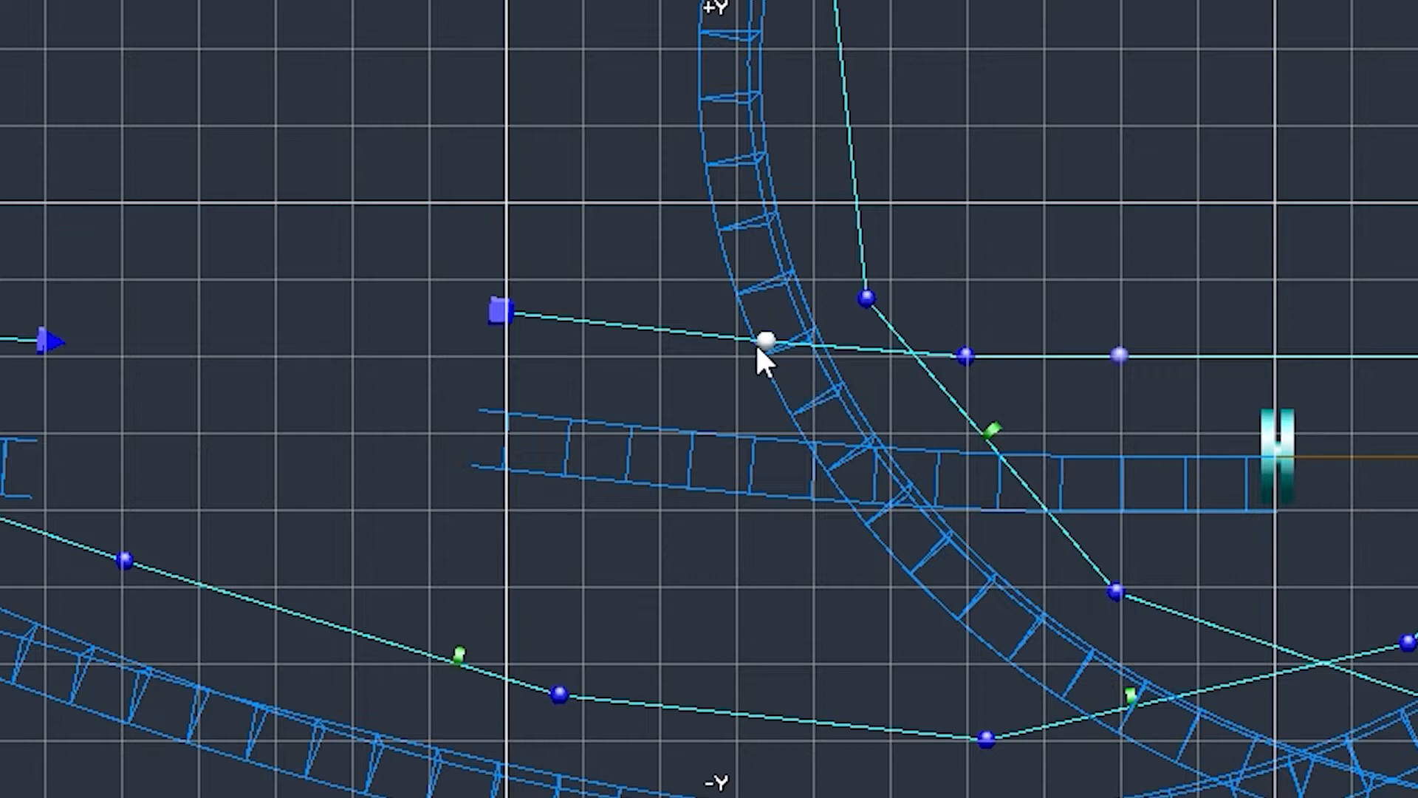
pyautogui.doubleClick(759, 344)
pyautogui.click(984, 524)
pyautogui.click(1153, 473)
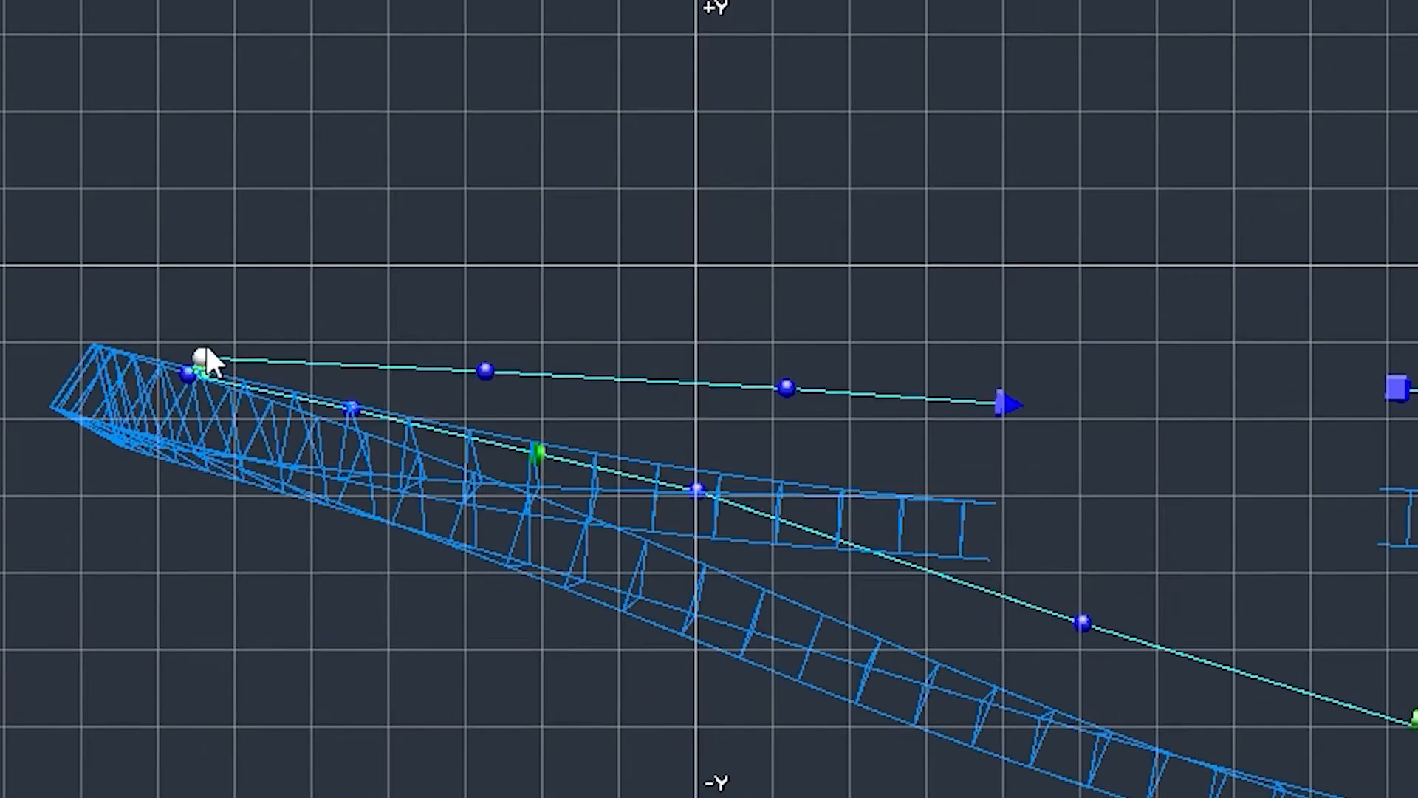
# Raise the vertices of the final approach in the front view and connect its open end to the station track's open end
pyautogui.moveTo(207, 350); pyautogui.dragTo(207, 305)
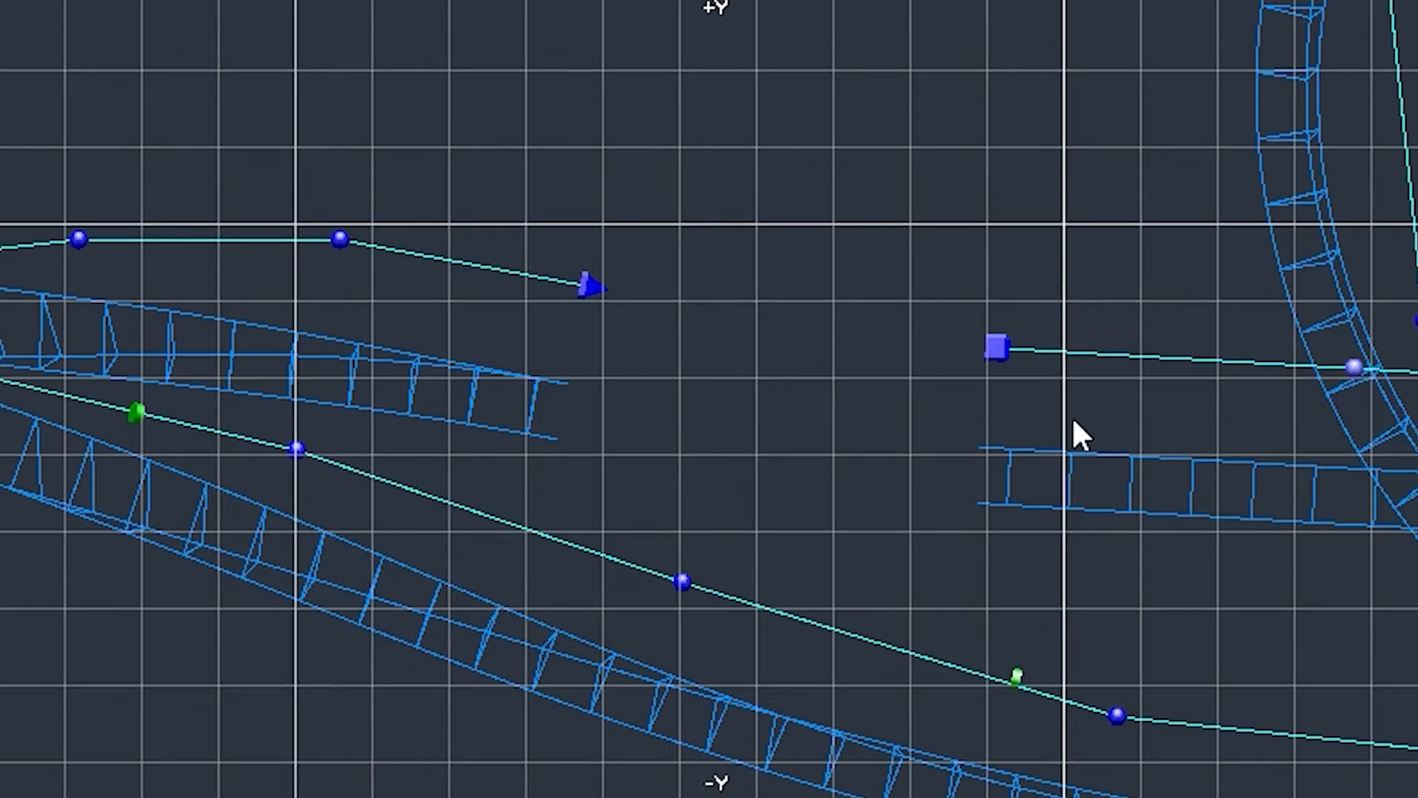
pyautogui.moveTo(1073, 420); pyautogui.dragTo(589, 231)
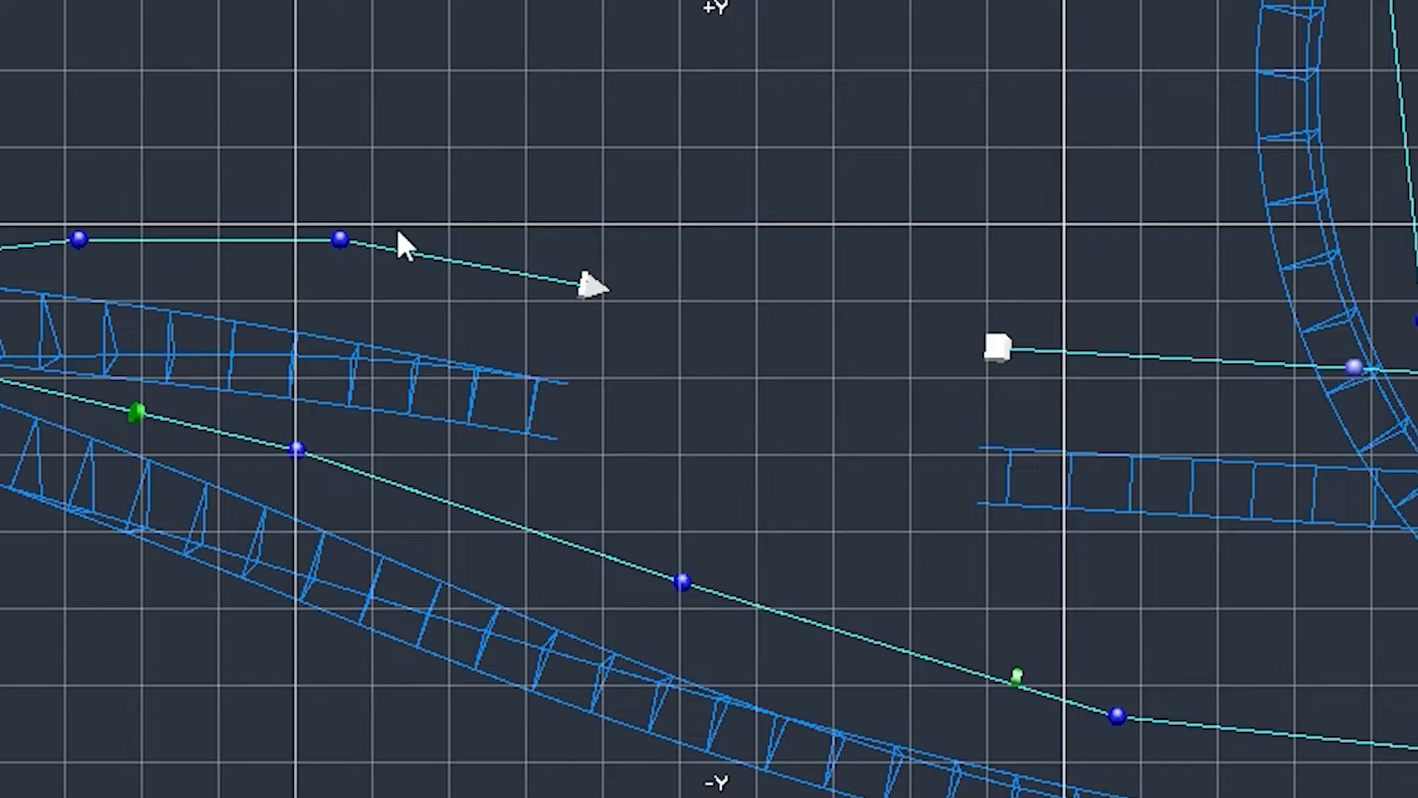
pyautogui.click(241, 140)
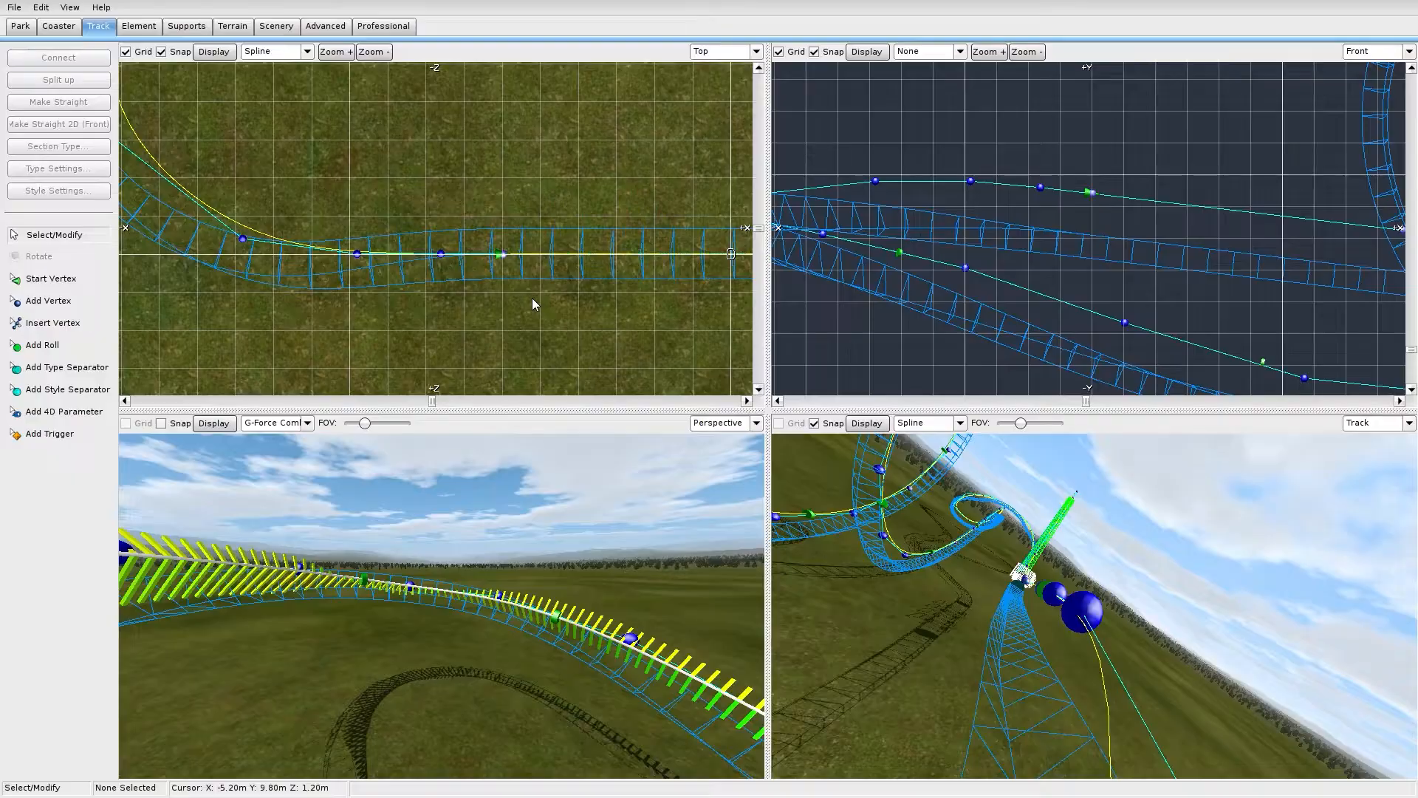
# Split up the track at the strict vertex near the station and select both open ends to reconnect them
pyautogui.moveTo(531, 298); pyautogui.dragTo(442, 259, button='right')
pyautogui.scroll(5, 438, 282)
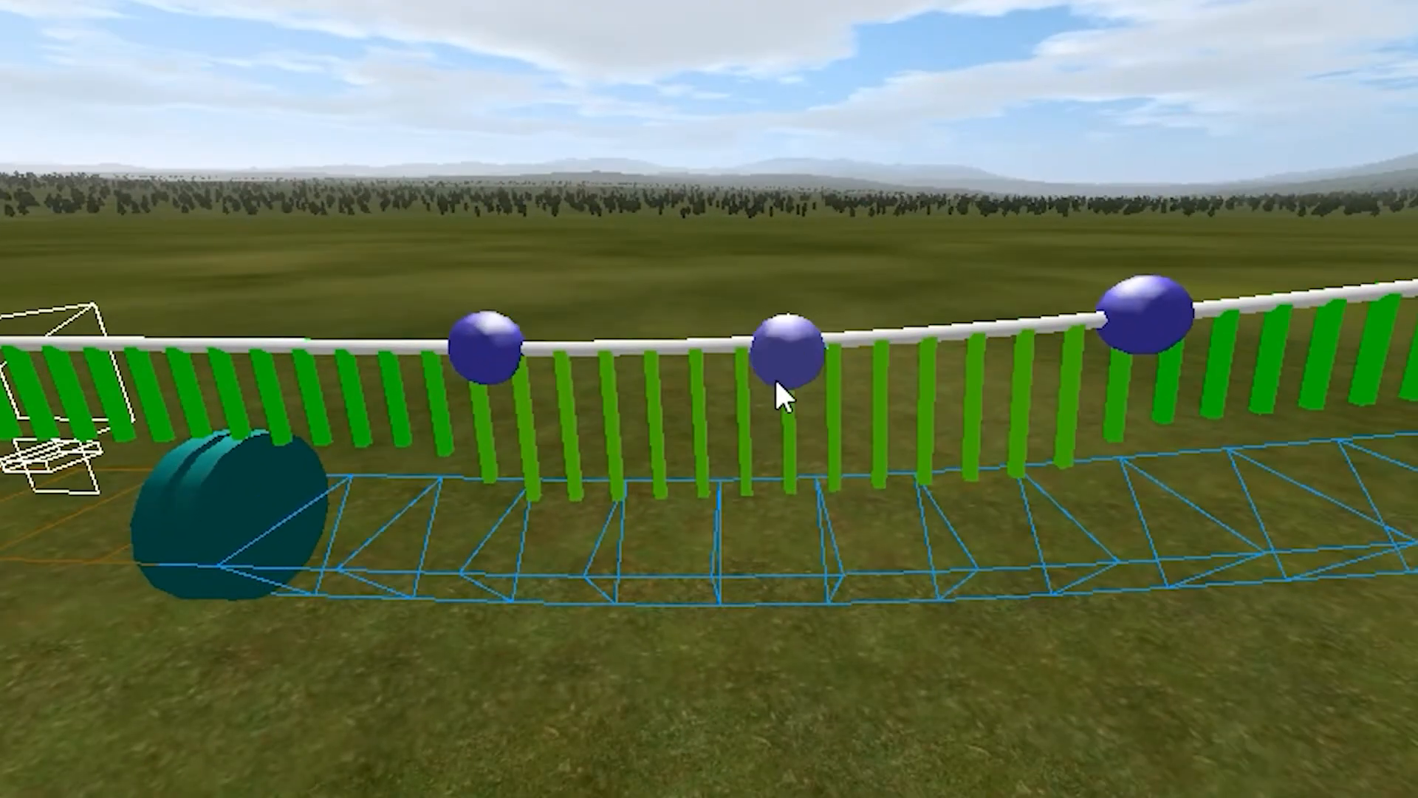
pyautogui.click(783, 353)
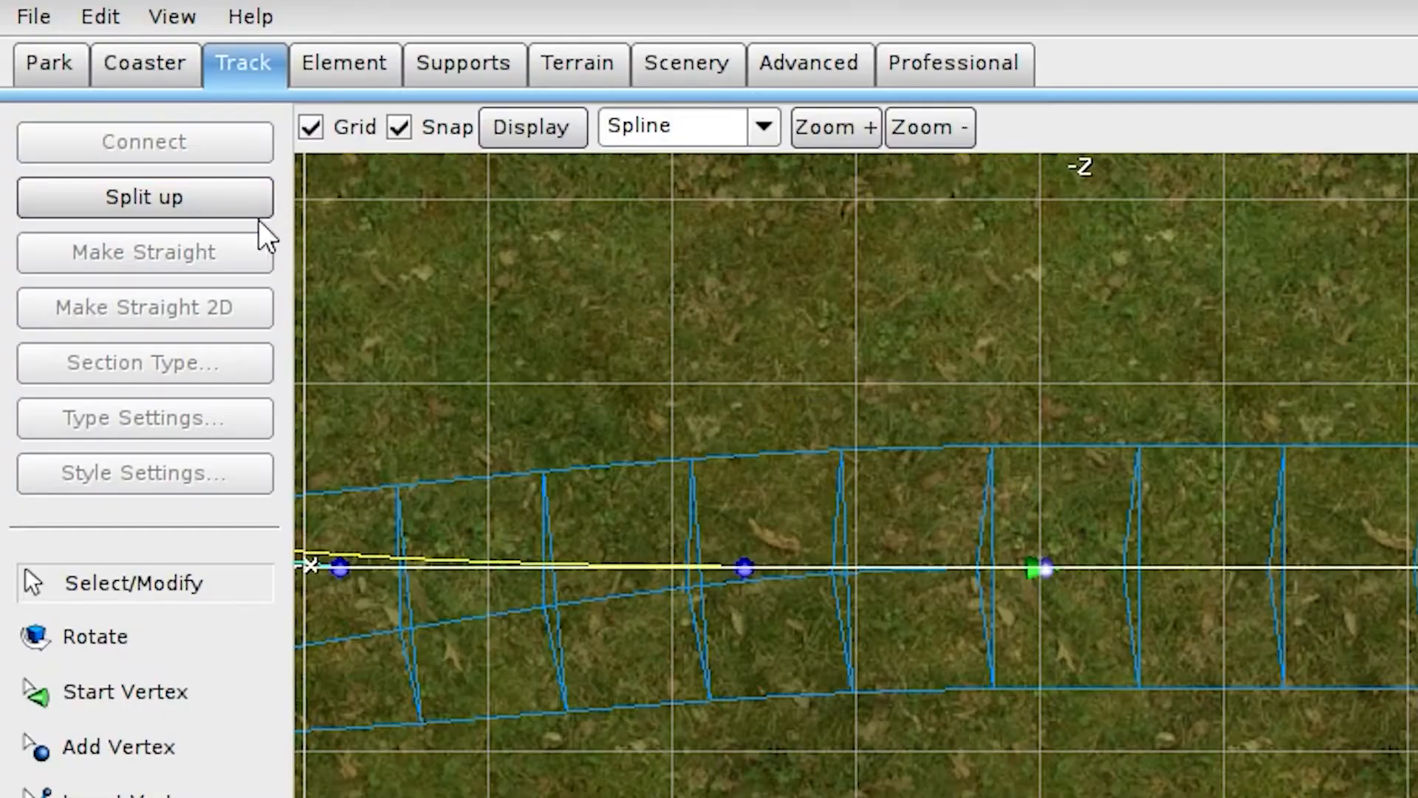
pyautogui.click(251, 213)
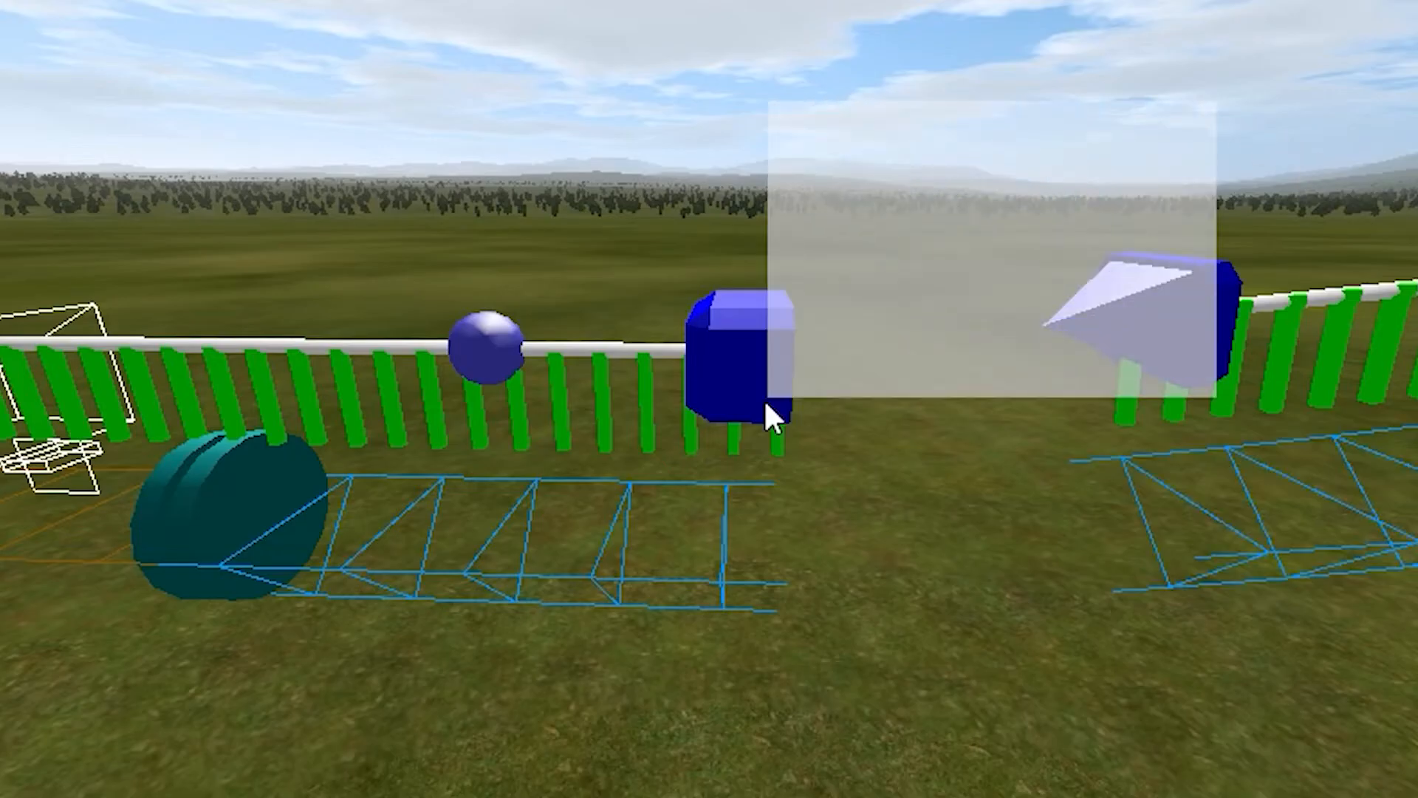
pyautogui.click(772, 414)
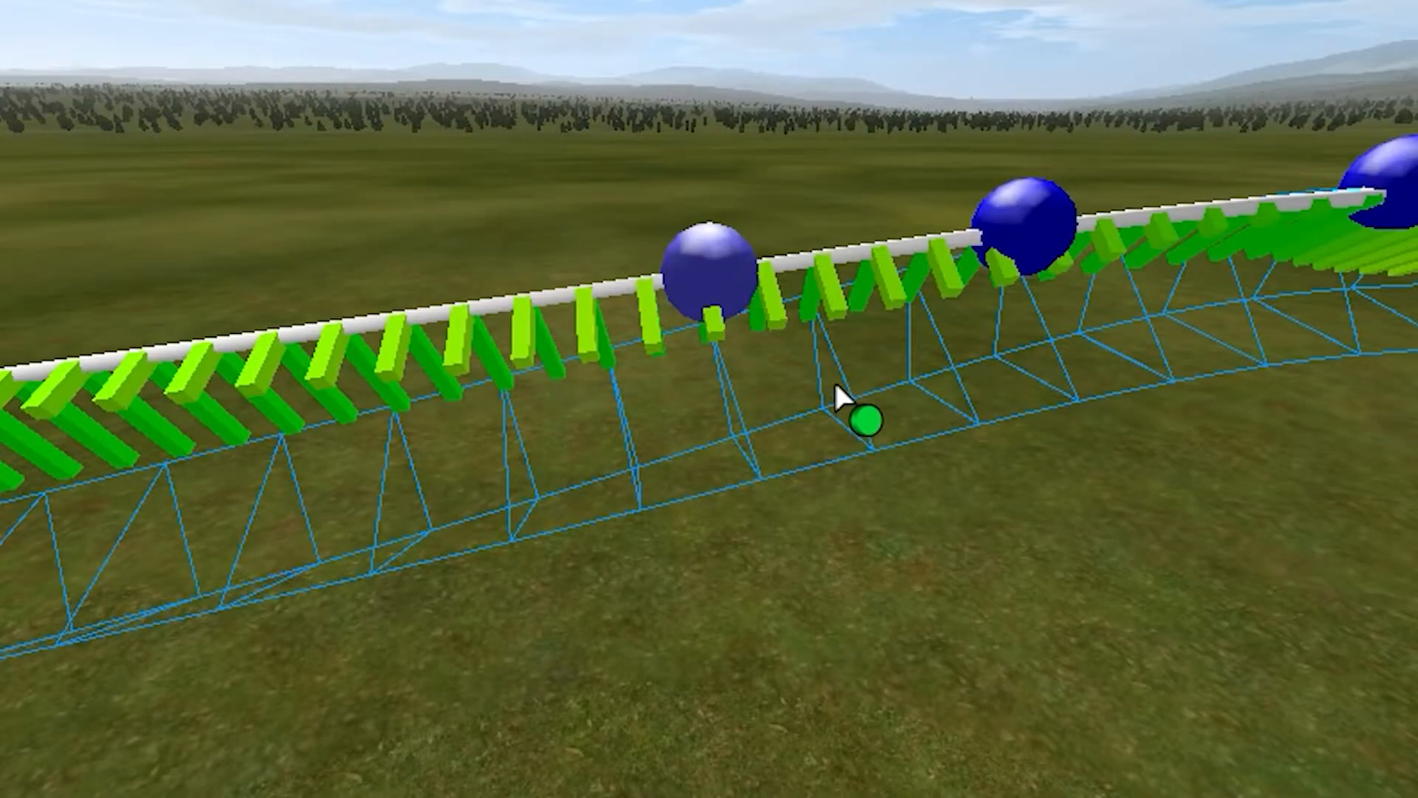
# Add a roll point at the strict vertex between the return turn and the straight approach, and make it strict at 0°
pyautogui.click(757, 471)
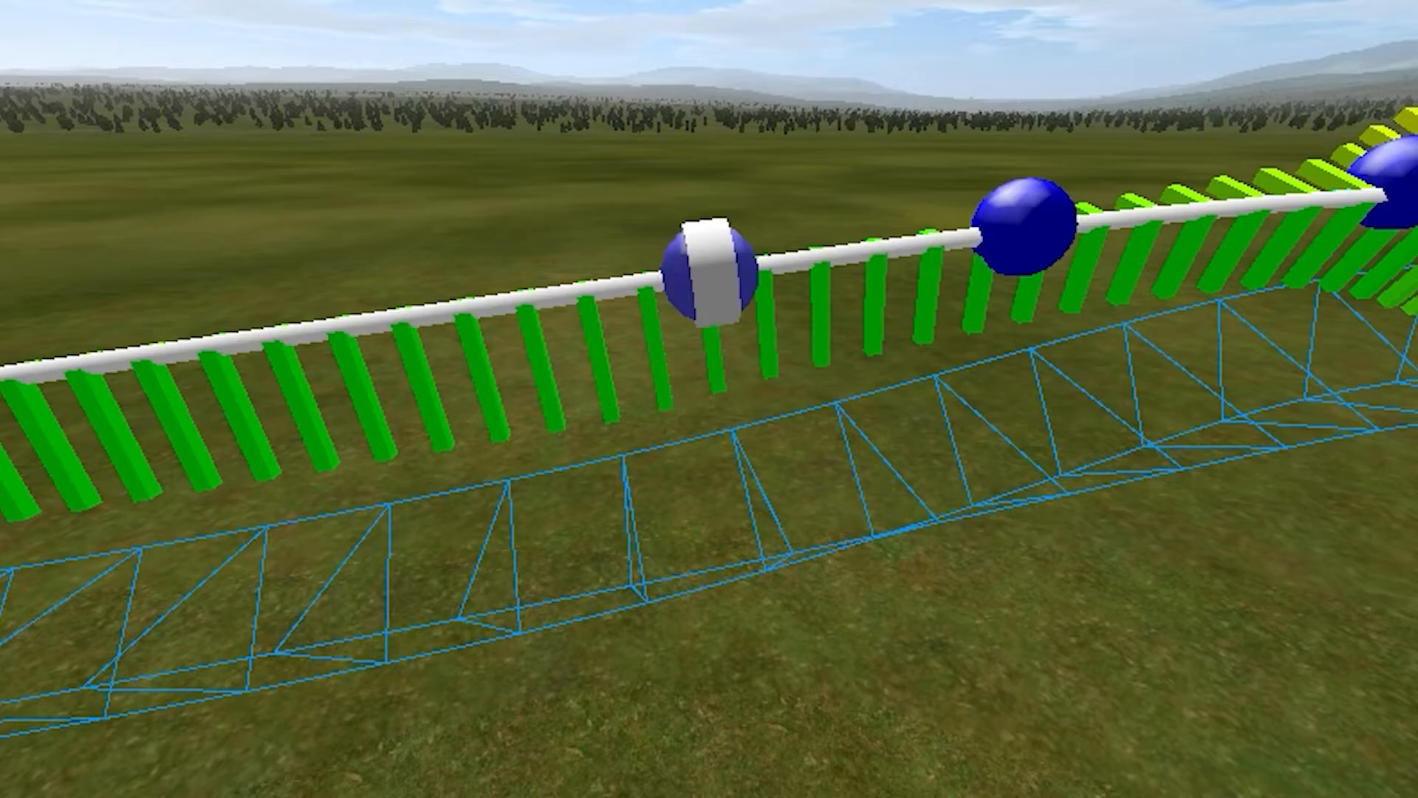
pyautogui.doubleClick(747, 281)
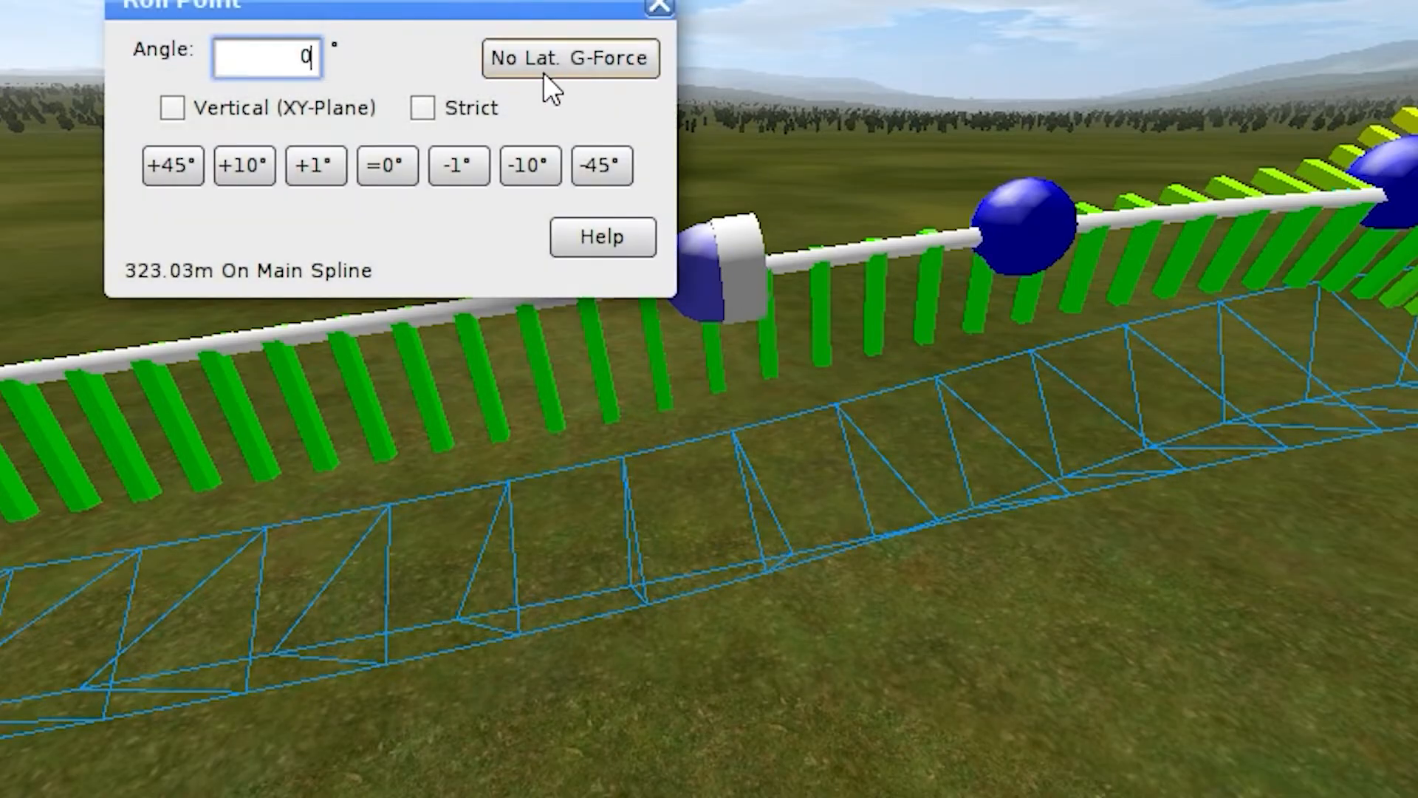
pyautogui.click(422, 108)
pyautogui.click(659, 7)
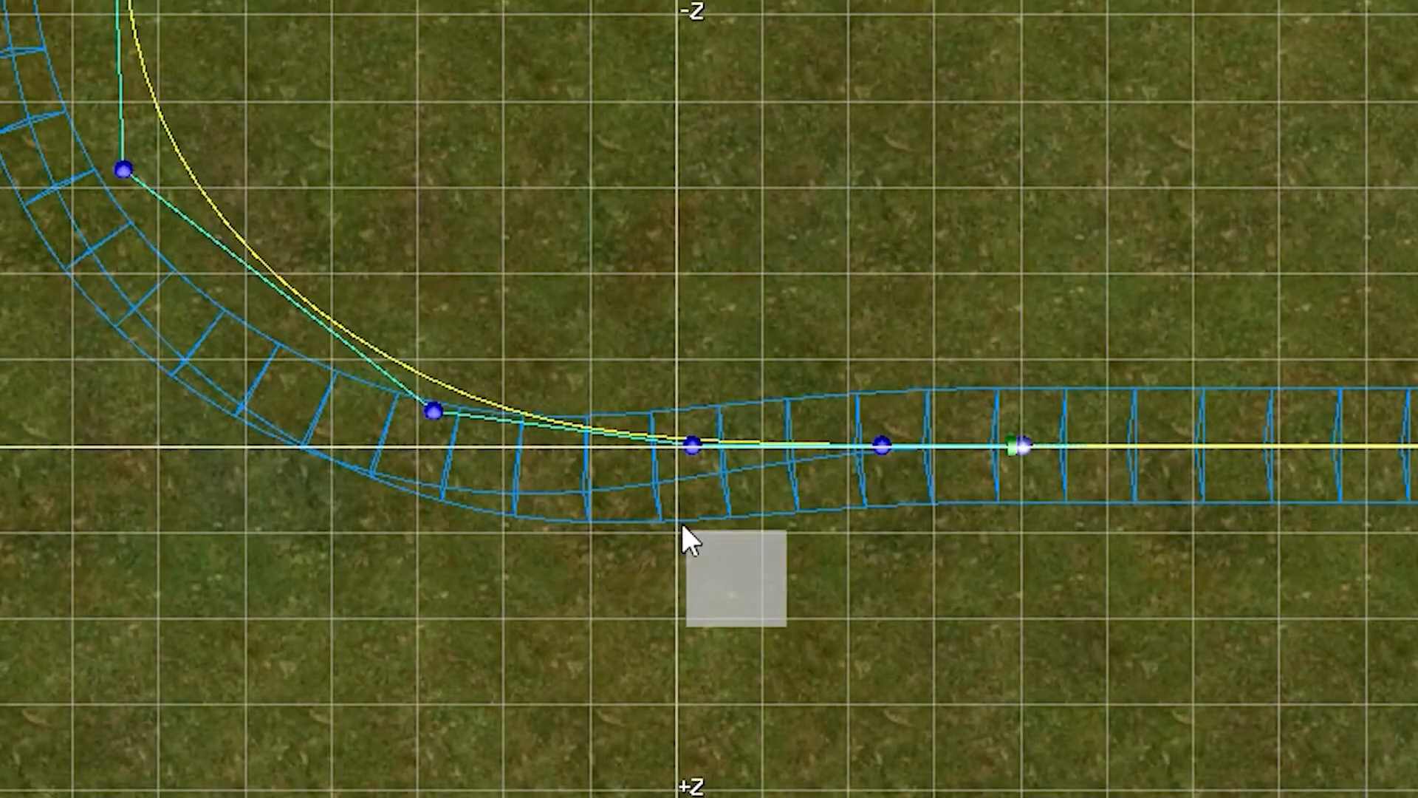
# Select the vertices of the return turn before the station and smooth them with Depump Vertices
pyautogui.moveTo(683, 526); pyautogui.dragTo(376, 67)
pyautogui.scroll(-2, 391, 85)
pyautogui.moveTo(419, 114); pyautogui.dragTo(576, 245, button='right')
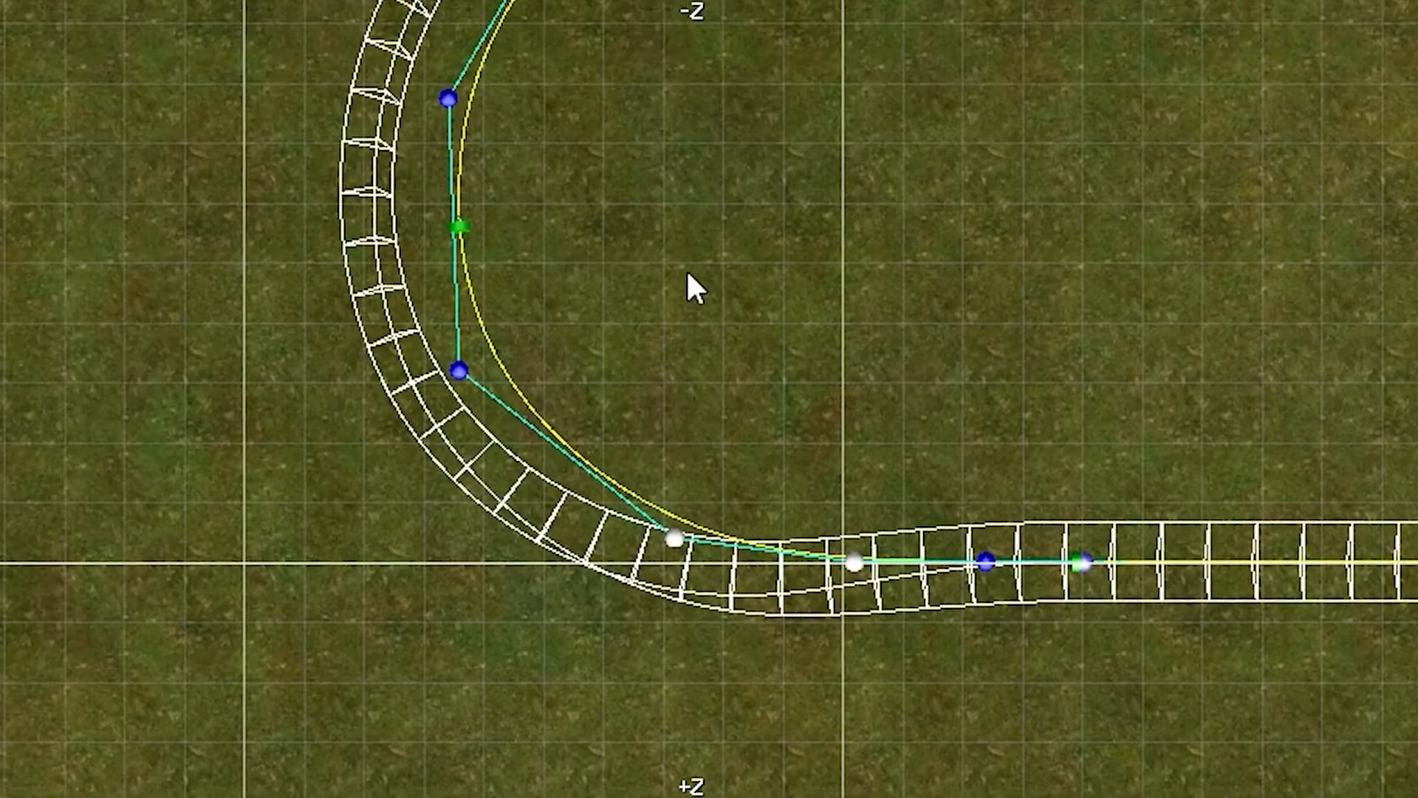
pyautogui.keyDown('shift'); pyautogui.moveTo(688, 257); pyautogui.dragTo(327, 545); pyautogui.keyUp('shift')
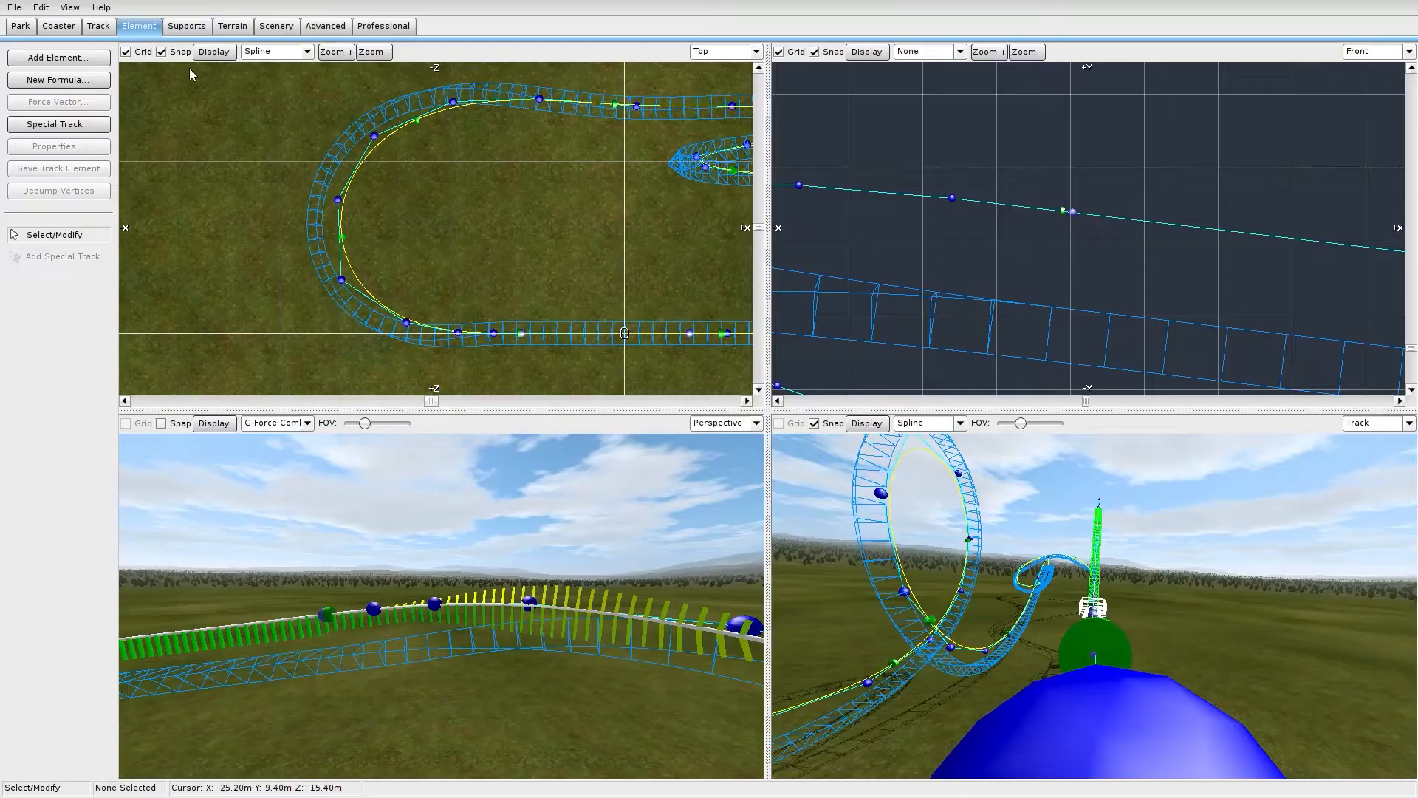
# Add a roll point where the return turn meets the straight approach and raise its angle in 1° increments to about 4°
pyautogui.click(99, 26)
pyautogui.moveTo(334, 465); pyautogui.dragTo(509, 567, button='right')
pyautogui.click(428, 630)
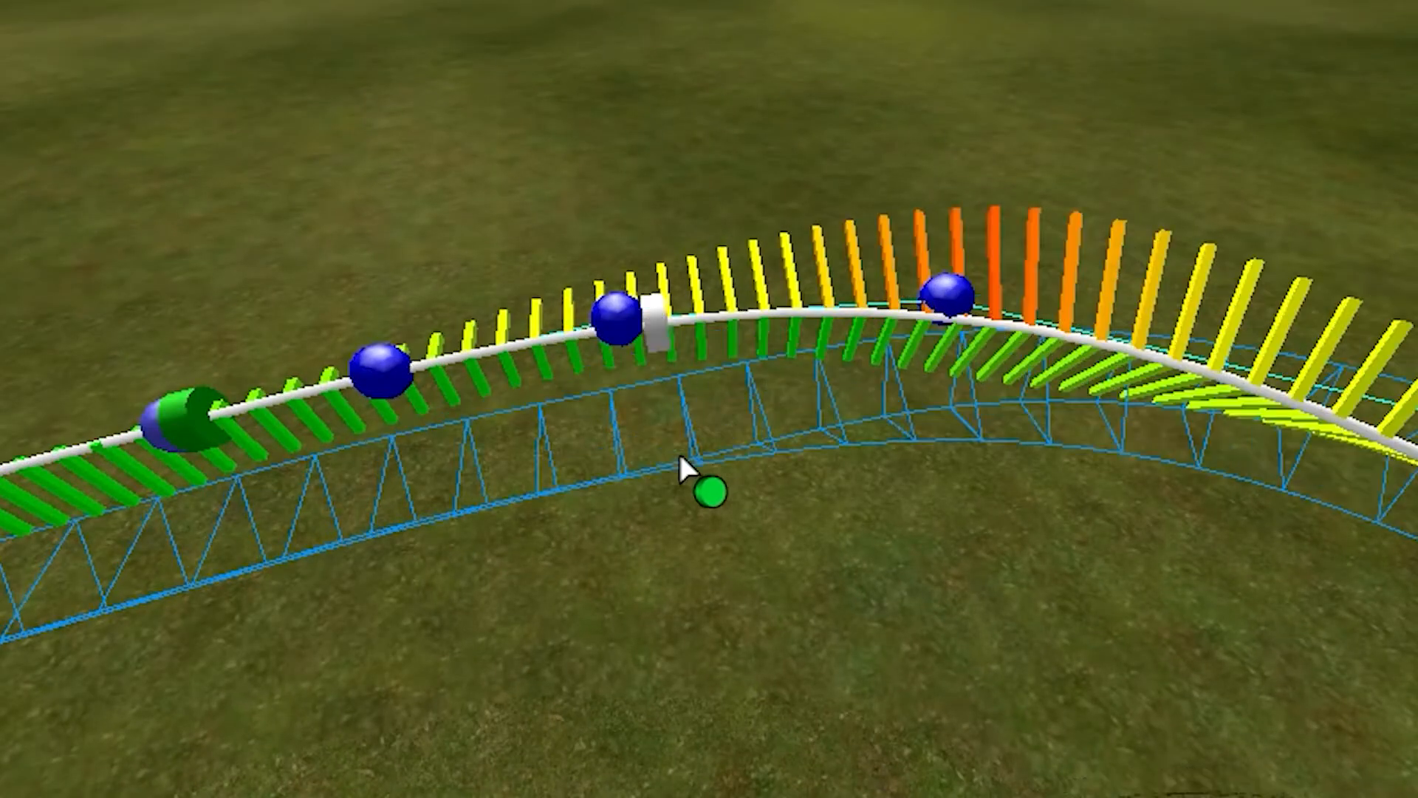
pyautogui.rightClick(678, 452)
pyautogui.doubleClick(655, 323)
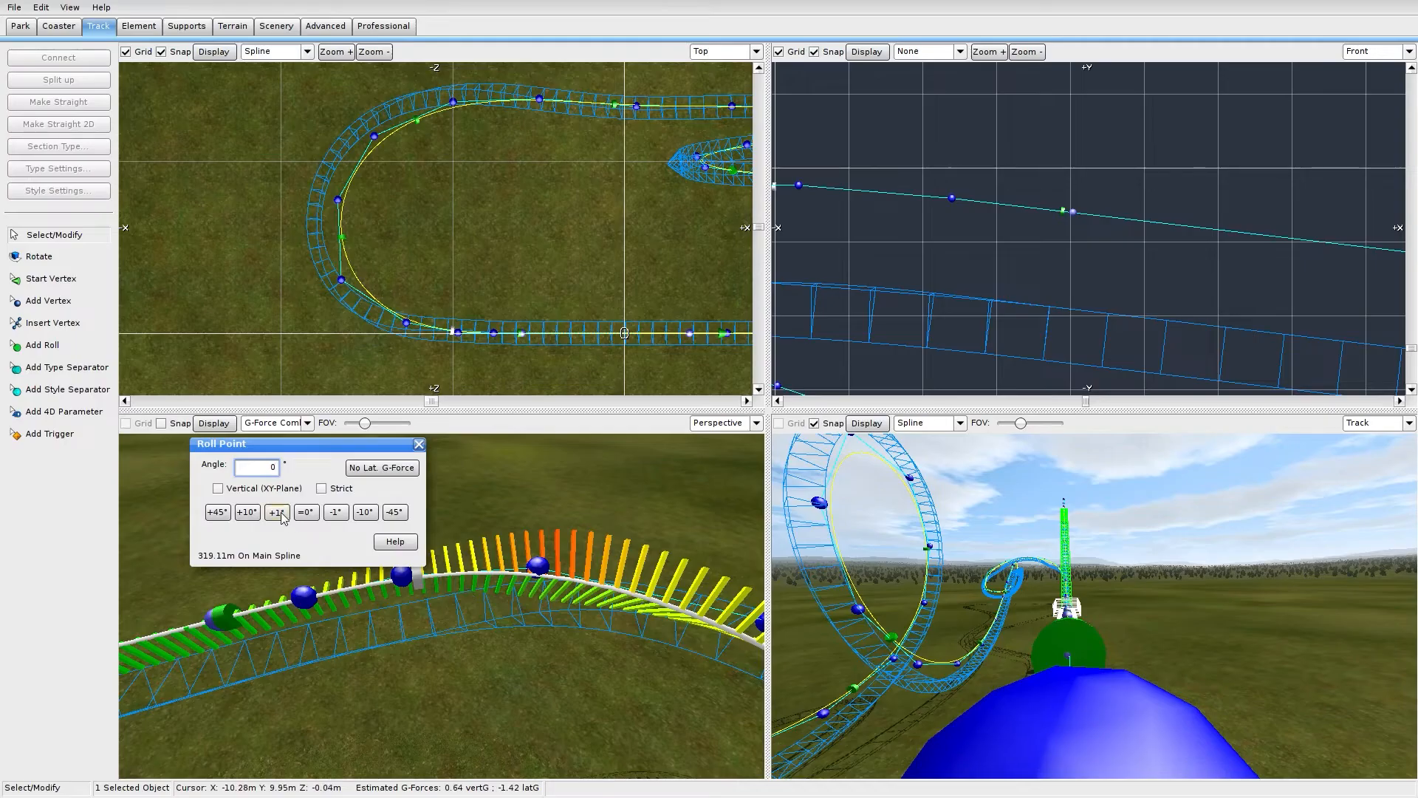
pyautogui.click(277, 512)
pyautogui.click(277, 512)
pyautogui.click(277, 512)
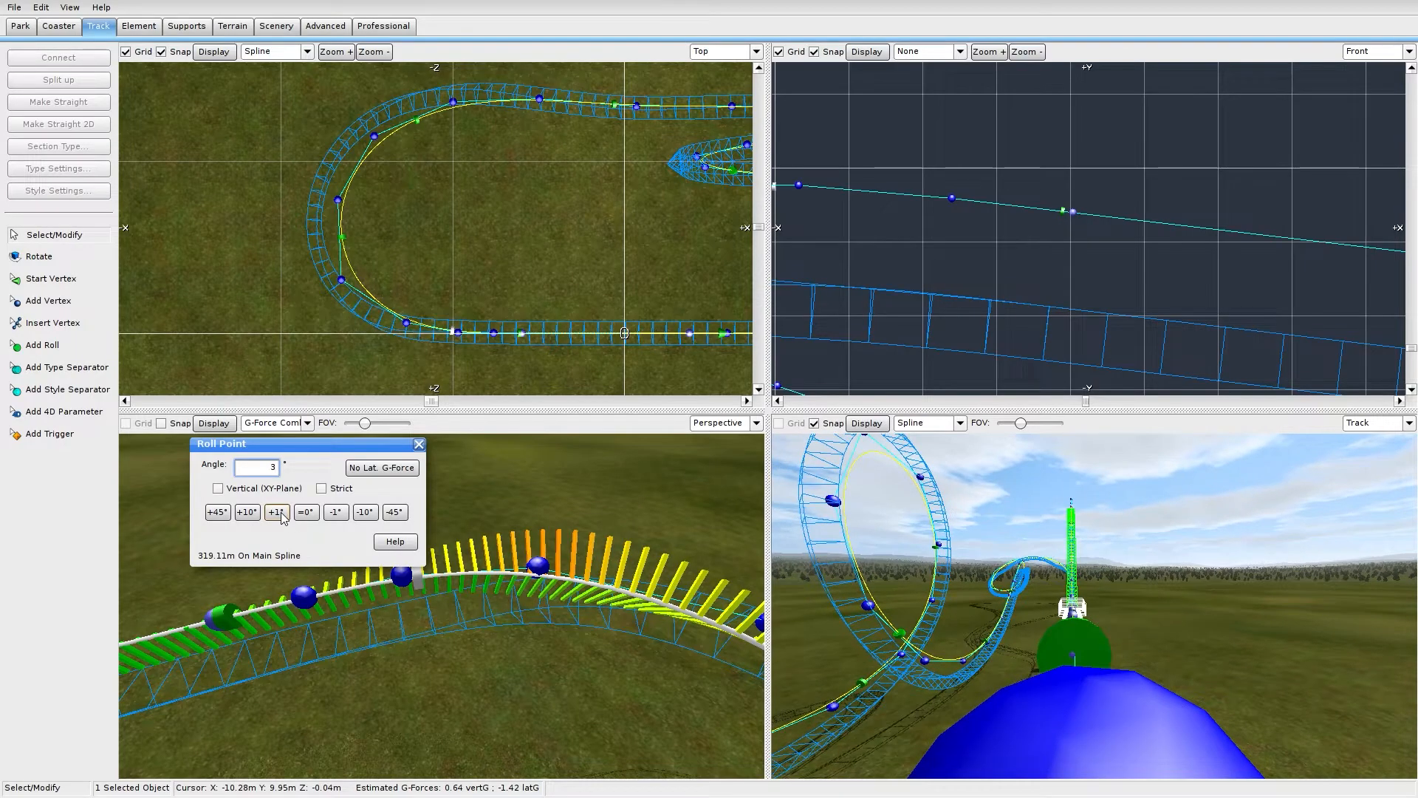
pyautogui.click(277, 512)
pyautogui.moveTo(313, 444); pyautogui.dragTo(300, 387)
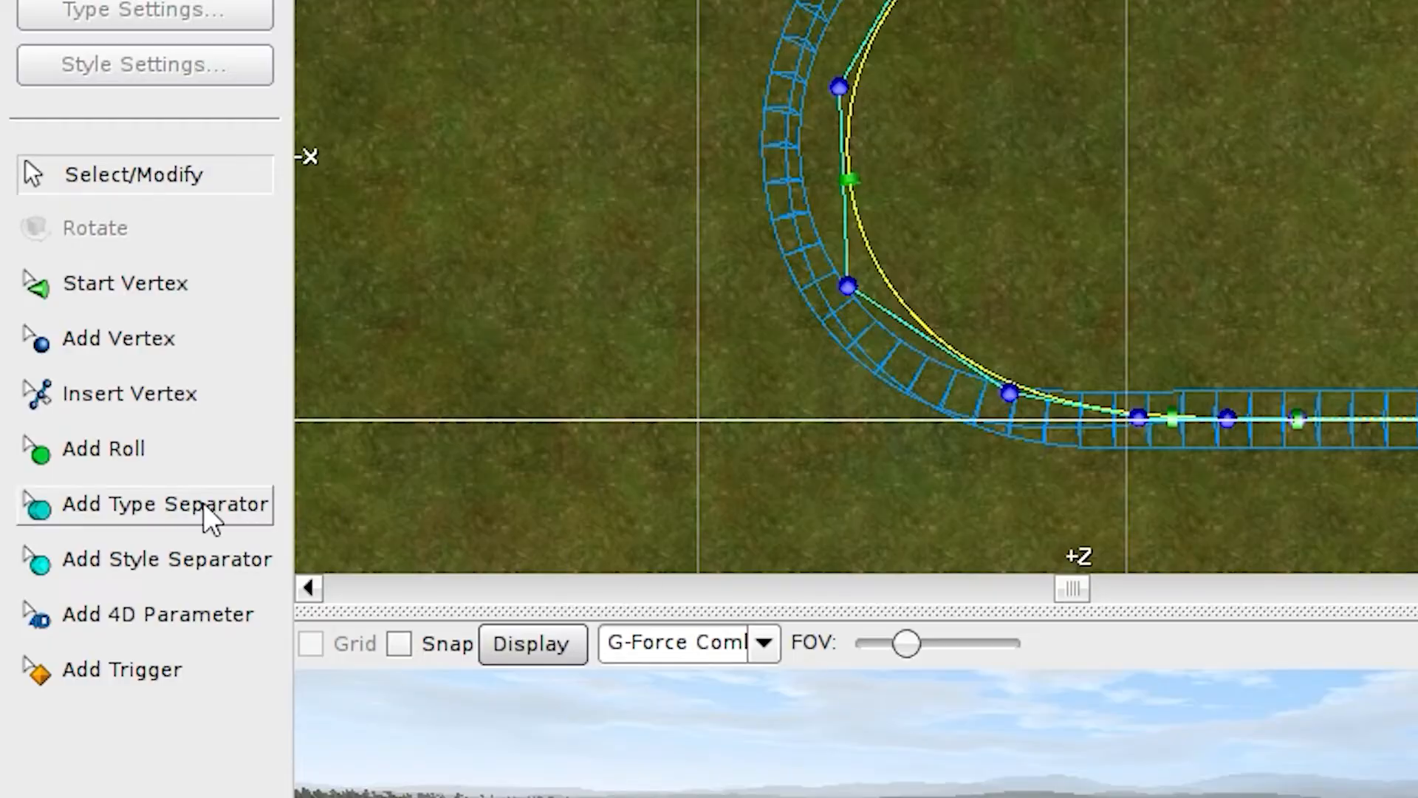
# Add type separators at both ends of the straight sloped approach before the station
pyautogui.click(203, 503)
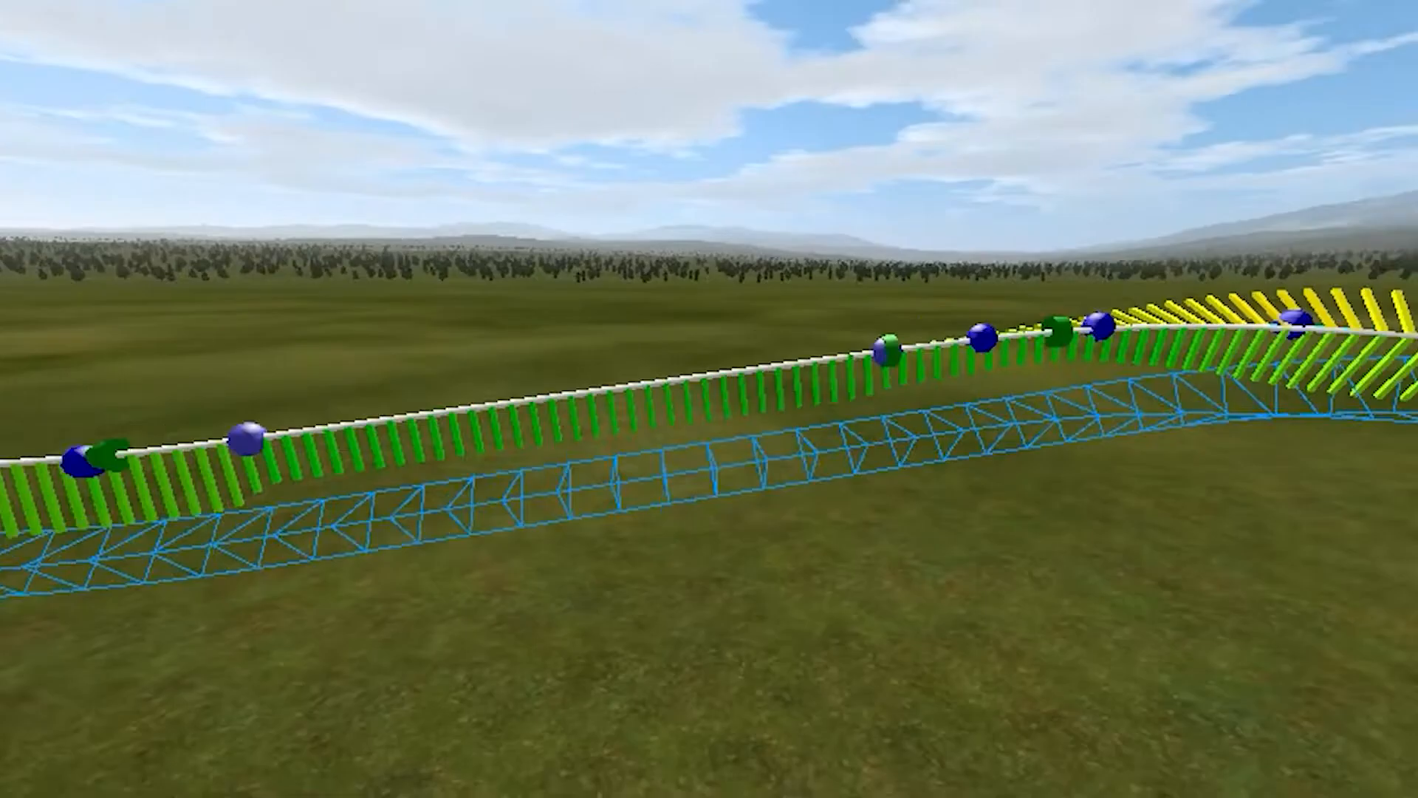
pyautogui.click(750, 467)
pyautogui.press('a')
pyautogui.moveTo(750, 468); pyautogui.dragTo(632, 464, button='right')
pyautogui.click(683, 468)
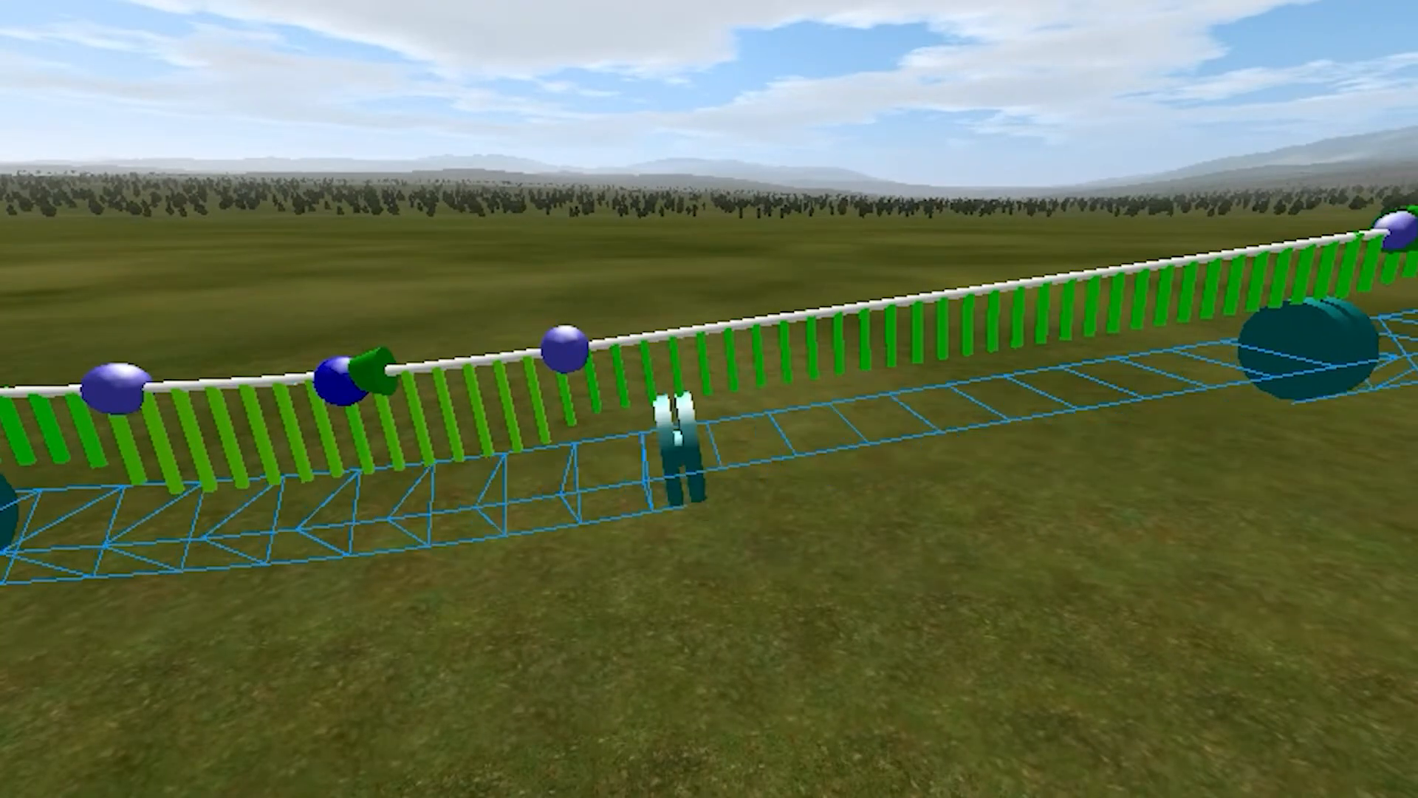
# Change the section between the two new separators to Brake and set it up as a friction brake
pyautogui.click(161, 356)
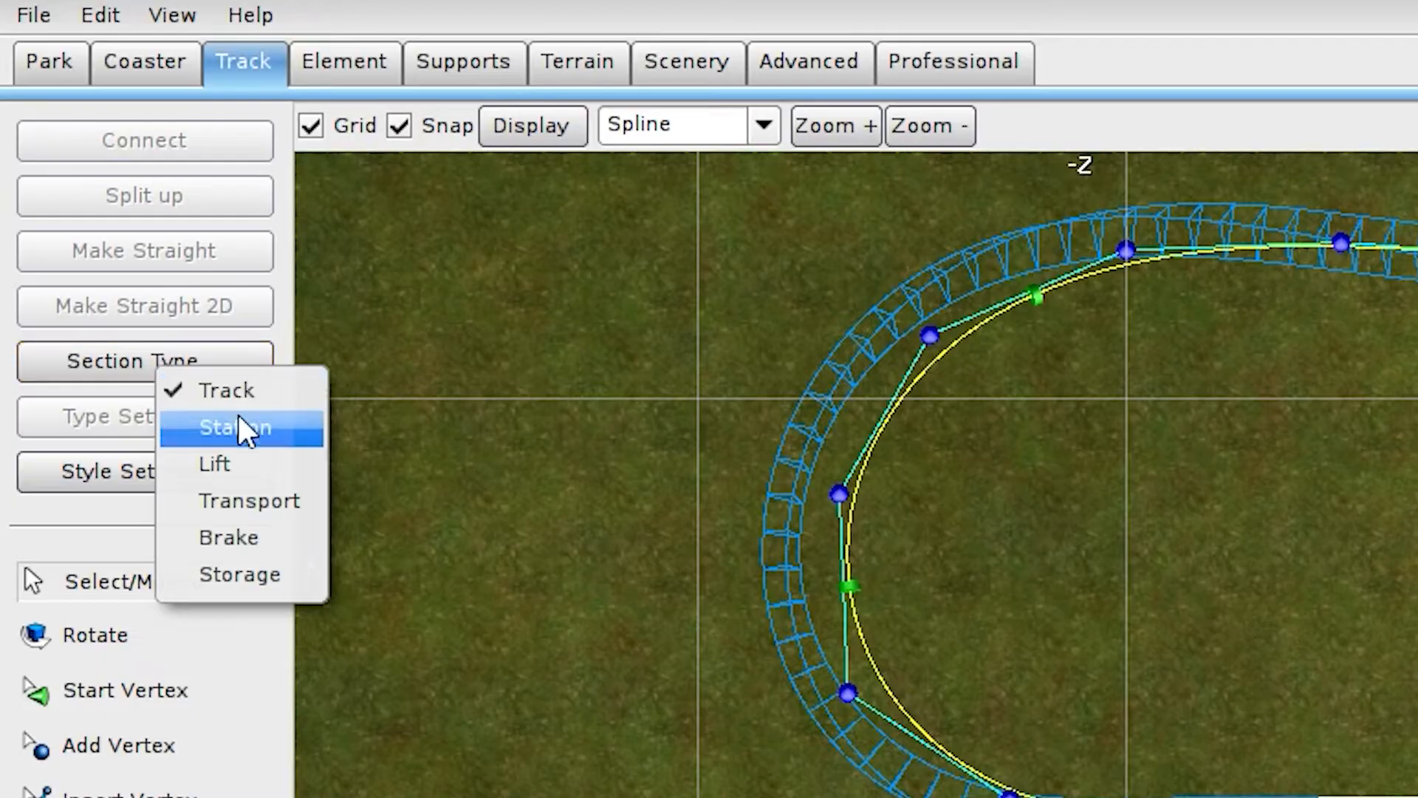
pyautogui.click(289, 530)
pyautogui.click(219, 422)
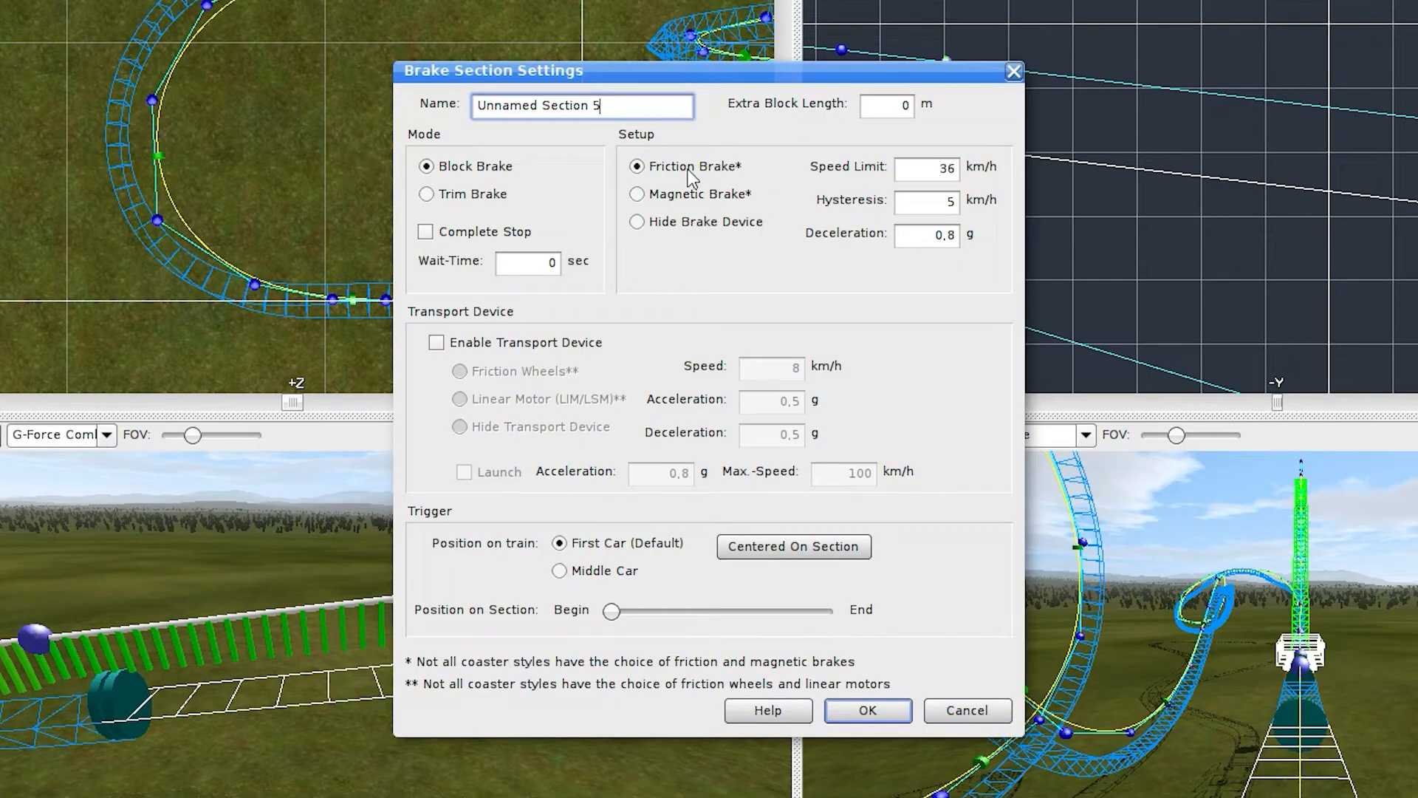
pyautogui.click(712, 220)
pyautogui.click(636, 167)
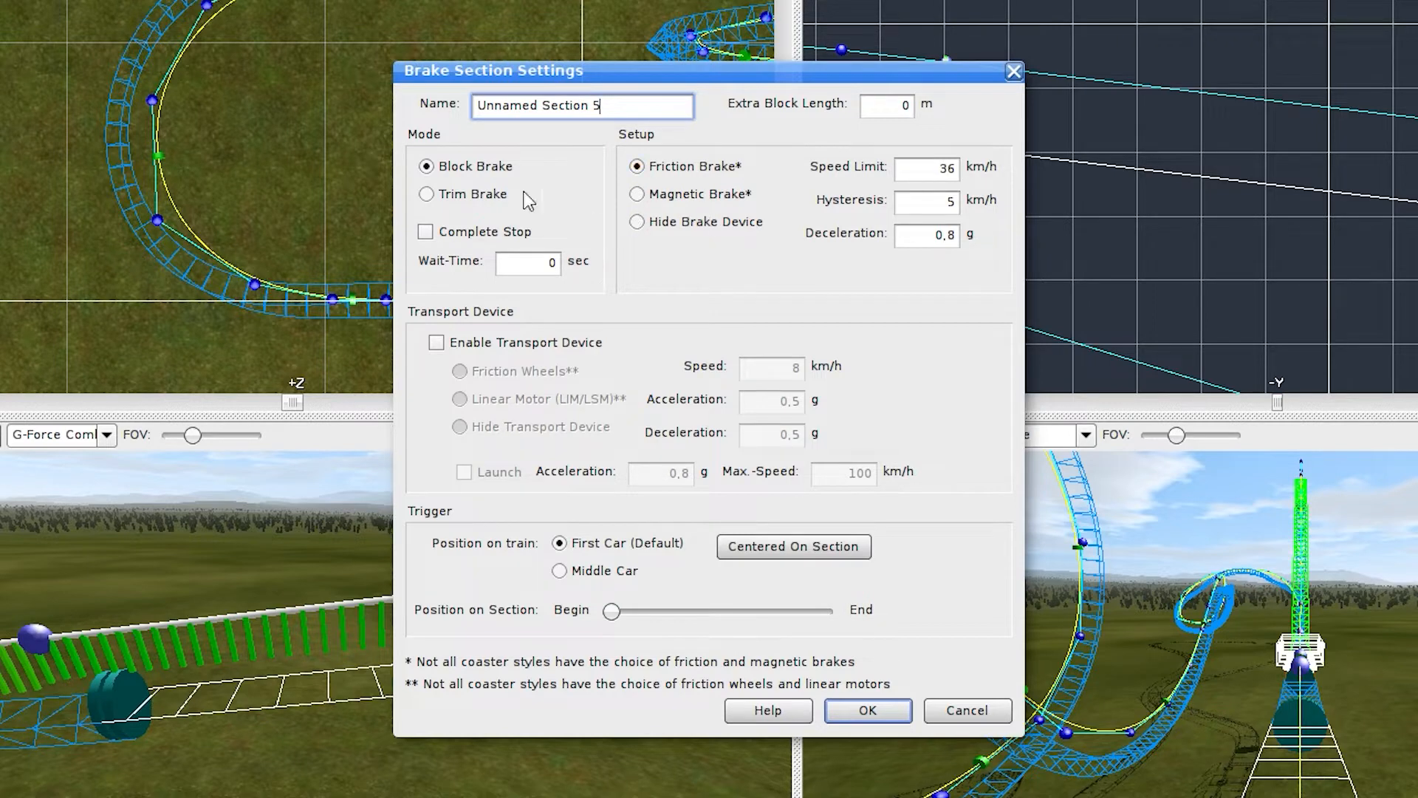
# Set the section to Trim Brake with a 10 km/h speed limit, 5 km/h hysteresis and 1.2 g deceleration
pyautogui.click(474, 195)
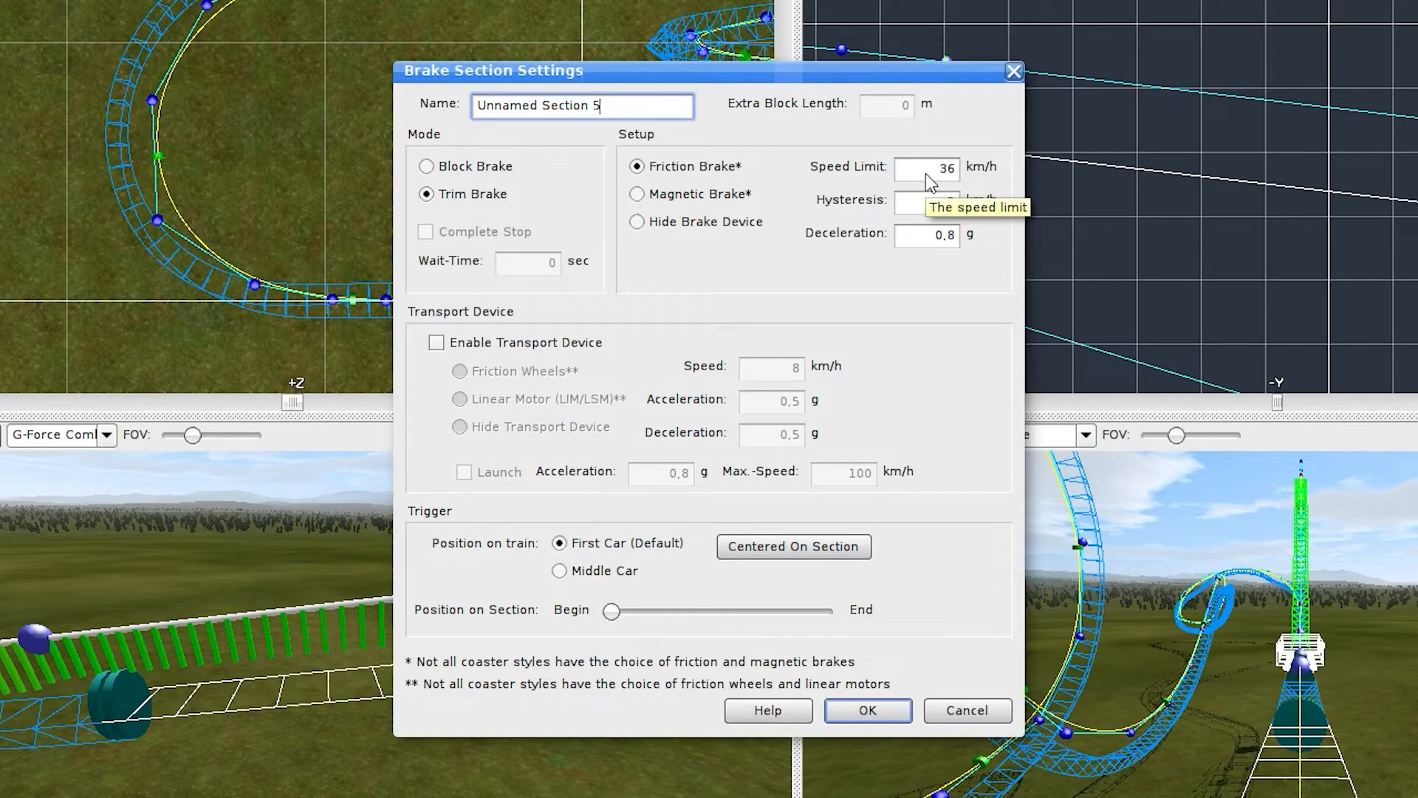
pyautogui.doubleClick(925, 175)
pyautogui.write('1')
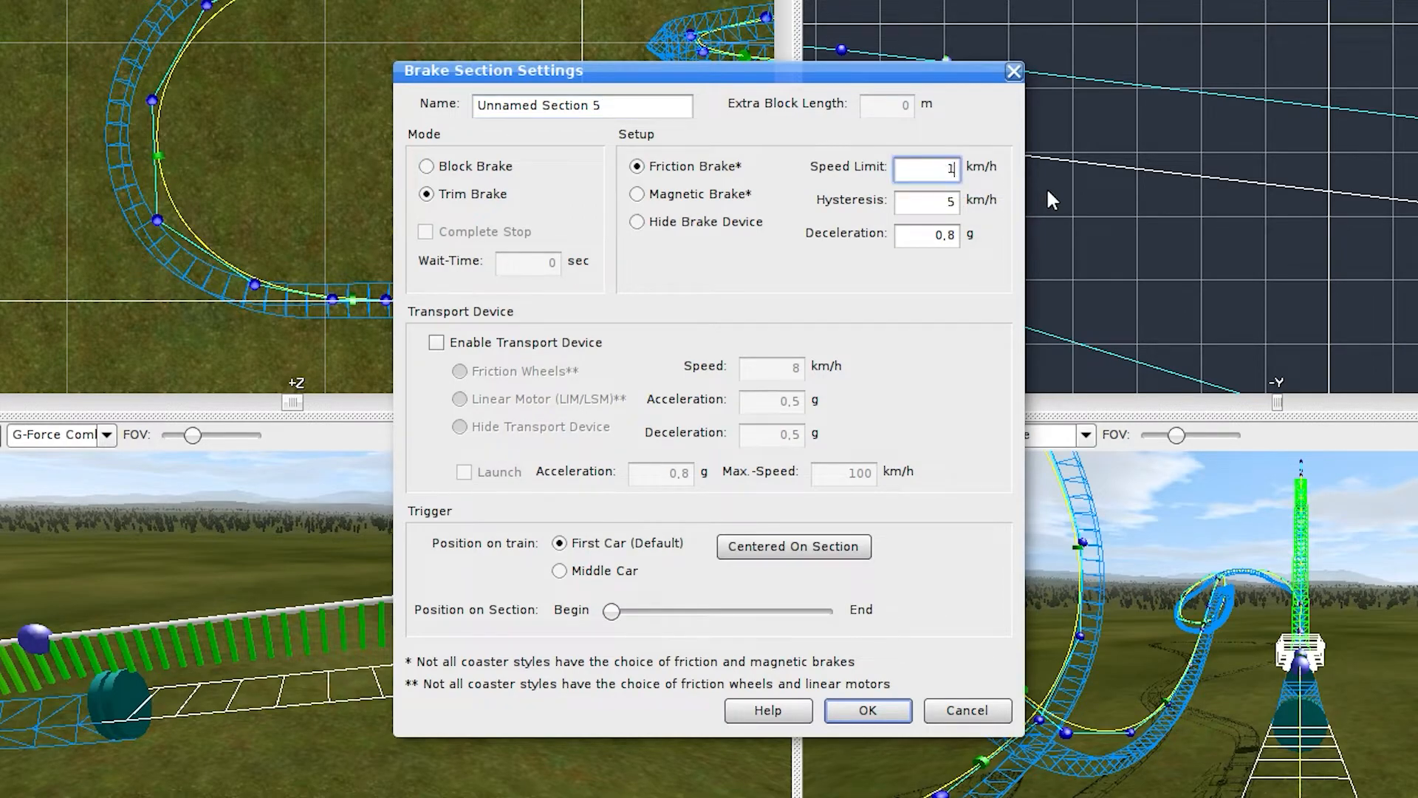
pyautogui.write('0')
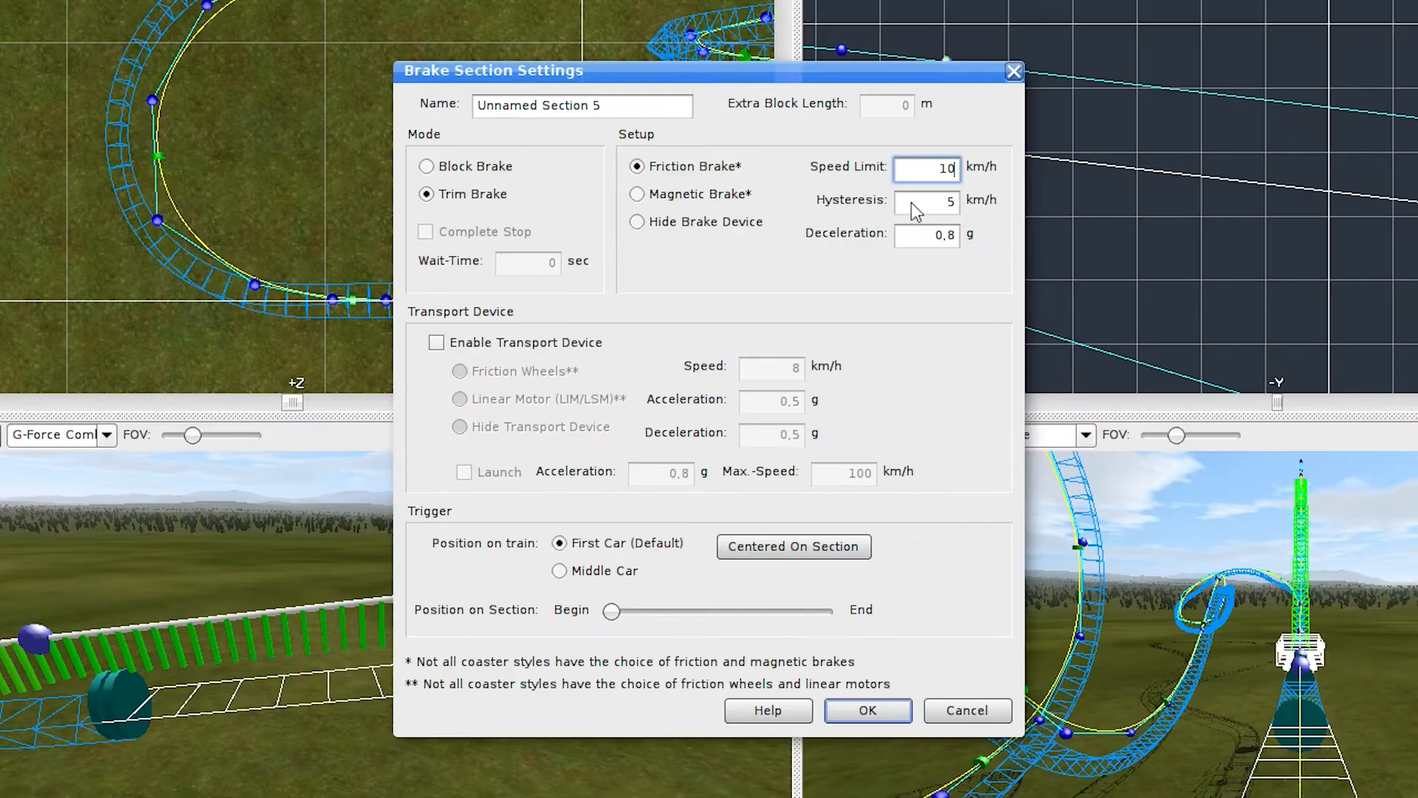
pyautogui.click(915, 209)
pyautogui.doubleClick(951, 202)
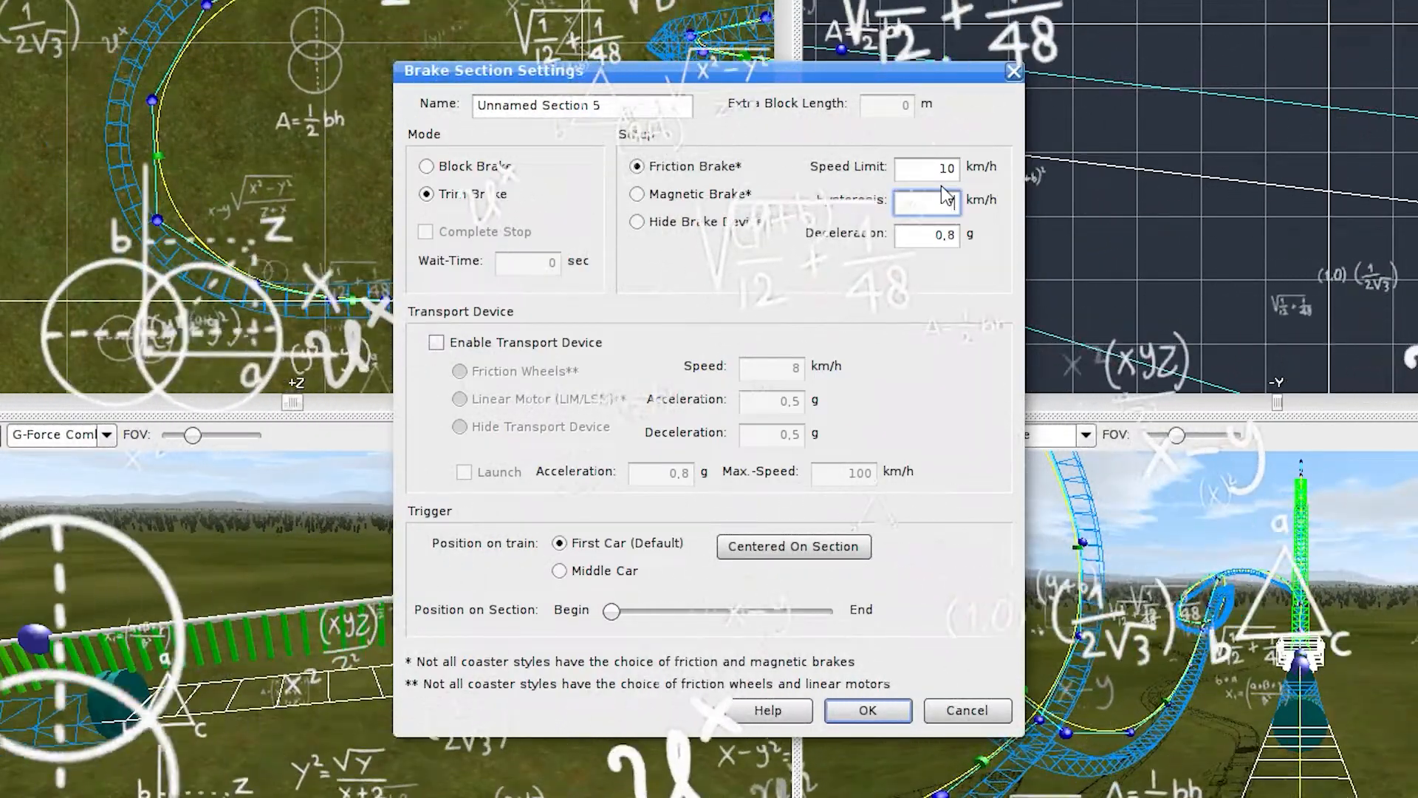
pyautogui.write('7')
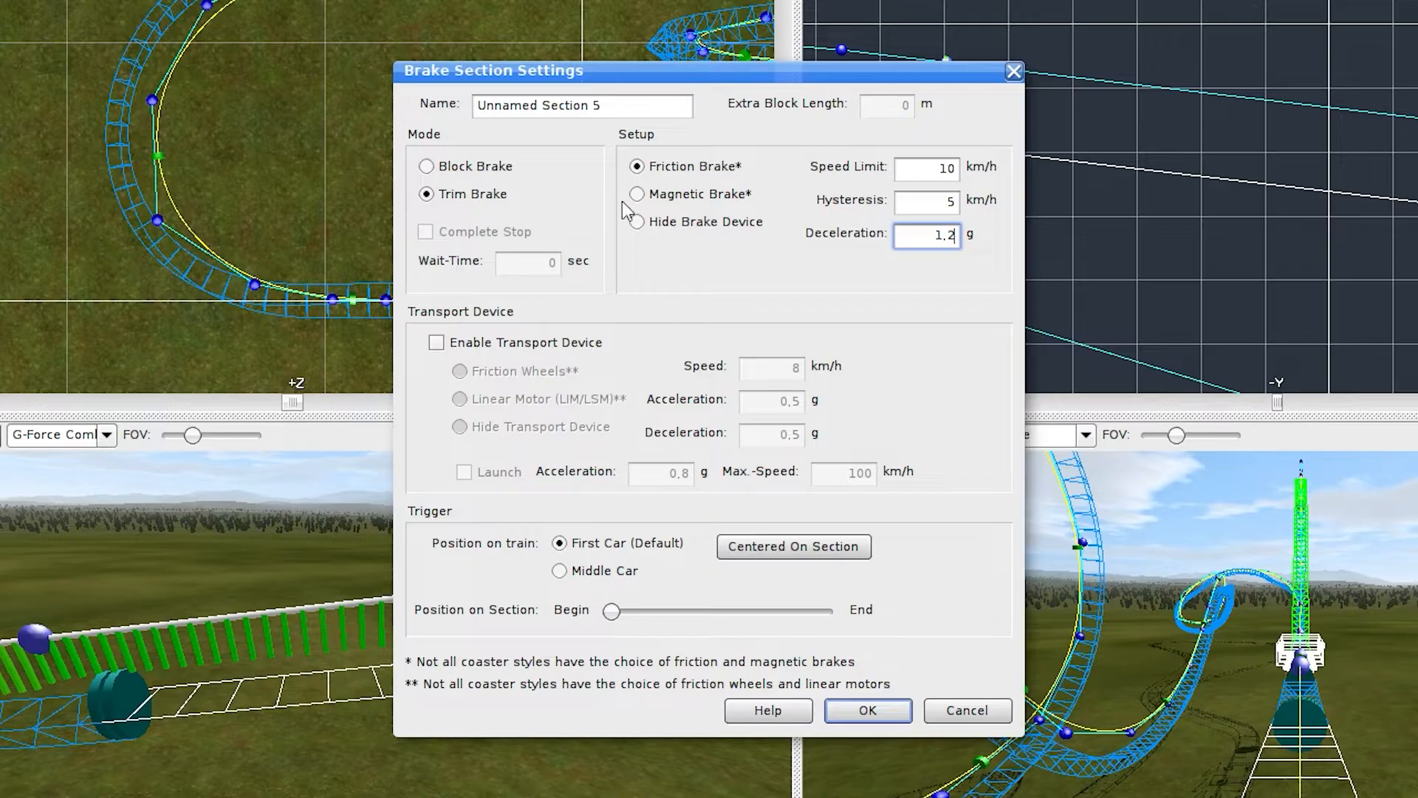
# Switch the mode to Block Brake and set the trigger to the first car at the section's beginning
pyautogui.click(477, 171)
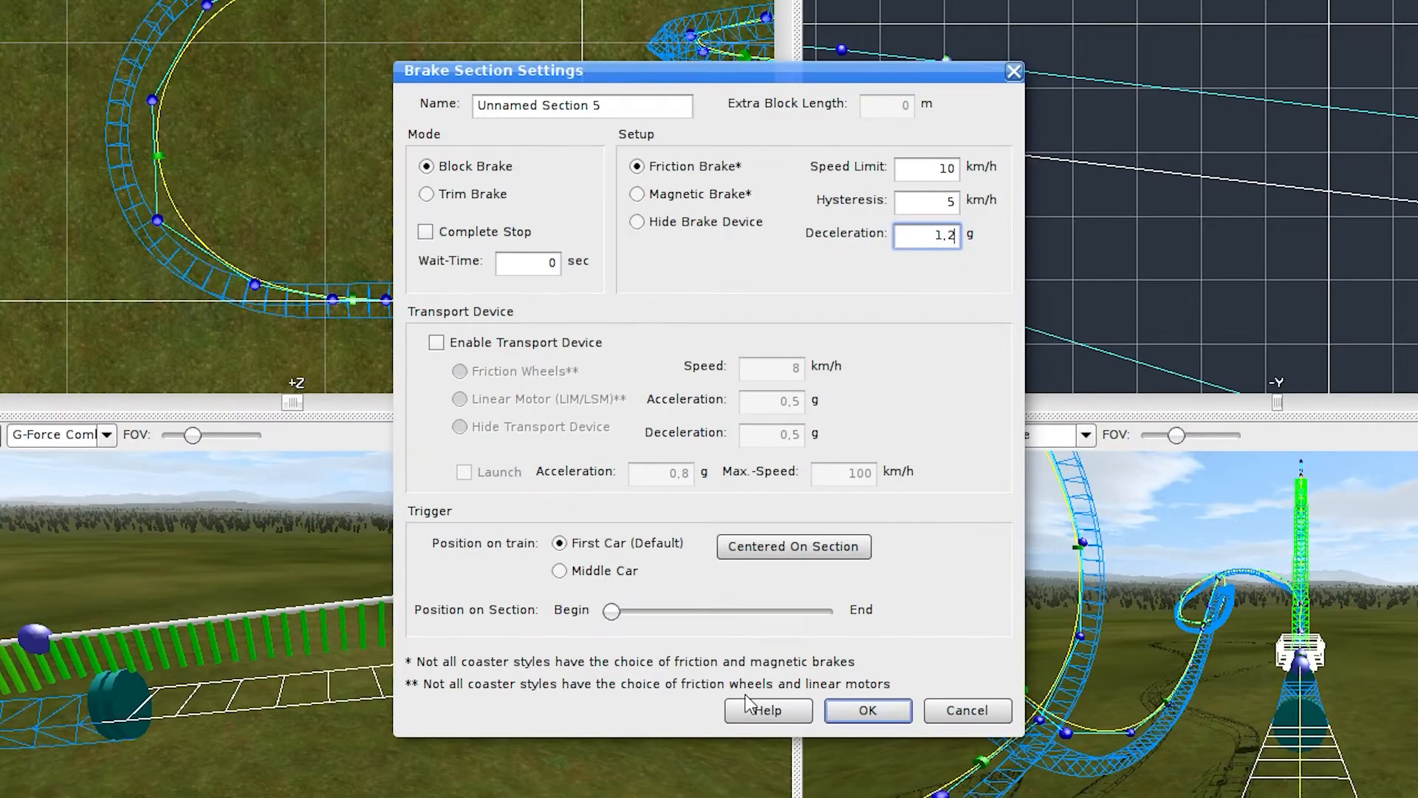
pyautogui.click(598, 574)
pyautogui.click(624, 550)
pyautogui.click(612, 613)
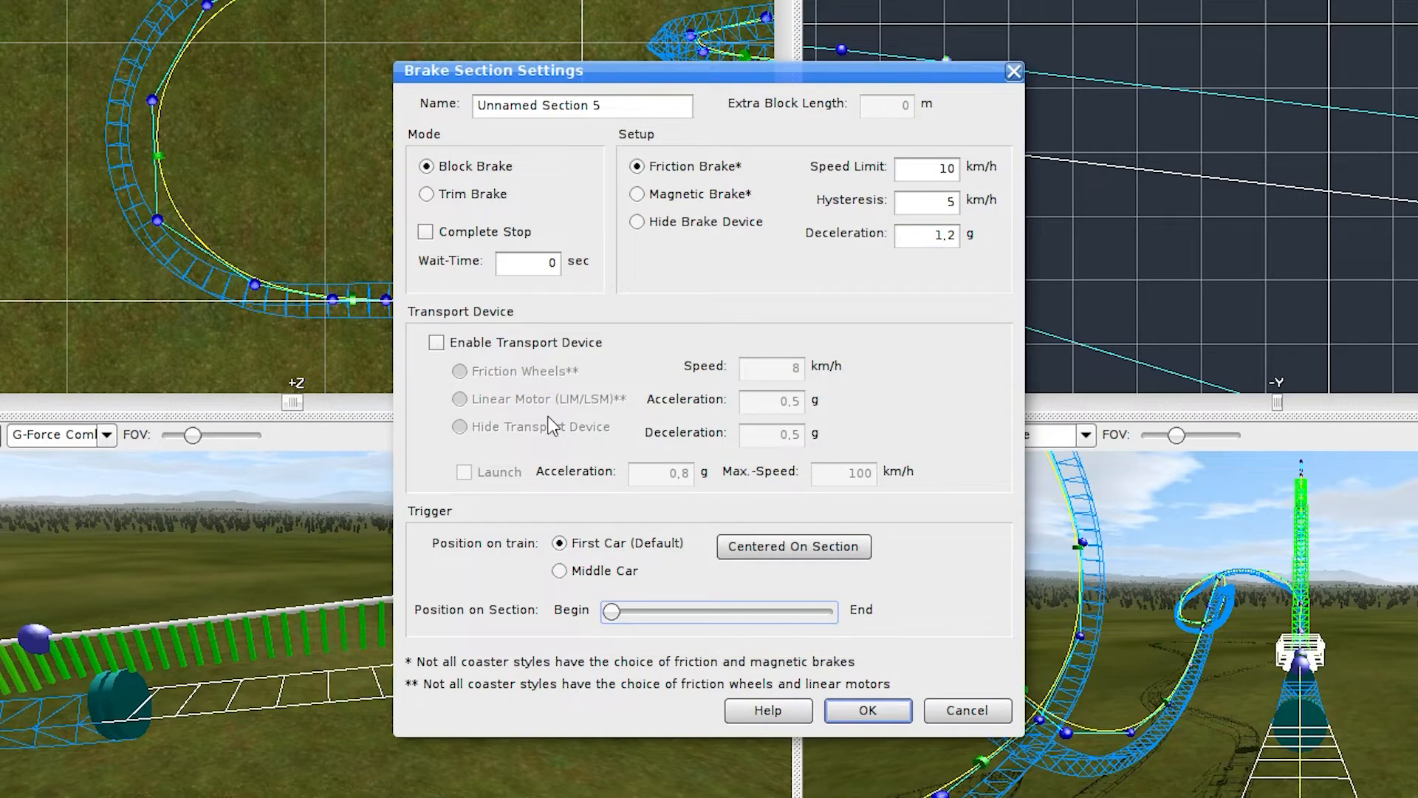
# Try the hidden transport device with the launch option on the brake section, and disable the transport device again
pyautogui.click(544, 344)
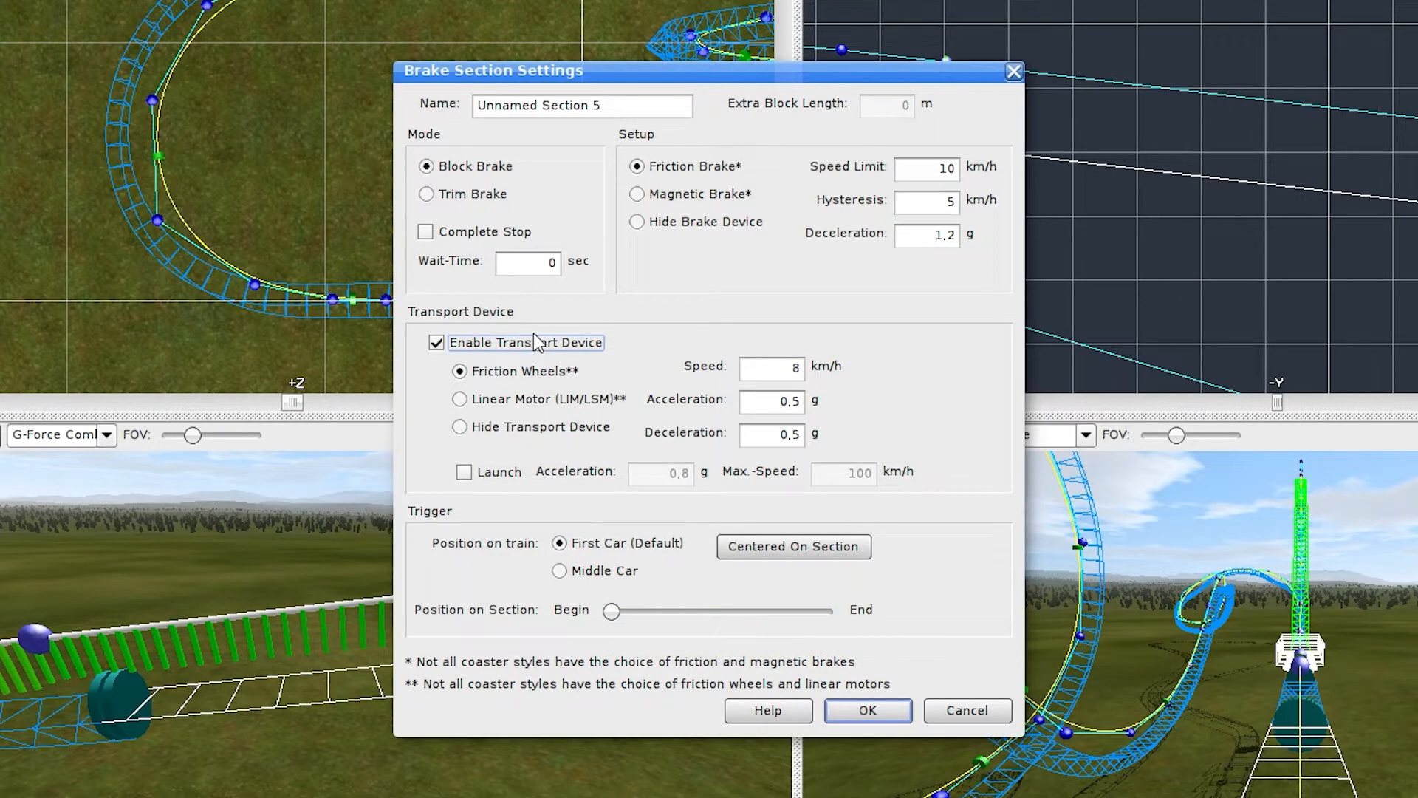
pyautogui.click(793, 369)
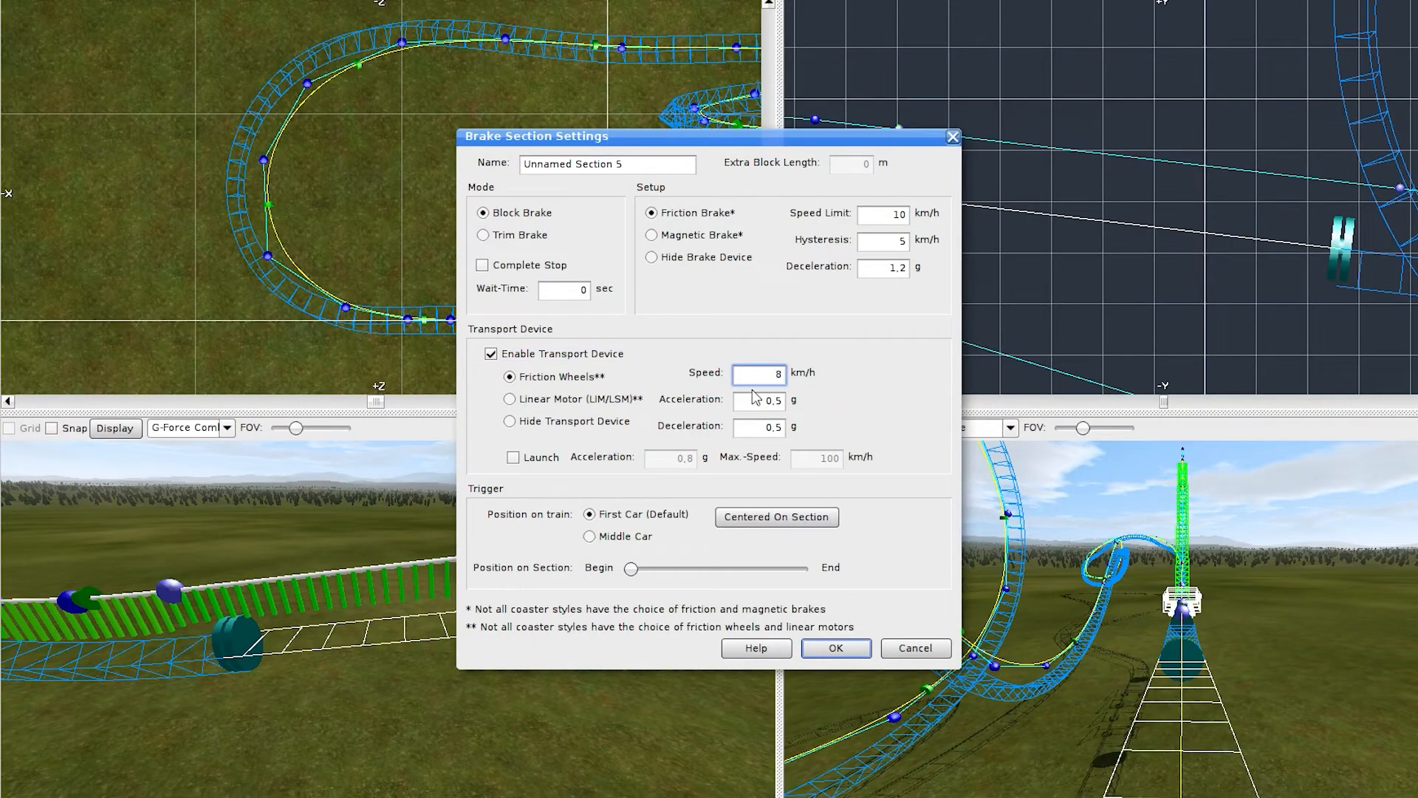
pyautogui.click(583, 421)
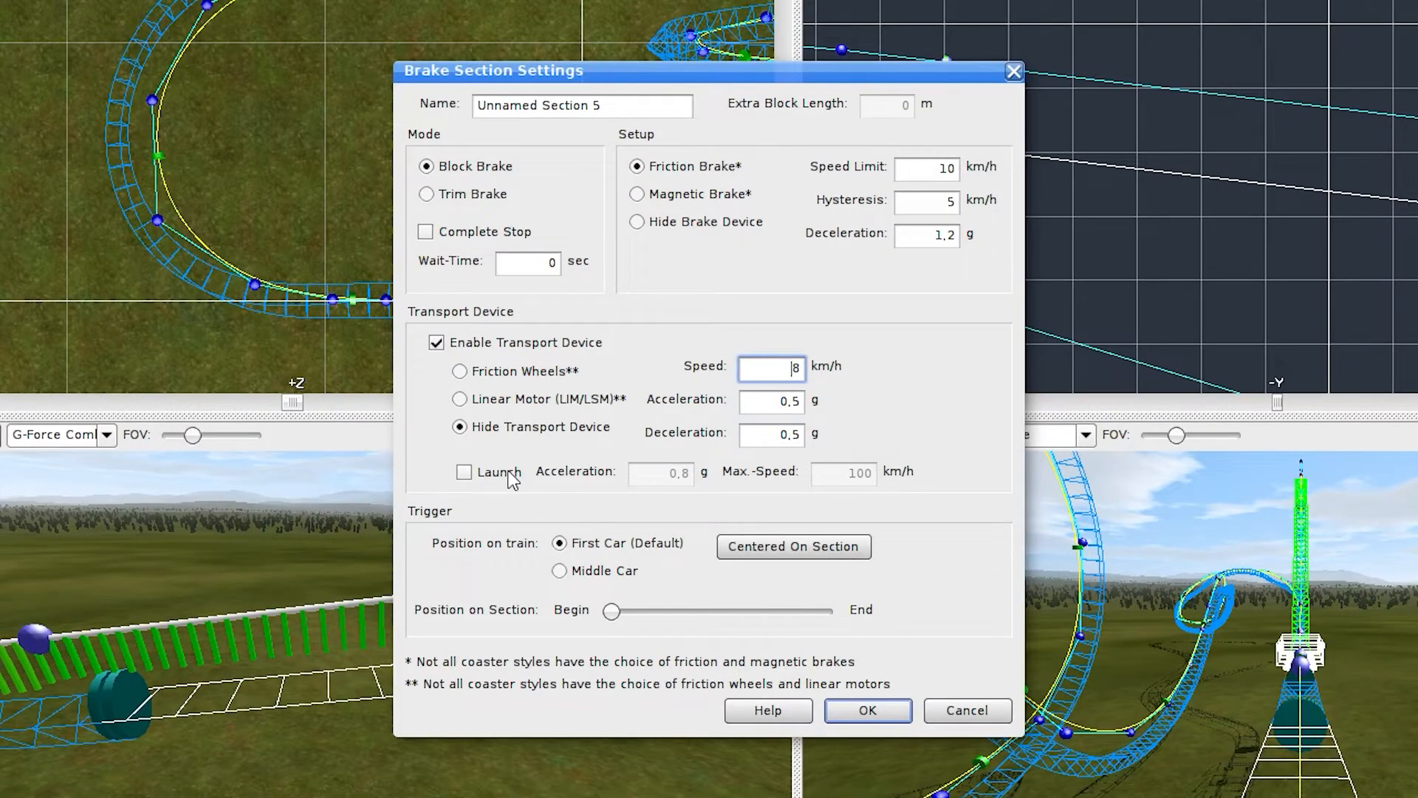
pyautogui.click(512, 479)
pyautogui.doubleClick(657, 476)
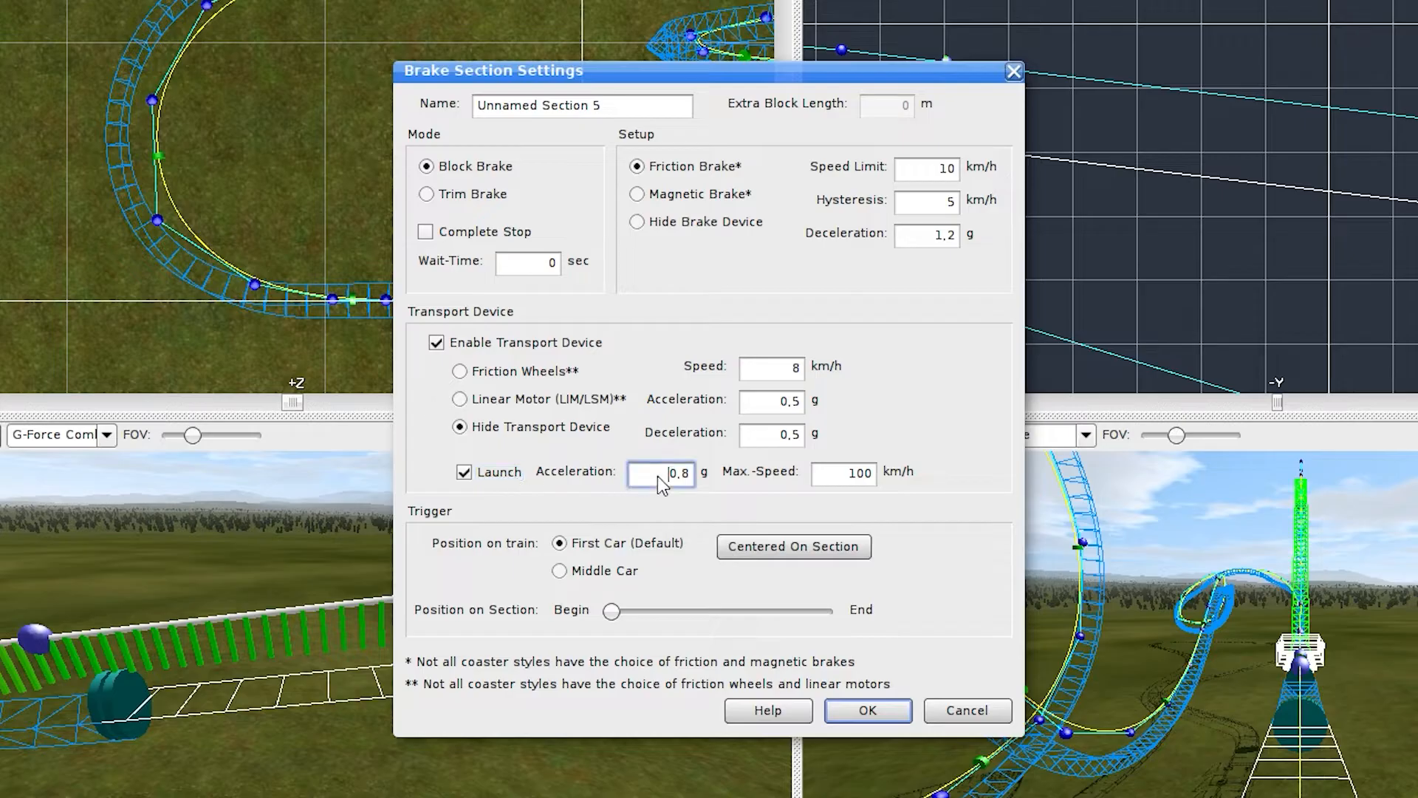
pyautogui.doubleClick(863, 482)
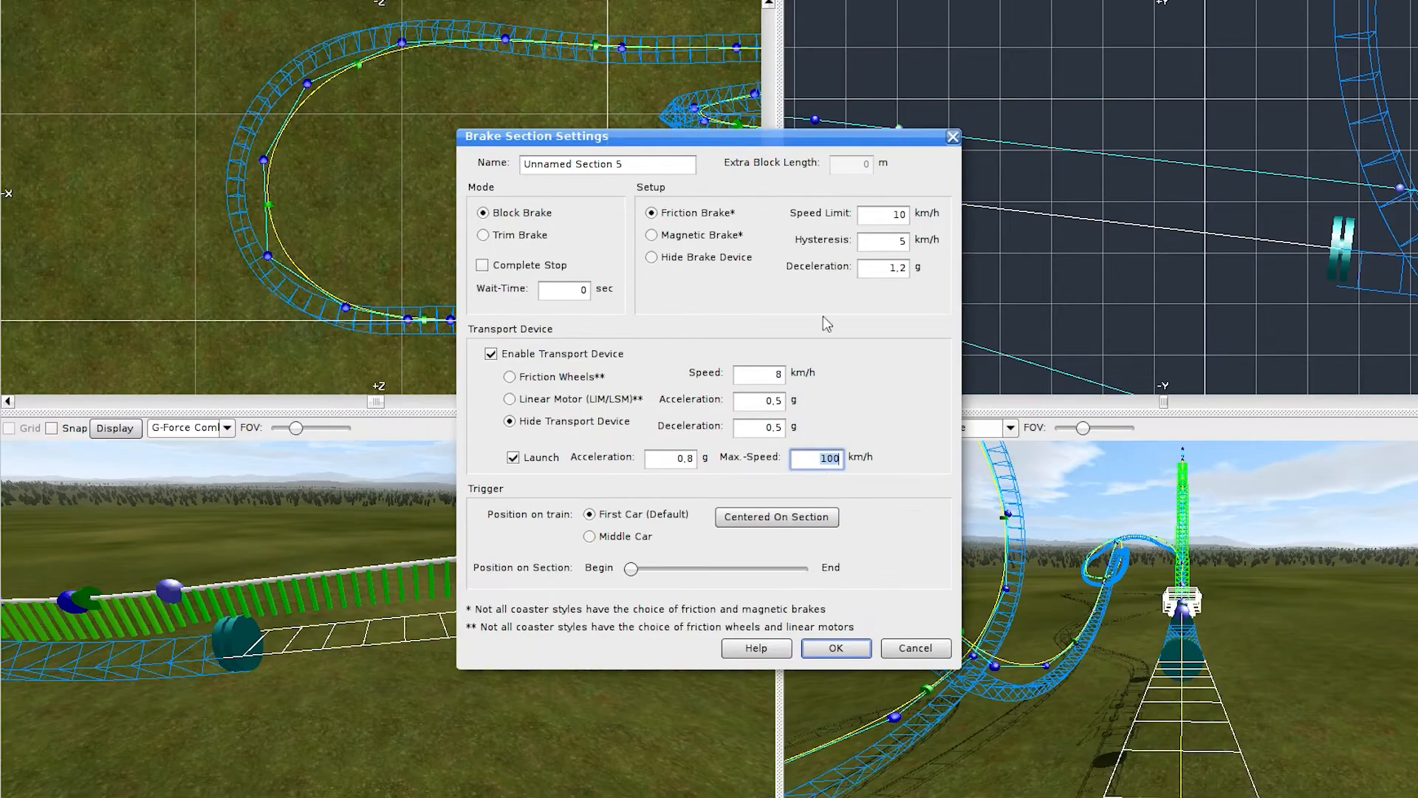
pyautogui.click(813, 452)
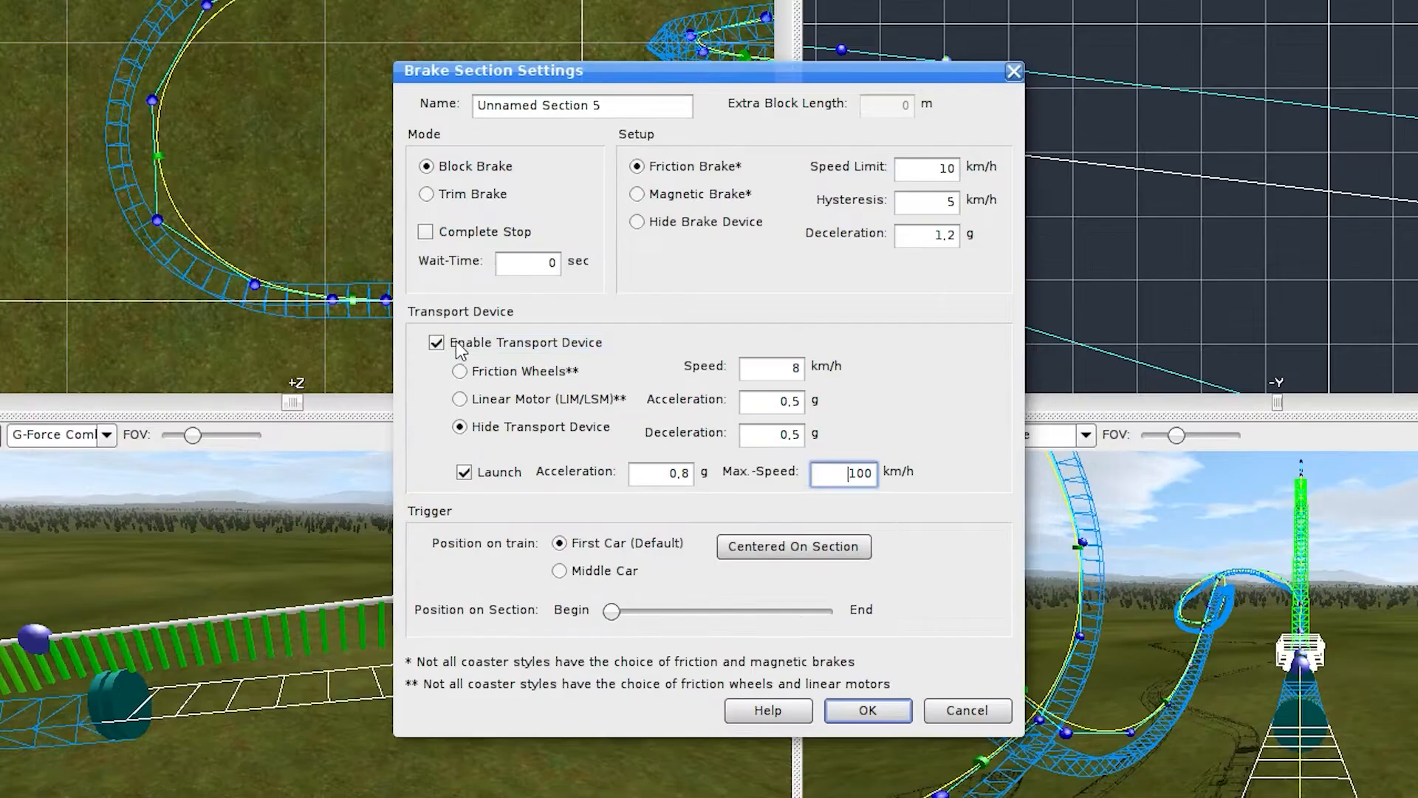
pyautogui.click(506, 353)
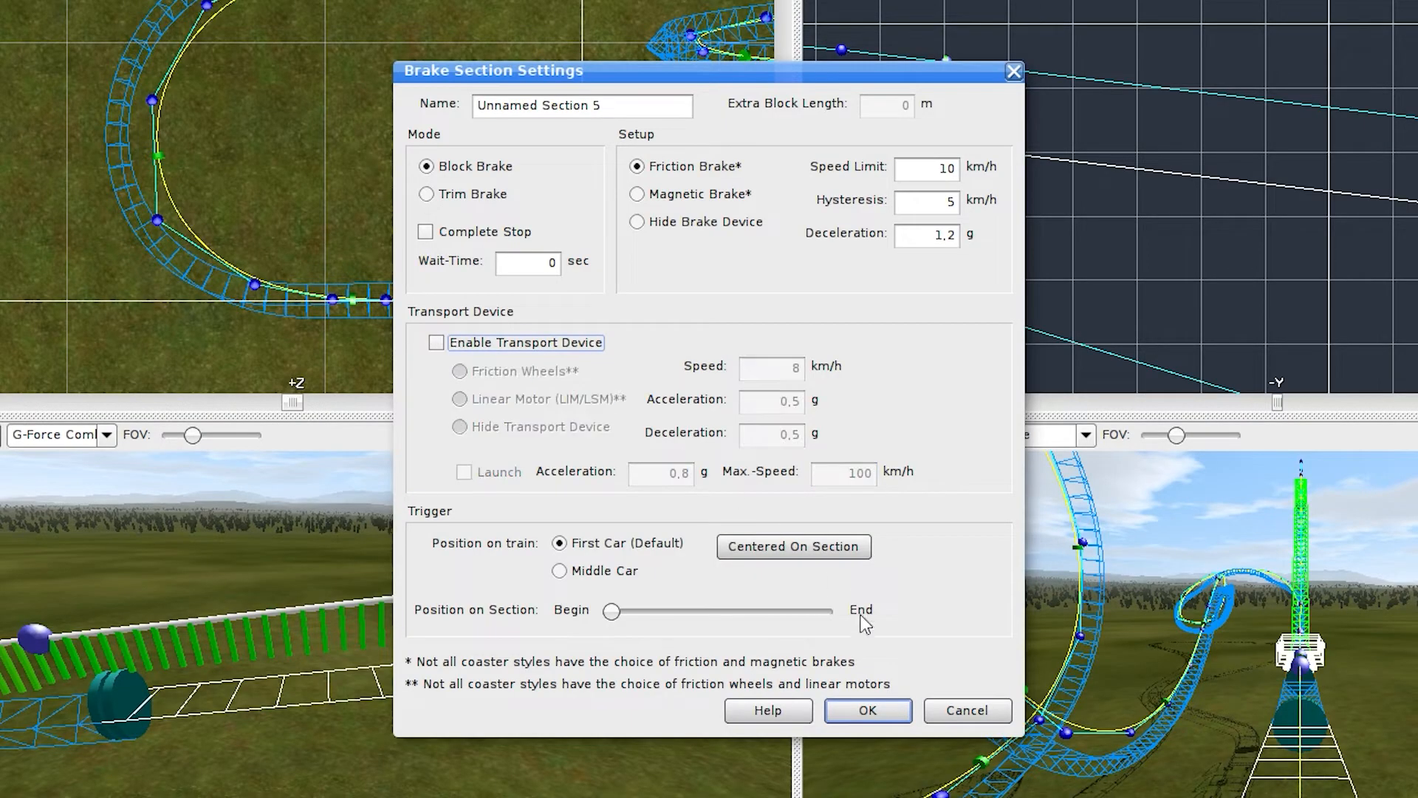
# Apply the block brake settings and try the Speed Comb overlay on the track in the perspective view
pyautogui.click(867, 710)
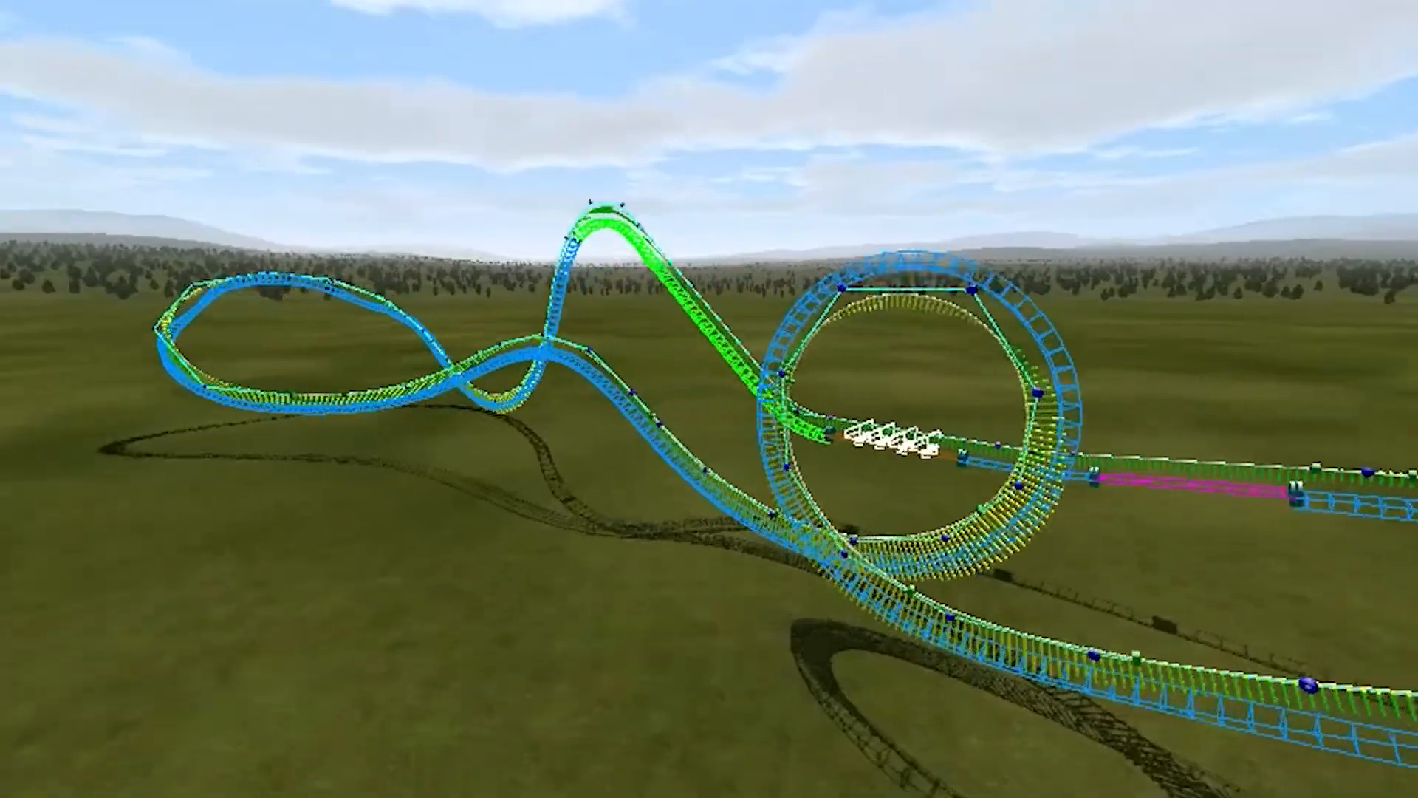
pyautogui.moveTo(960, 562); pyautogui.dragTo(1052, 493, button='right')
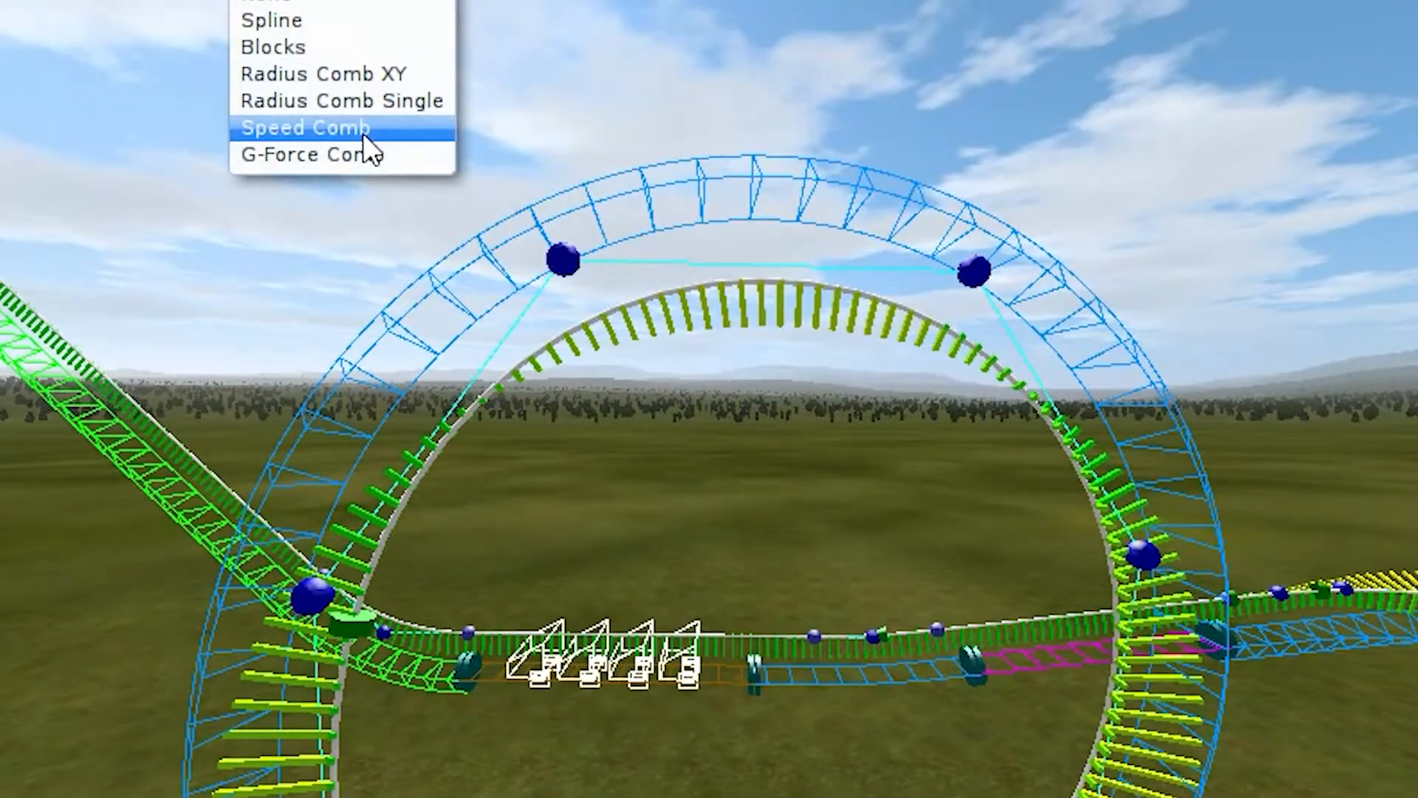
pyautogui.click(367, 132)
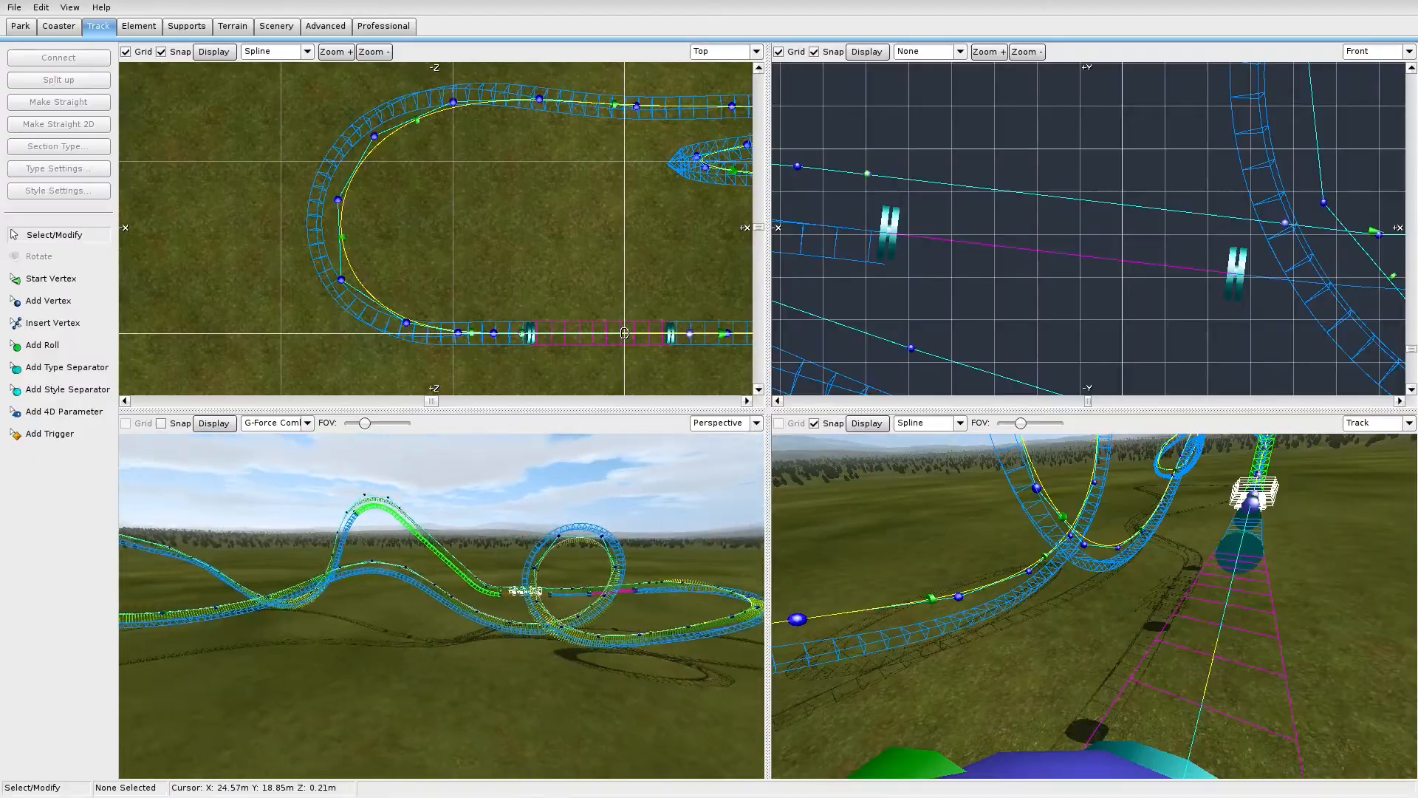
pyautogui.moveTo(443, 599); pyautogui.dragTo(405, 576, button='right')
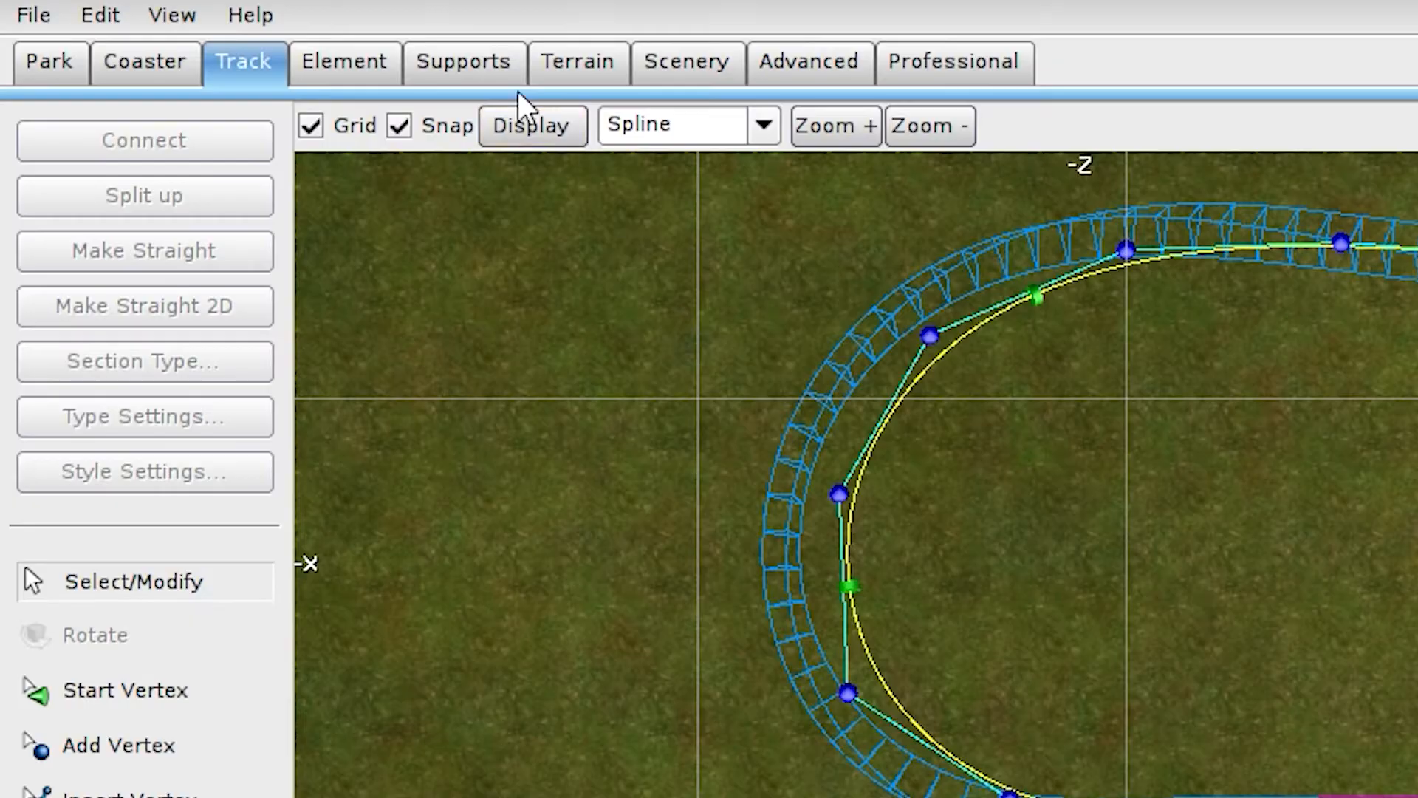
# Try adding two free support nodes on the ground inside the return turn and joining them with a beam
pyautogui.click(191, 27)
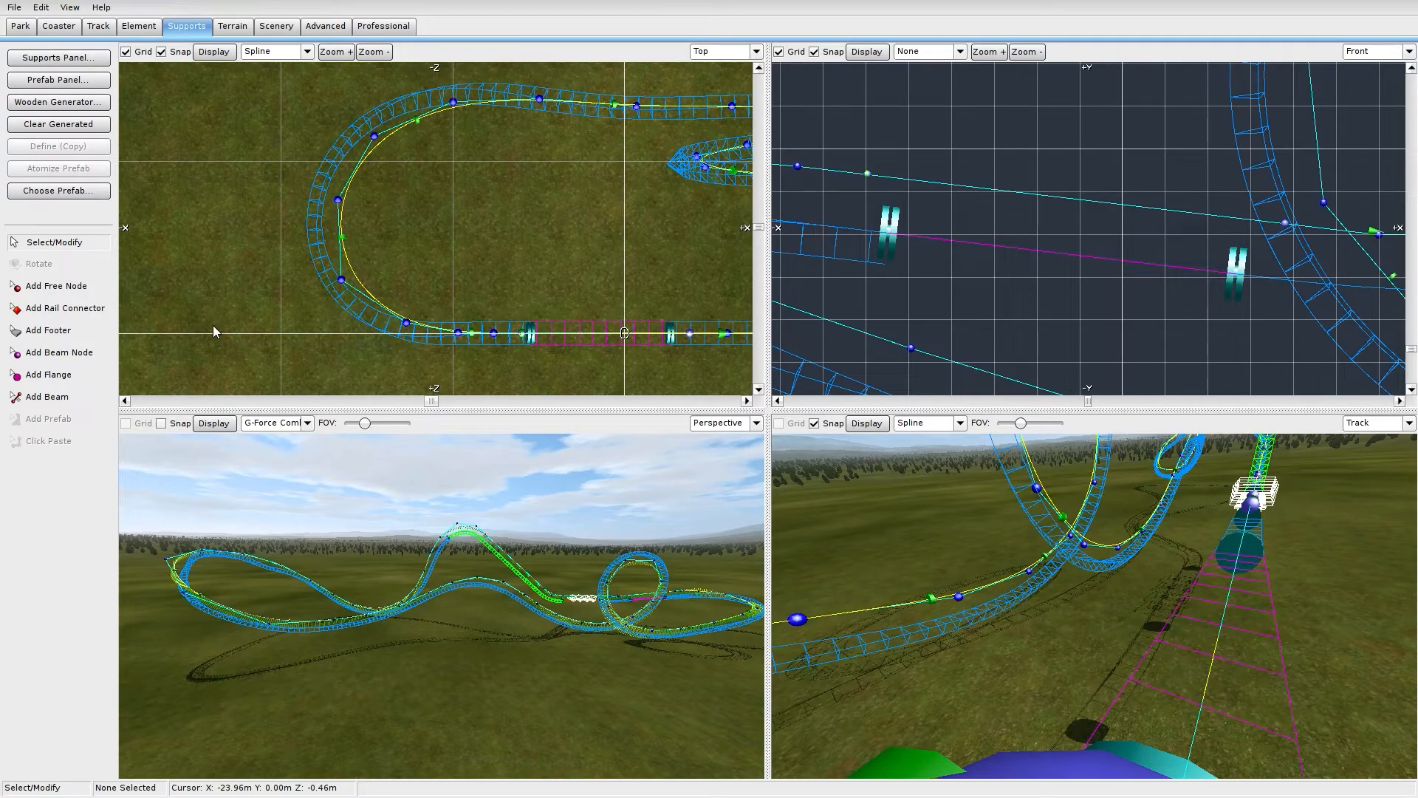
pyautogui.click(74, 286)
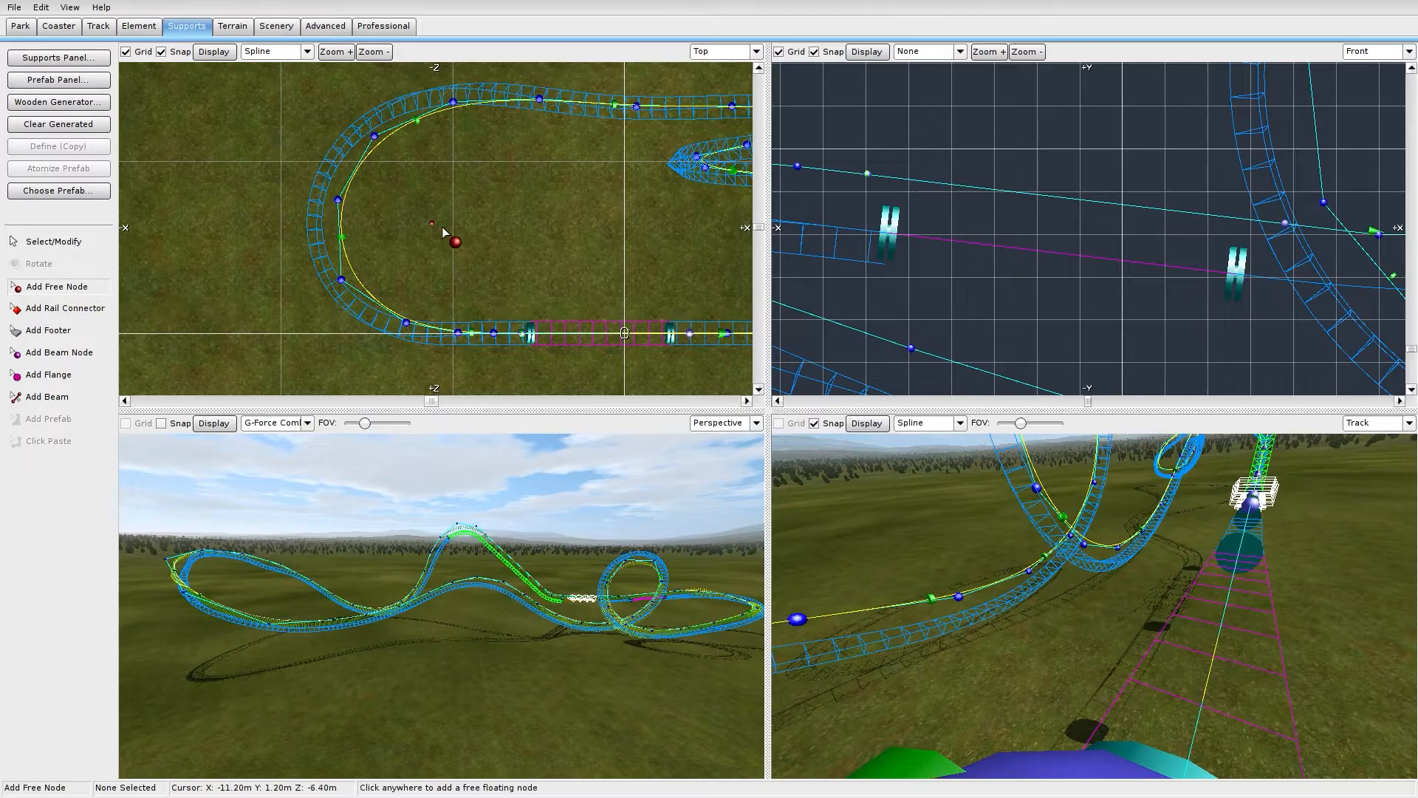
pyautogui.click(432, 223)
pyautogui.click(501, 240)
pyautogui.click(47, 397)
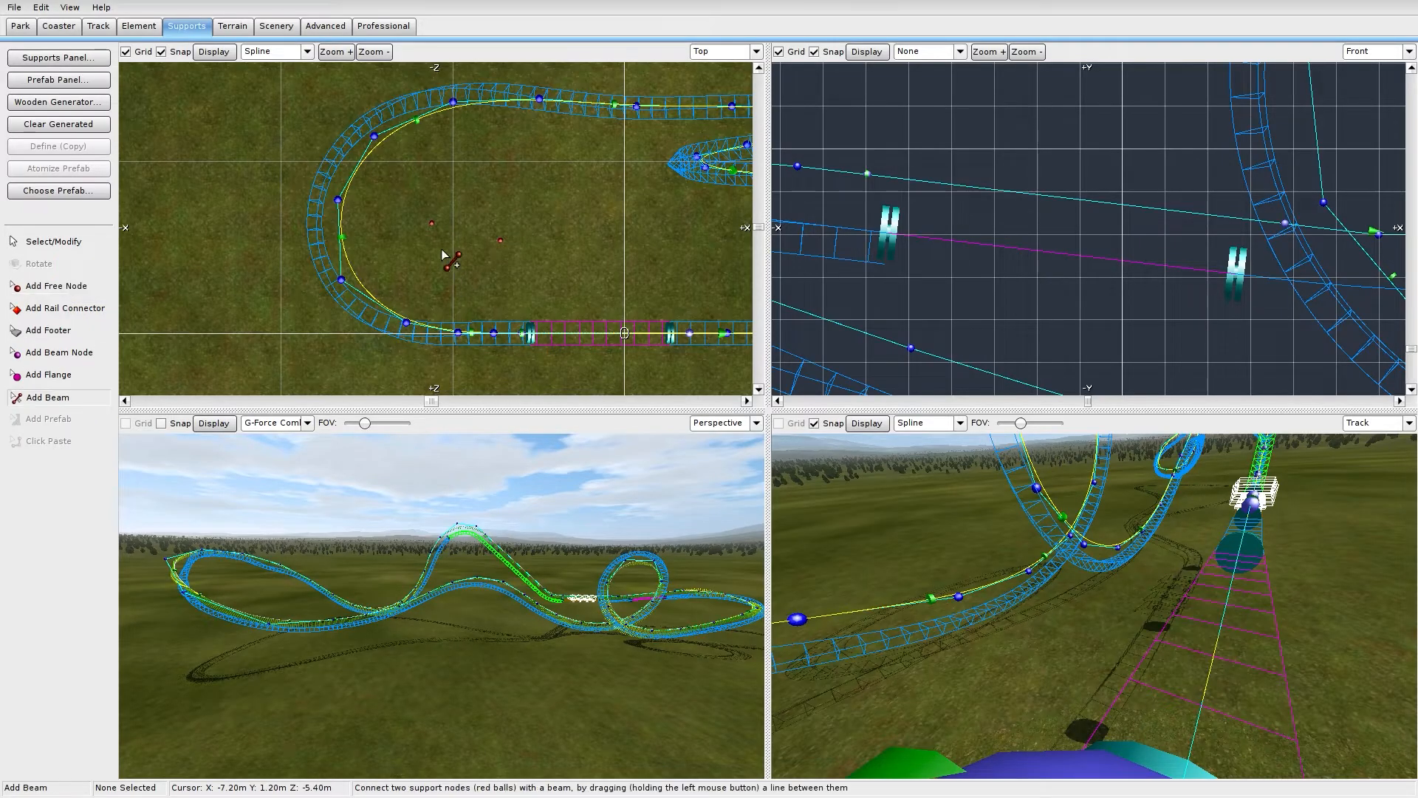
pyautogui.moveTo(432, 224); pyautogui.dragTo(511, 263)
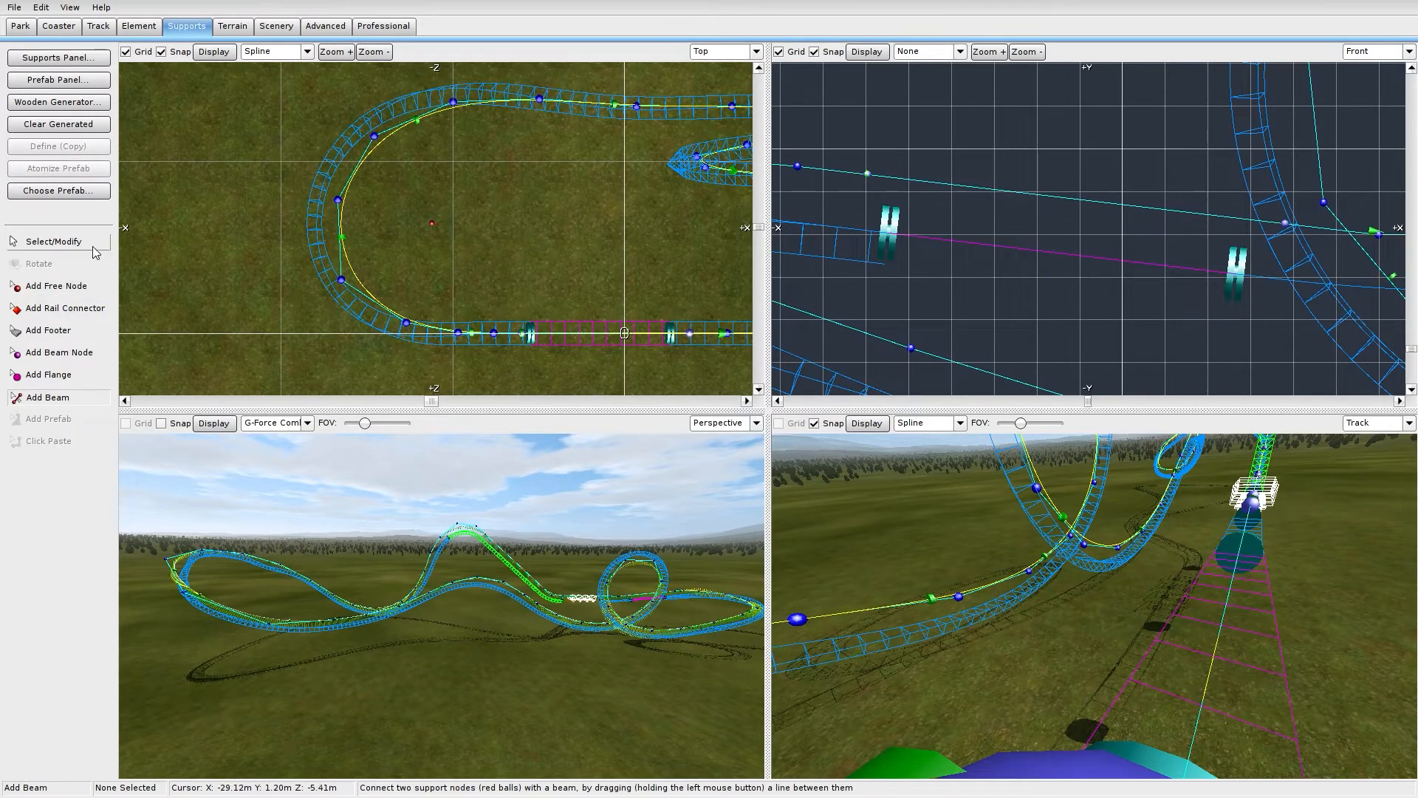
pyautogui.click(50, 241)
# Examine the support properties for beams, rail connectors and footers, including the beam type choices, and close them
pyautogui.click(71, 59)
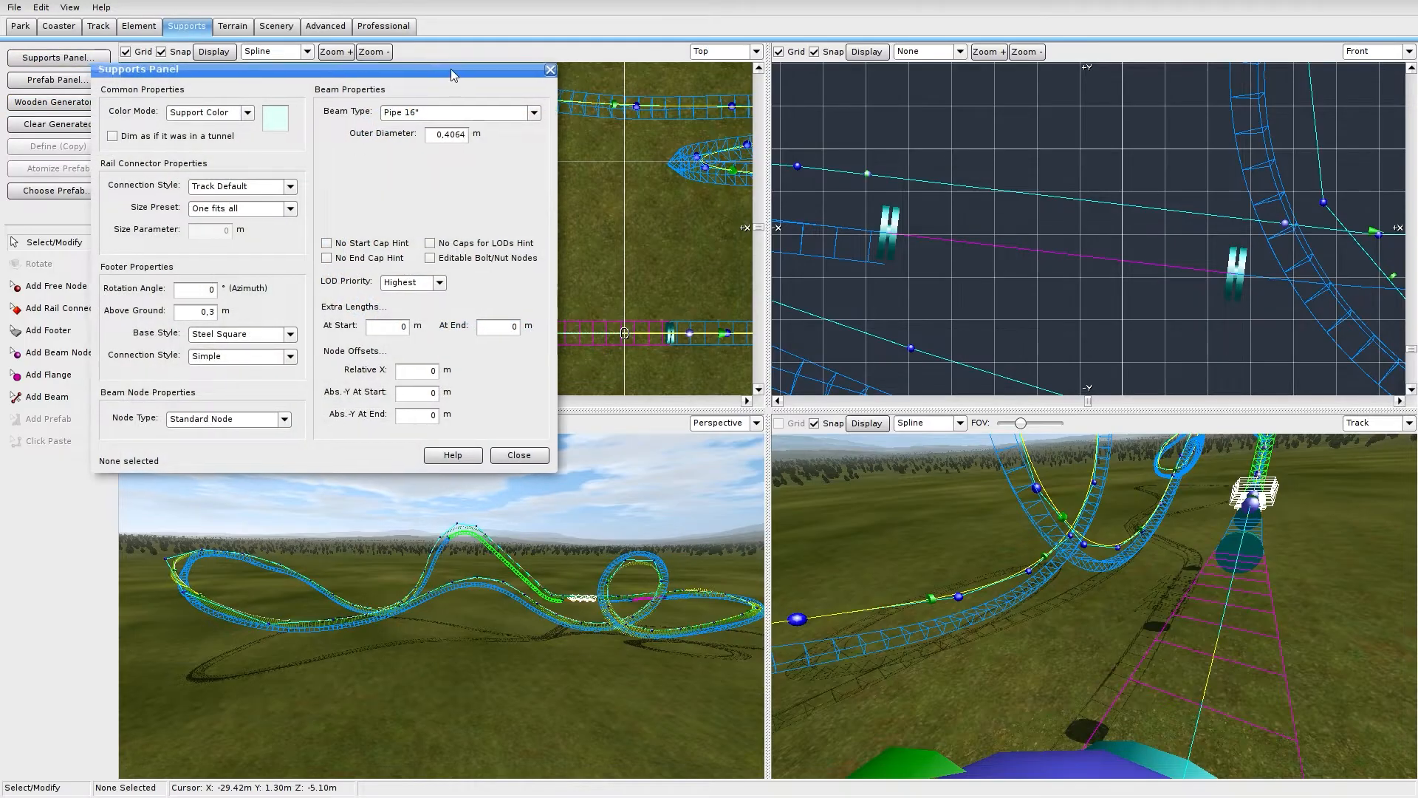
pyautogui.moveTo(451, 68); pyautogui.dragTo(653, 88)
pyautogui.click(735, 131)
pyautogui.click(749, 88)
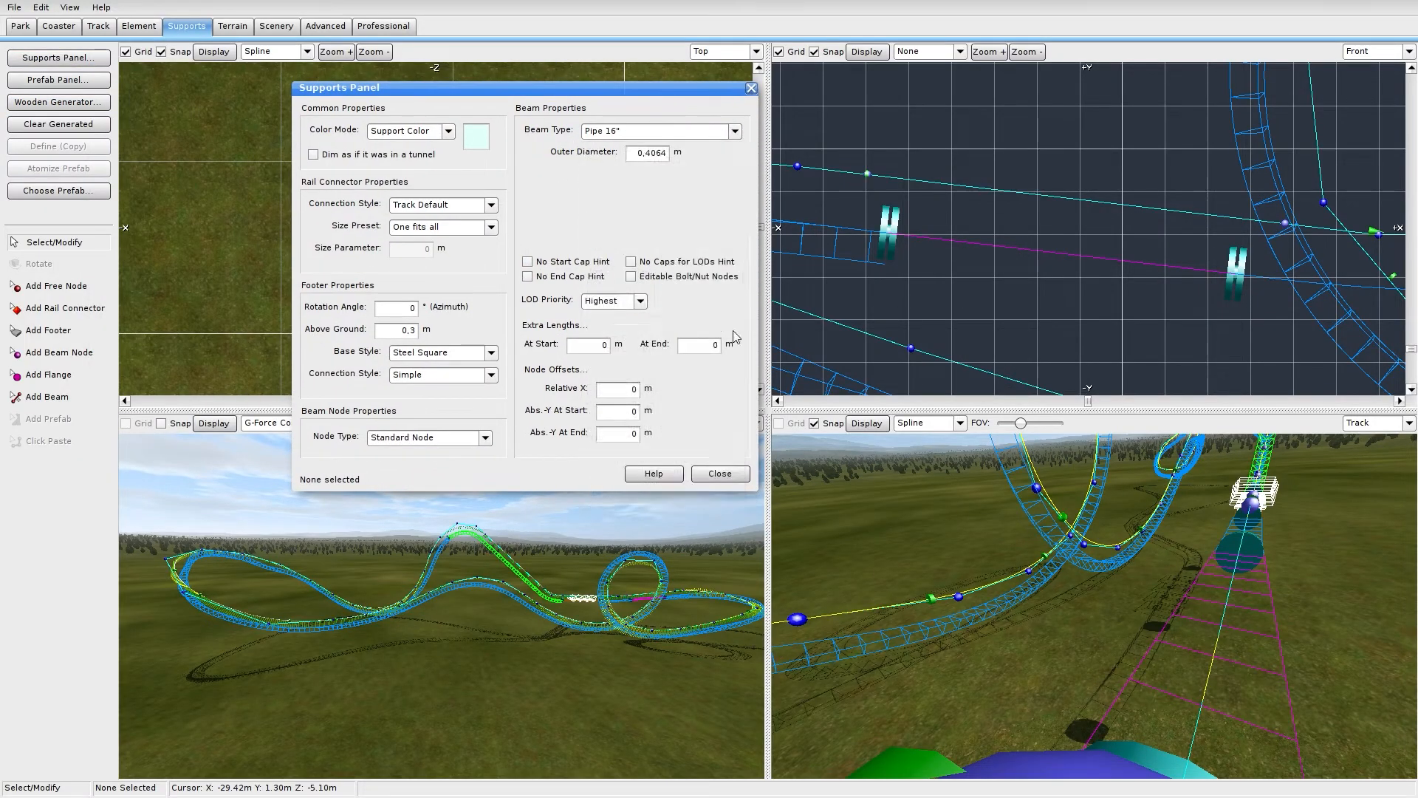
pyautogui.click(721, 480)
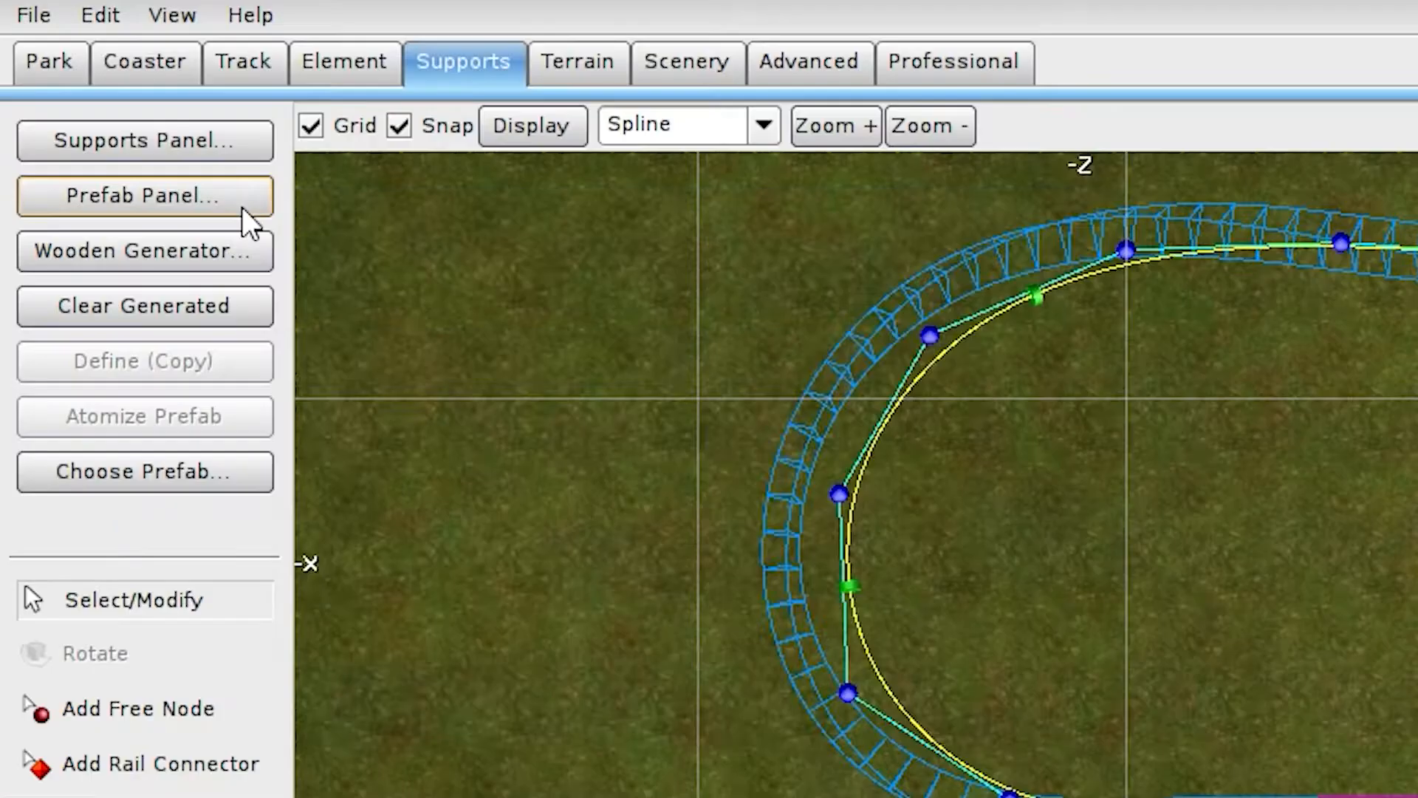
# Choose the Track Default Double support prefab from the library and add prefab supports along the coaster track
pyautogui.click(242, 206)
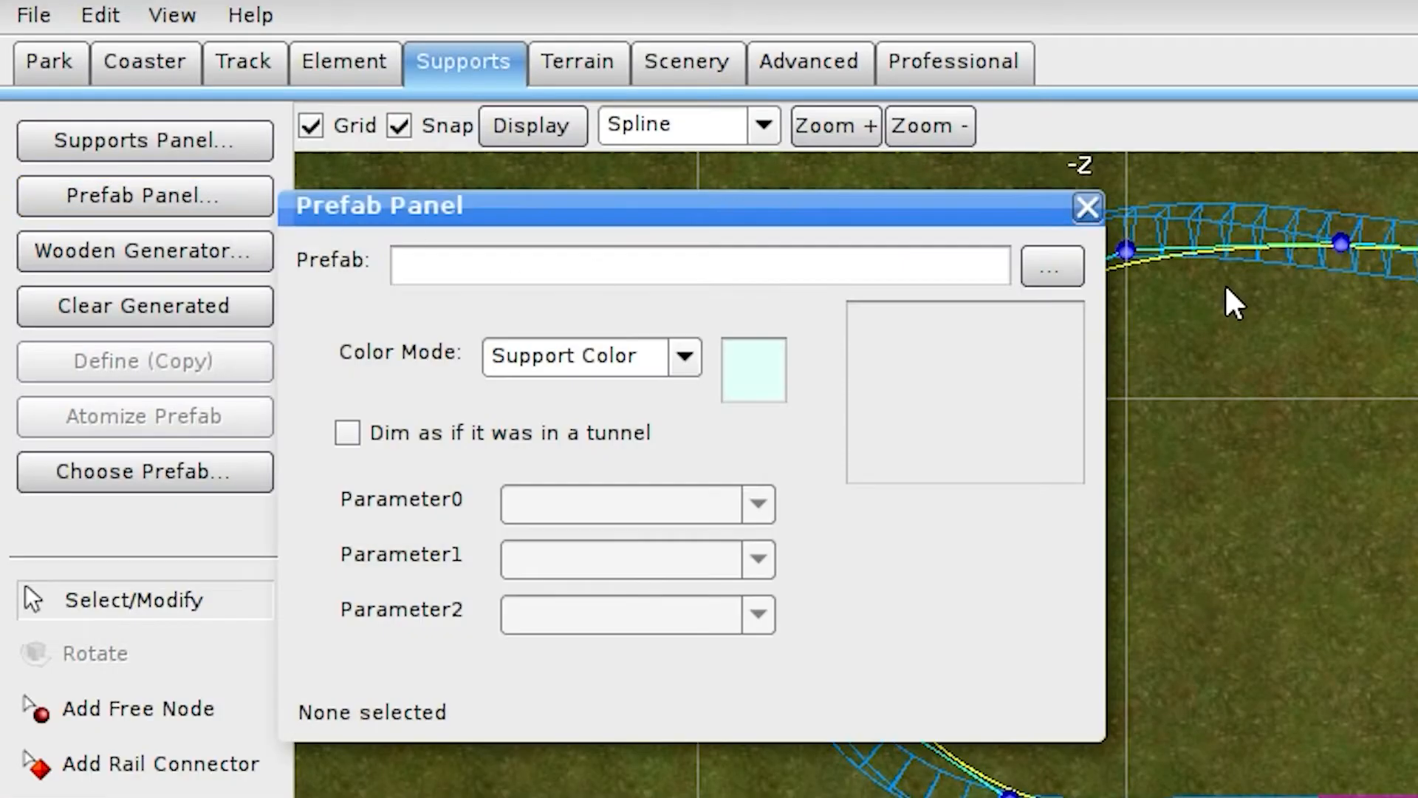
pyautogui.click(1073, 275)
pyautogui.scroll(-4, 786, 369)
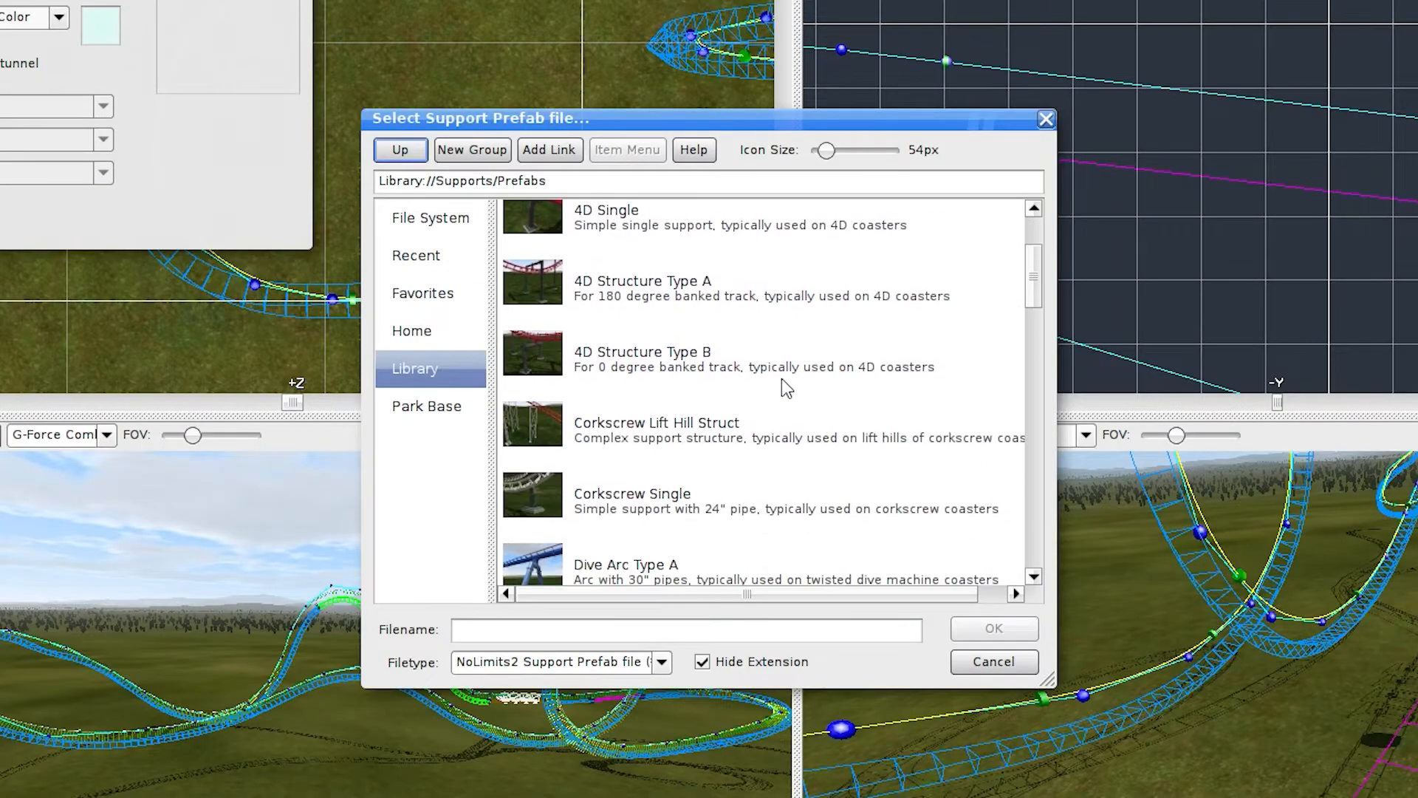
pyautogui.scroll(-10, 781, 378)
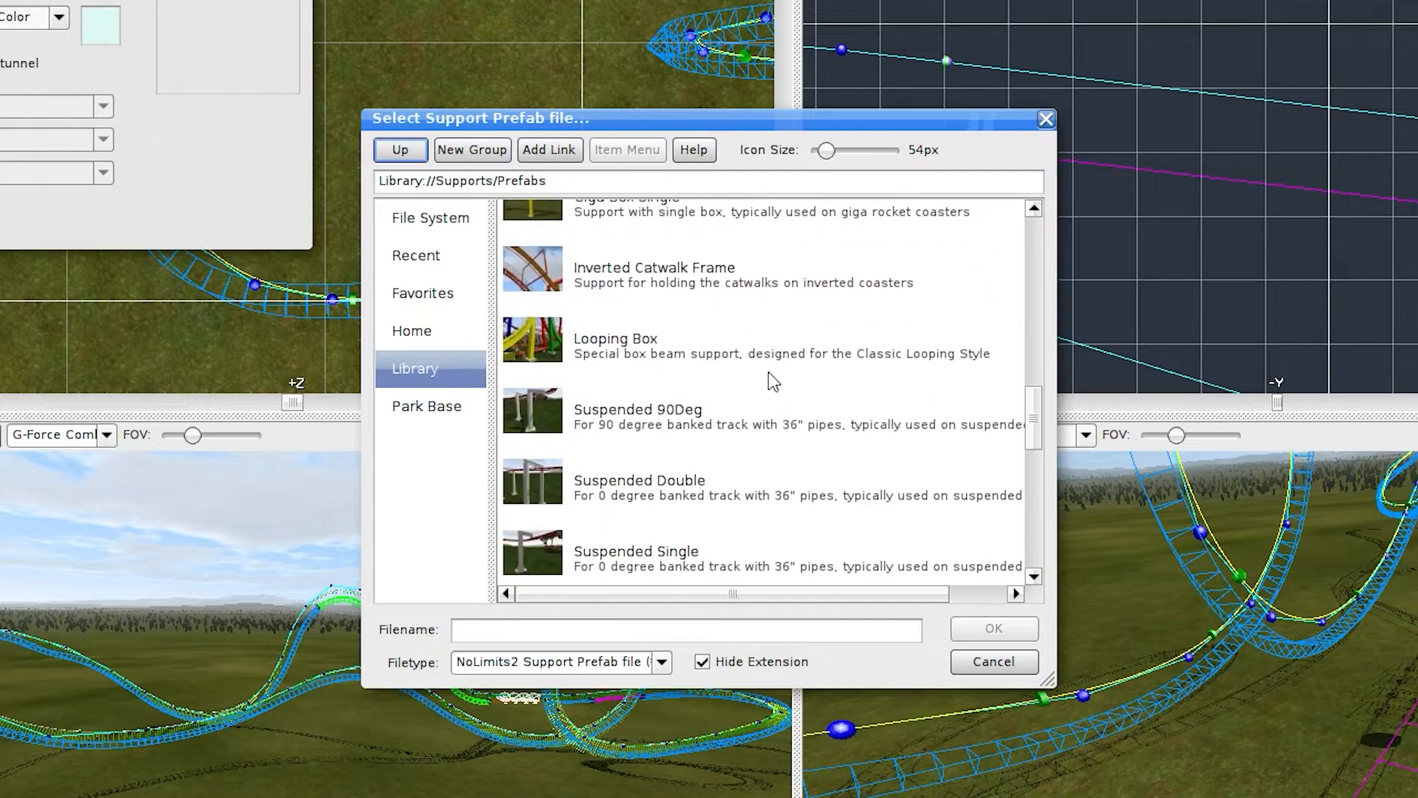
pyautogui.scroll(-1, 768, 371)
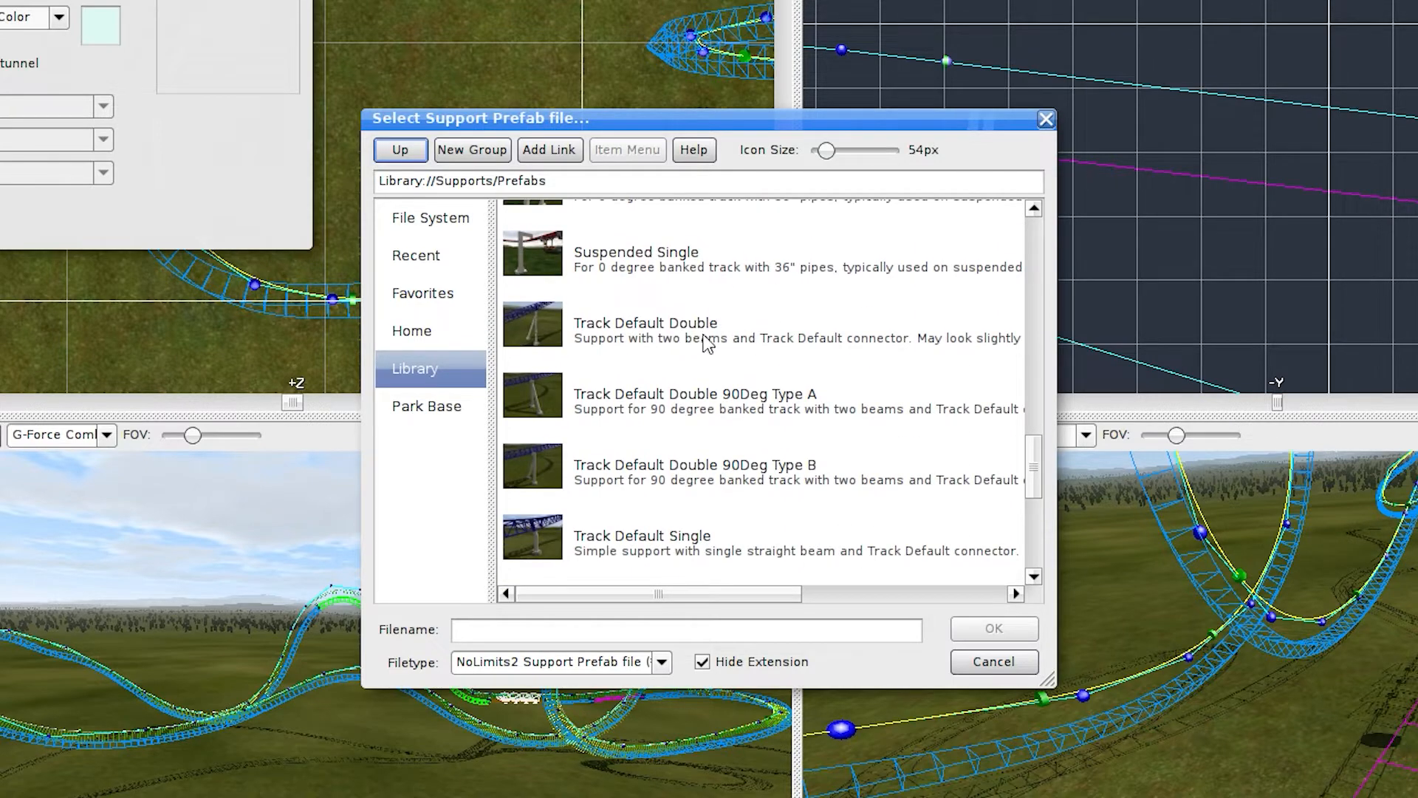
pyautogui.click(679, 340)
pyautogui.click(985, 631)
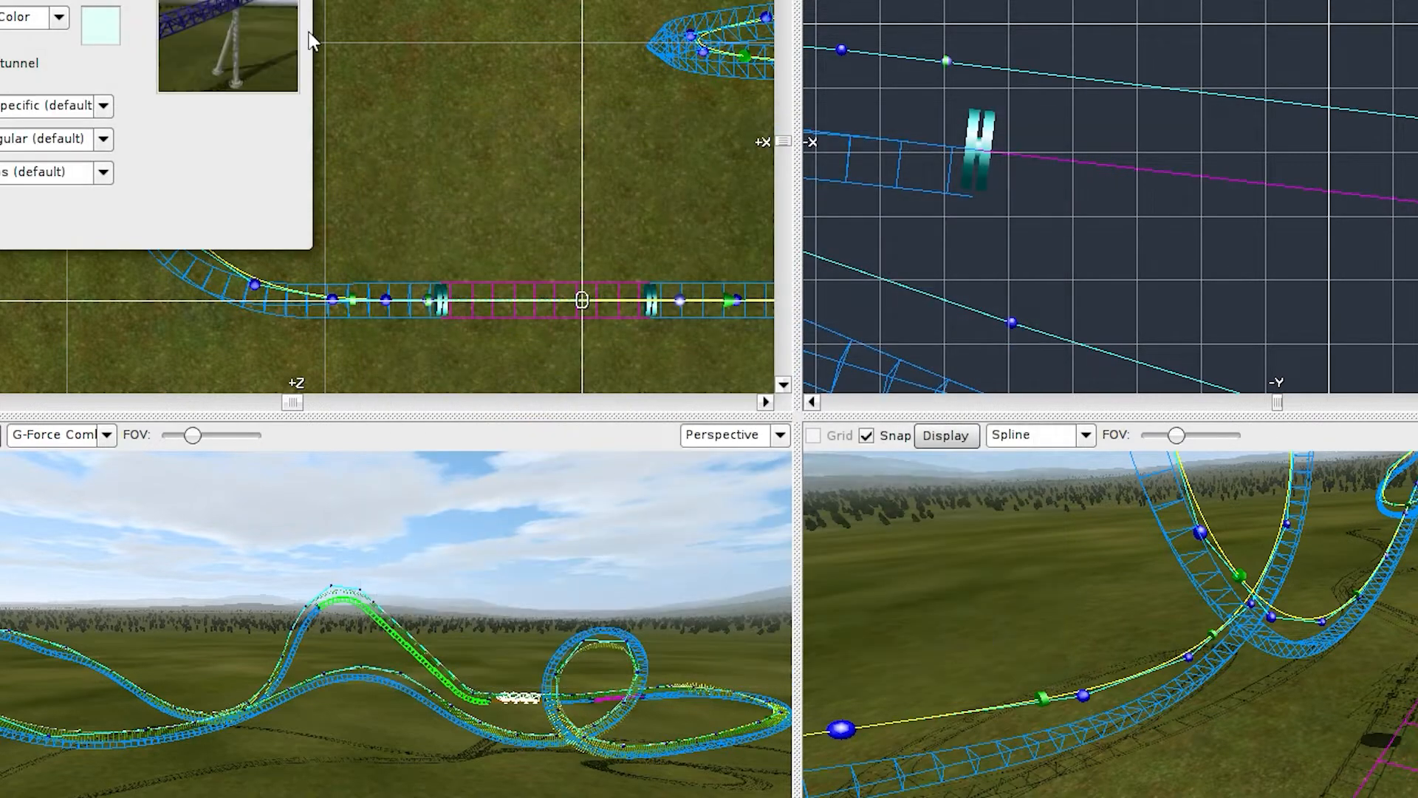
pyautogui.click(154, 628)
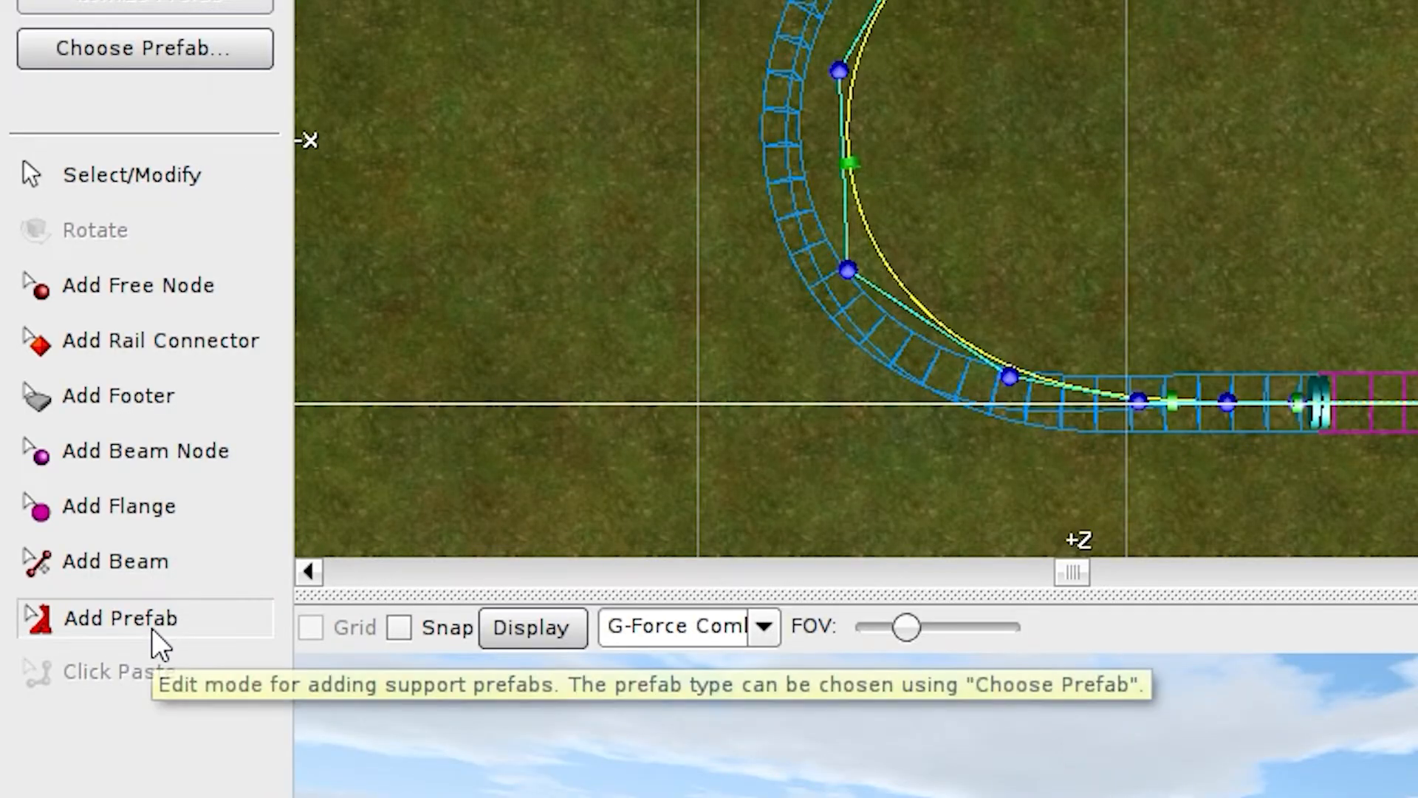
pyautogui.scroll(-4, 856, 279)
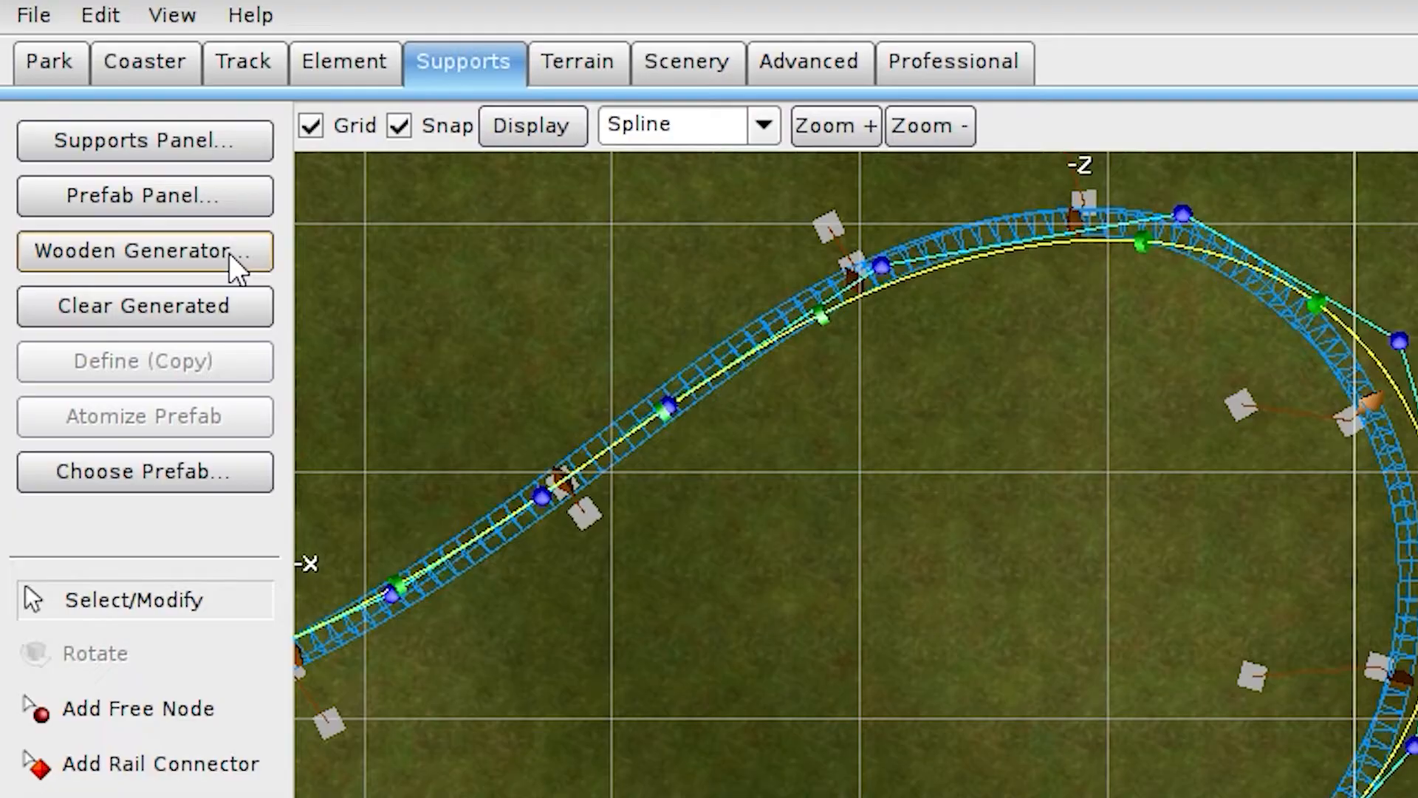
# Generate final wooden supports in the Steeple - Angled Slope style with 9 ft bent spacing, and undo the generation
pyautogui.click(229, 252)
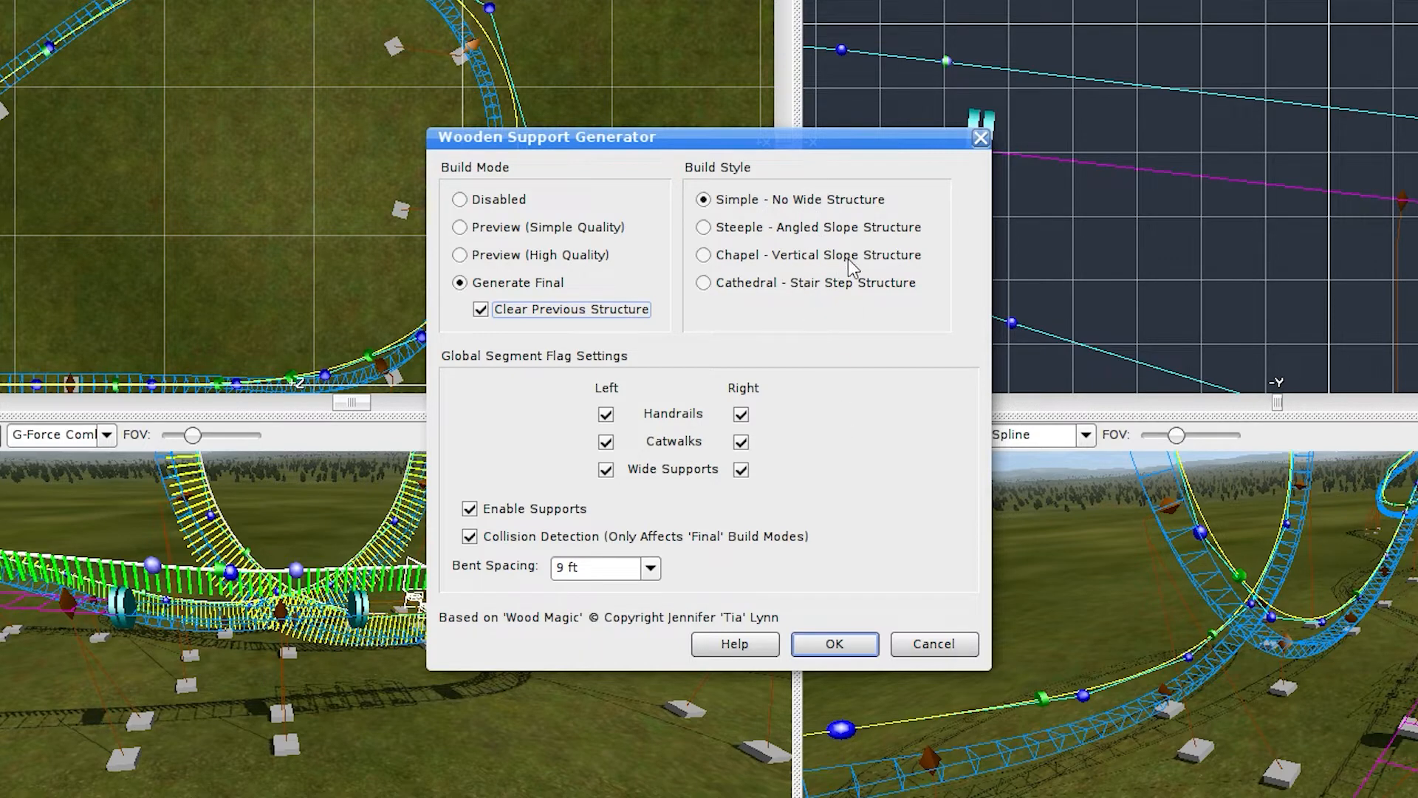
pyautogui.click(756, 231)
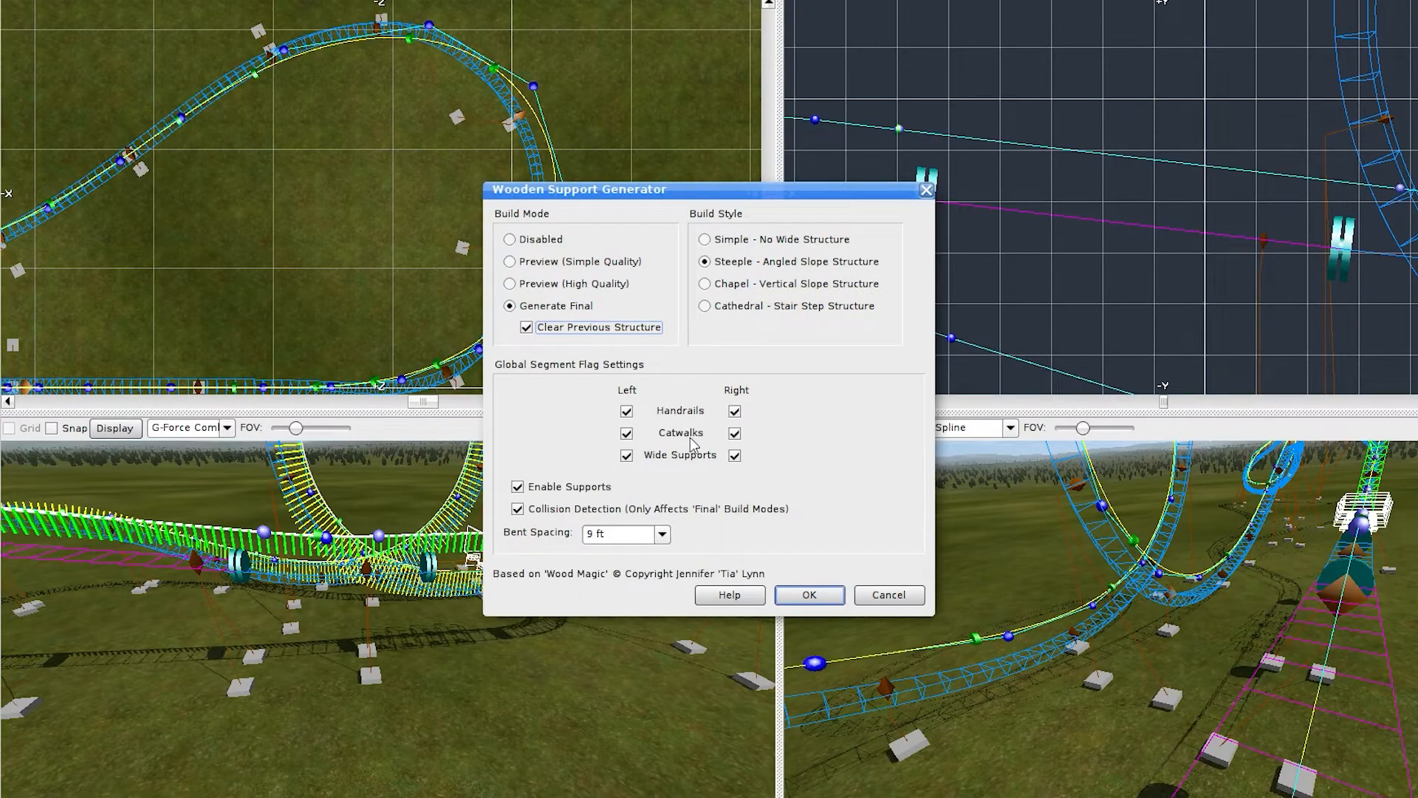
pyautogui.click(662, 533)
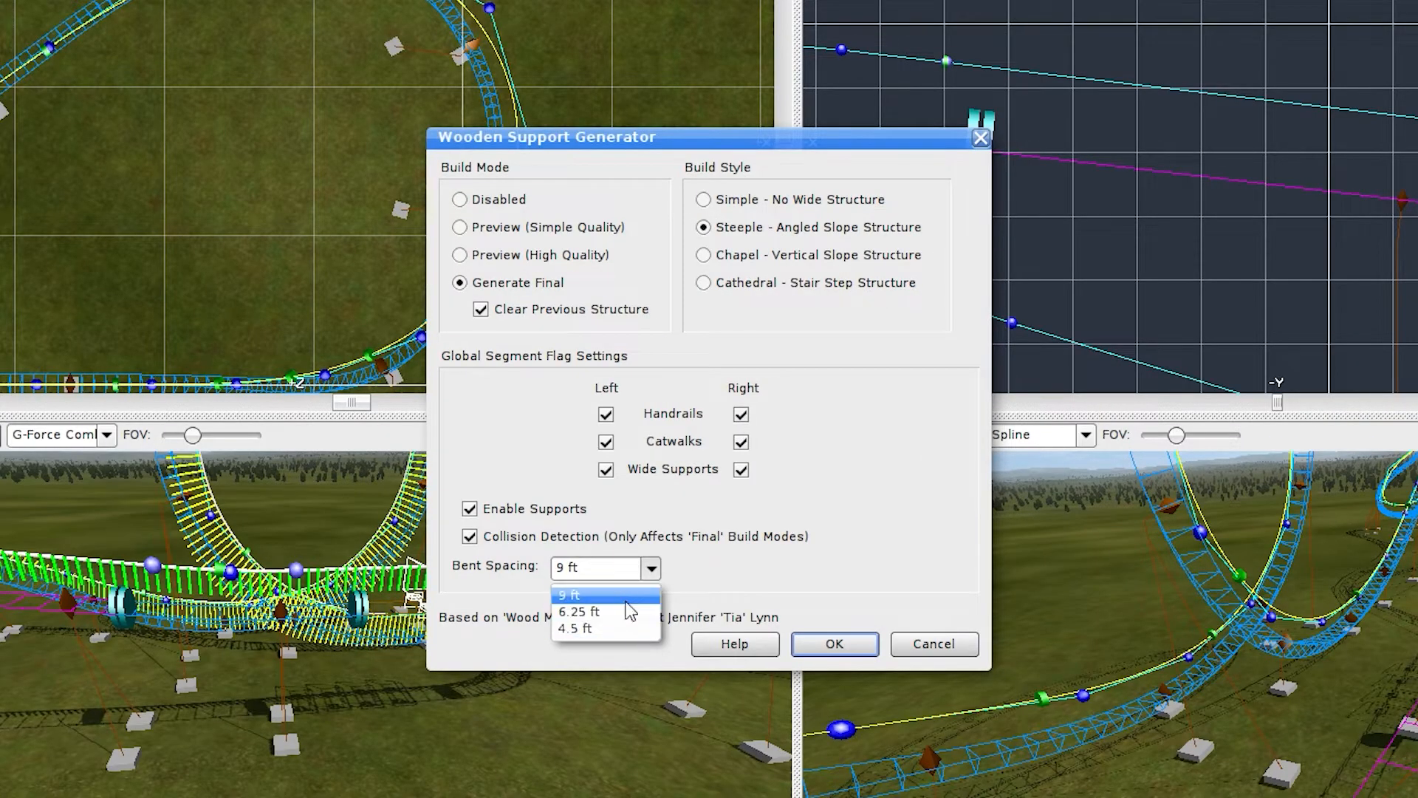
pyautogui.click(668, 565)
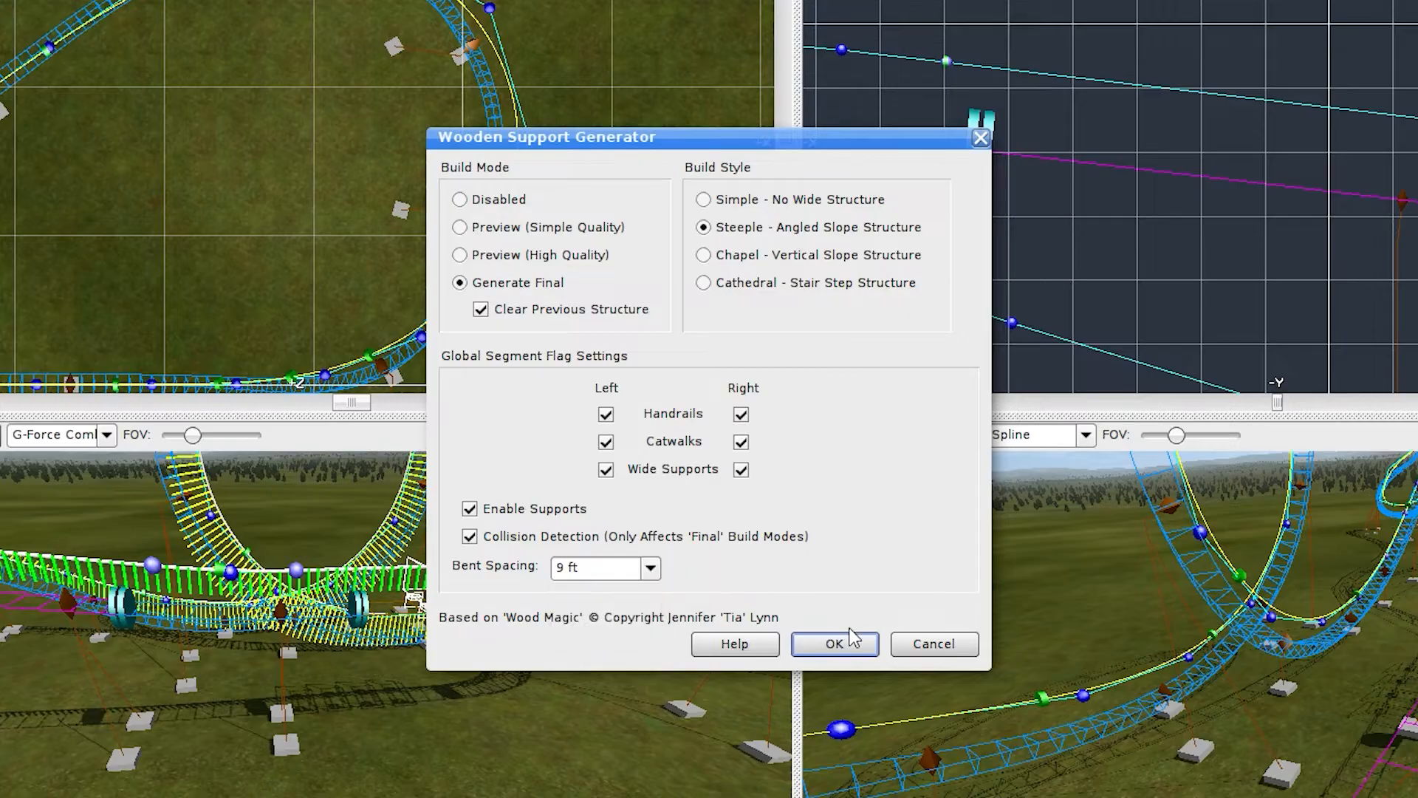
pyautogui.click(848, 636)
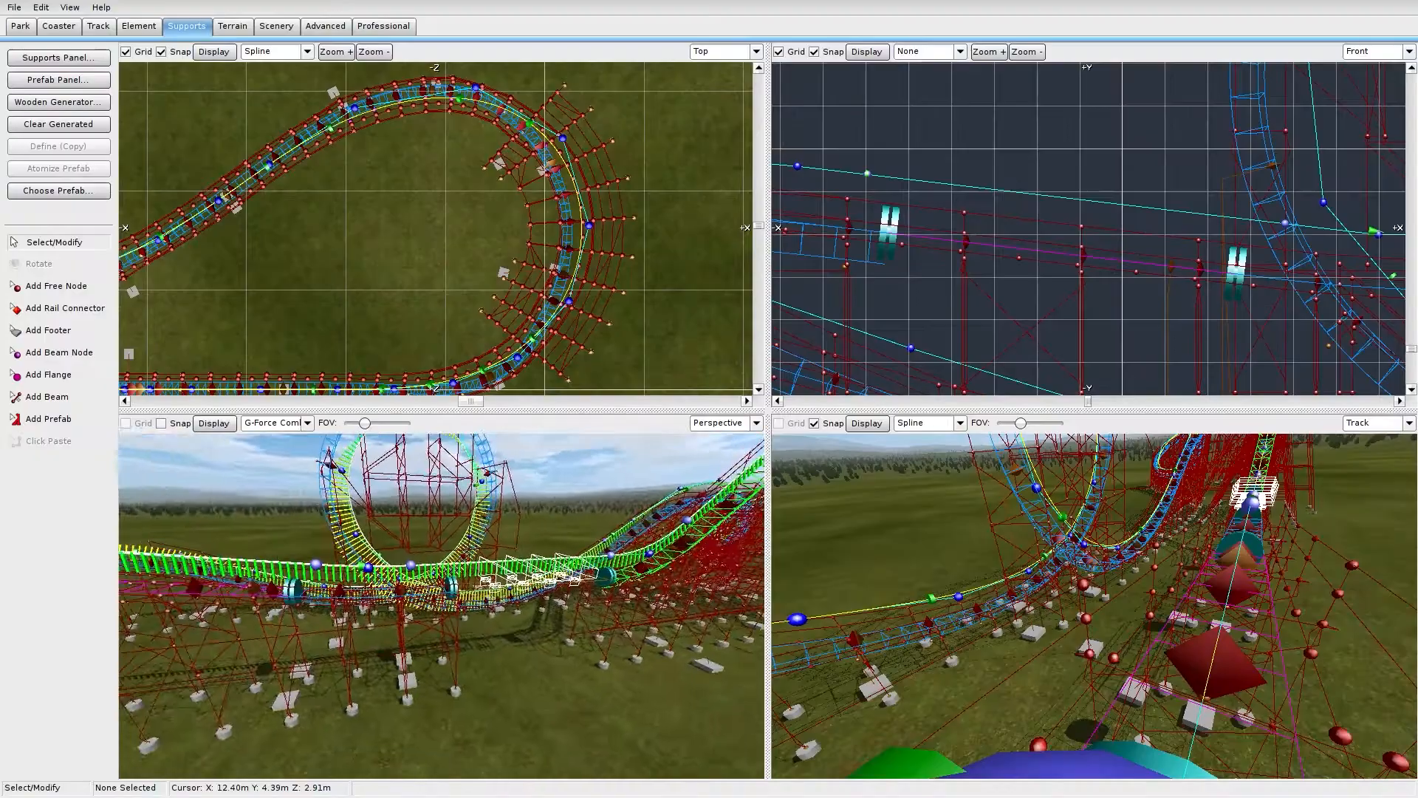
pyautogui.moveTo(525, 605)
pyautogui.mouseDown(button='right')
pyautogui.moveTo(517, 576)
pyautogui.moveTo(525, 604)
pyautogui.mouseUp(button='right')
pyautogui.hotkey('ctrl', 'z')
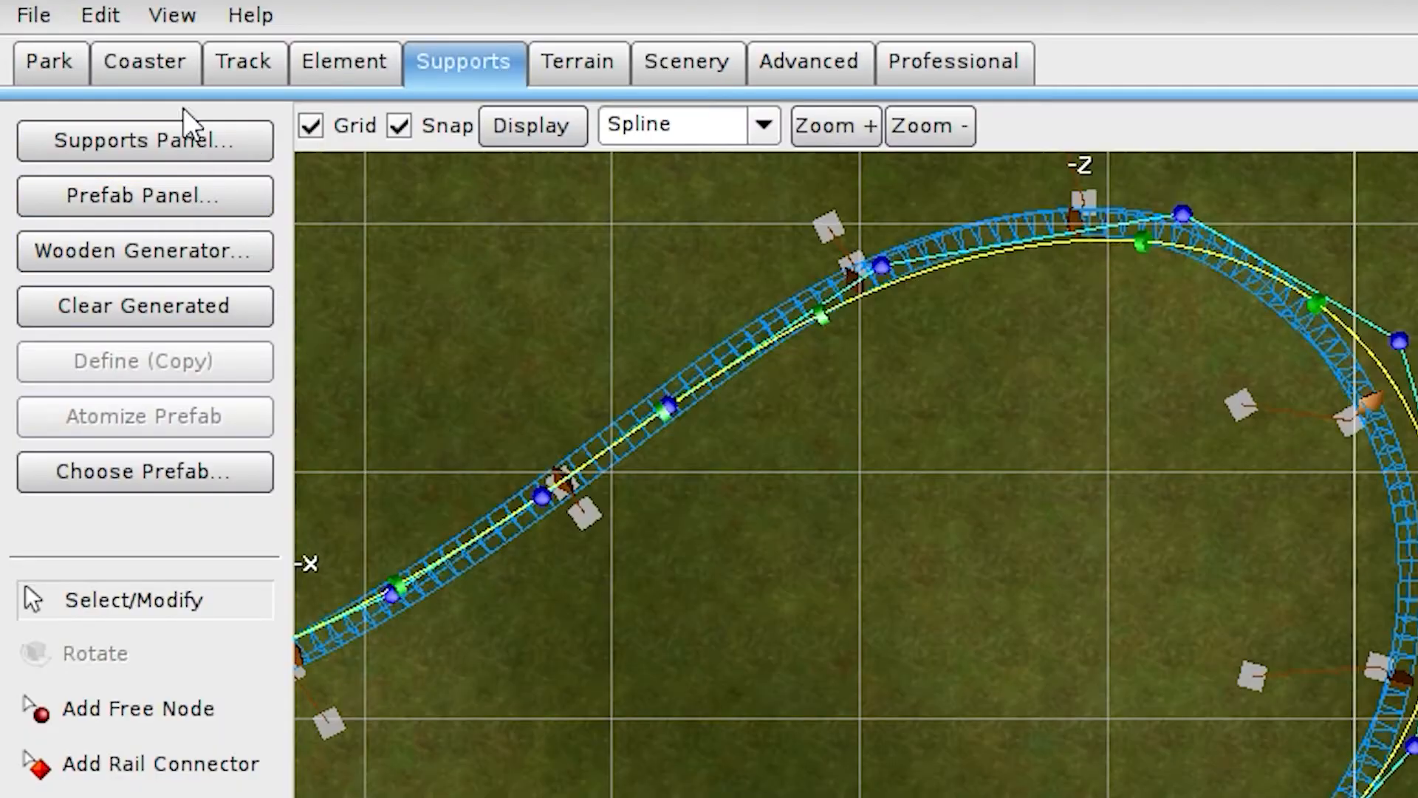
# Freeze the coaster to show its finished track and supports, and save the park
pyautogui.click(180, 77)
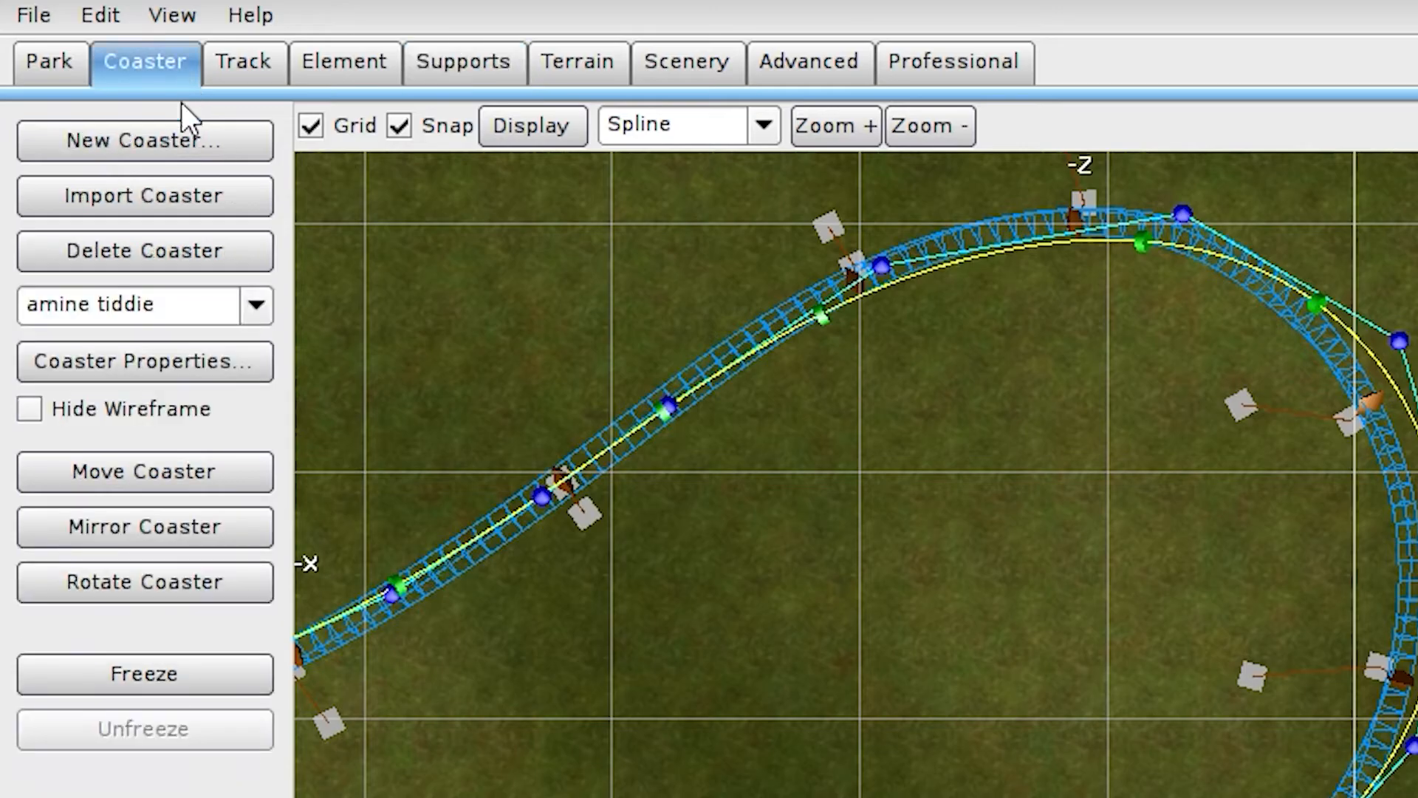
pyautogui.click(255, 674)
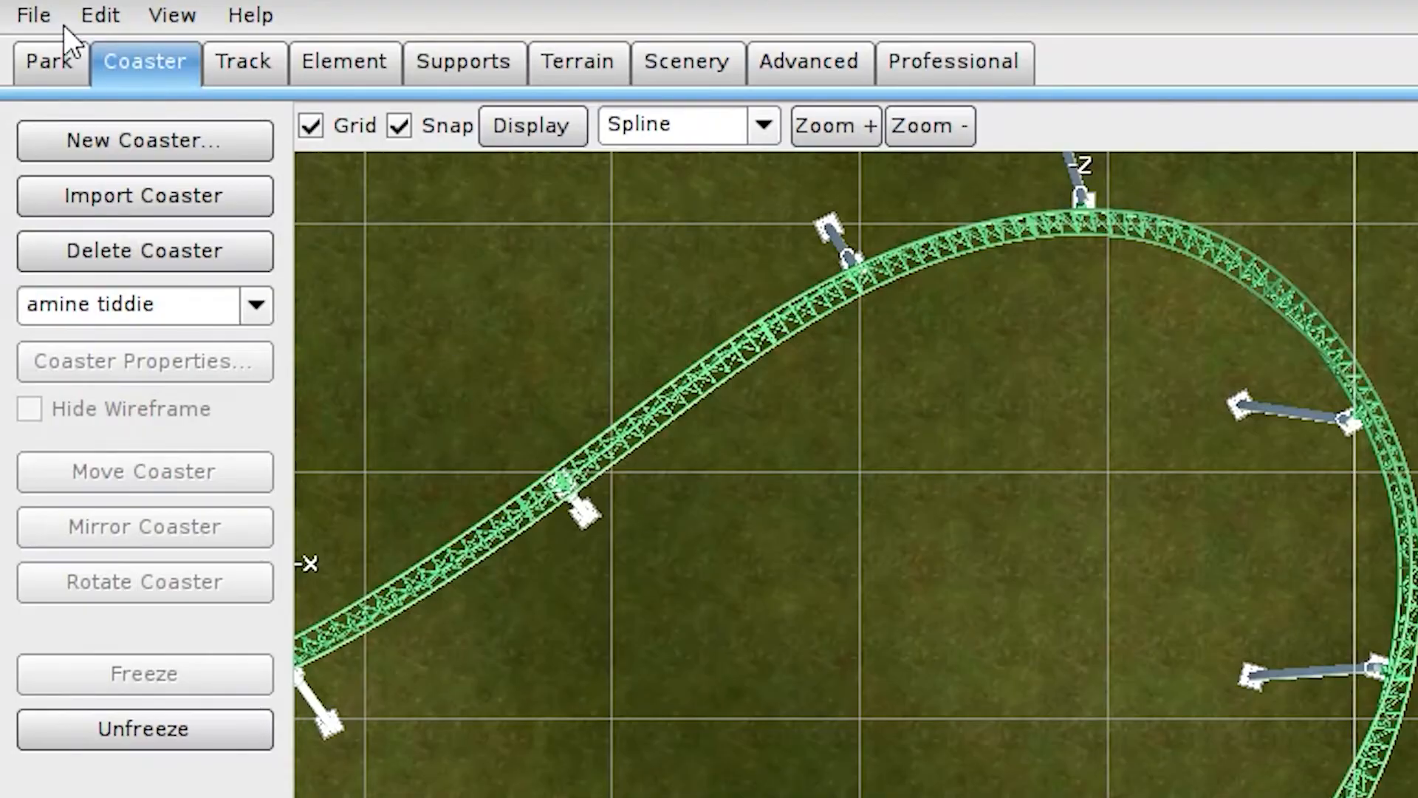
pyautogui.click(38, 16)
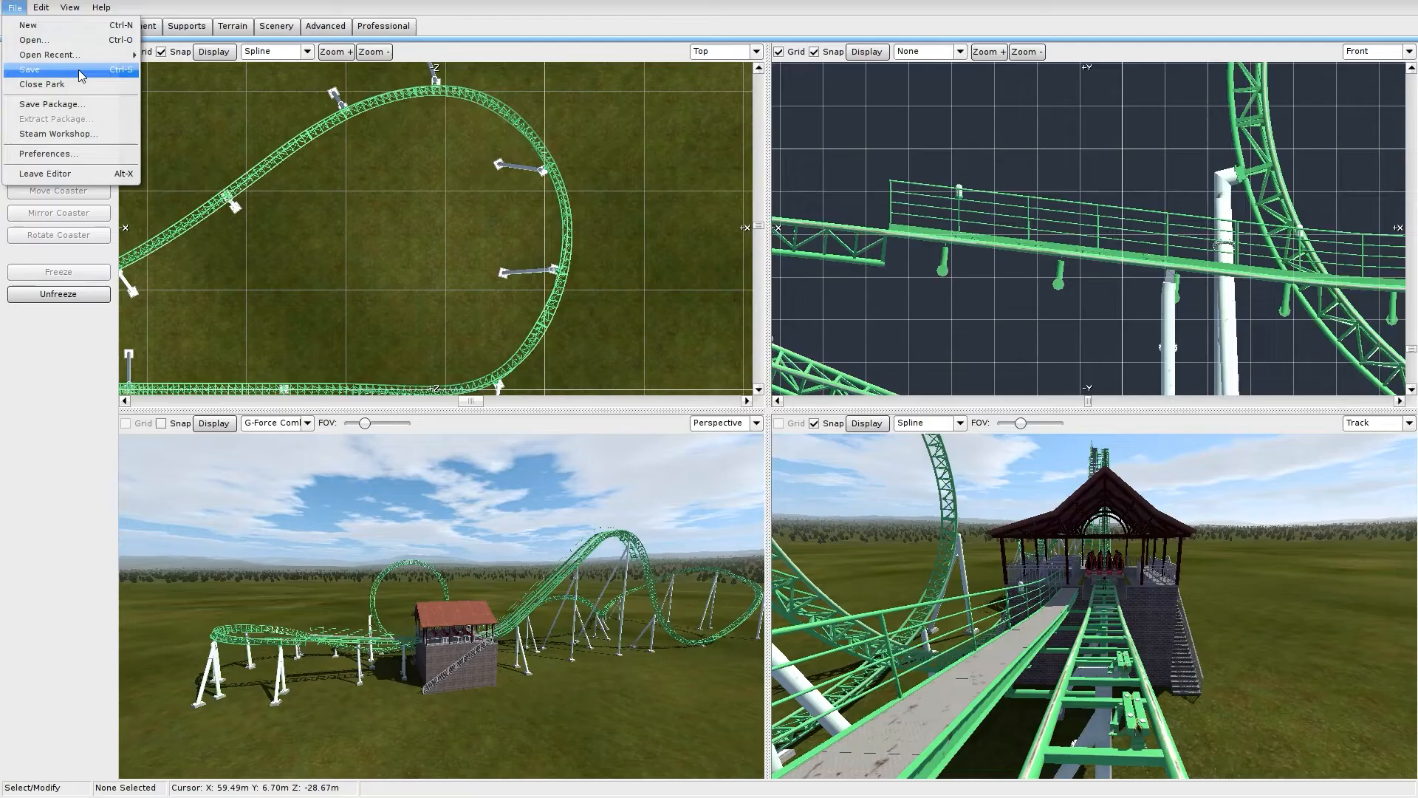
pyautogui.hotkey('ctrl', 's')
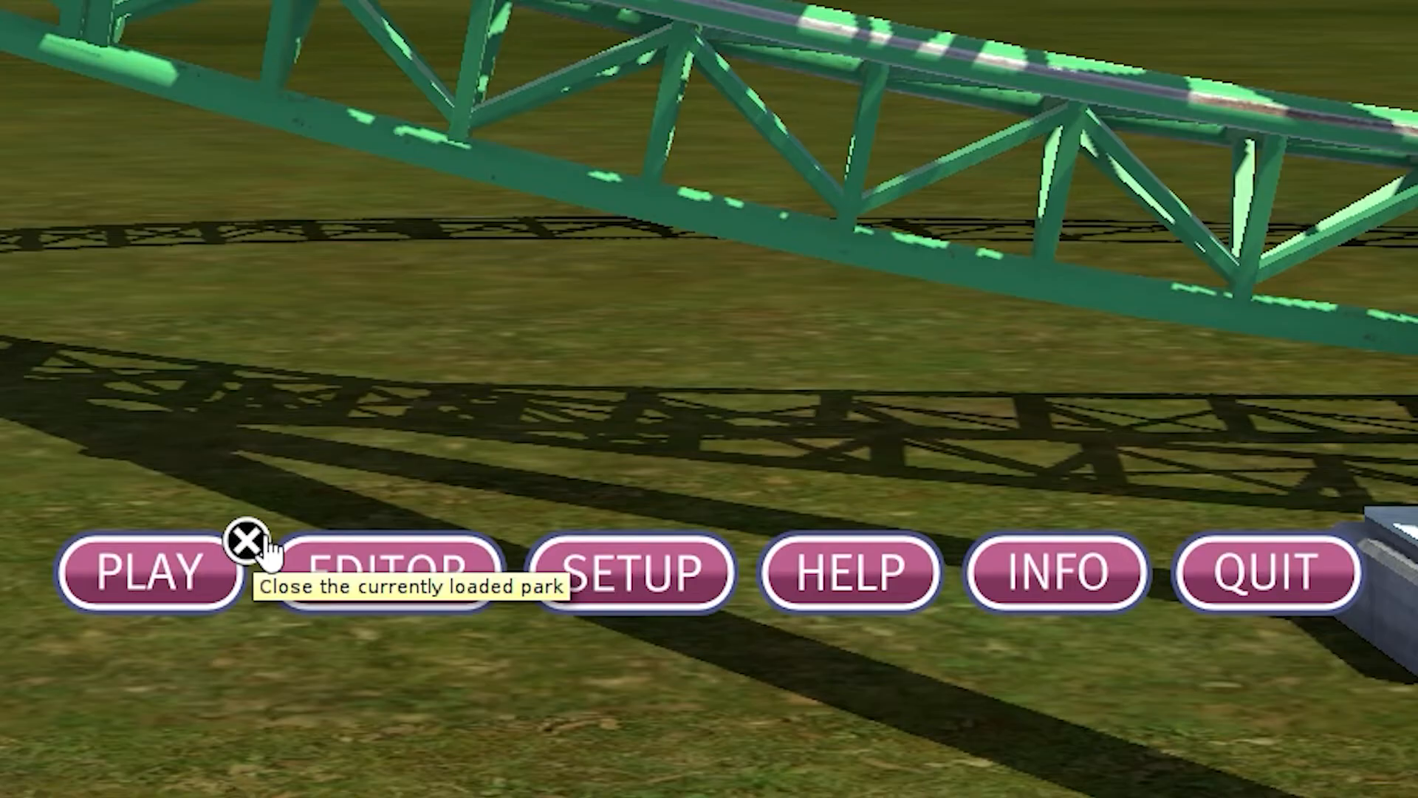
# Reopen the park in the editor from the main menu and leave the editor again
pyautogui.click(432, 579)
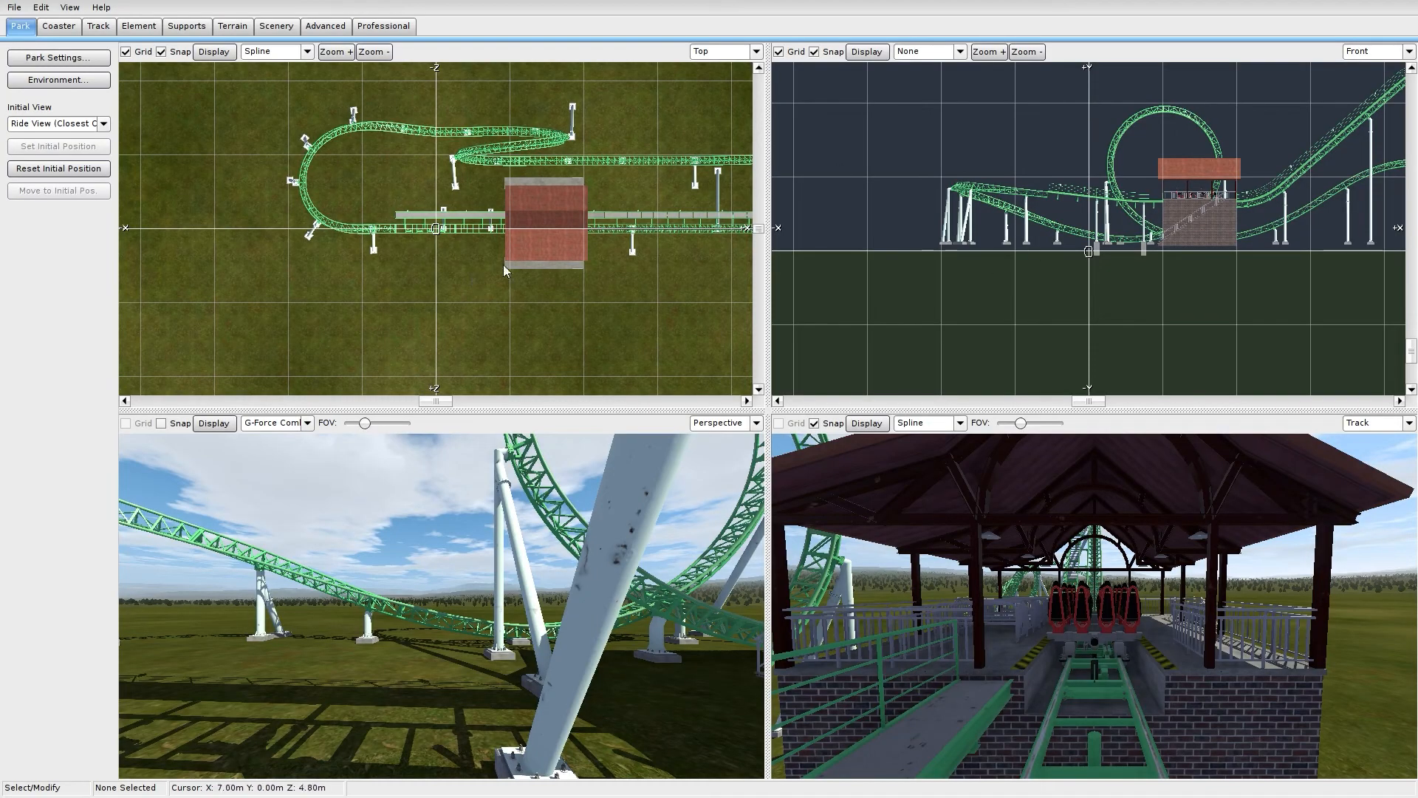
pyautogui.click(18, 9)
pyautogui.click(68, 175)
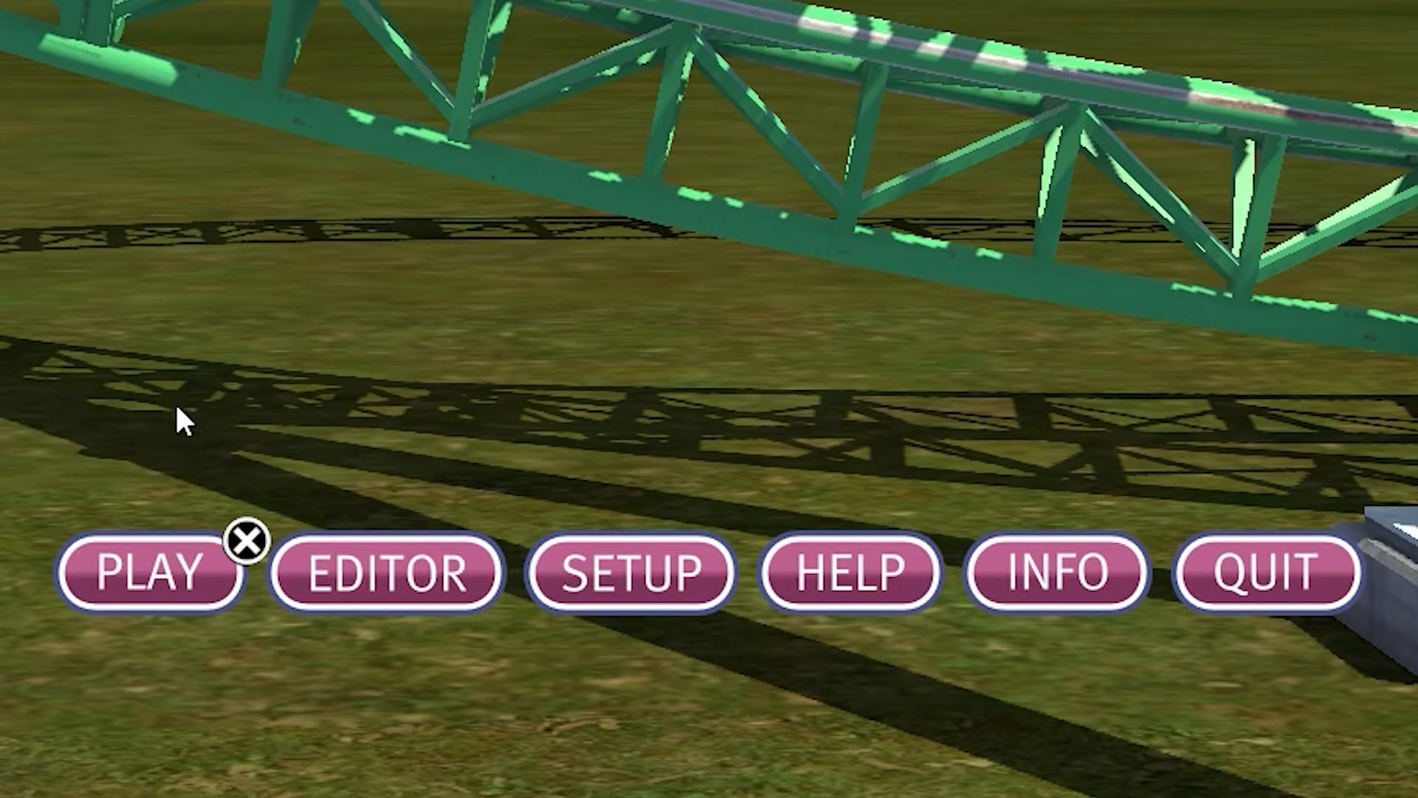
# Start the ride simulation, use the pause function and look around from the train on the lift hill
pyautogui.click(480, 684)
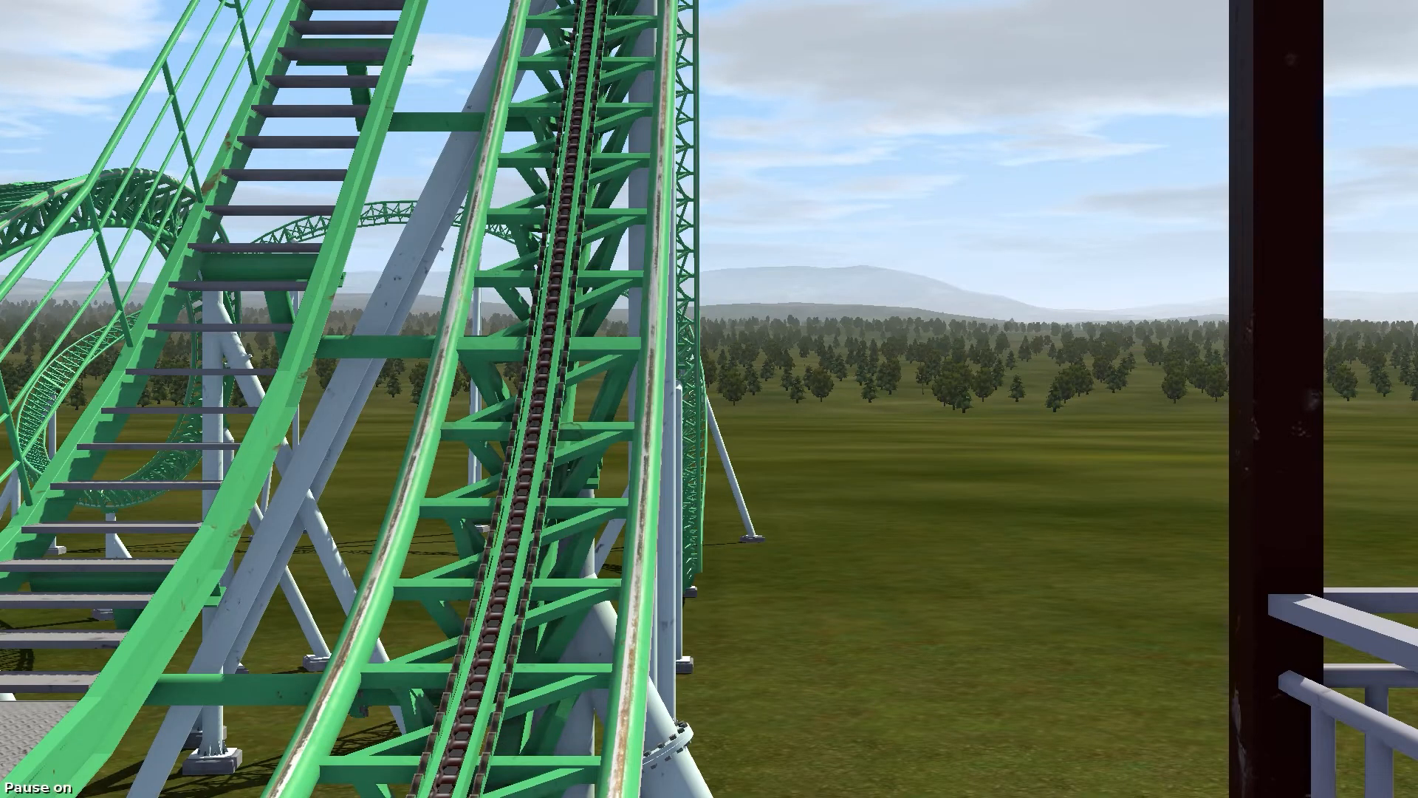
pyautogui.press('p')
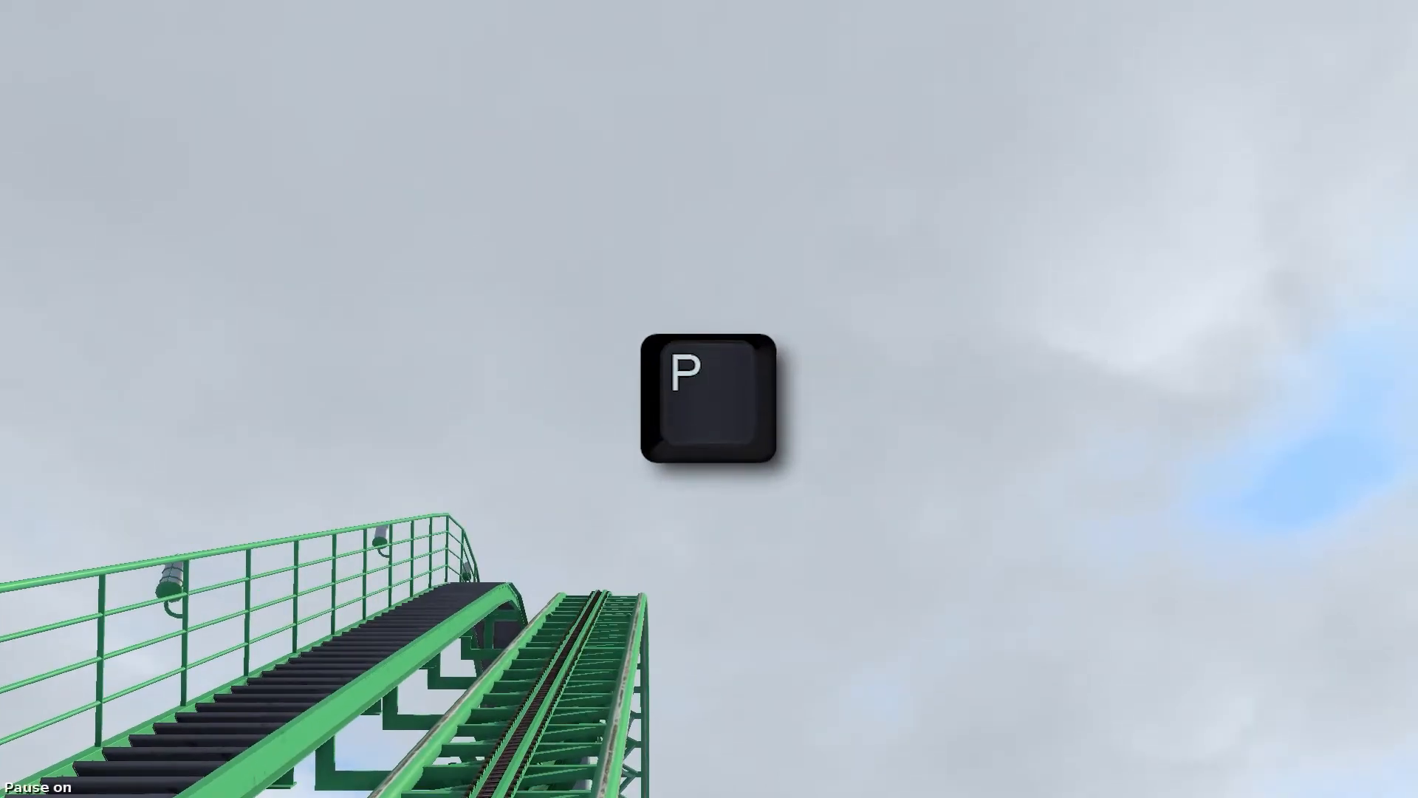
pyautogui.moveTo(709, 399); pyautogui.dragTo(502, 664)
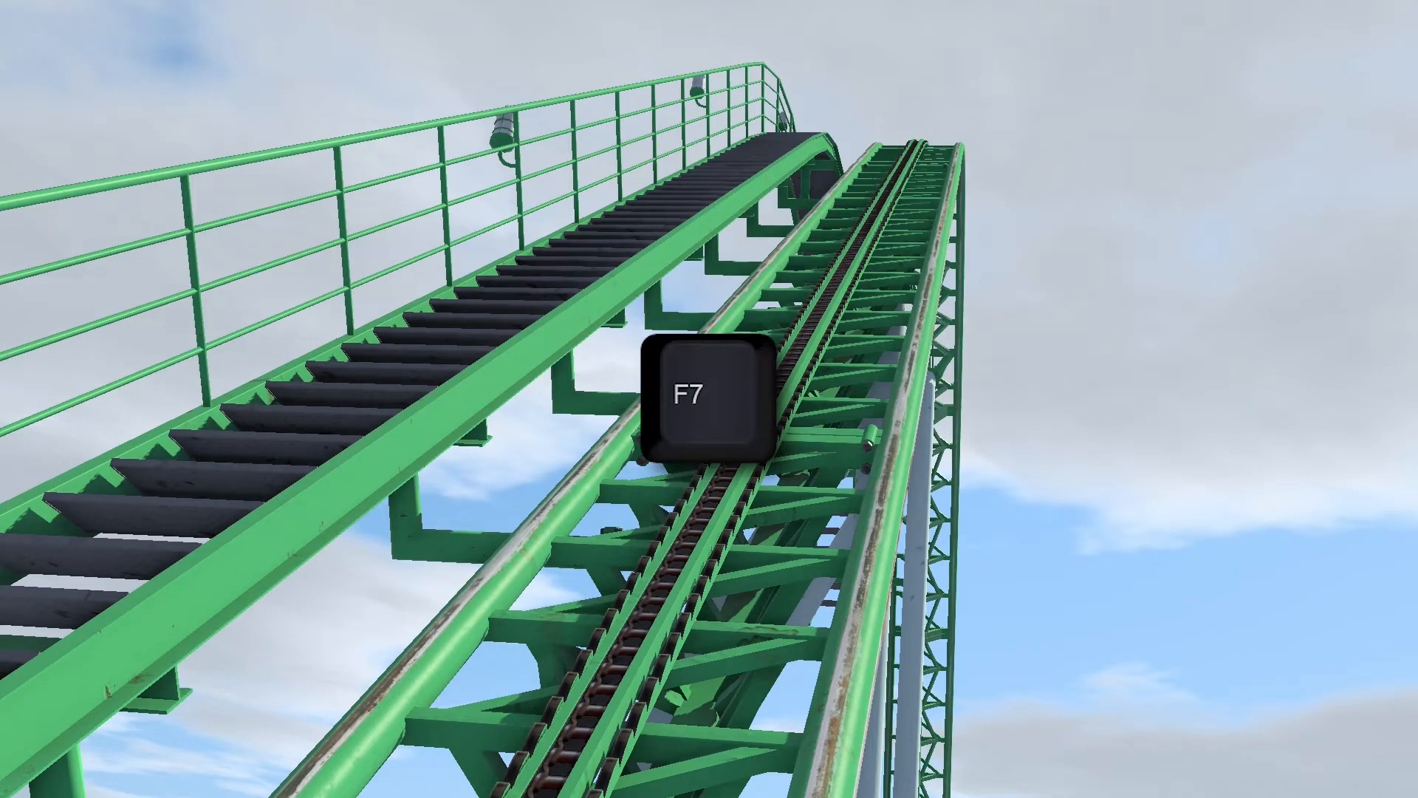
# Open the ride's view settings and lower the field of view to about the middle of its range
pyautogui.press('F7')
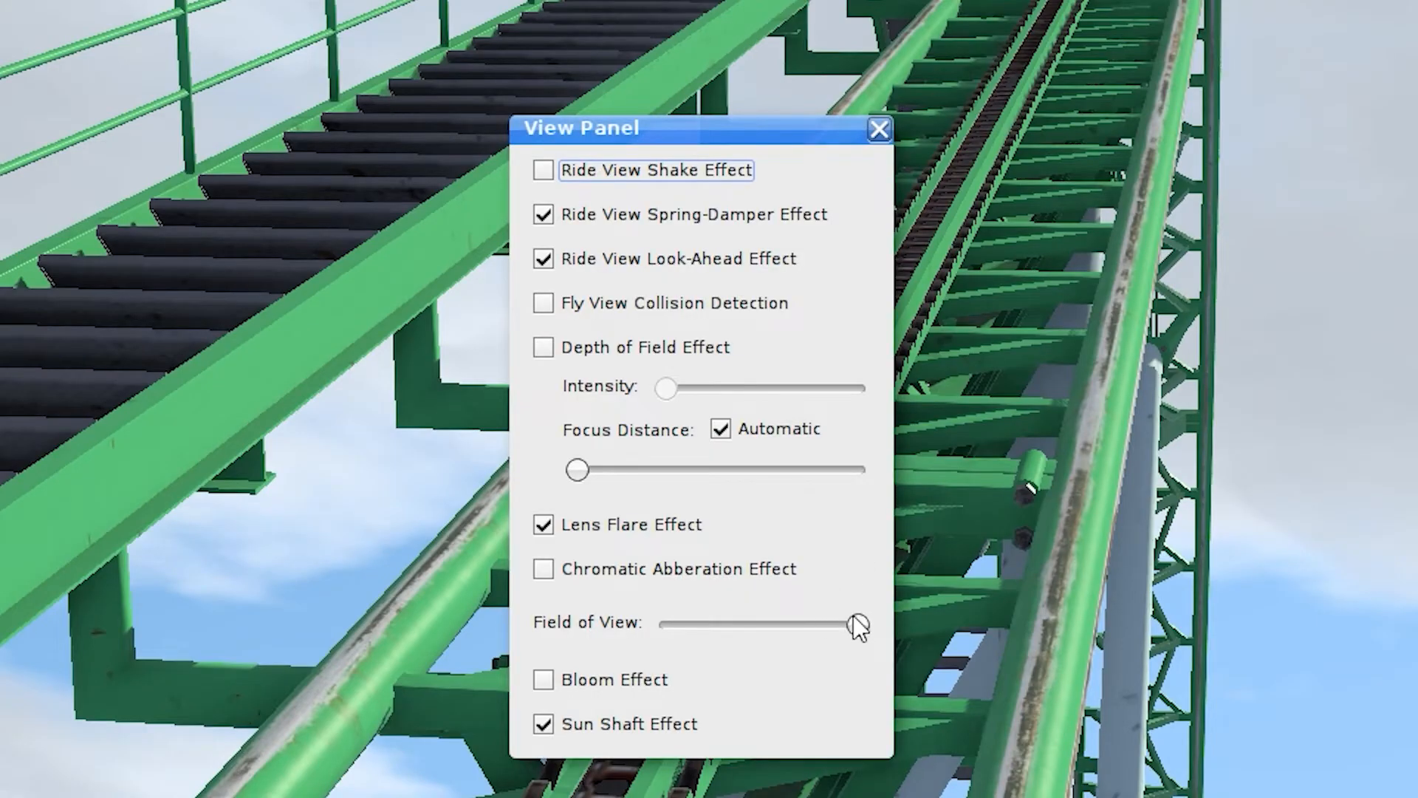
pyautogui.moveTo(857, 626); pyautogui.dragTo(738, 623)
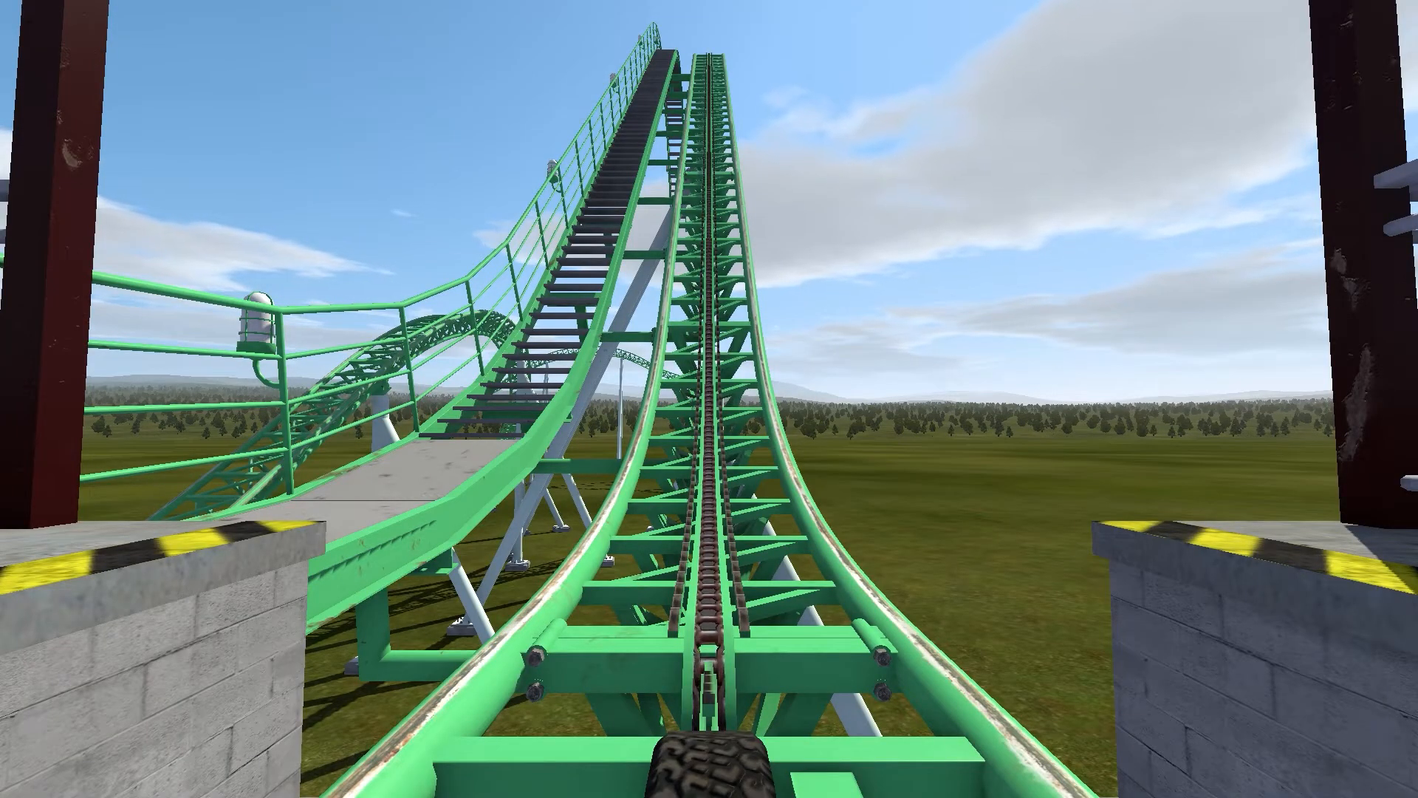
# Examine the coaster's control panel with its operation modes and station dispatch controls, and close it
pyautogui.press('F4')
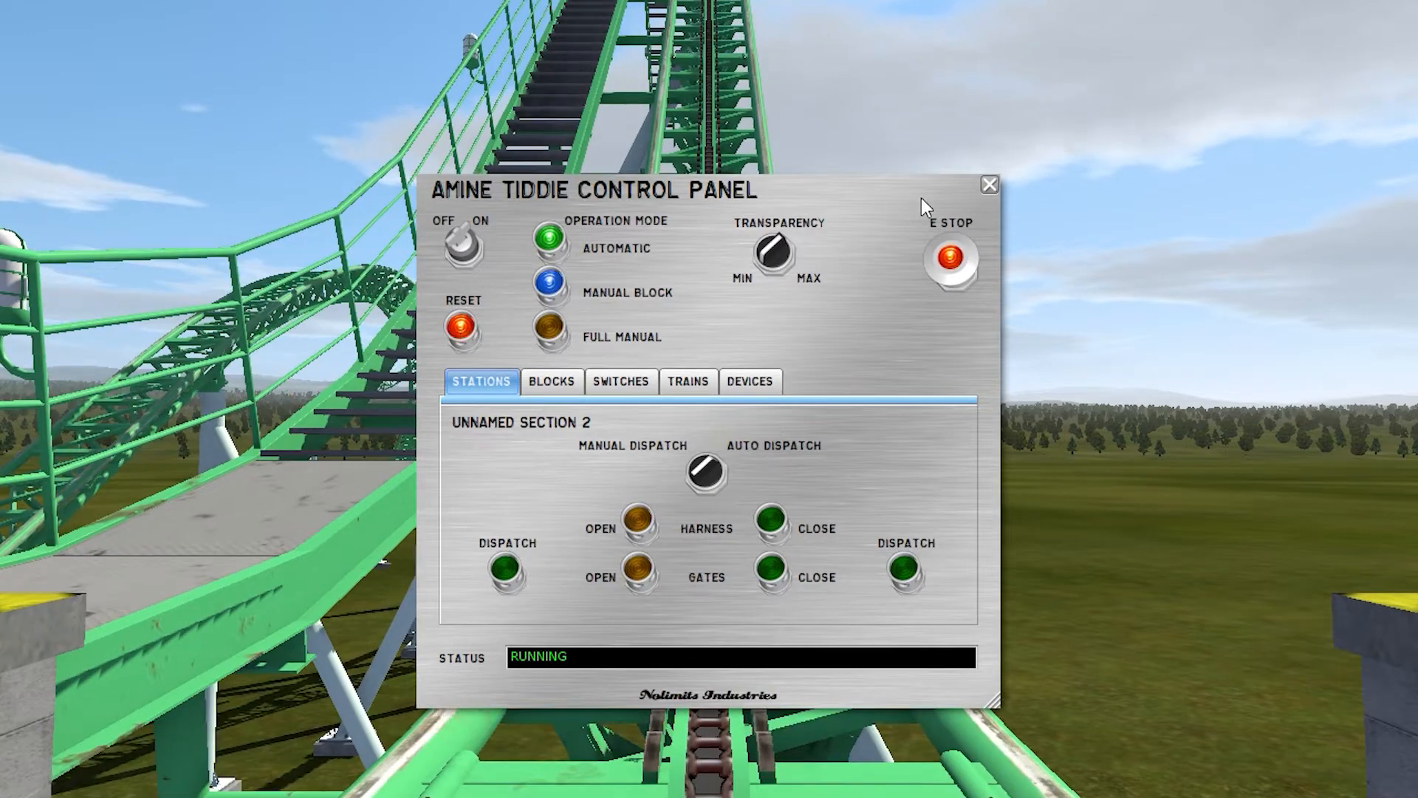
pyautogui.click(990, 185)
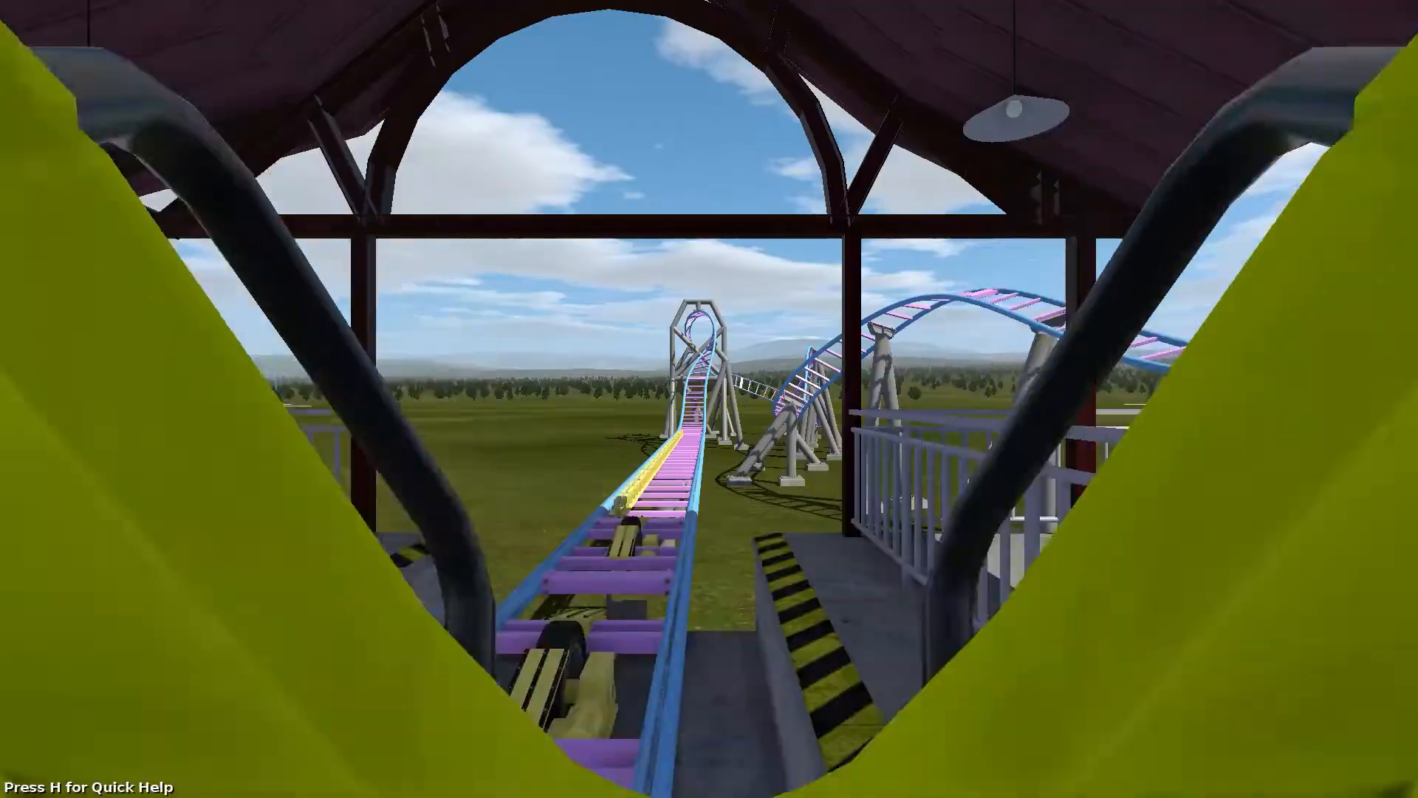
# Switch through the simulator's camera views to the Fly-By View
pyautogui.press('F2')
pyautogui.press('F3')
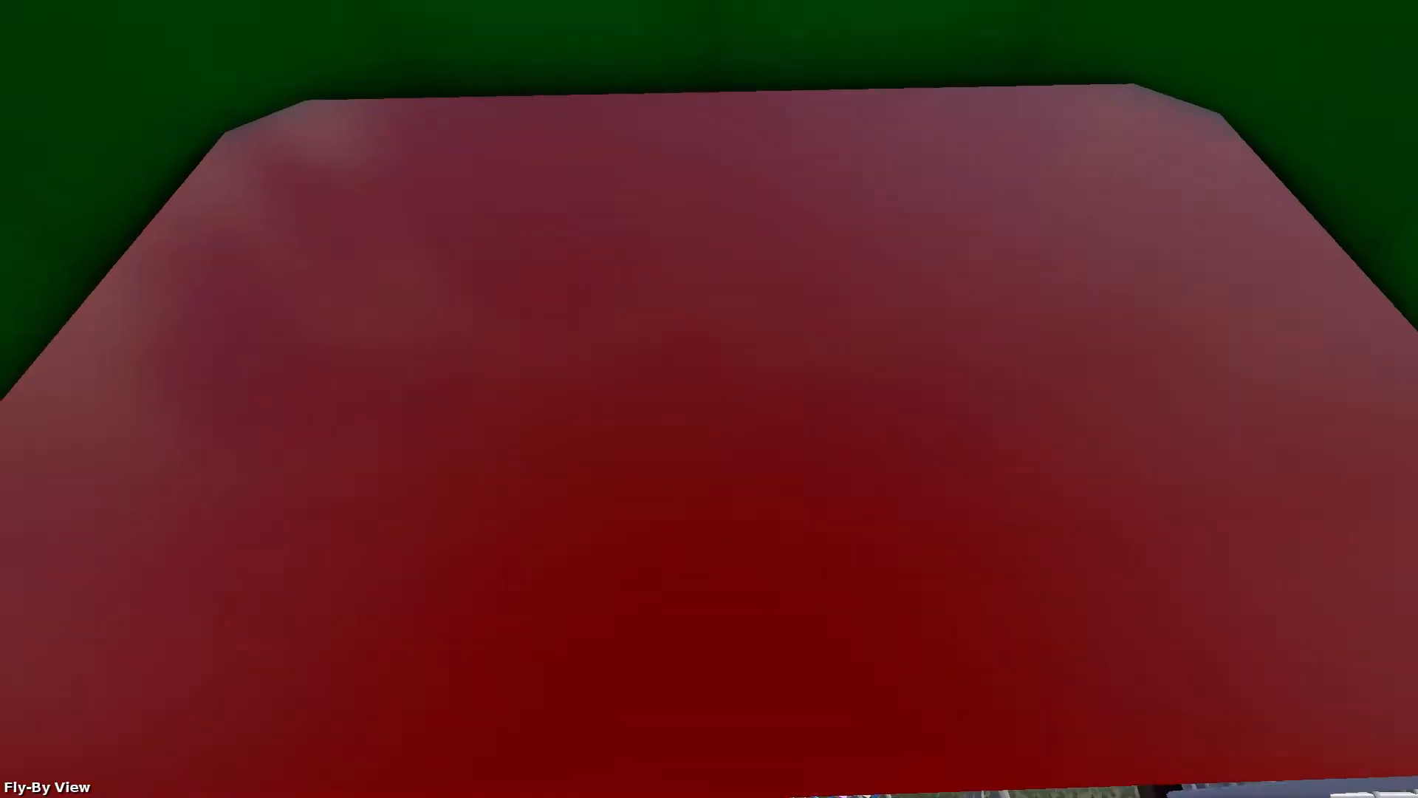